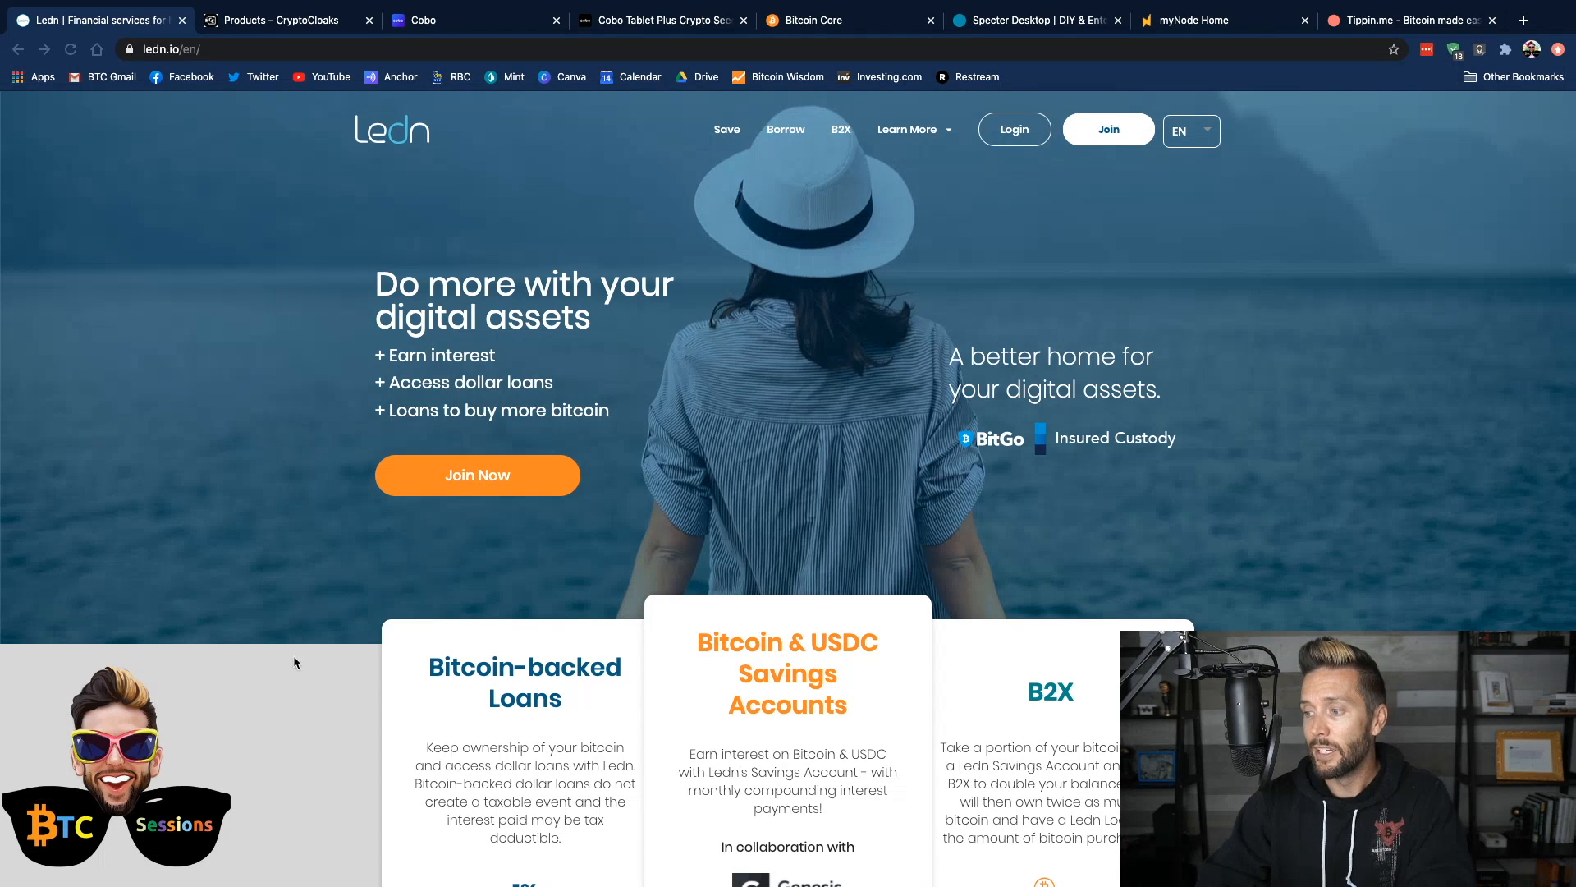
Look over the offerings on Ledn's homepage and the products listed in the CryptoCloaks shop
{"action": "scroll", "coordinate": [436, 708], "scroll_direction": "down", "scroll_amount": 5}
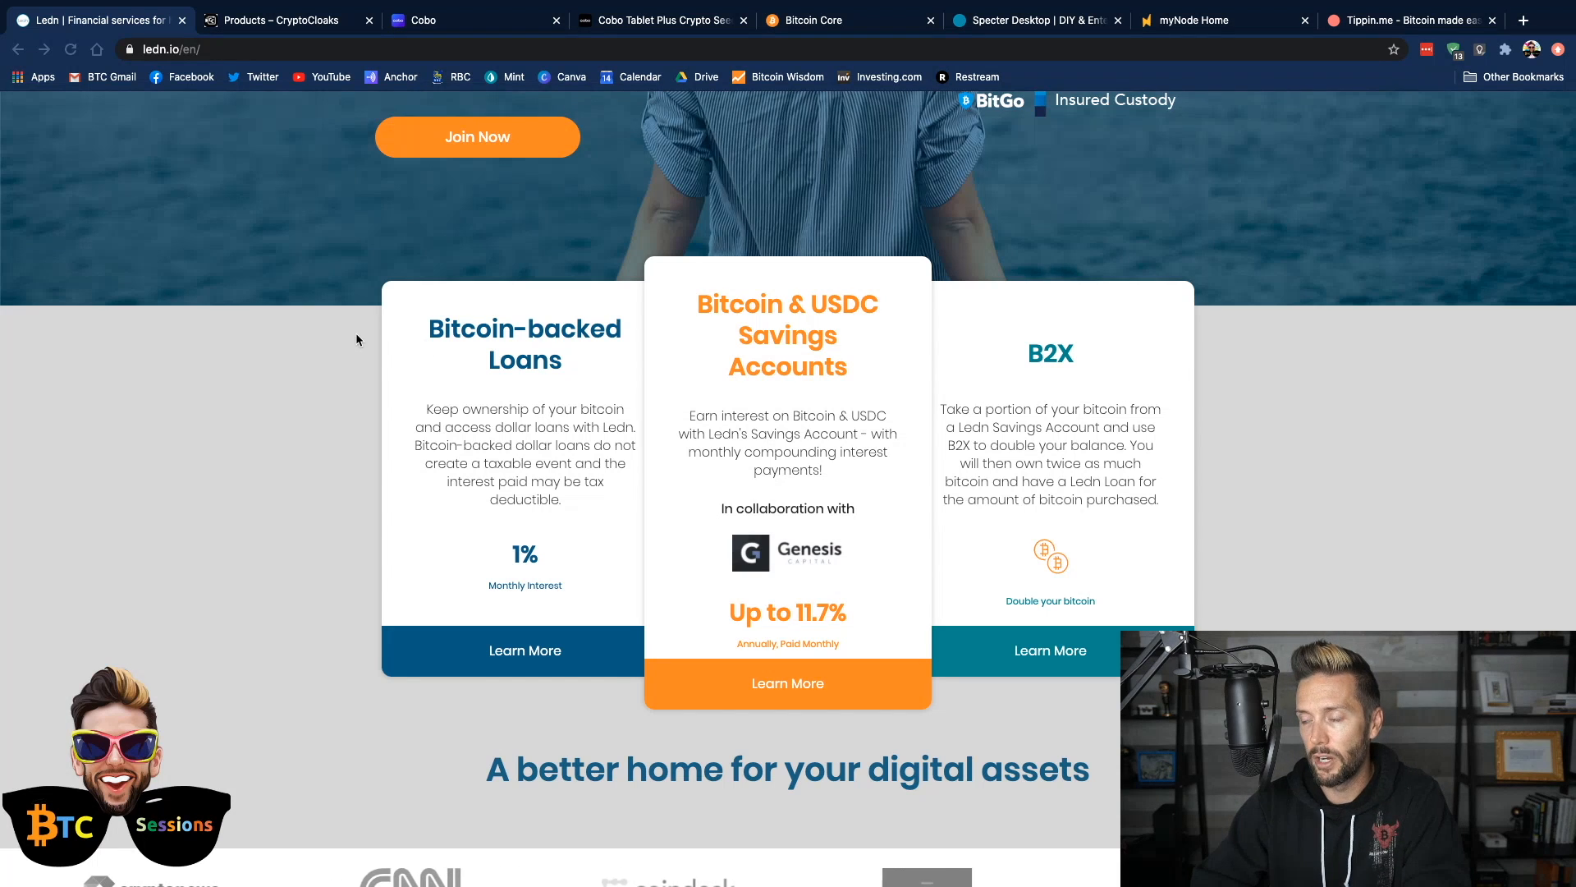
{"action": "scroll", "coordinate": [356, 333], "scroll_direction": "up", "scroll_amount": 5}
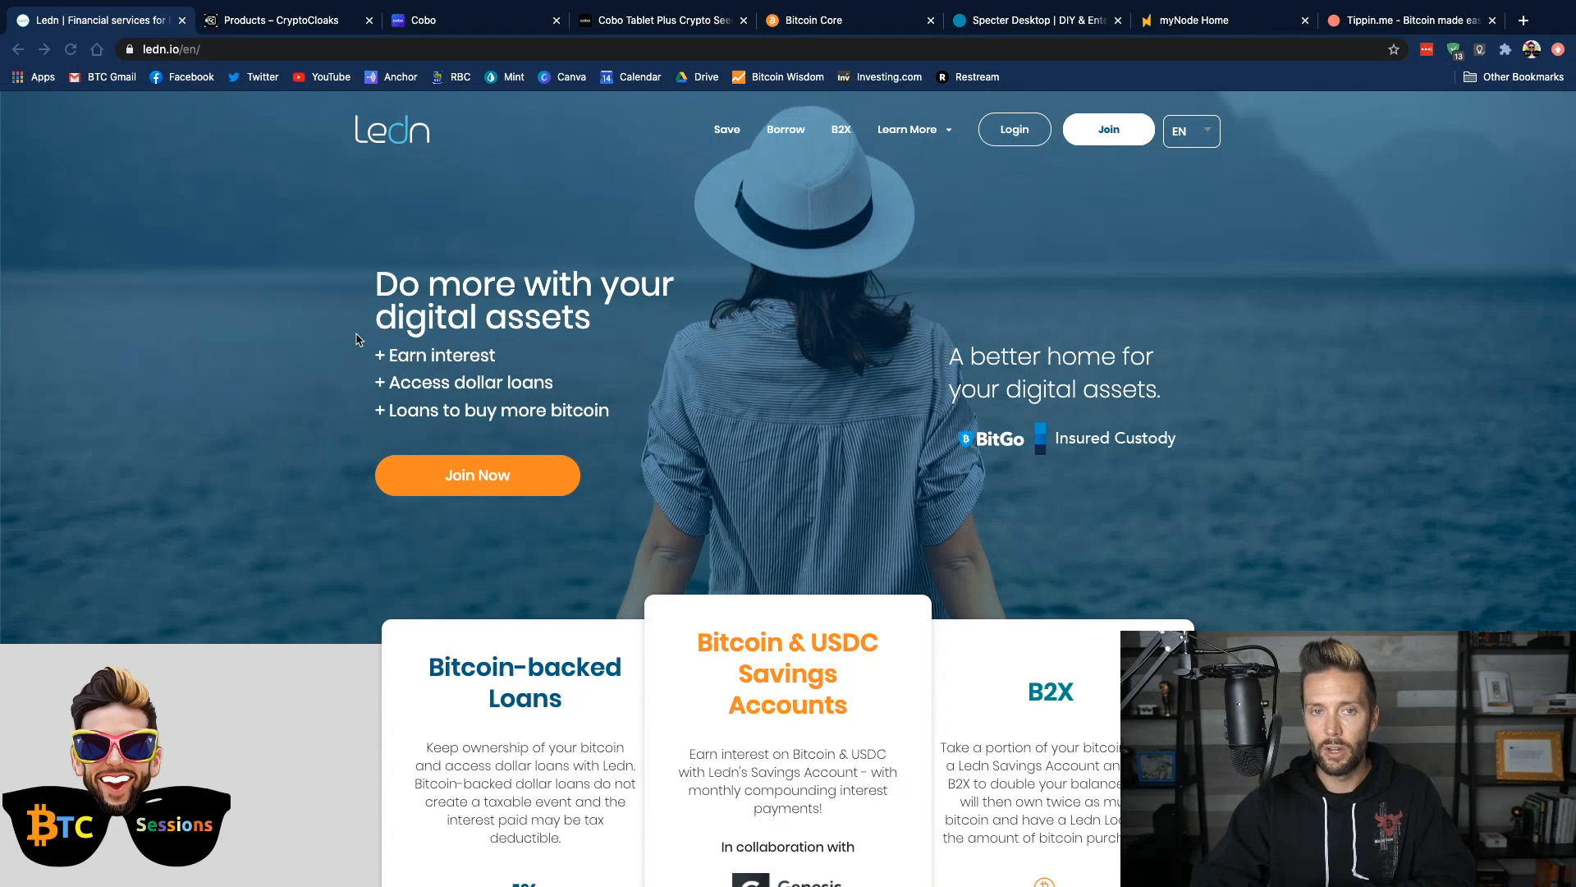
{"action": "left_click", "coordinate": [271, 23]}
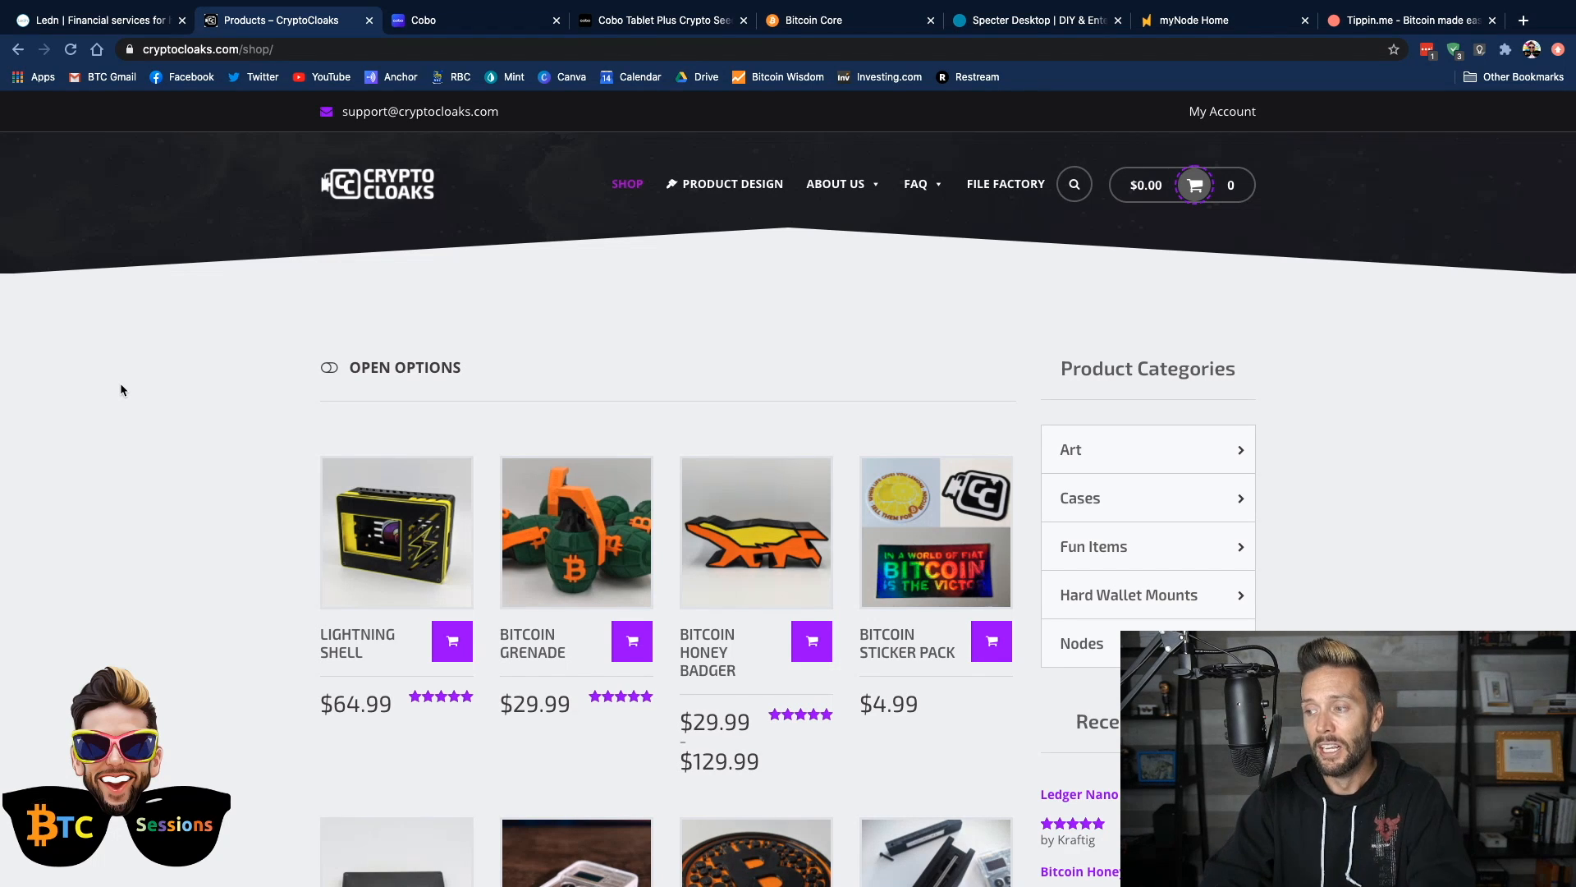
{"action": "scroll", "coordinate": [120, 386], "scroll_direction": "down", "scroll_amount": 3}
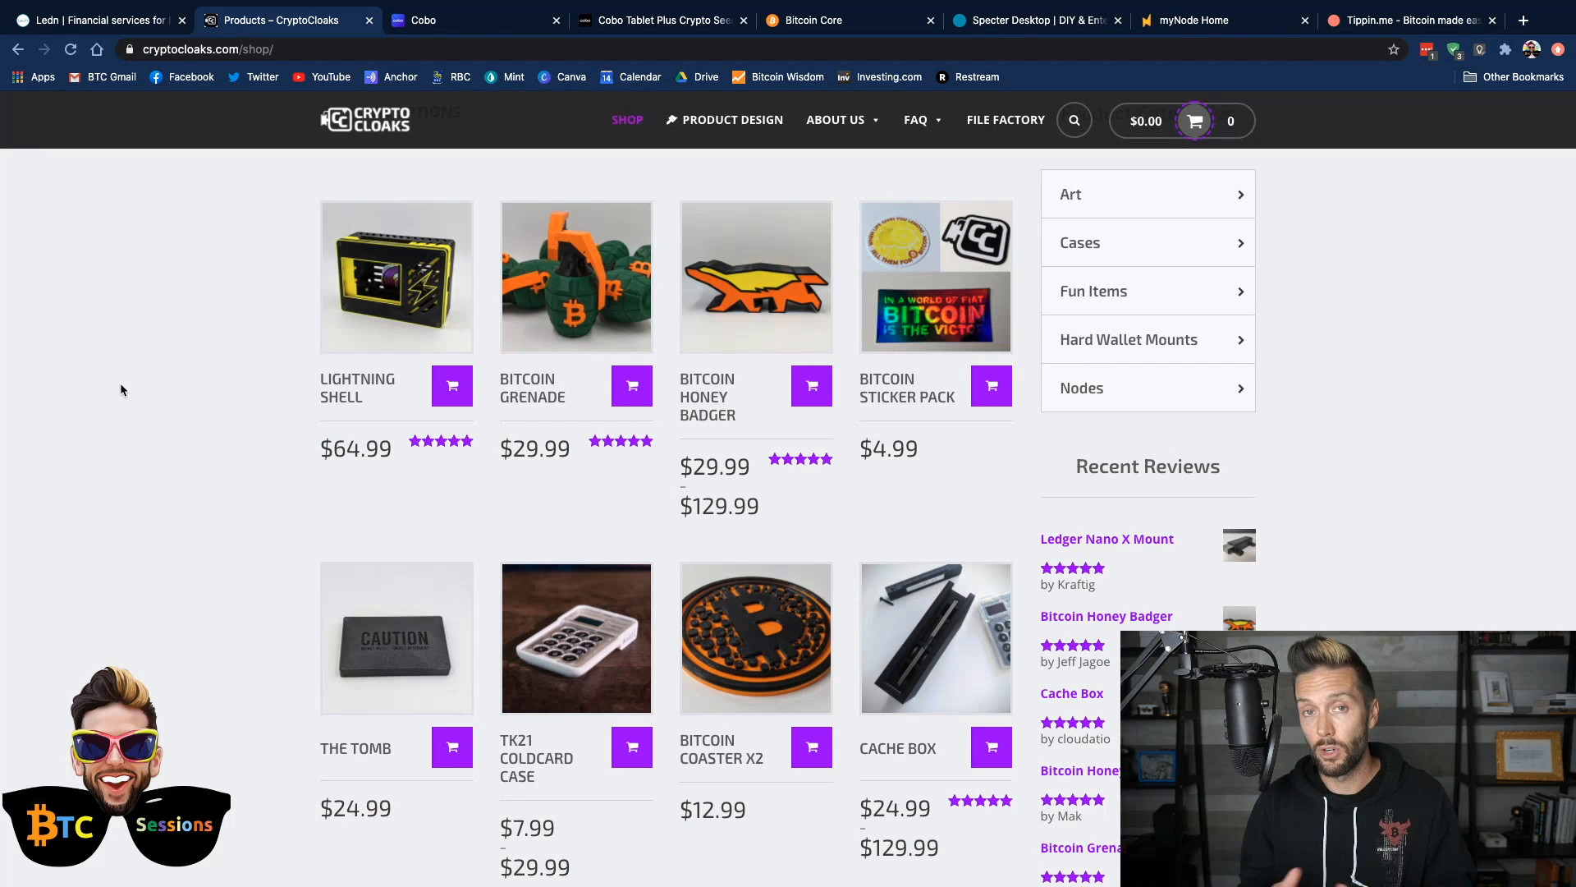
{"action": "scroll", "coordinate": [120, 383], "scroll_direction": "down", "scroll_amount": 1}
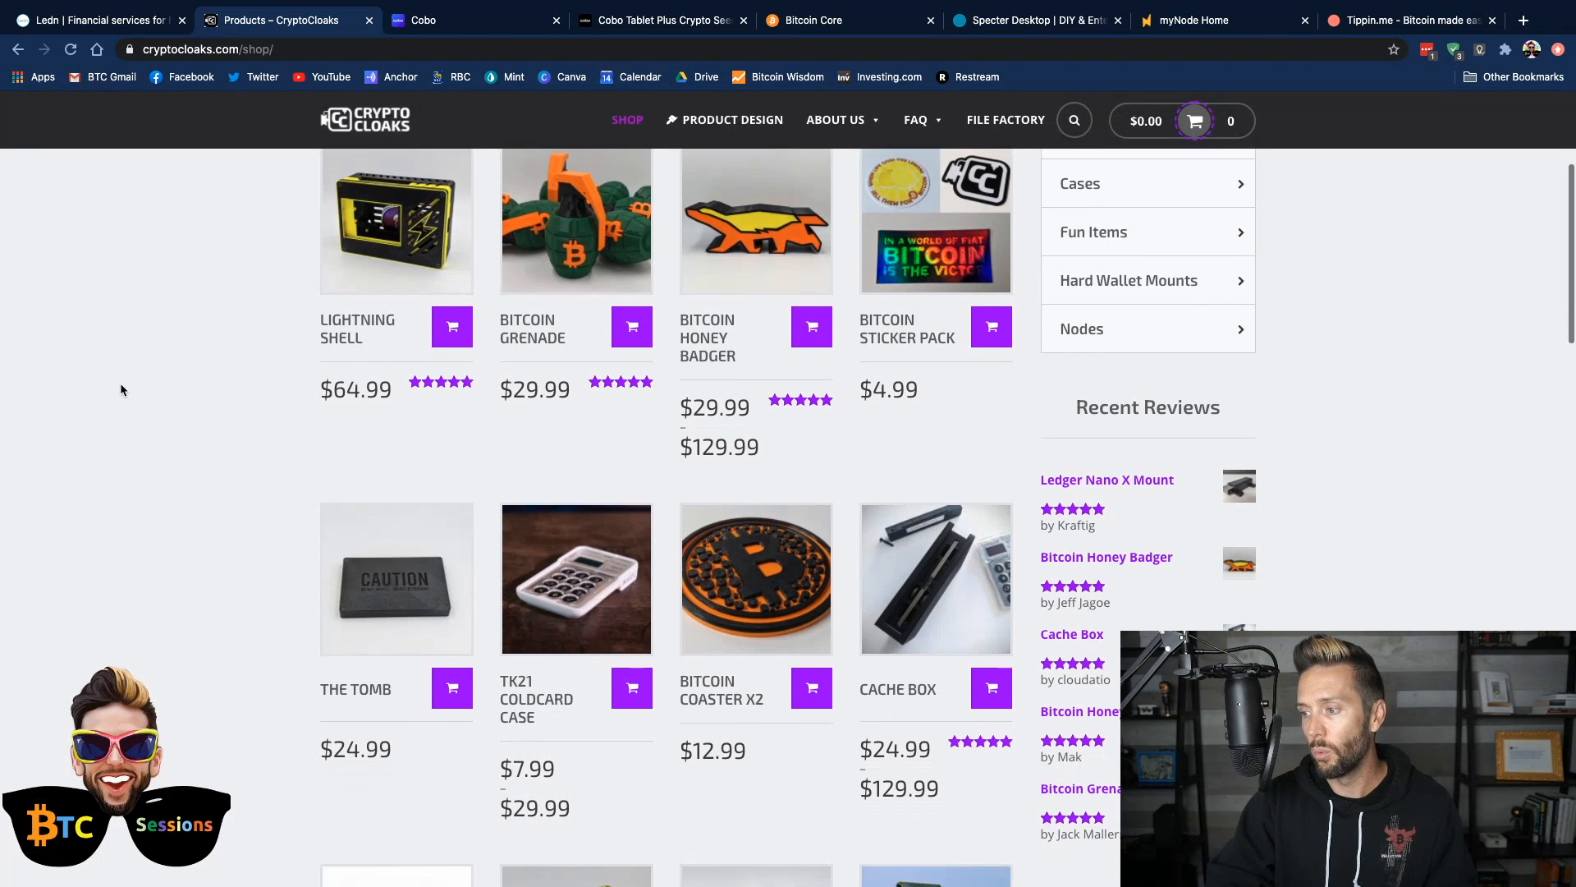
{"action": "scroll", "coordinate": [120, 382], "scroll_direction": "up", "scroll_amount": 1}
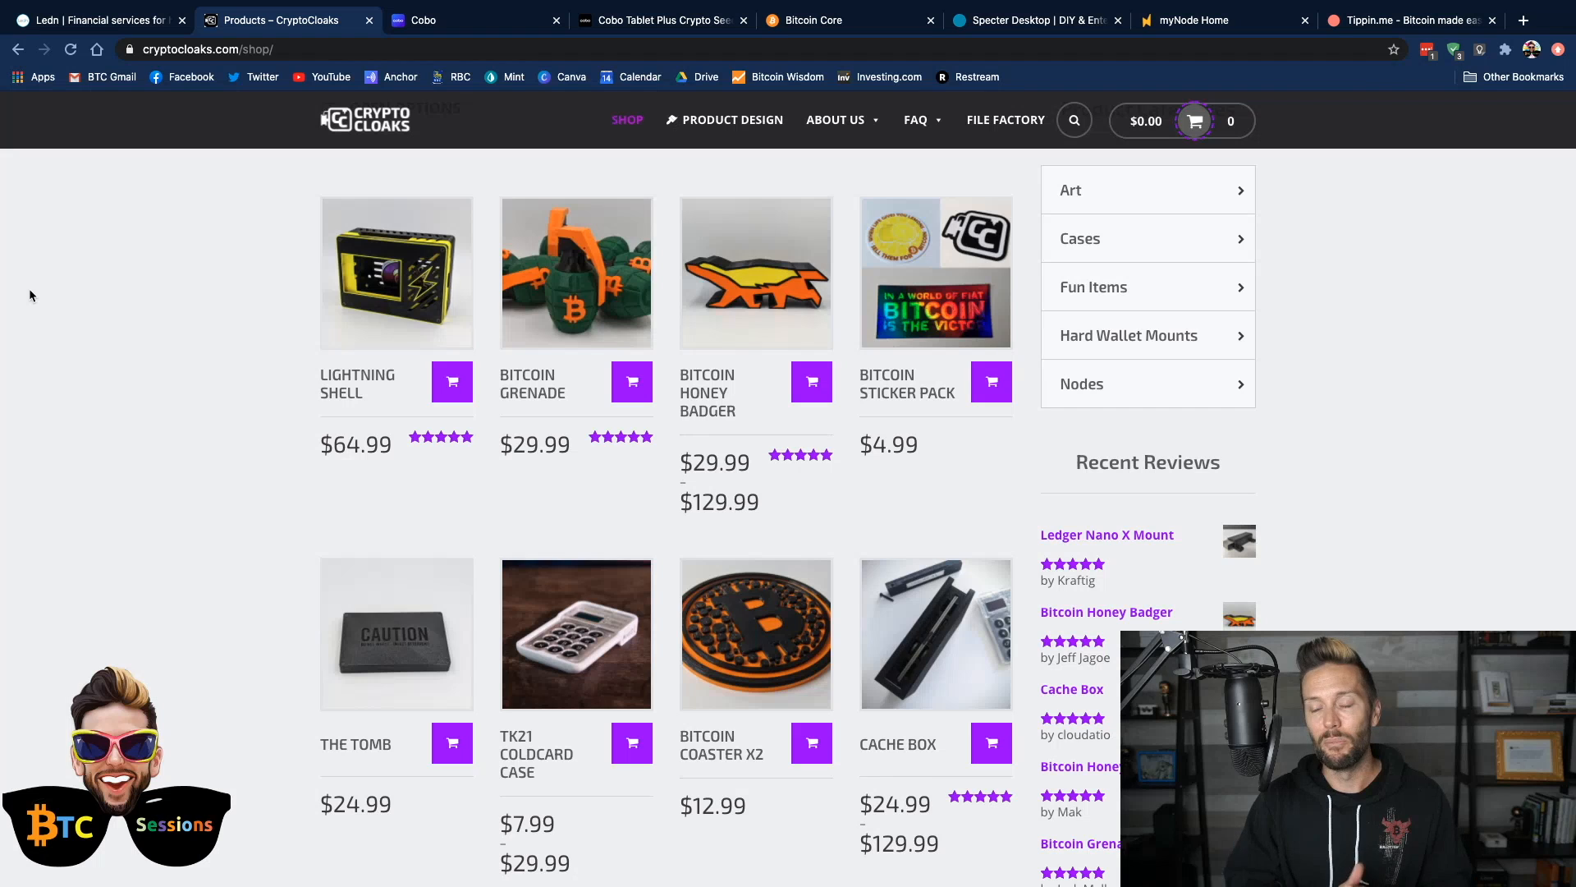
{"action": "scroll", "coordinate": [178, 285], "scroll_direction": "up", "scroll_amount": 3}
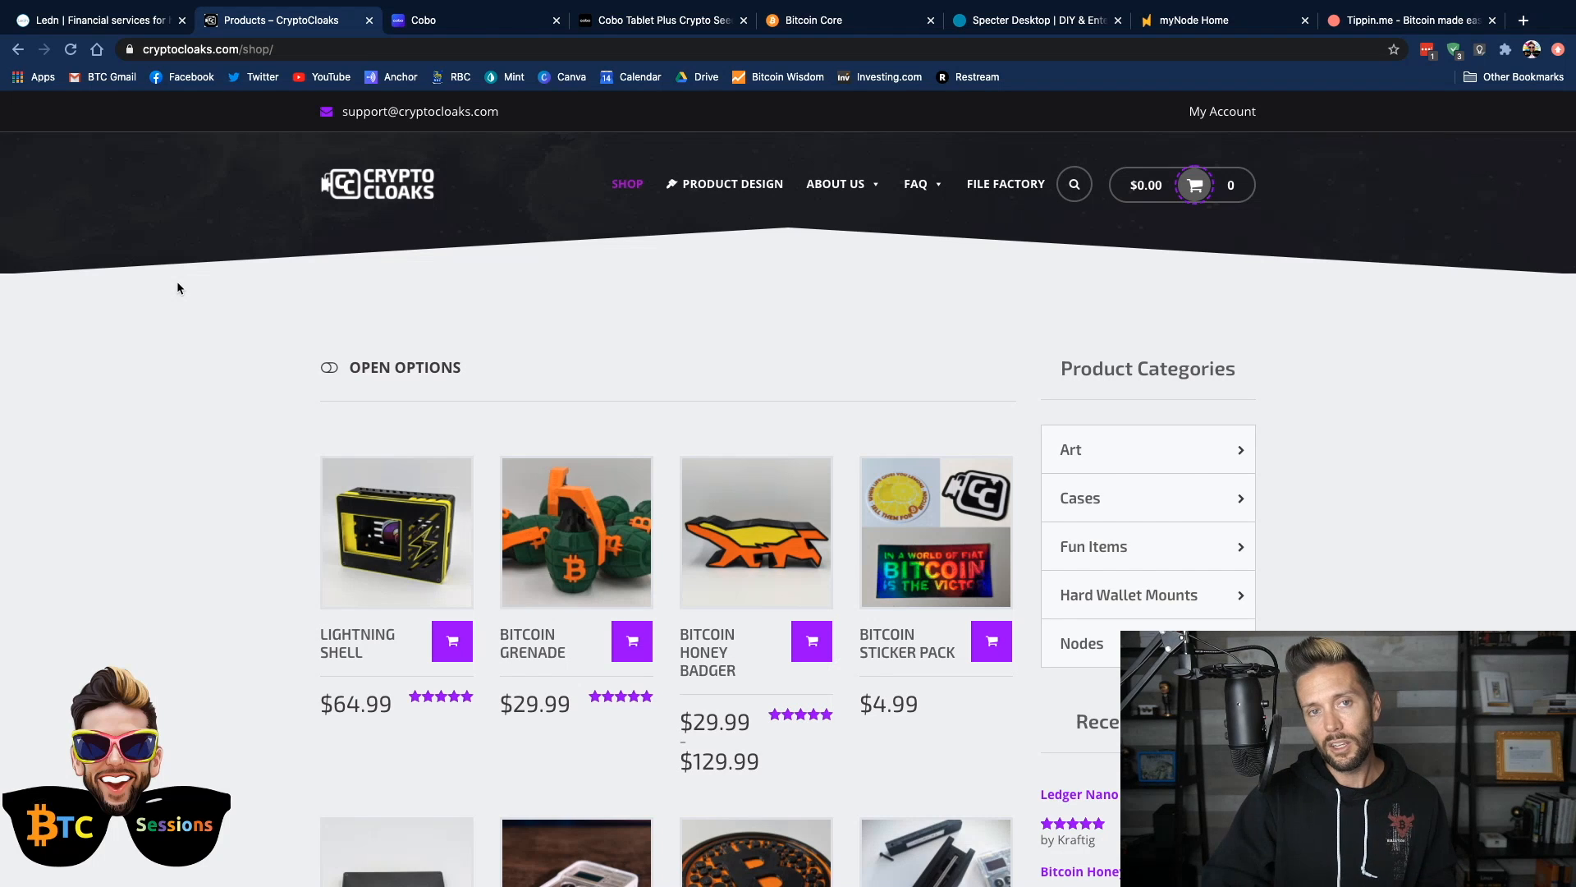
Review the Cobo Vault overview page, including its Secure Element, open source firmware and coin support sections
{"action": "left_click", "coordinate": [469, 25]}
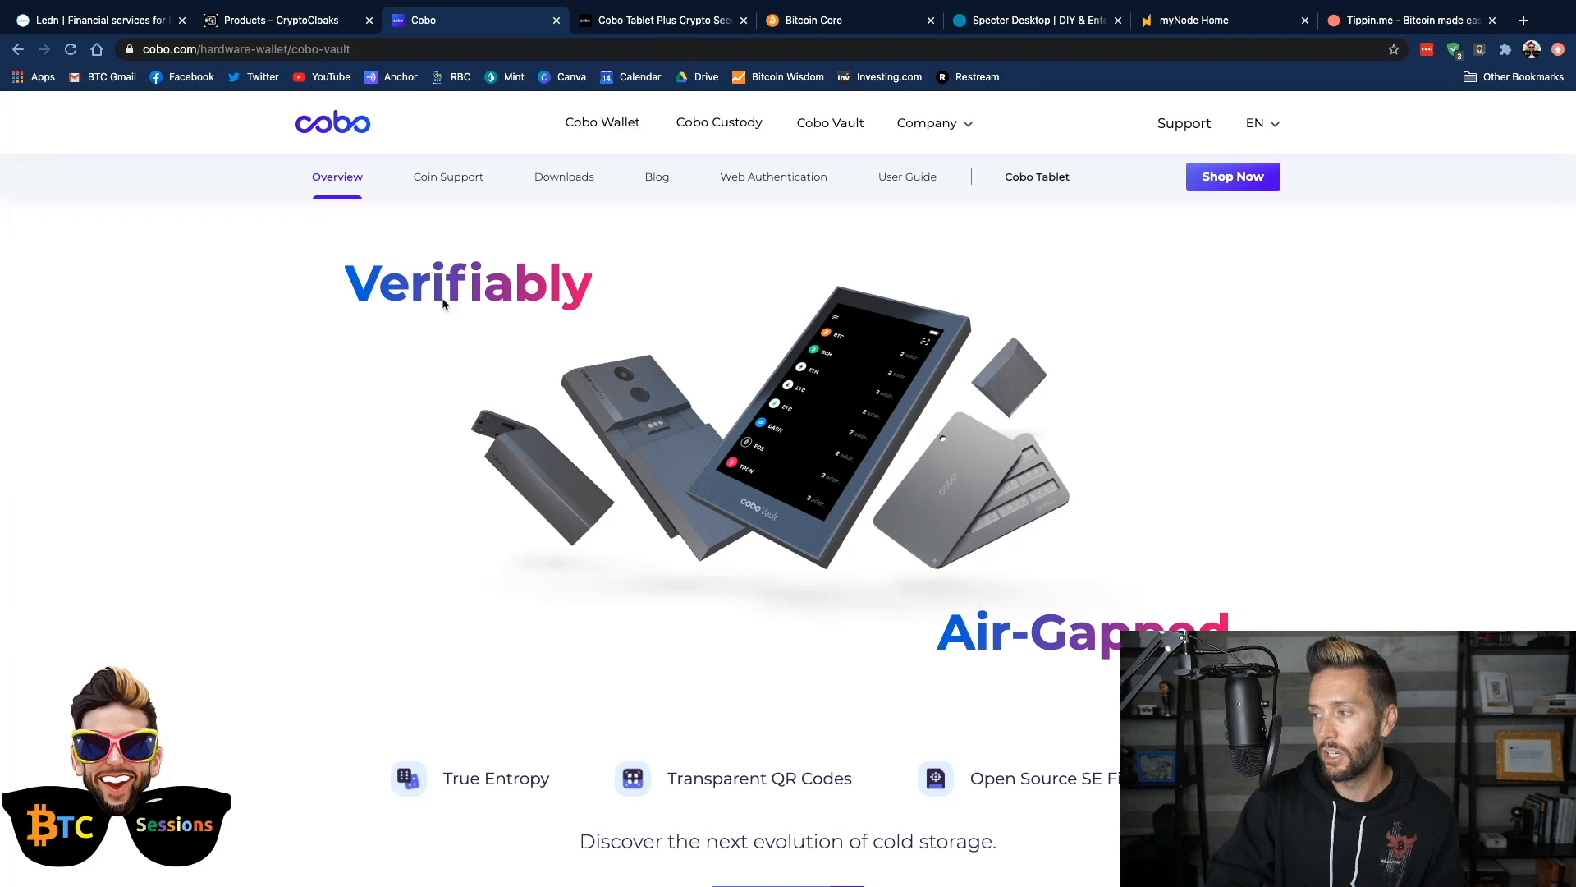
{"action": "scroll", "coordinate": [293, 492], "scroll_direction": "down", "scroll_amount": 9}
{"action": "scroll", "coordinate": [291, 492], "scroll_direction": "down", "scroll_amount": 8}
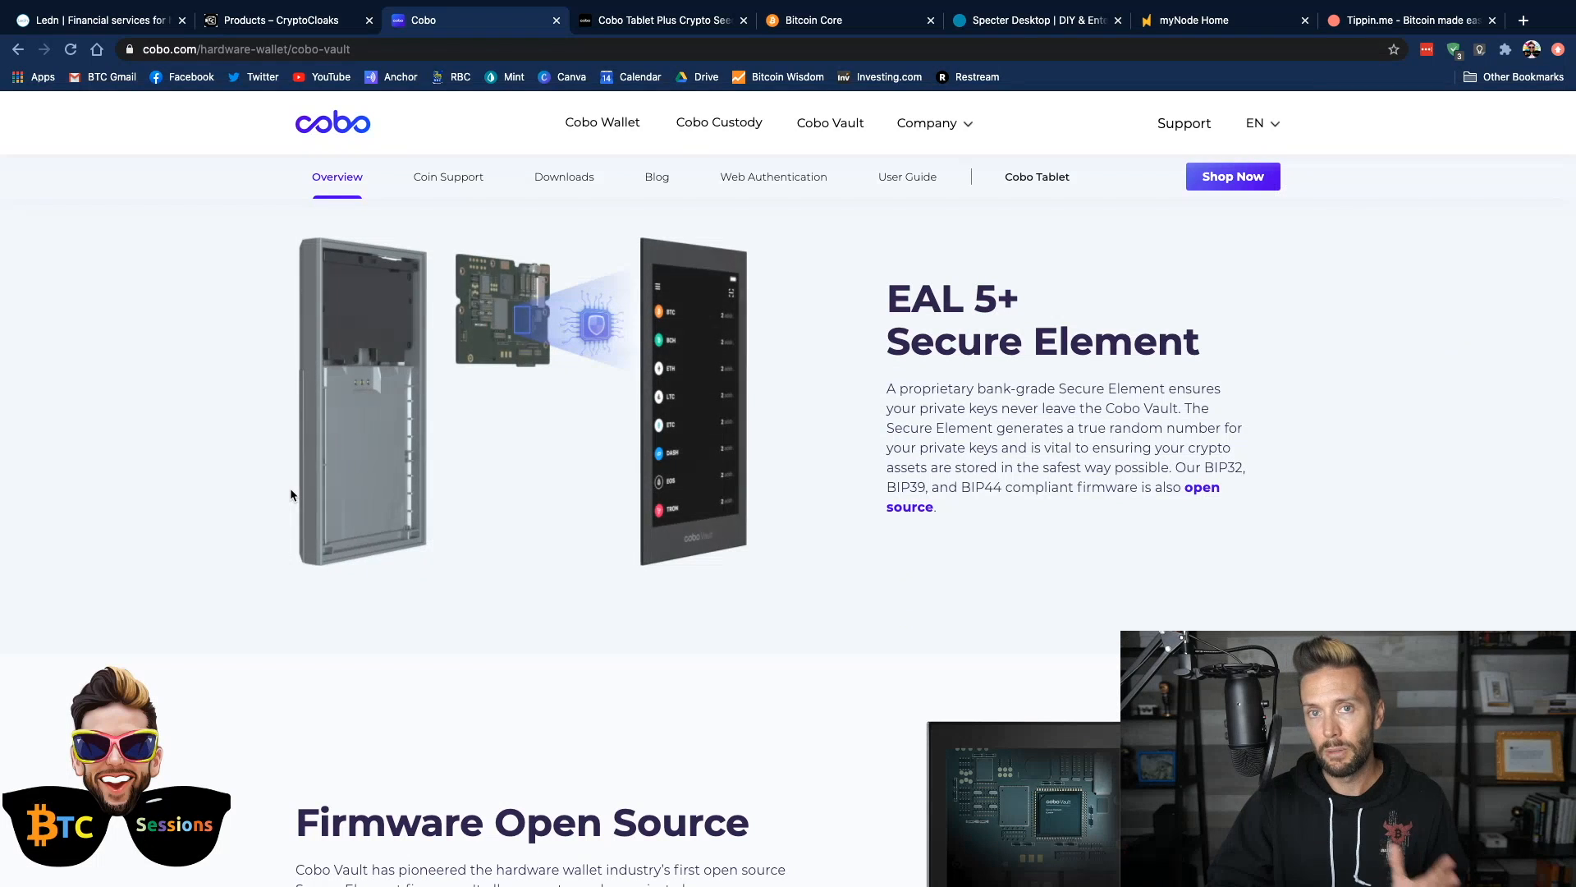
{"action": "scroll", "coordinate": [291, 494], "scroll_direction": "down", "scroll_amount": 4}
{"action": "scroll", "coordinate": [292, 495], "scroll_direction": "down", "scroll_amount": 5}
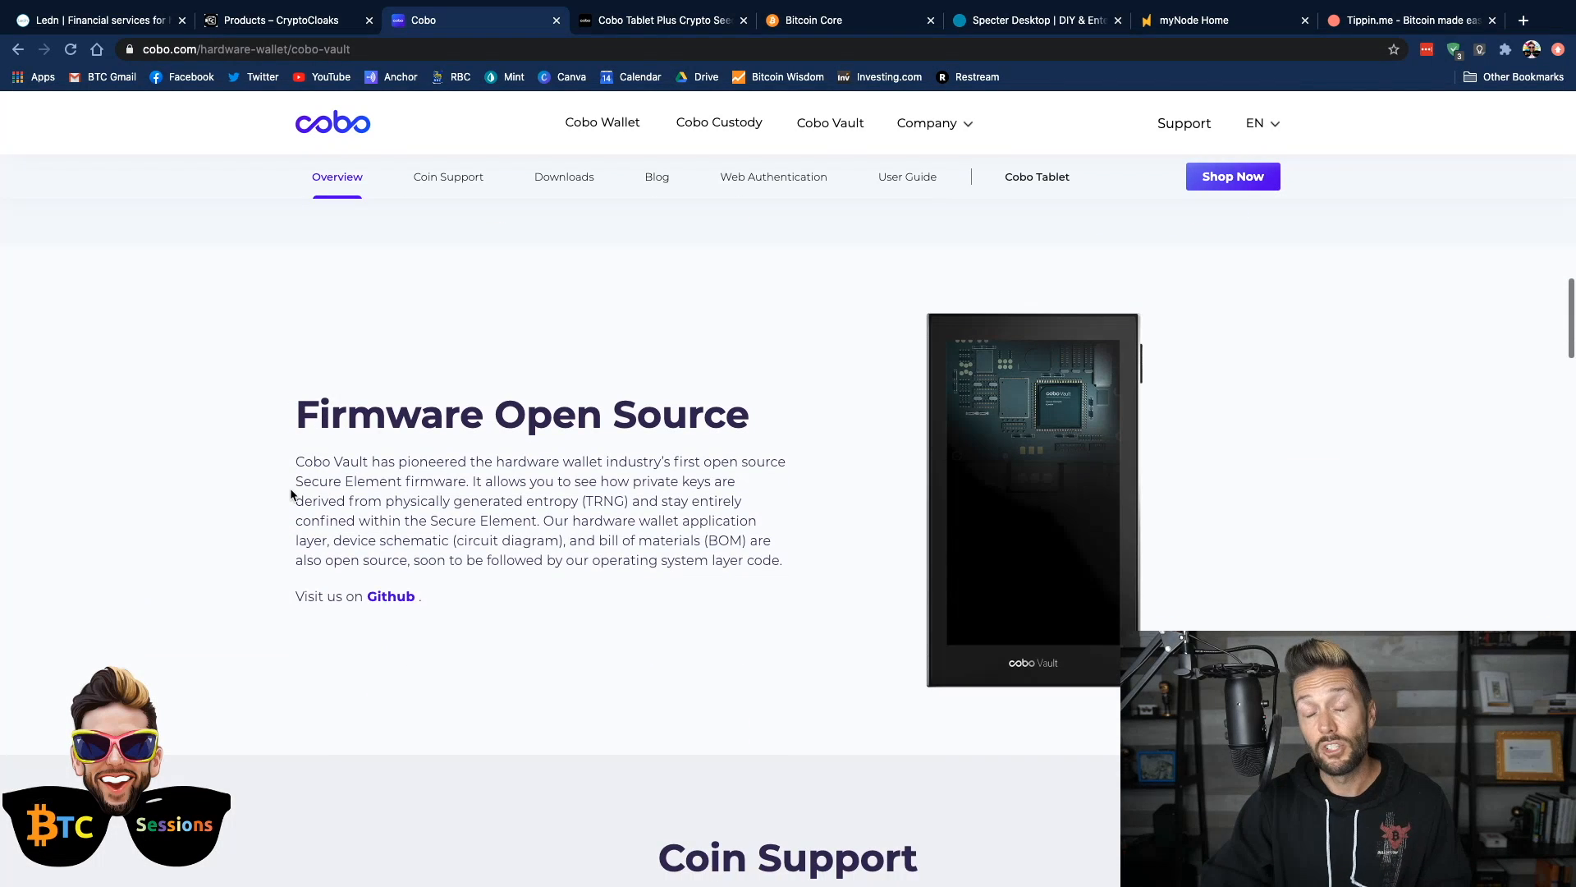
{"action": "scroll", "coordinate": [291, 494], "scroll_direction": "down", "scroll_amount": 7}
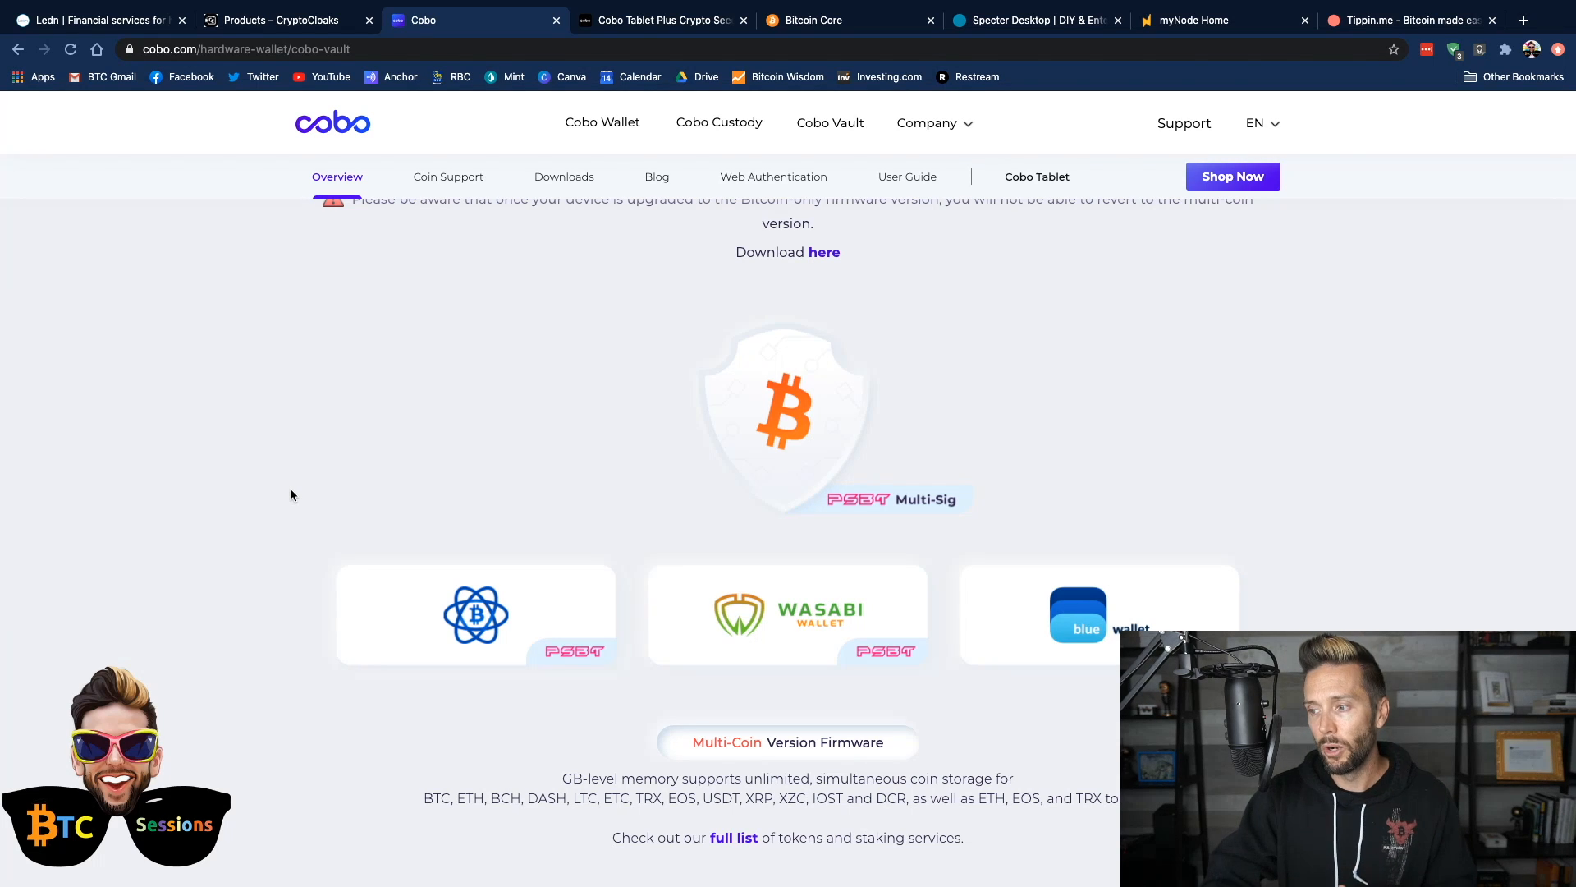
{"action": "scroll", "coordinate": [290, 495], "scroll_direction": "up", "scroll_amount": 15}
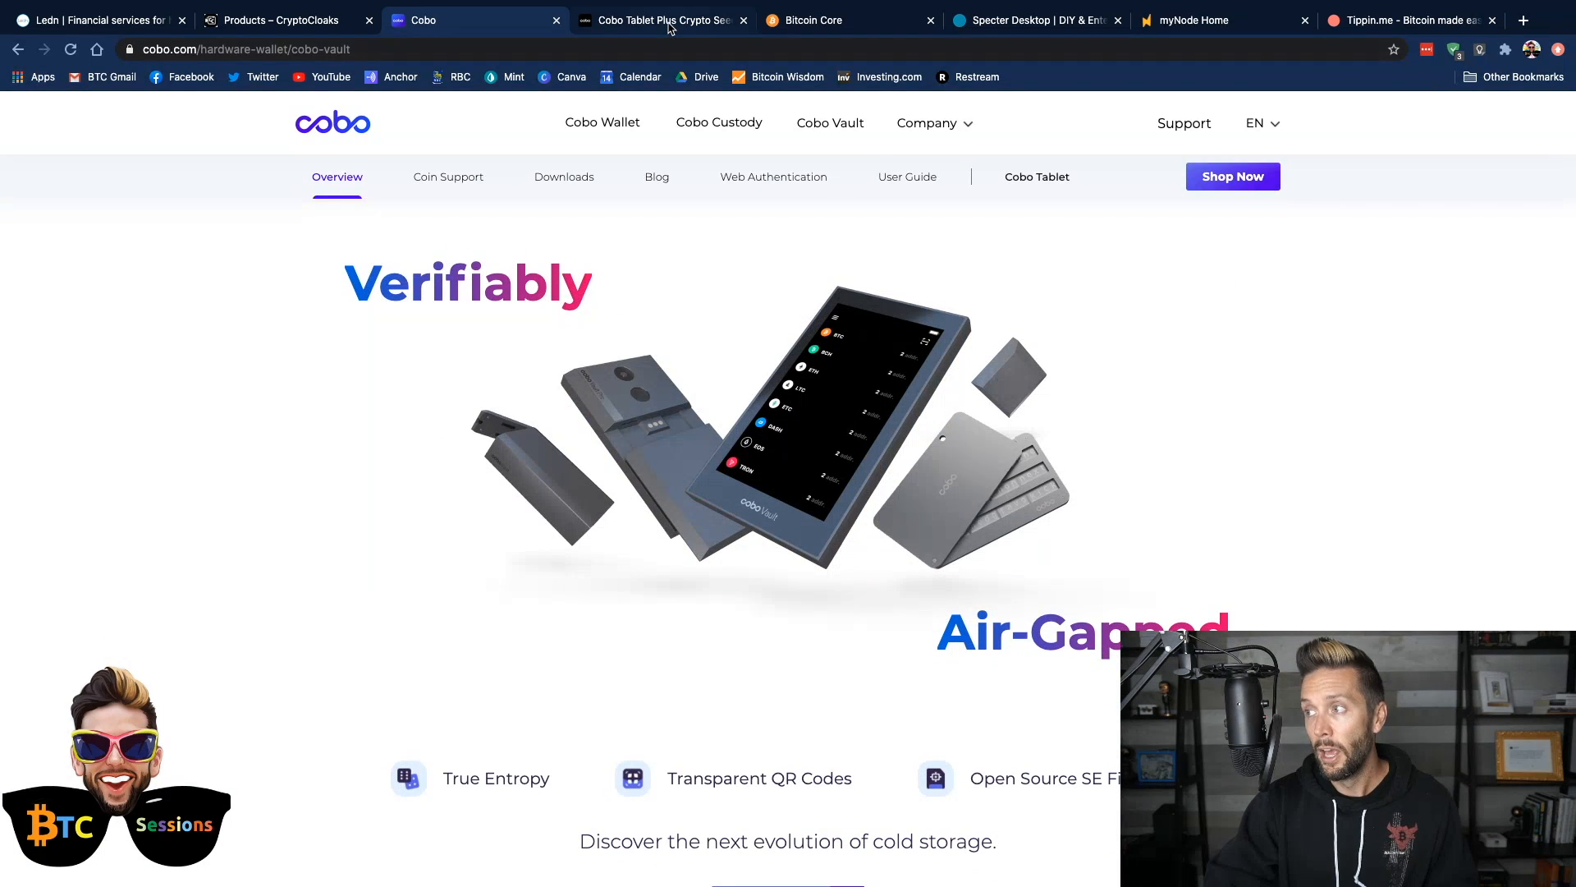
View the Cobo Tablet Plus, Bitcoin Core and Specter Desktop websites
{"action": "left_click", "coordinate": [666, 21]}
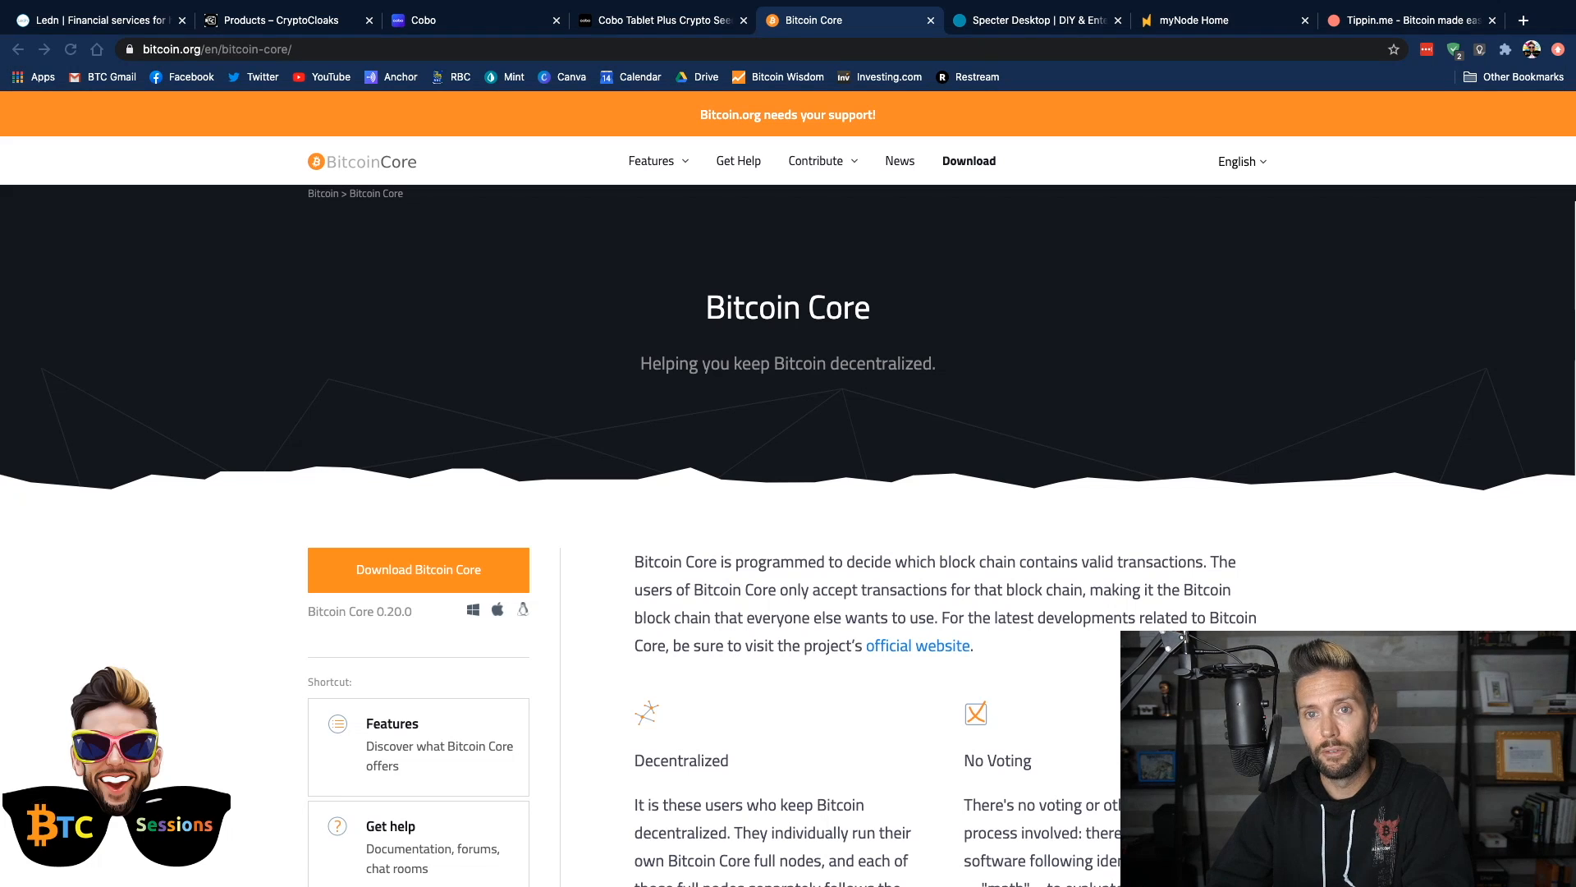
{"action": "left_click", "coordinate": [1045, 25]}
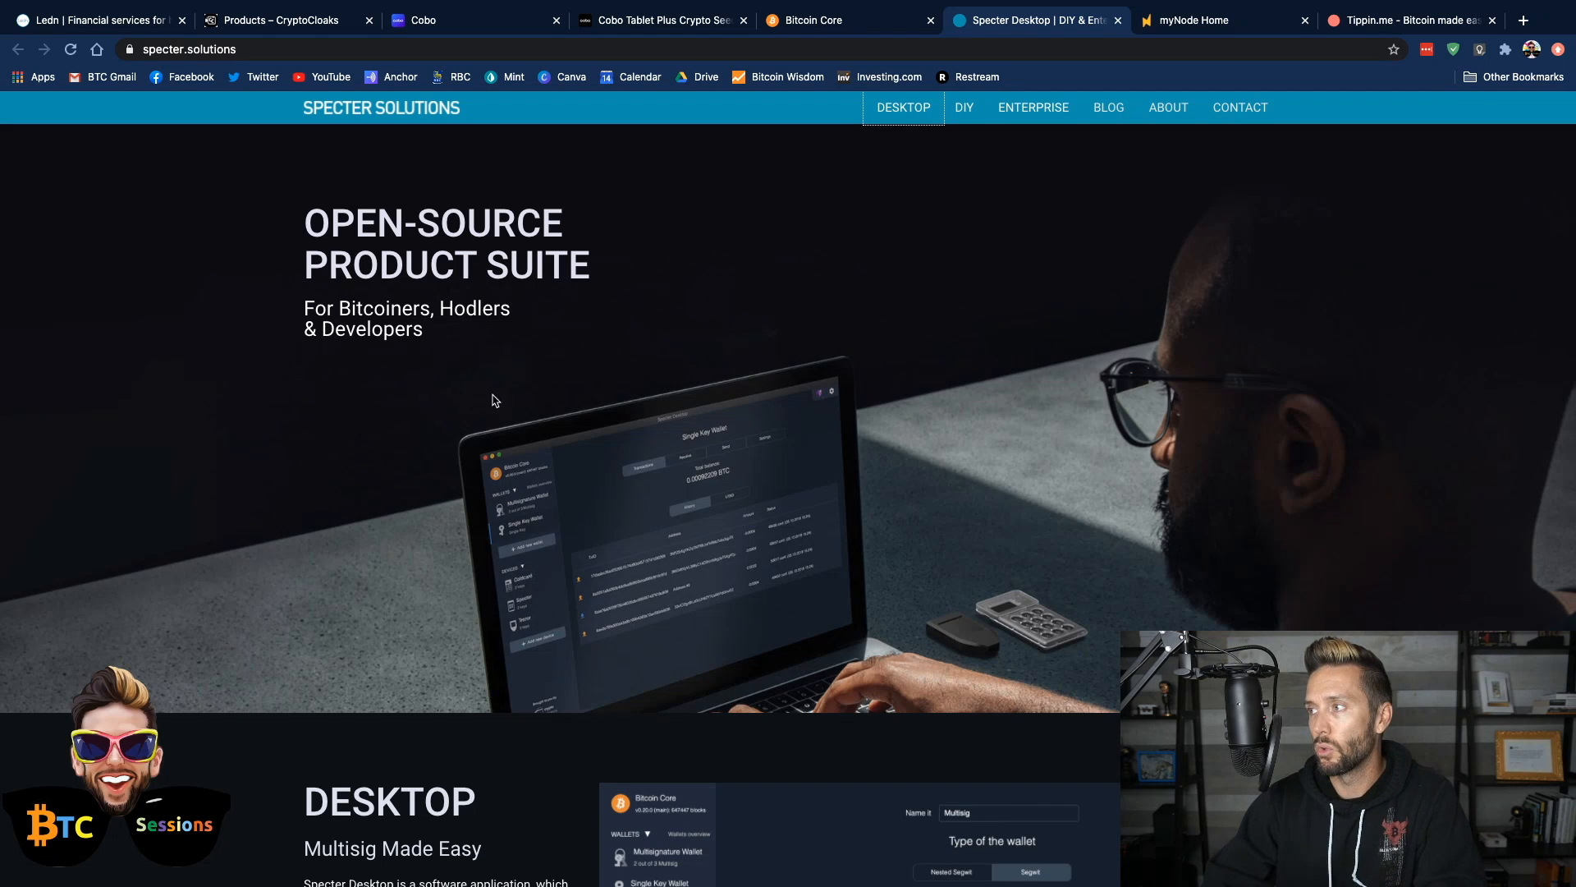
{"action": "left_click", "coordinate": [852, 22]}
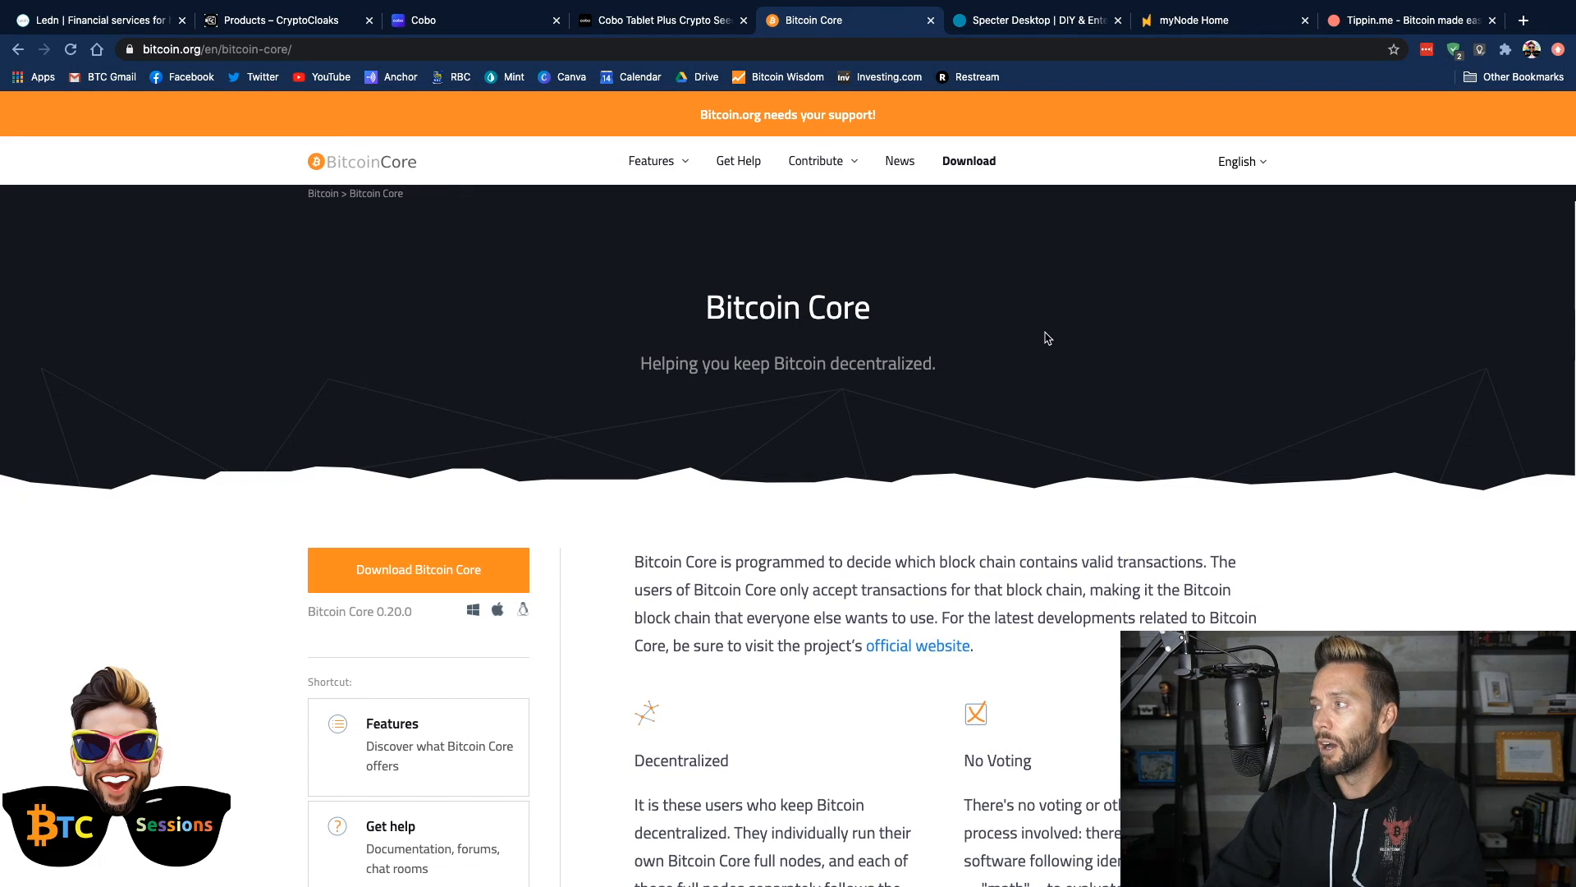
{"action": "left_click", "coordinate": [1051, 23]}
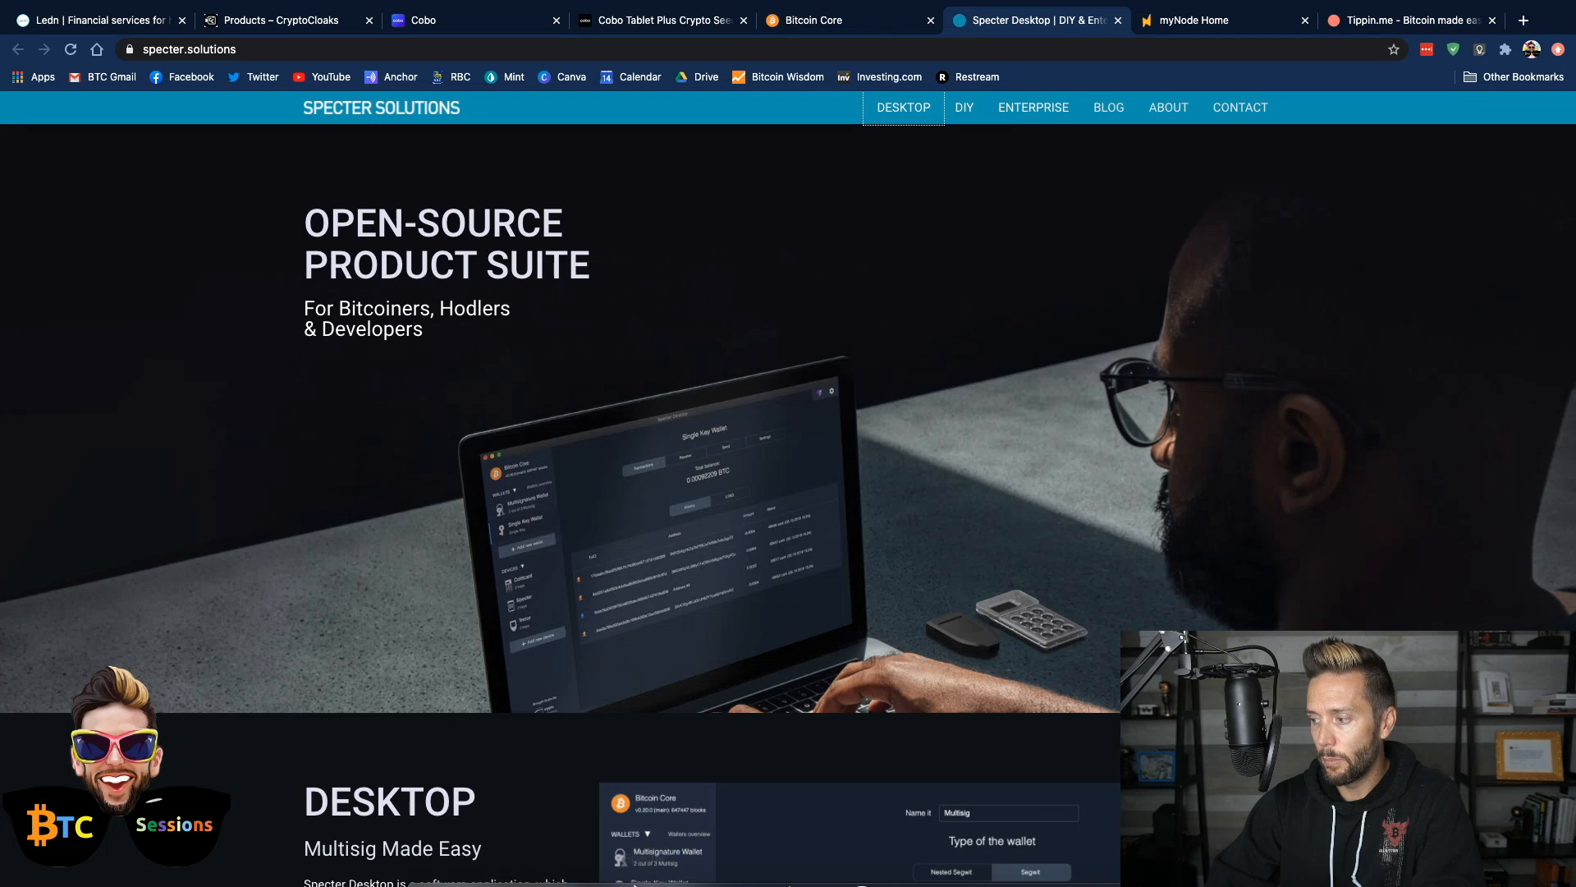
Launch the Specter app and examine the local and remote server options in its preferences, discarding any changes
{"action": "mouse_move", "coordinate": [635, 883]}
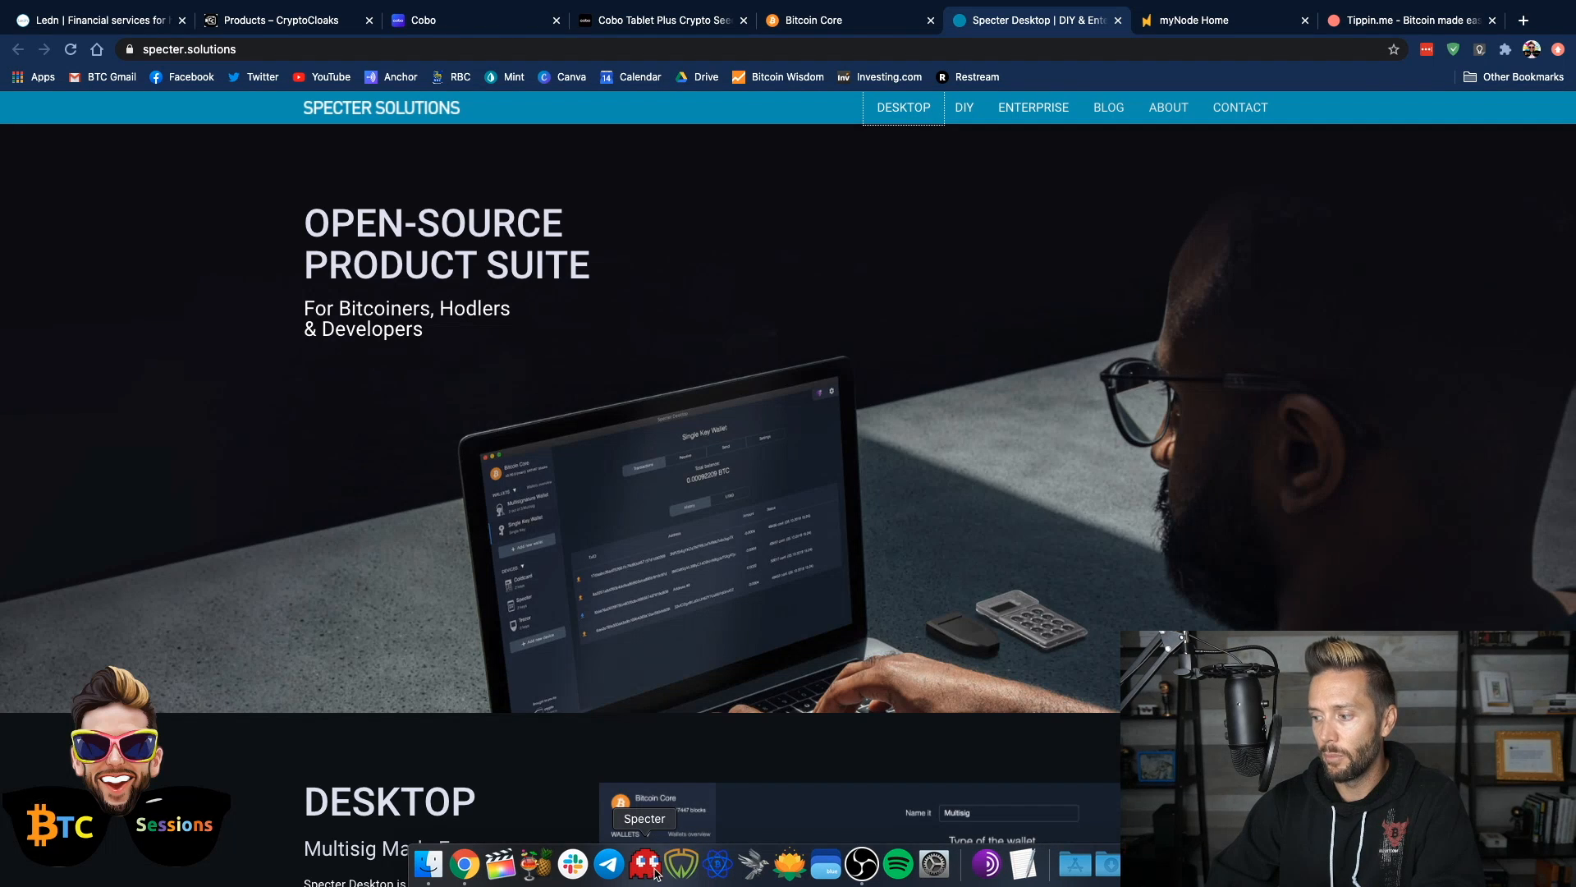
{"action": "left_click", "coordinate": [653, 871]}
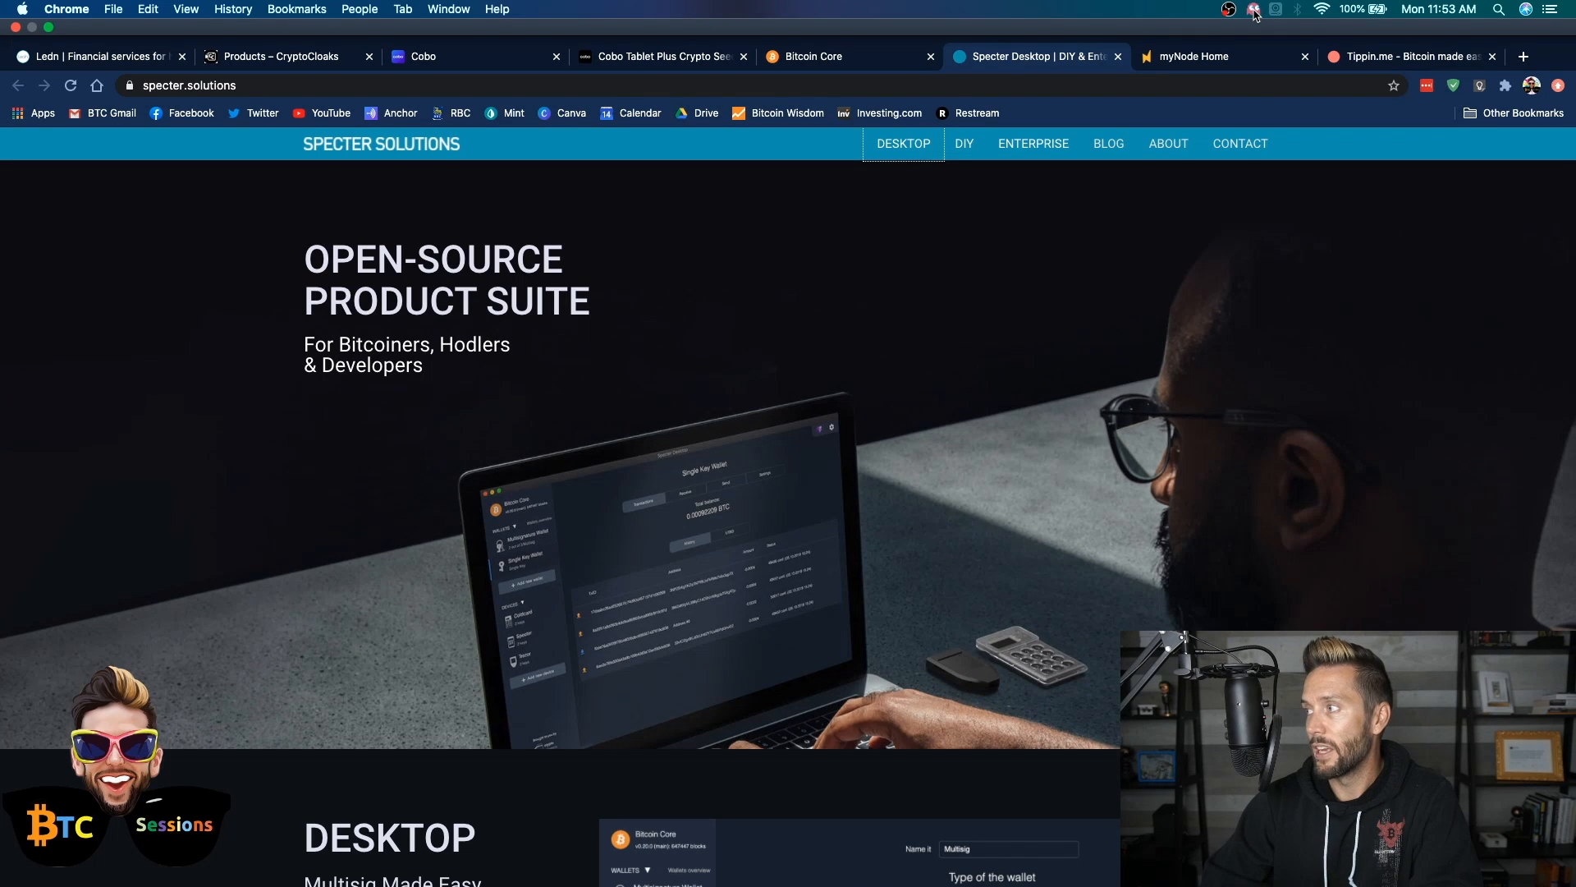
{"action": "left_click", "coordinate": [1254, 10]}
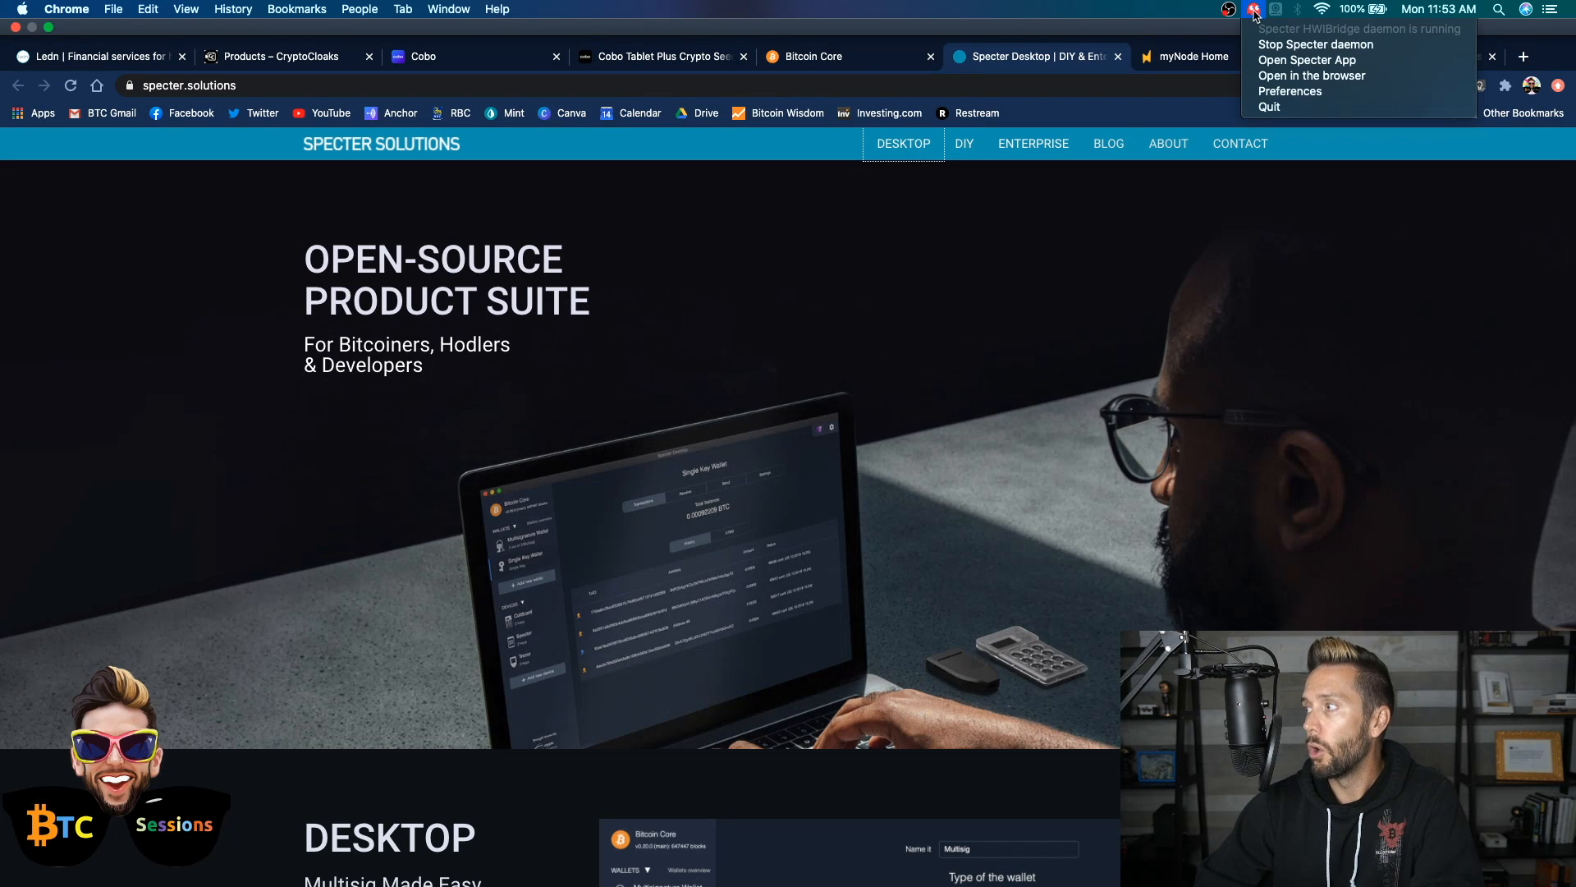
{"action": "left_click", "coordinate": [1269, 92]}
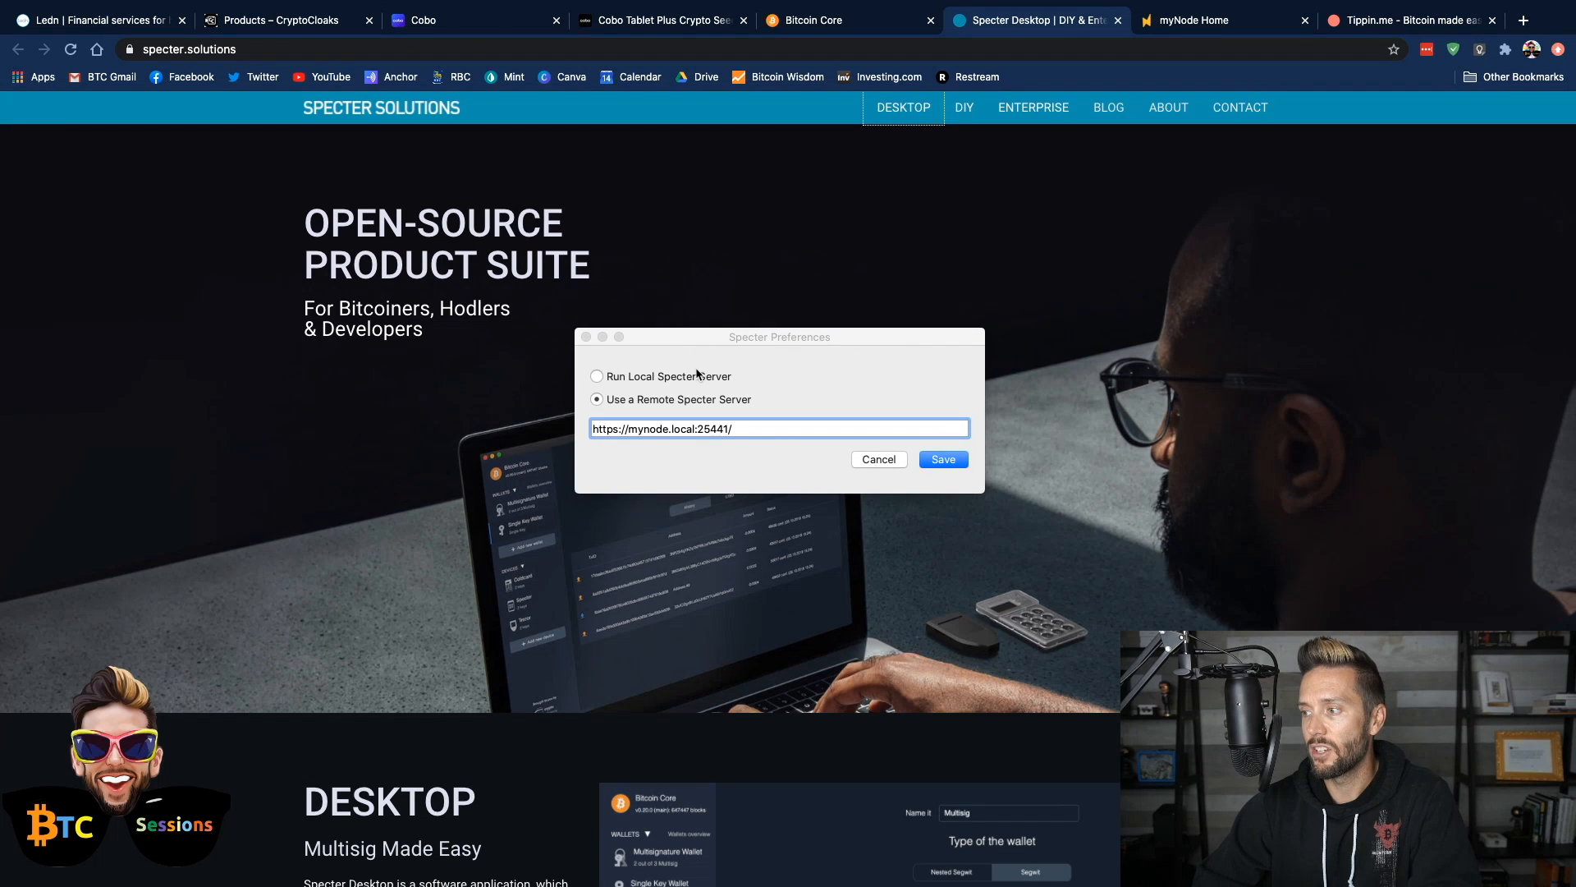
{"action": "left_click", "coordinate": [597, 376]}
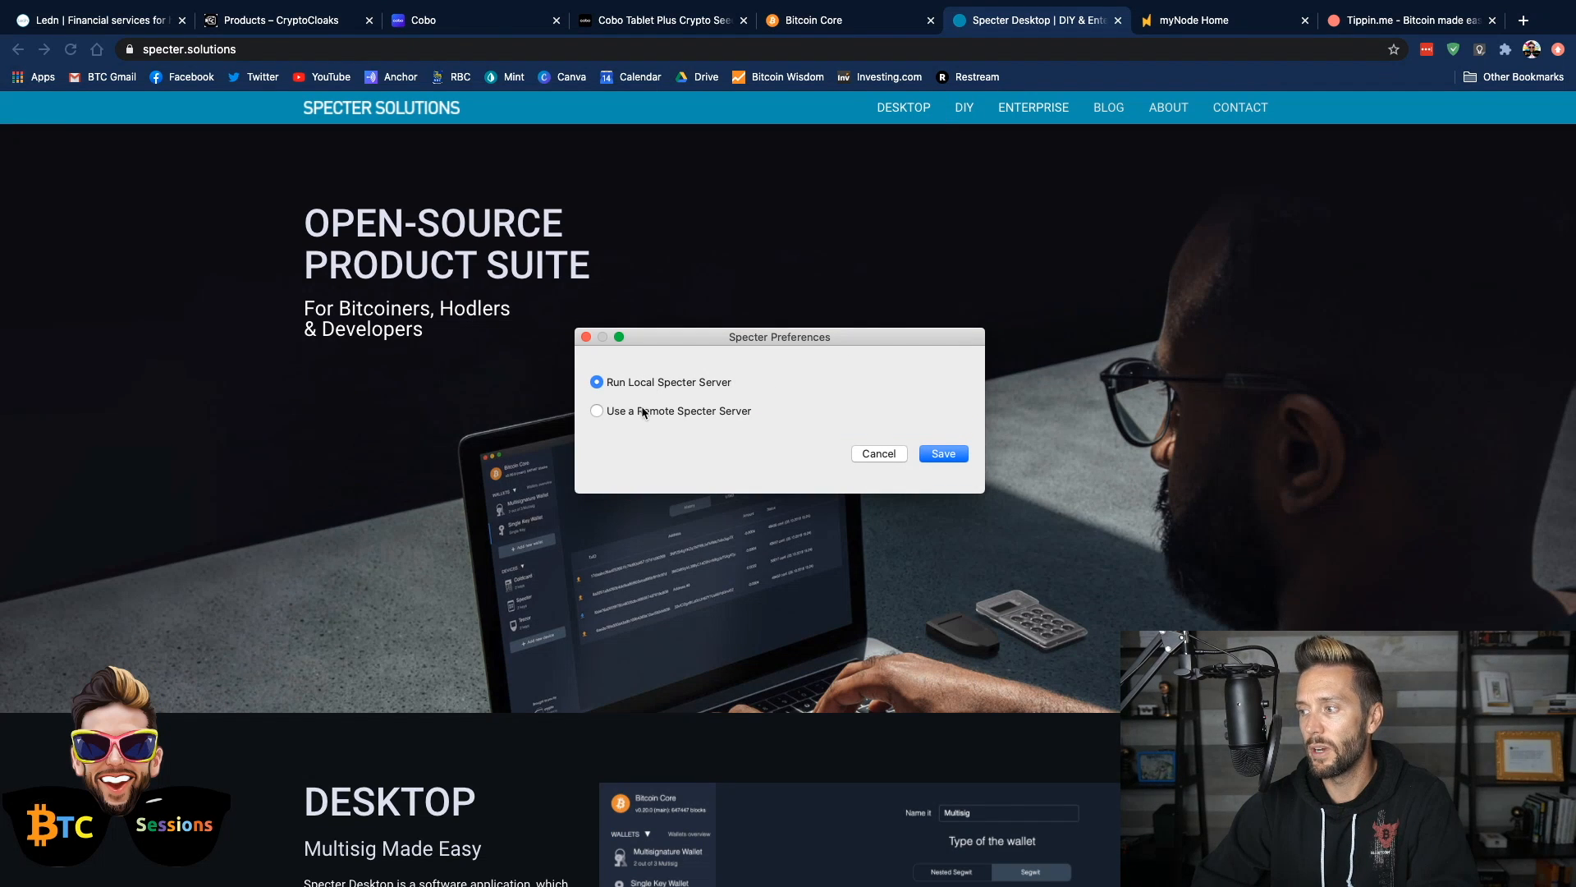
{"action": "left_click", "coordinate": [632, 410]}
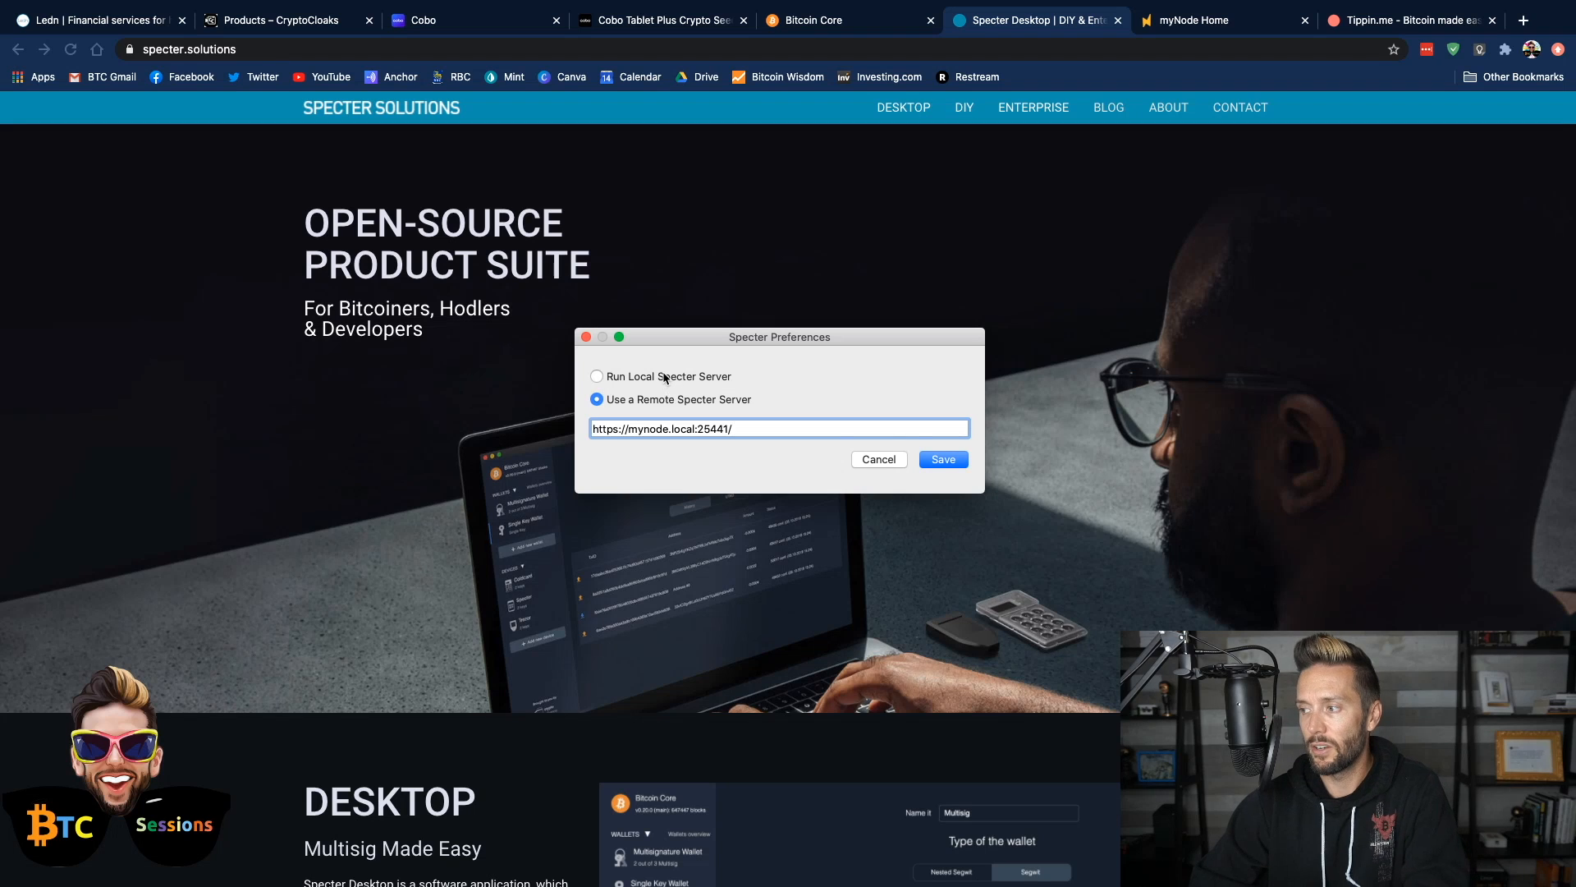
{"action": "left_click", "coordinate": [665, 378]}
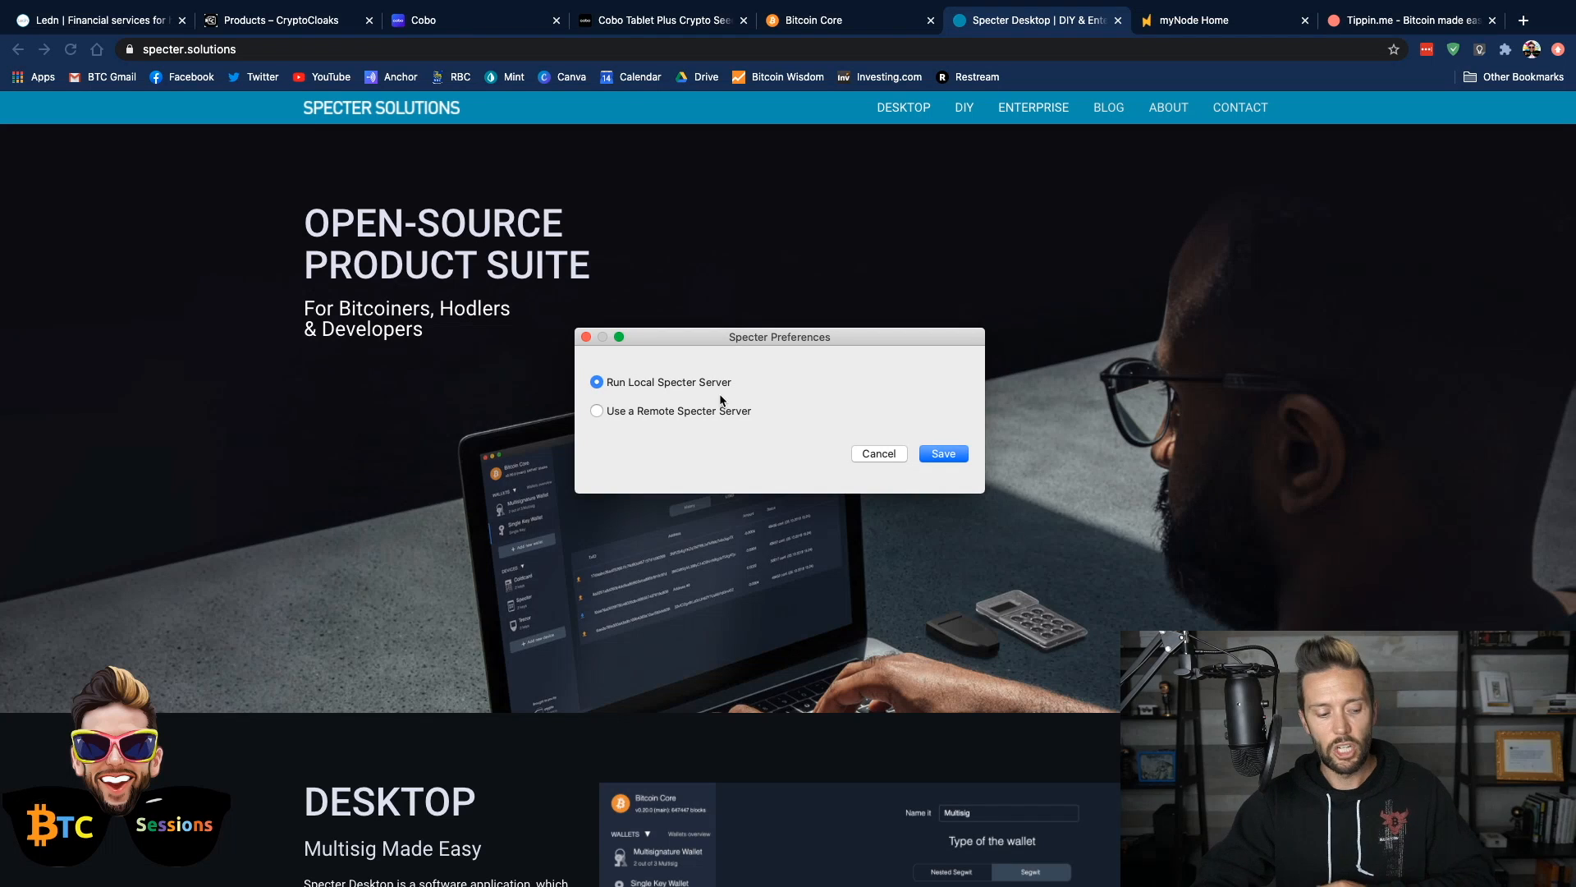
{"action": "left_click", "coordinate": [878, 456]}
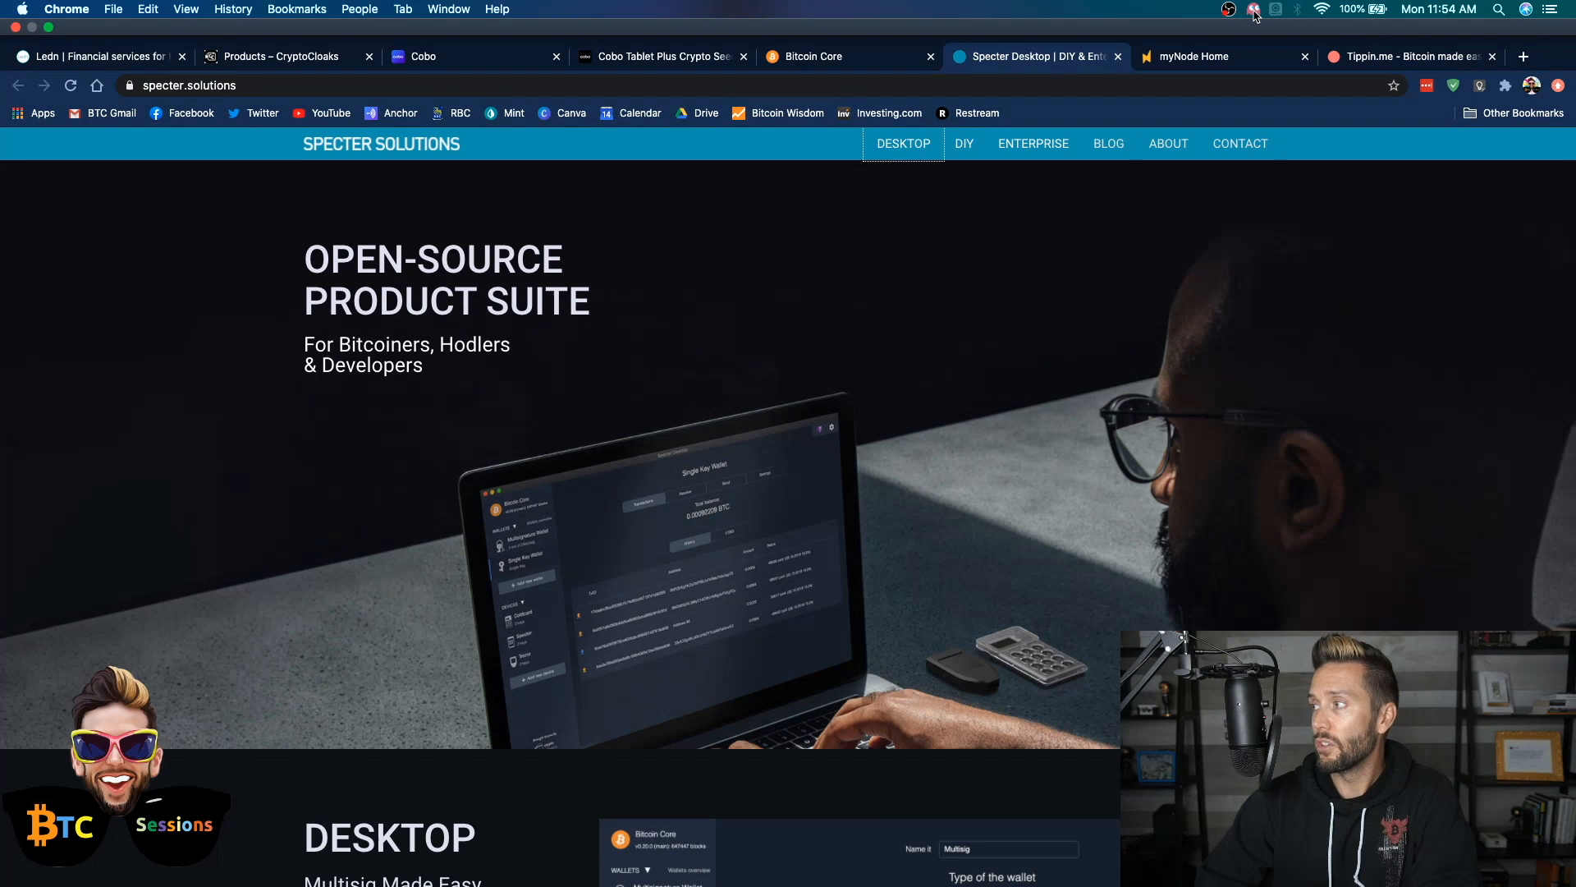
Revisit the Specter preferences to compare running a local server with using the remote myNode server, without saving
{"action": "left_click", "coordinate": [1254, 10]}
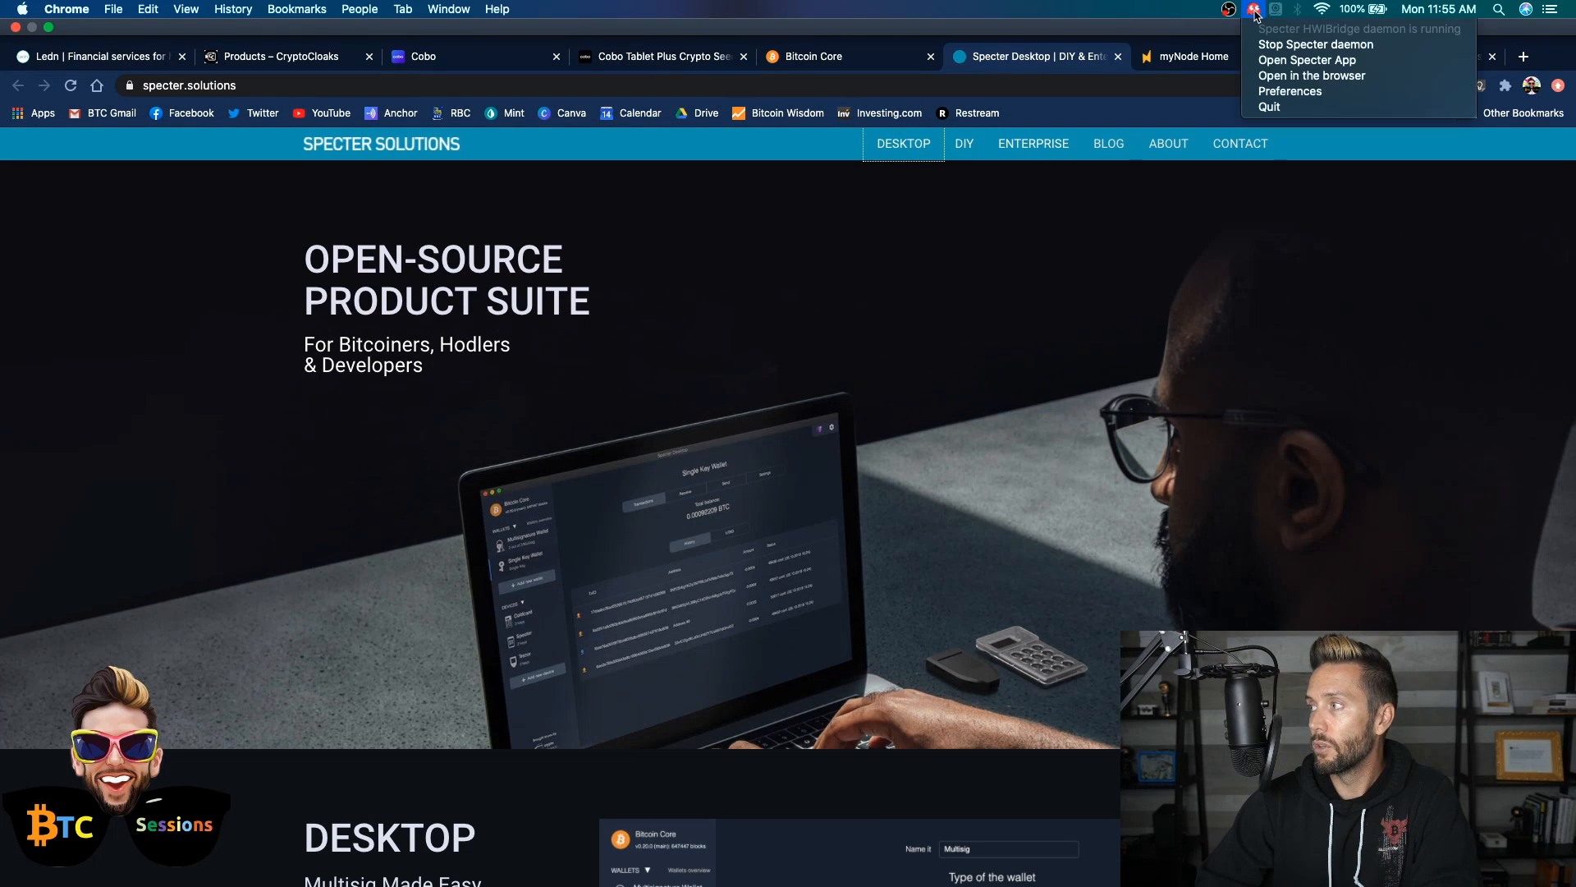
{"action": "left_click", "coordinate": [1261, 92]}
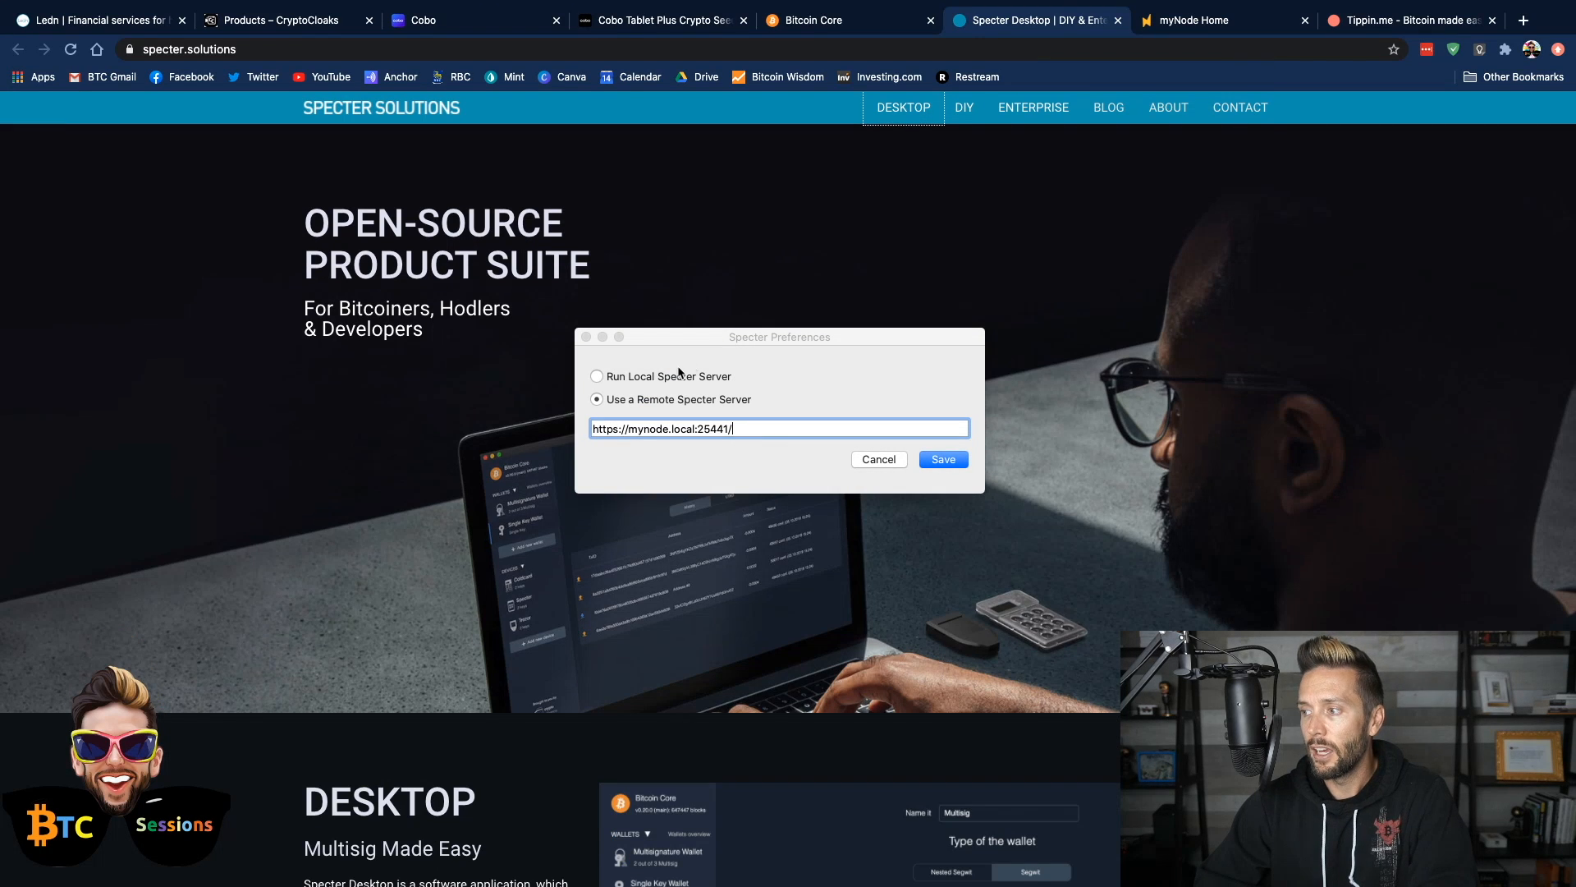
{"action": "left_click", "coordinate": [610, 378]}
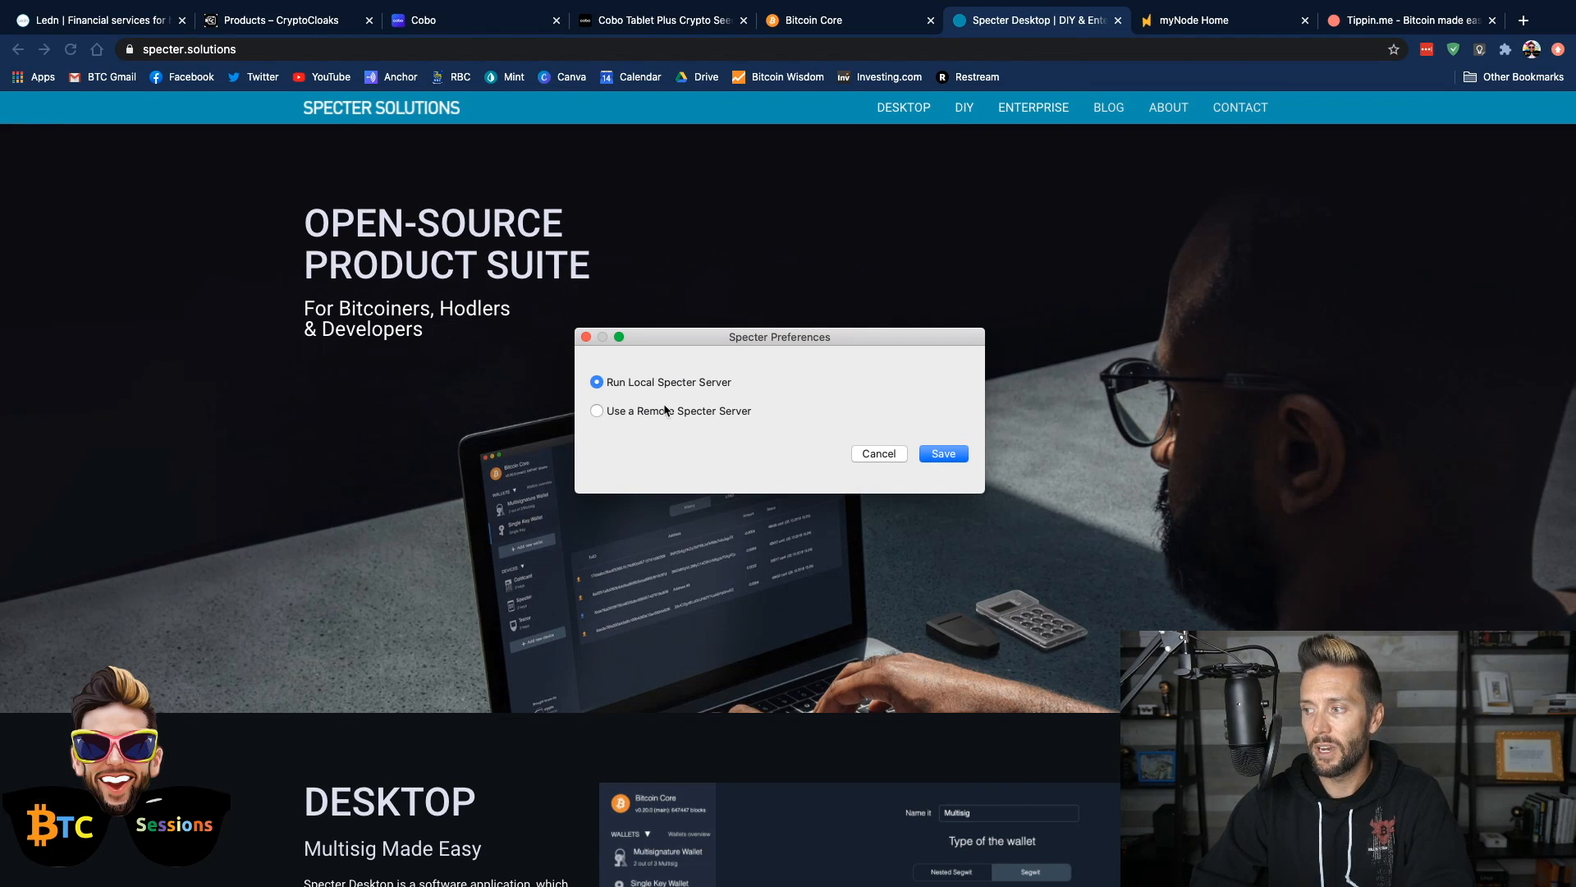
{"action": "left_click", "coordinate": [614, 413]}
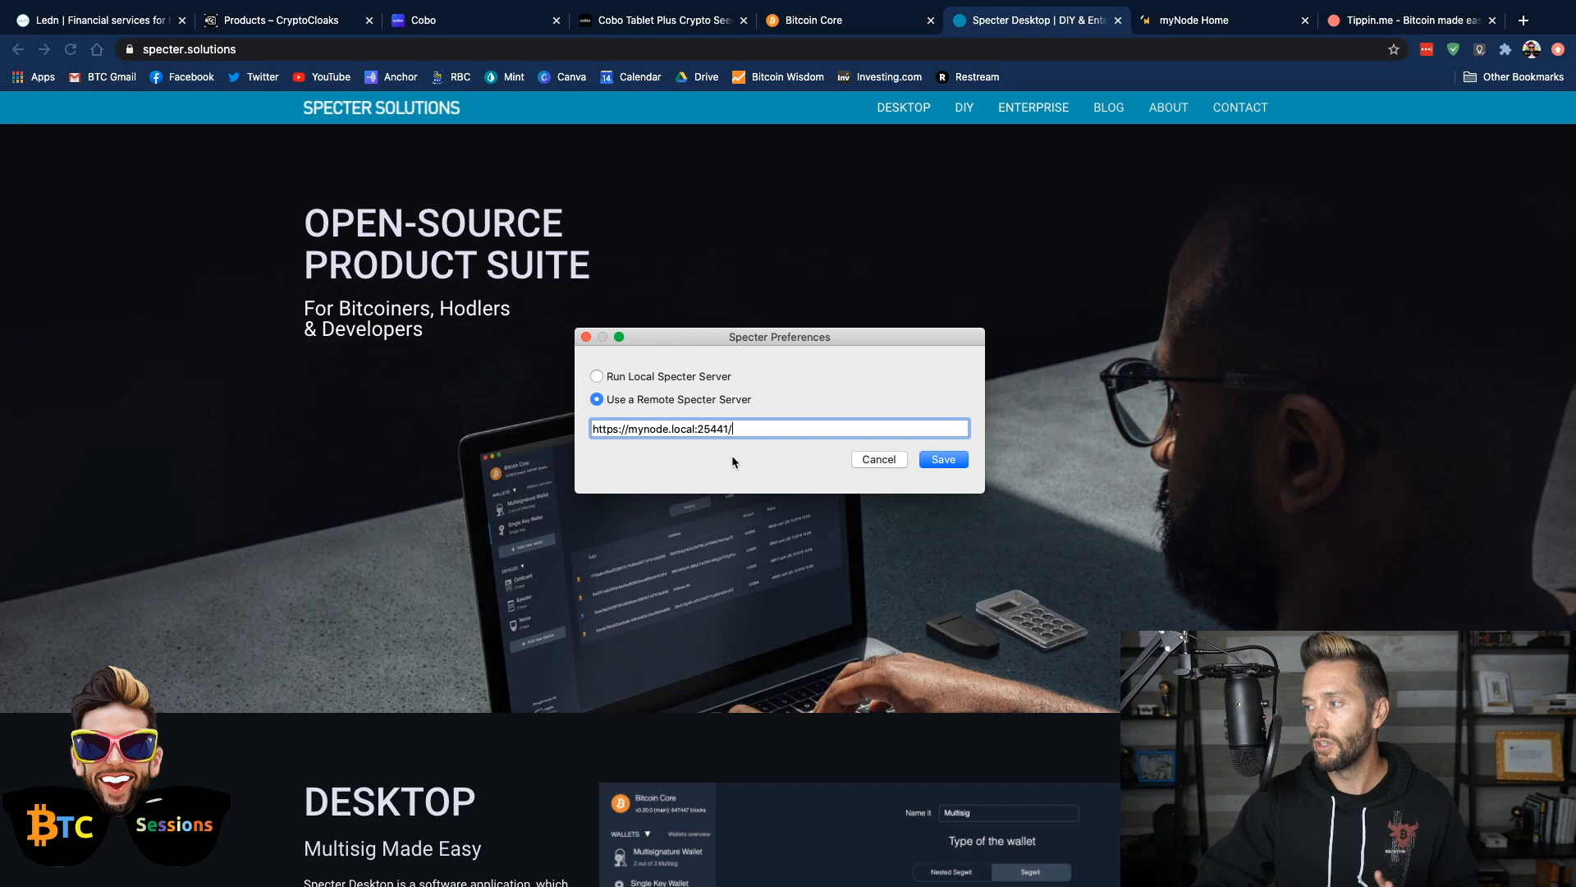
{"action": "left_click", "coordinate": [878, 459]}
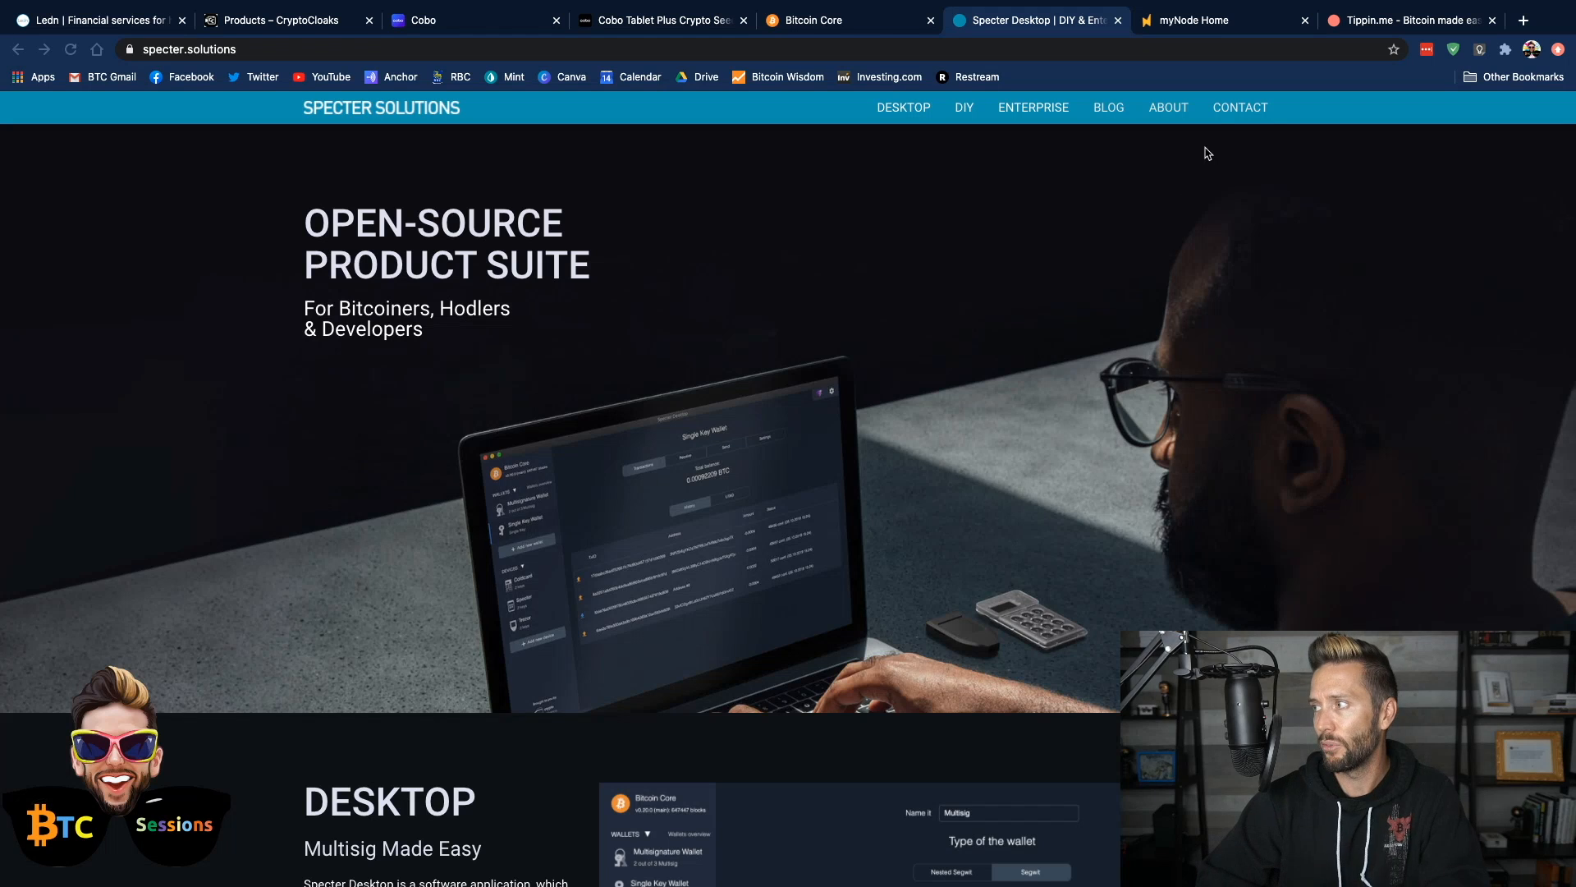
Open the Specter web interface from the beta apps on the myNode home page
{"action": "left_click", "coordinate": [1197, 25]}
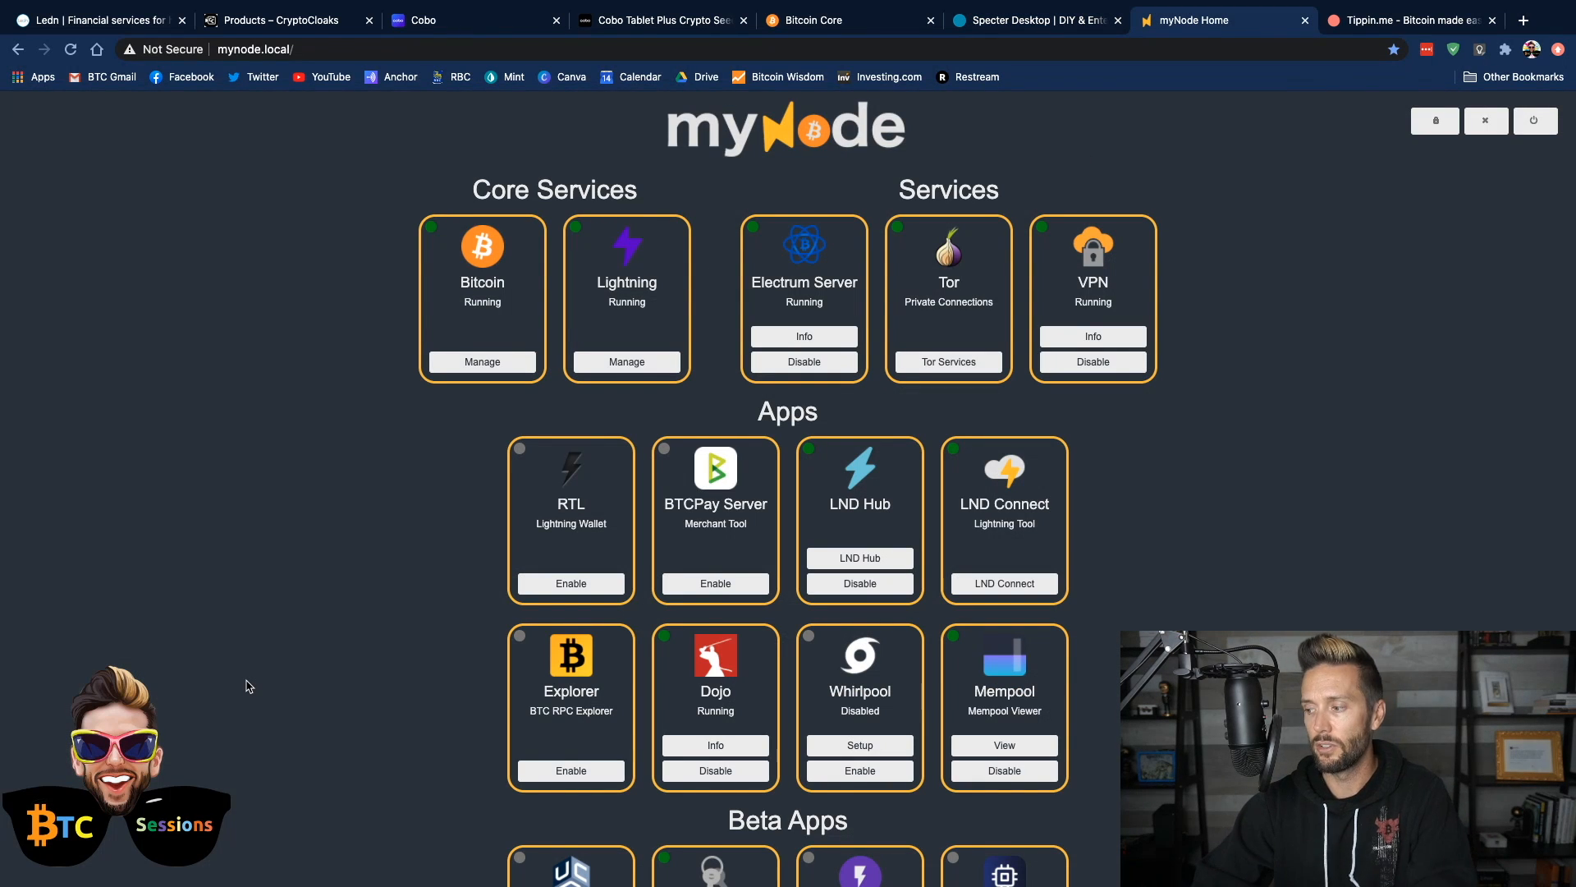
{"action": "scroll", "coordinate": [247, 686], "scroll_direction": "down", "scroll_amount": 3}
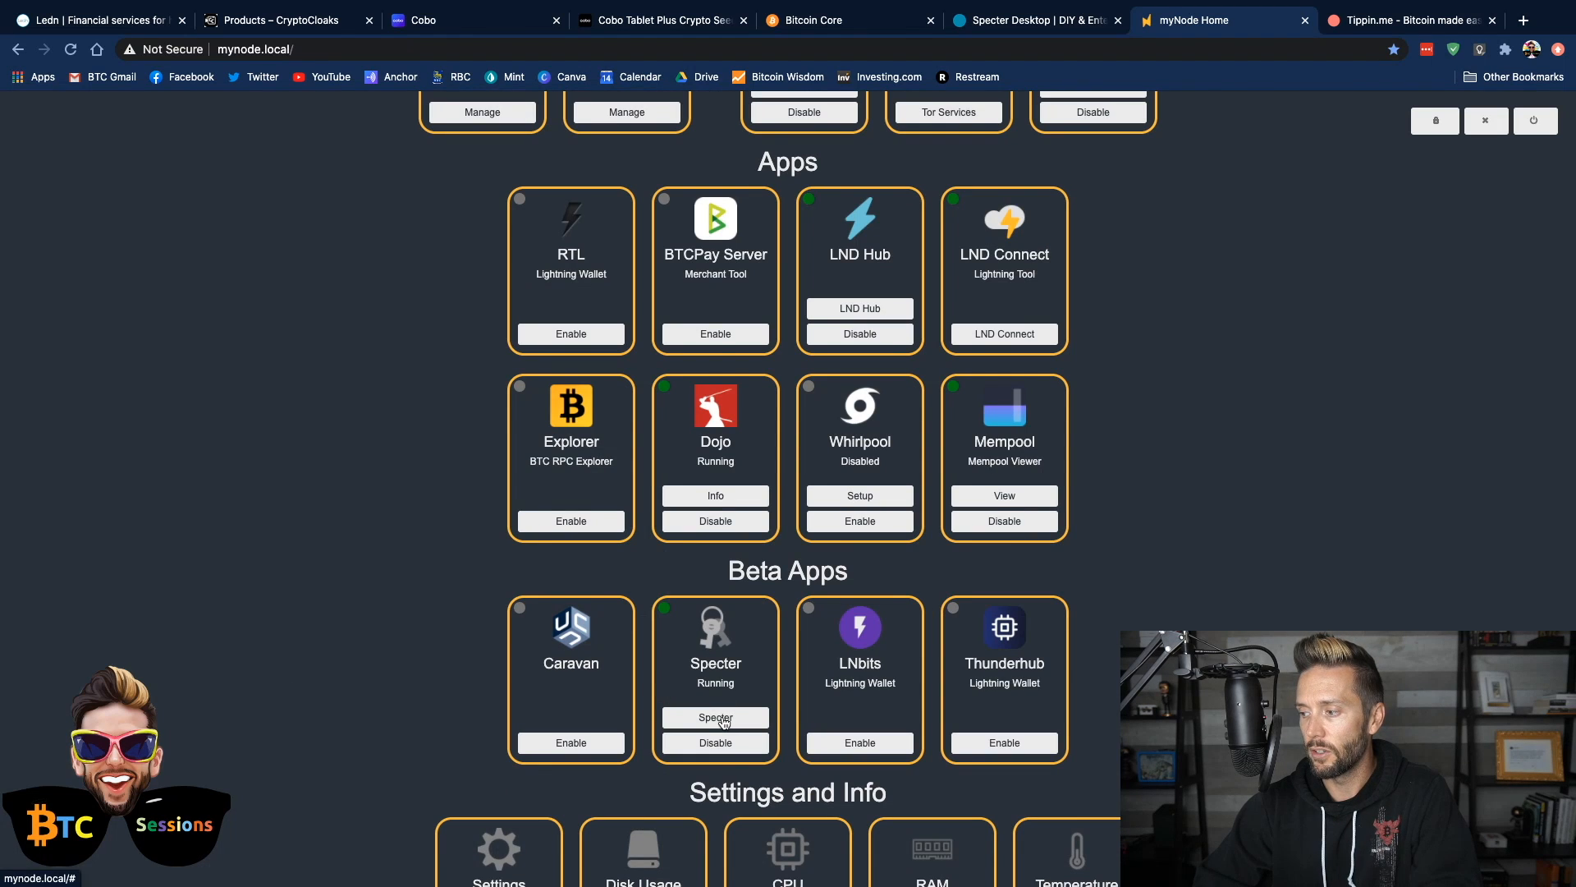
{"action": "left_click", "coordinate": [723, 718]}
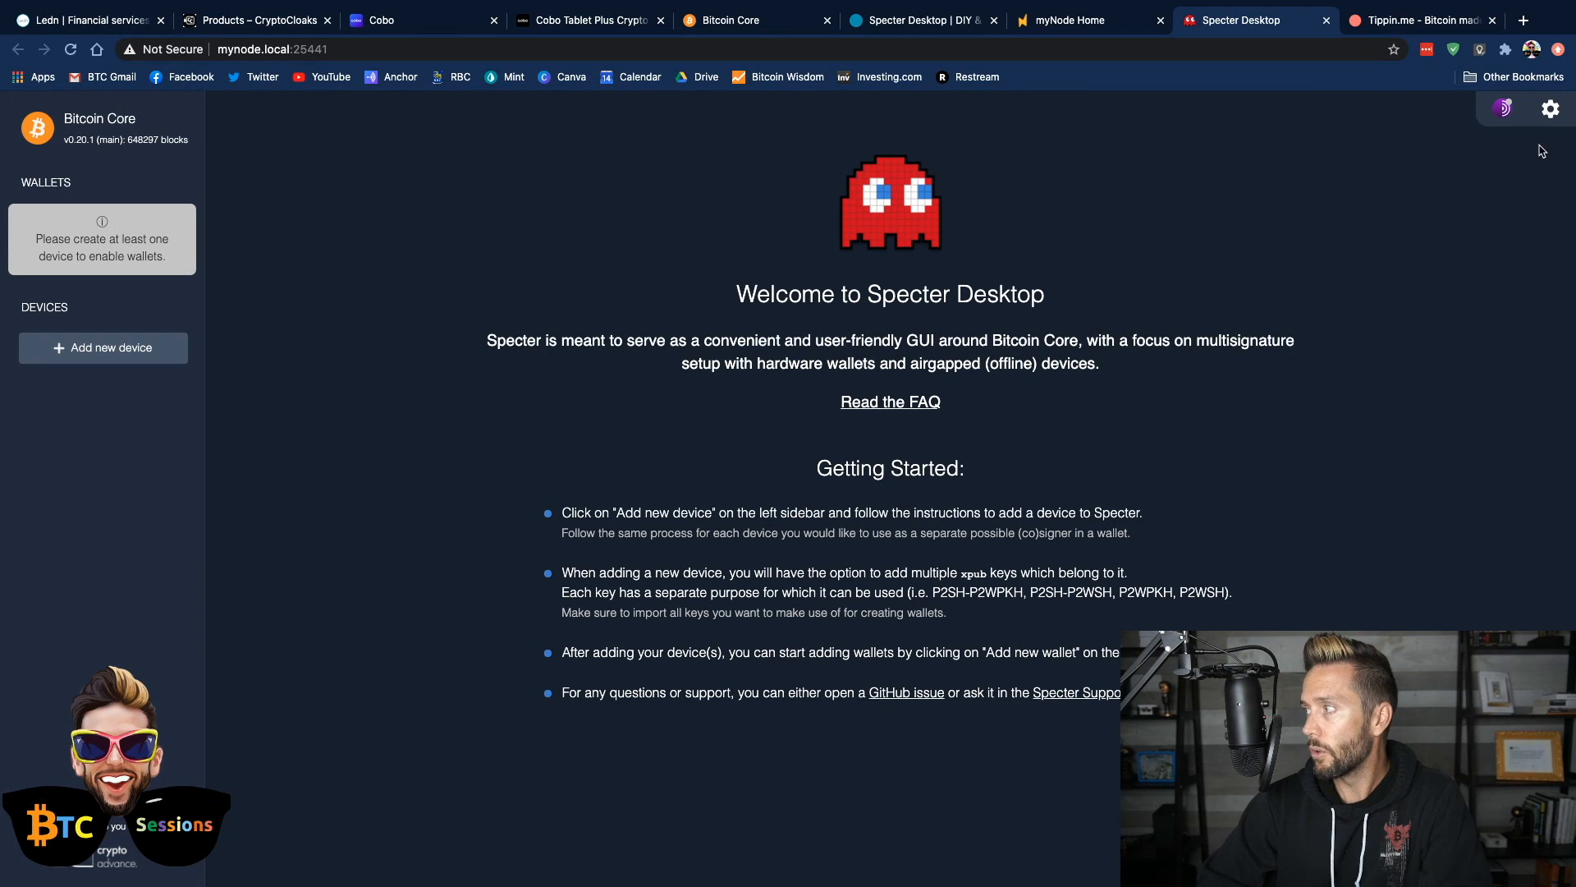
Open Specter's HWI Bridge settings and review the bridge URL and the whitelisted domains
{"action": "left_click", "coordinate": [1551, 117]}
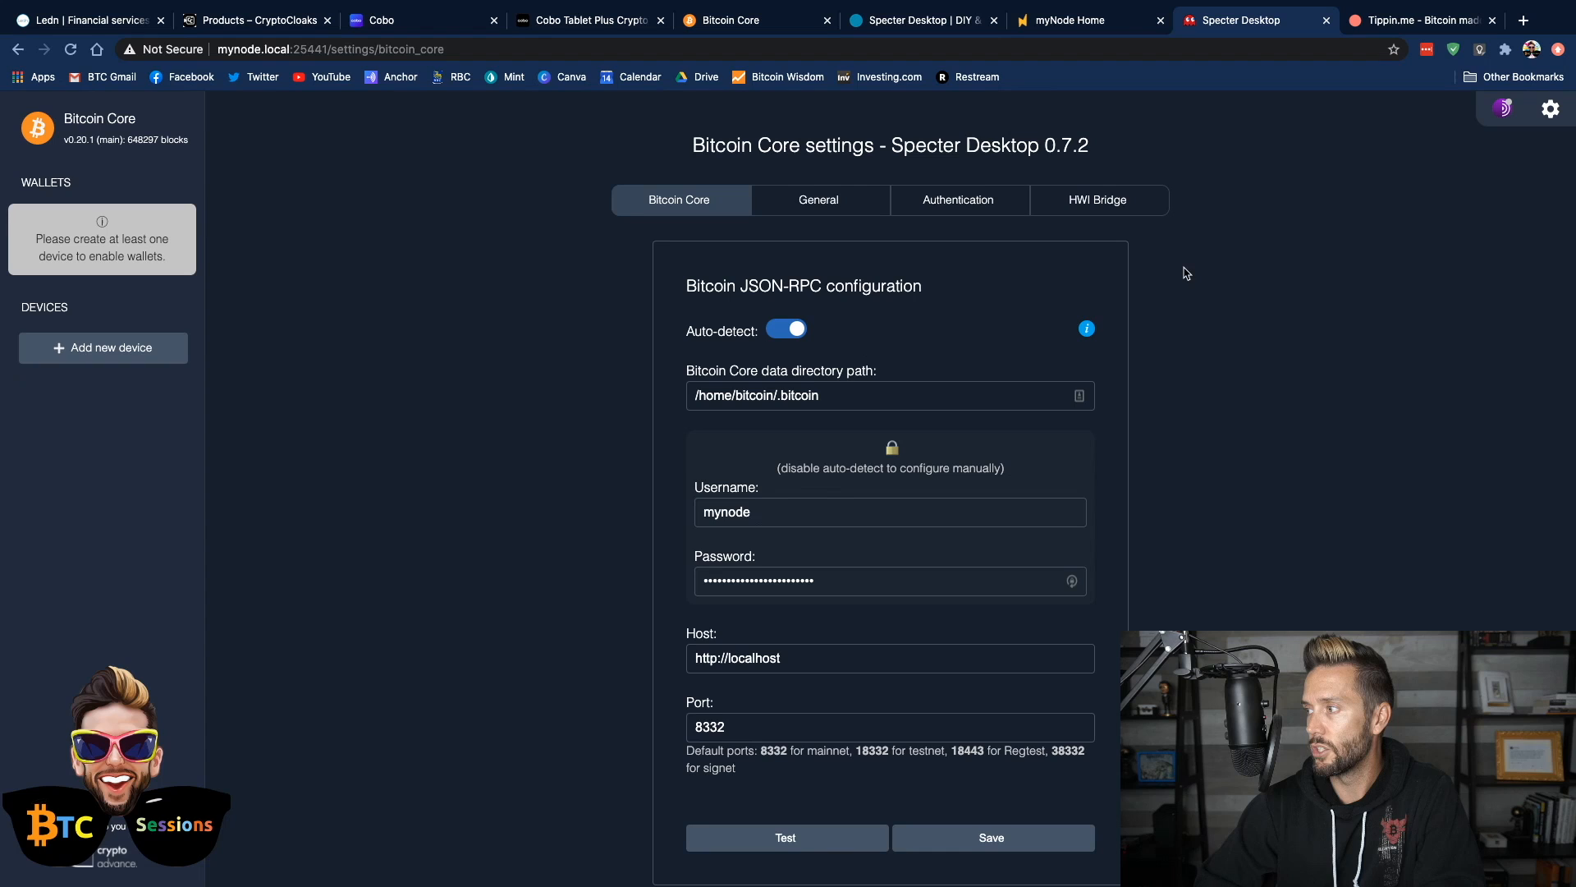
{"action": "left_click", "coordinate": [1092, 208]}
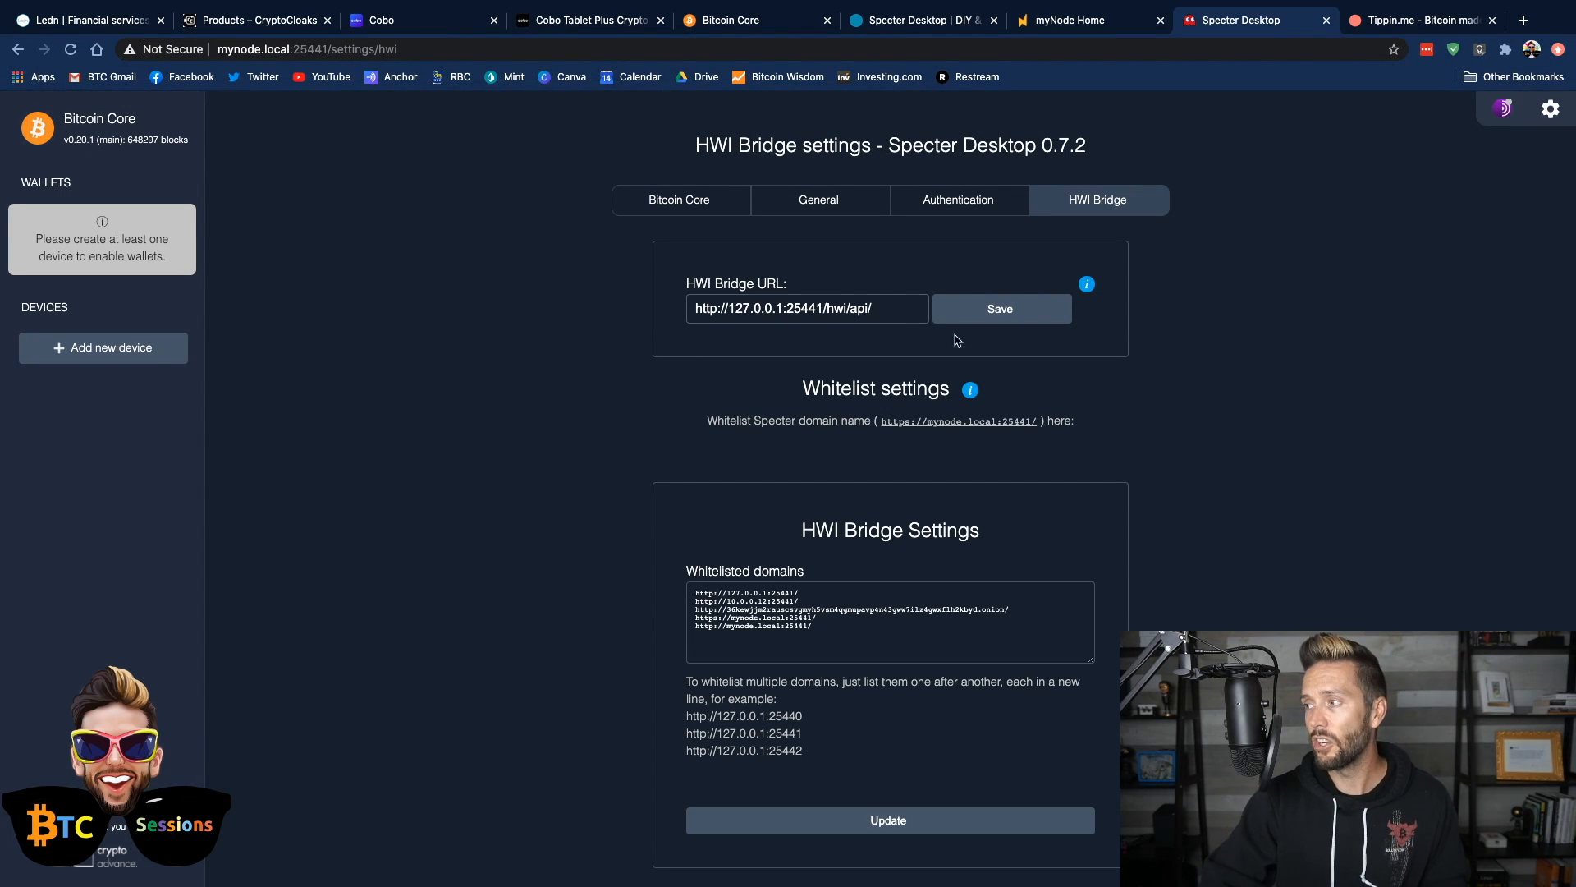
{"action": "scroll", "coordinate": [1197, 521], "scroll_direction": "down", "scroll_amount": 1}
{"action": "scroll", "coordinate": [1197, 521], "scroll_direction": "up", "scroll_amount": 1}
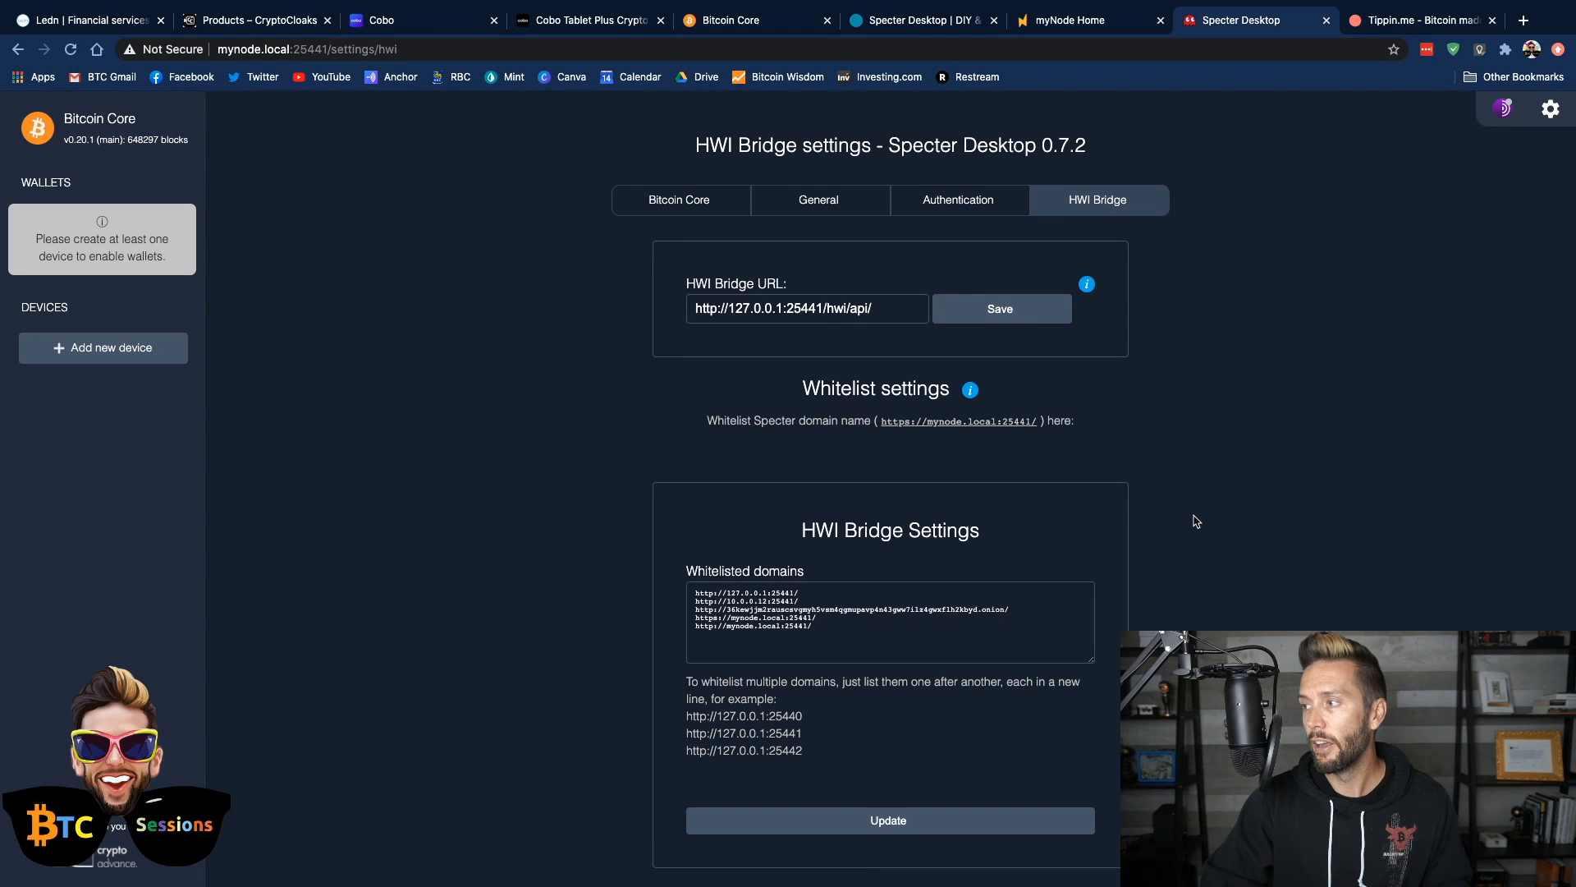
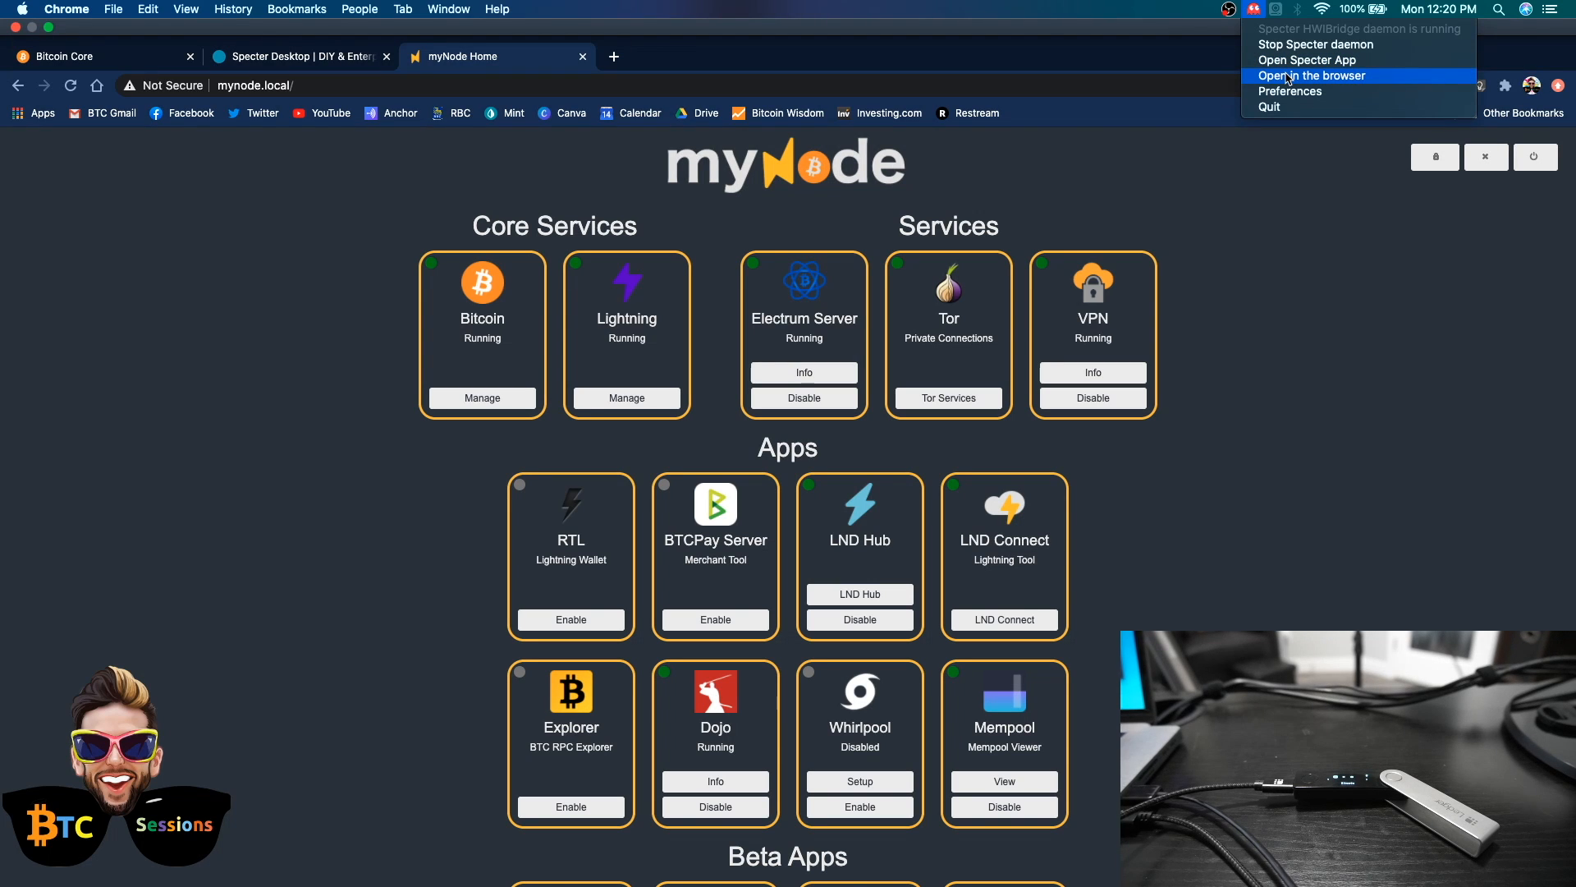
Open Specter in the browser from its HWI Bridge daemon, close that page, and reopen Specter from myNode's beta apps
{"action": "left_click", "coordinate": [1288, 78]}
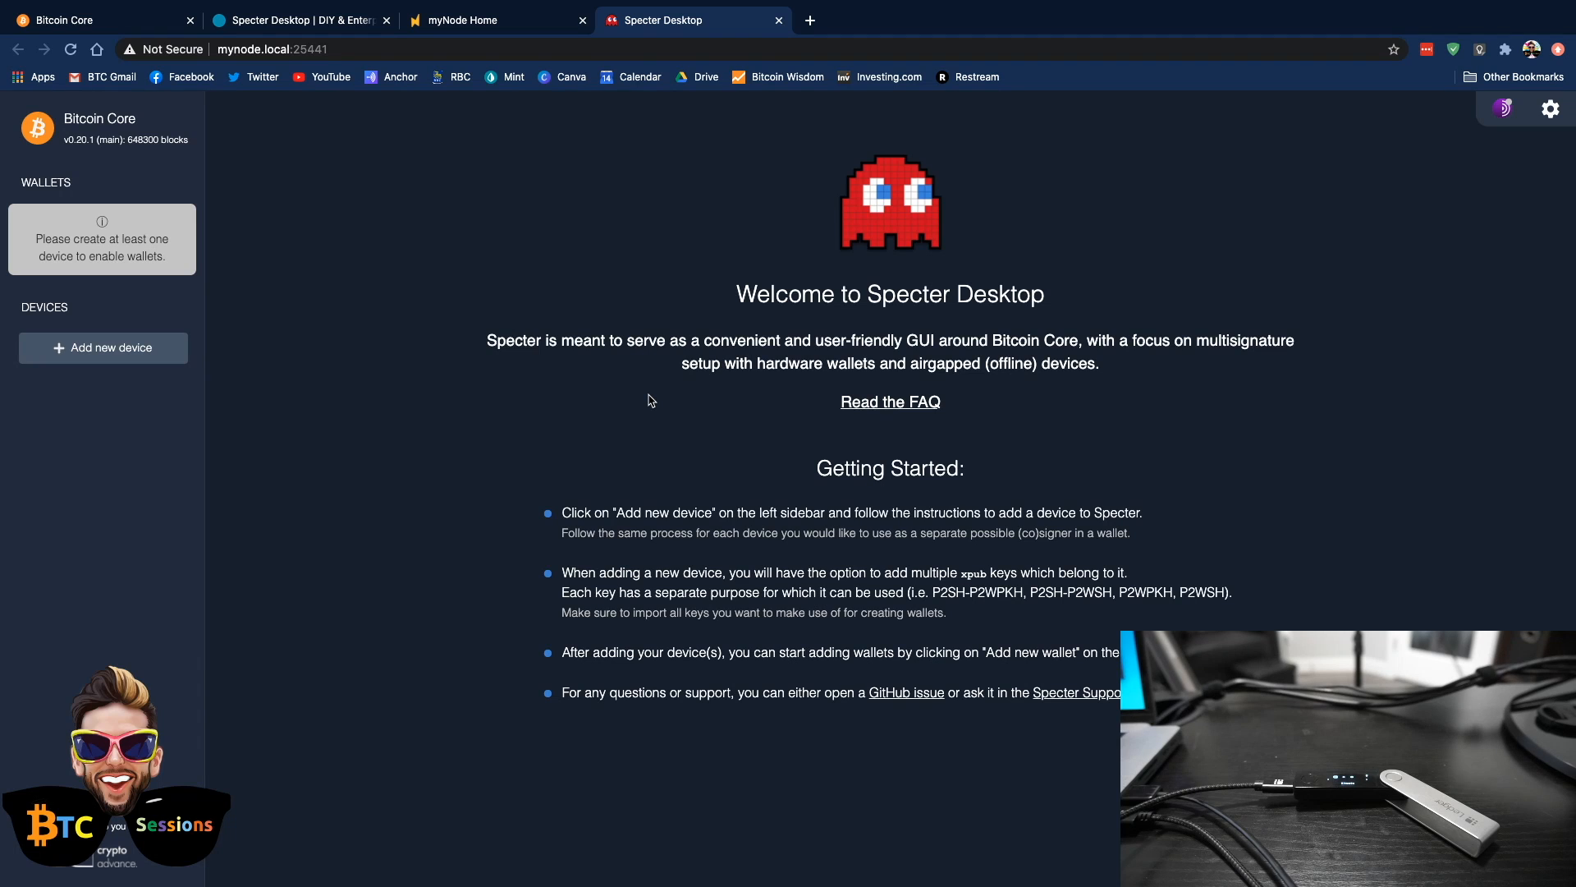
{"action": "left_click", "coordinate": [779, 19]}
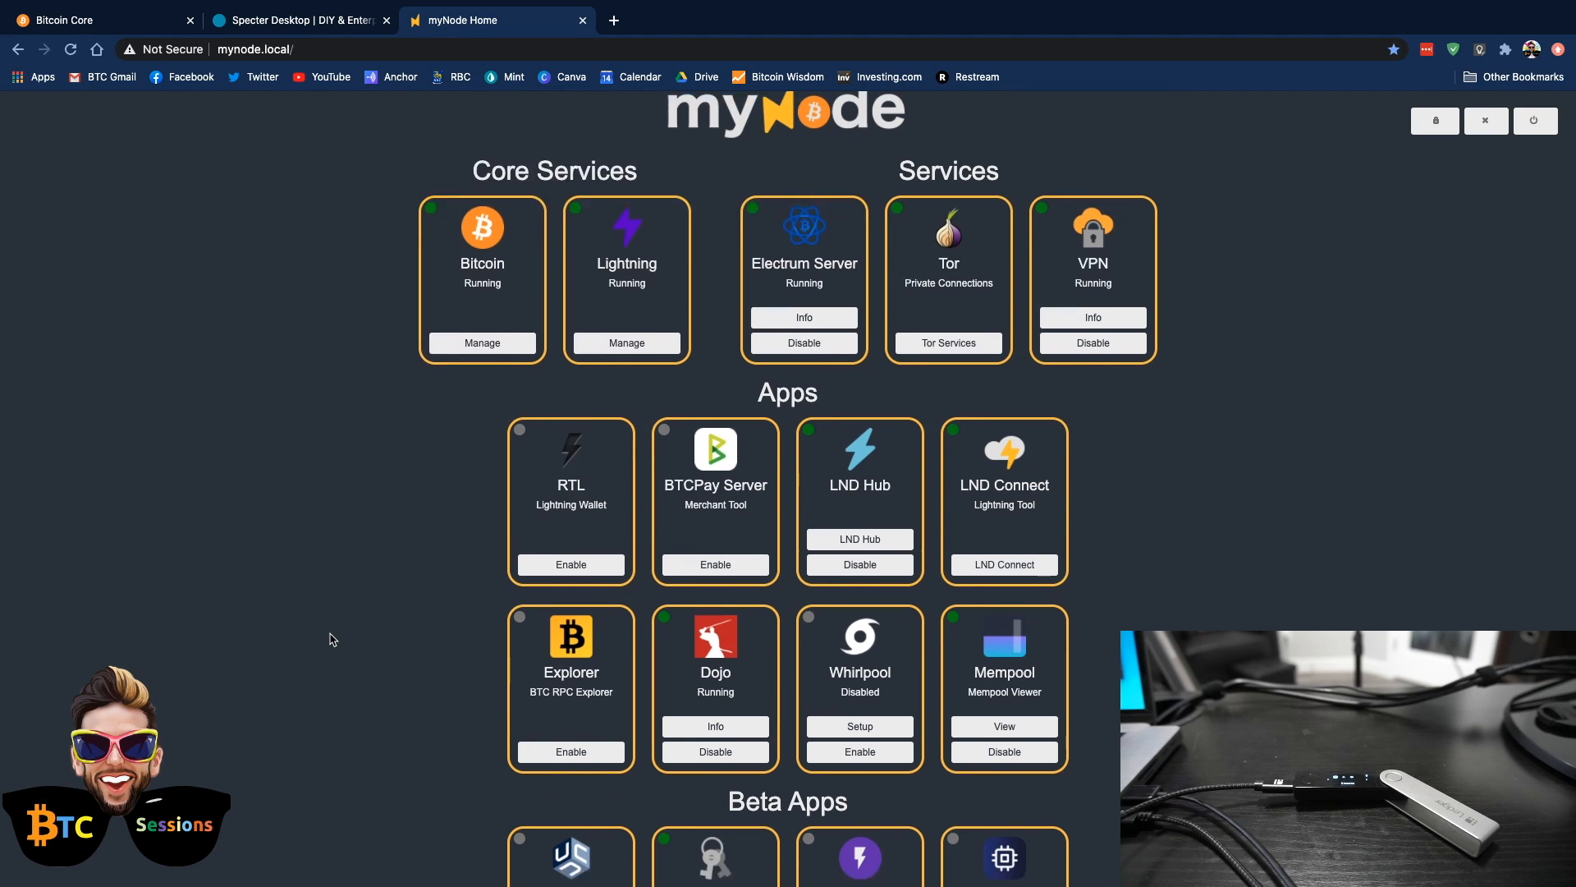
{"action": "scroll", "coordinate": [331, 639], "scroll_direction": "down", "scroll_amount": 4}
{"action": "scroll", "coordinate": [332, 640], "scroll_direction": "down", "scroll_amount": 1}
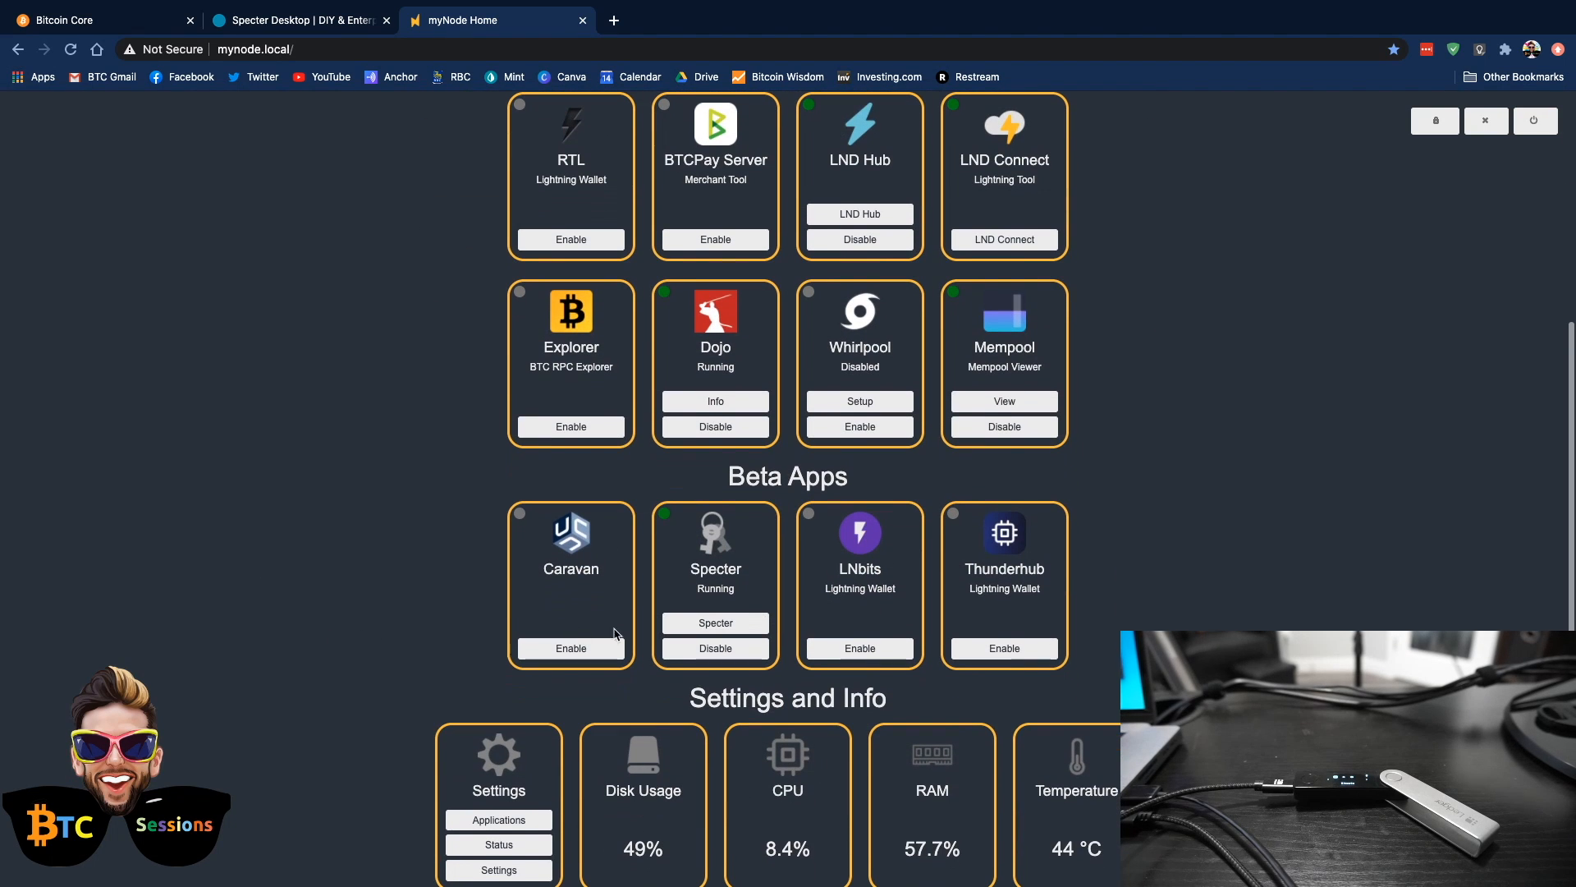
{"action": "left_click", "coordinate": [714, 624]}
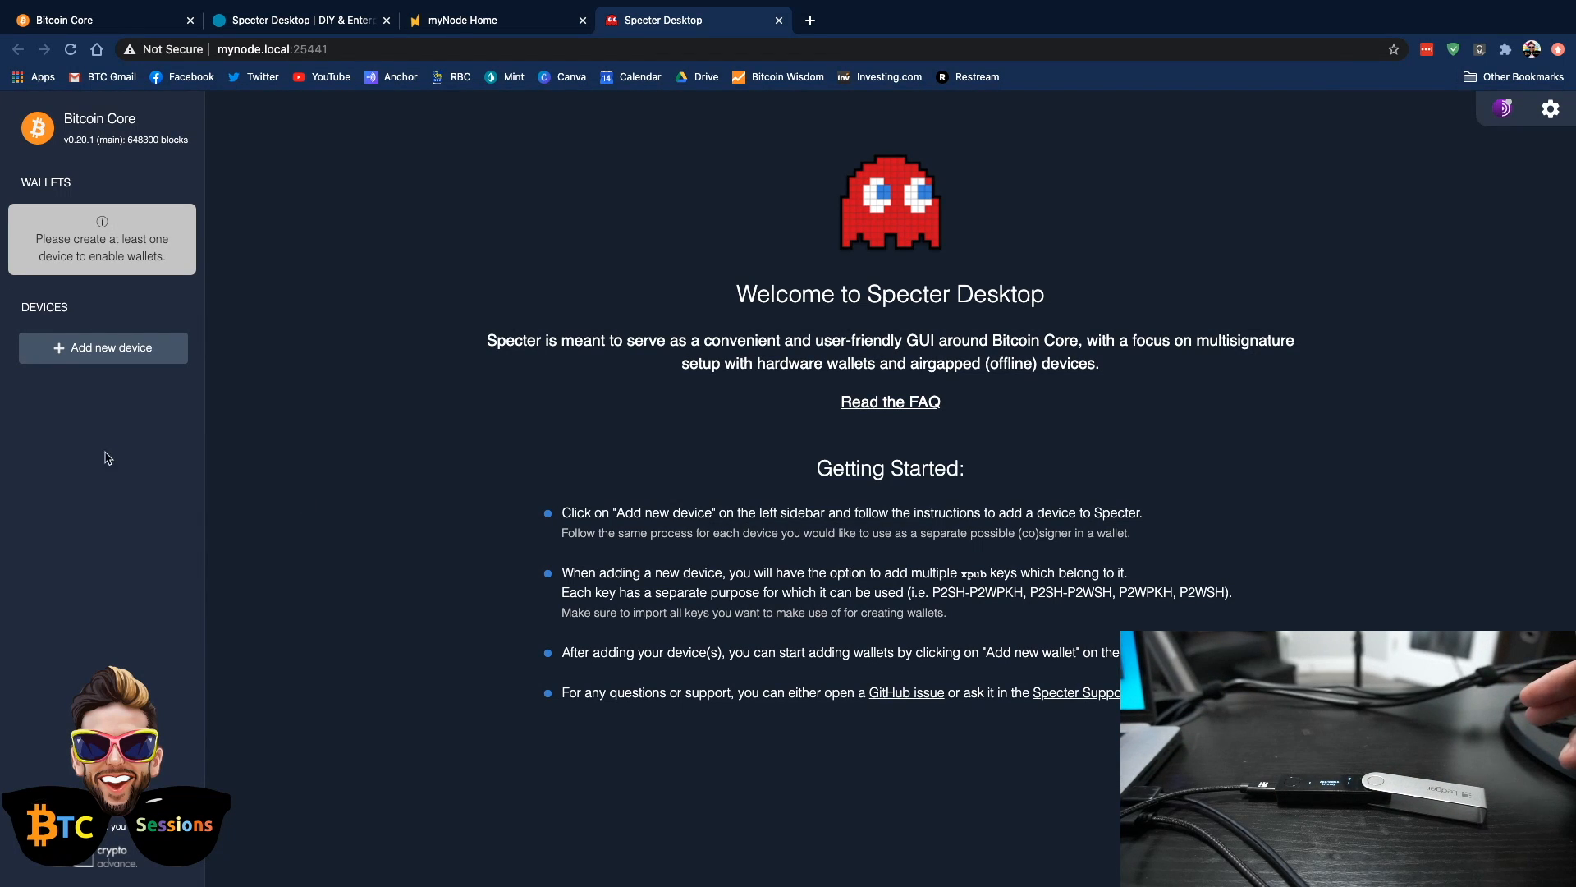
Start adding a new device in Specter, naming it Nano X and choosing Ledger as the device type
{"action": "left_click", "coordinate": [93, 355]}
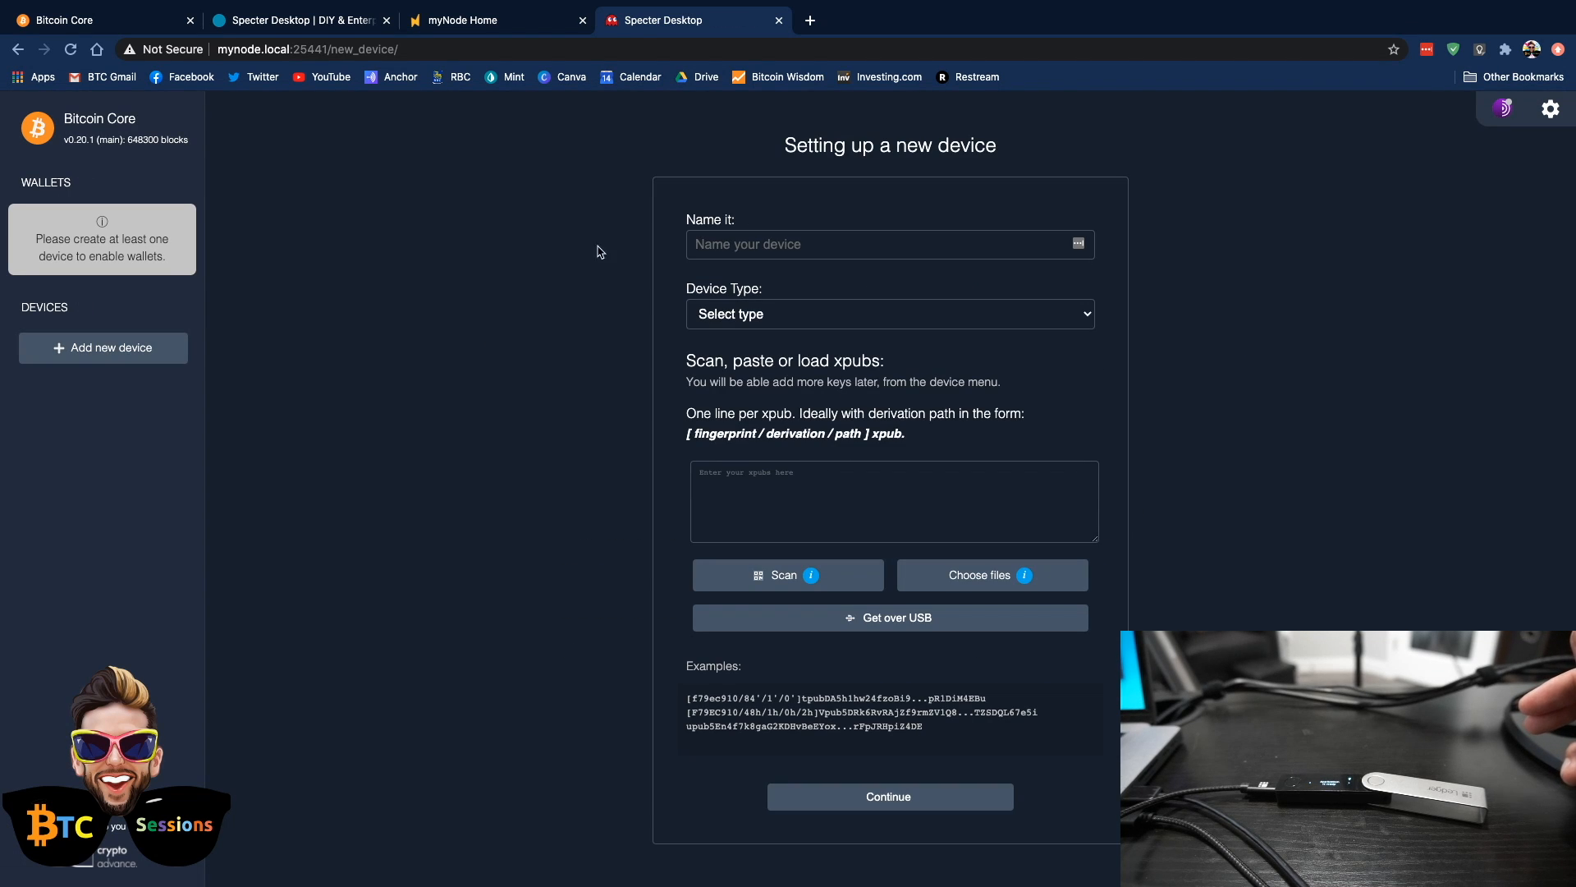
{"action": "left_click", "coordinate": [710, 239]}
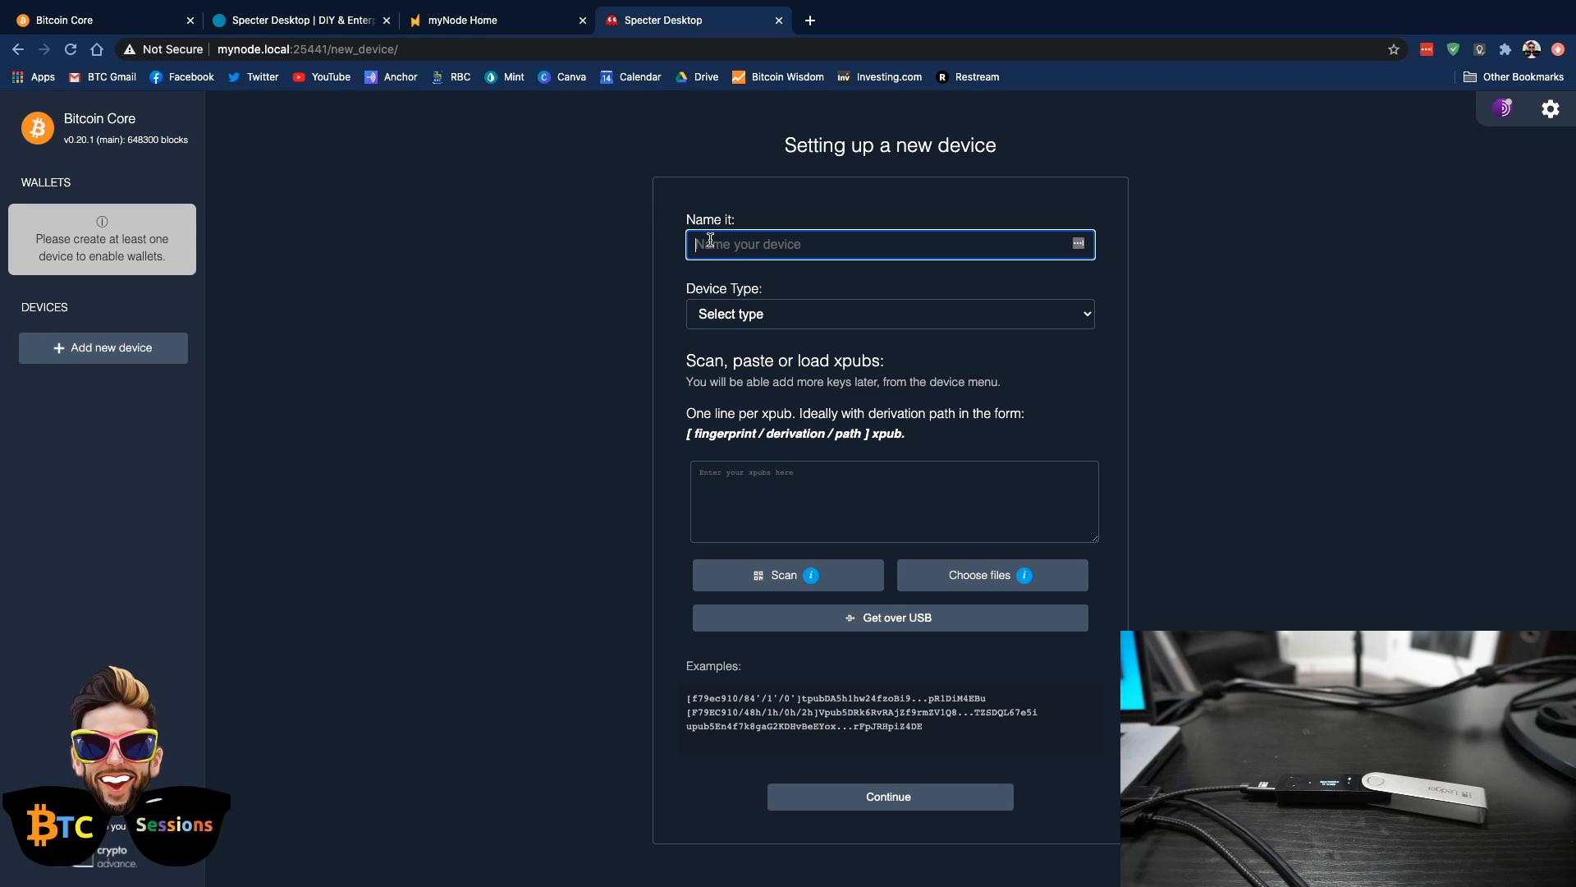
{"action": "type", "text": "Nano X"}
{"action": "left_click", "coordinate": [936, 316]}
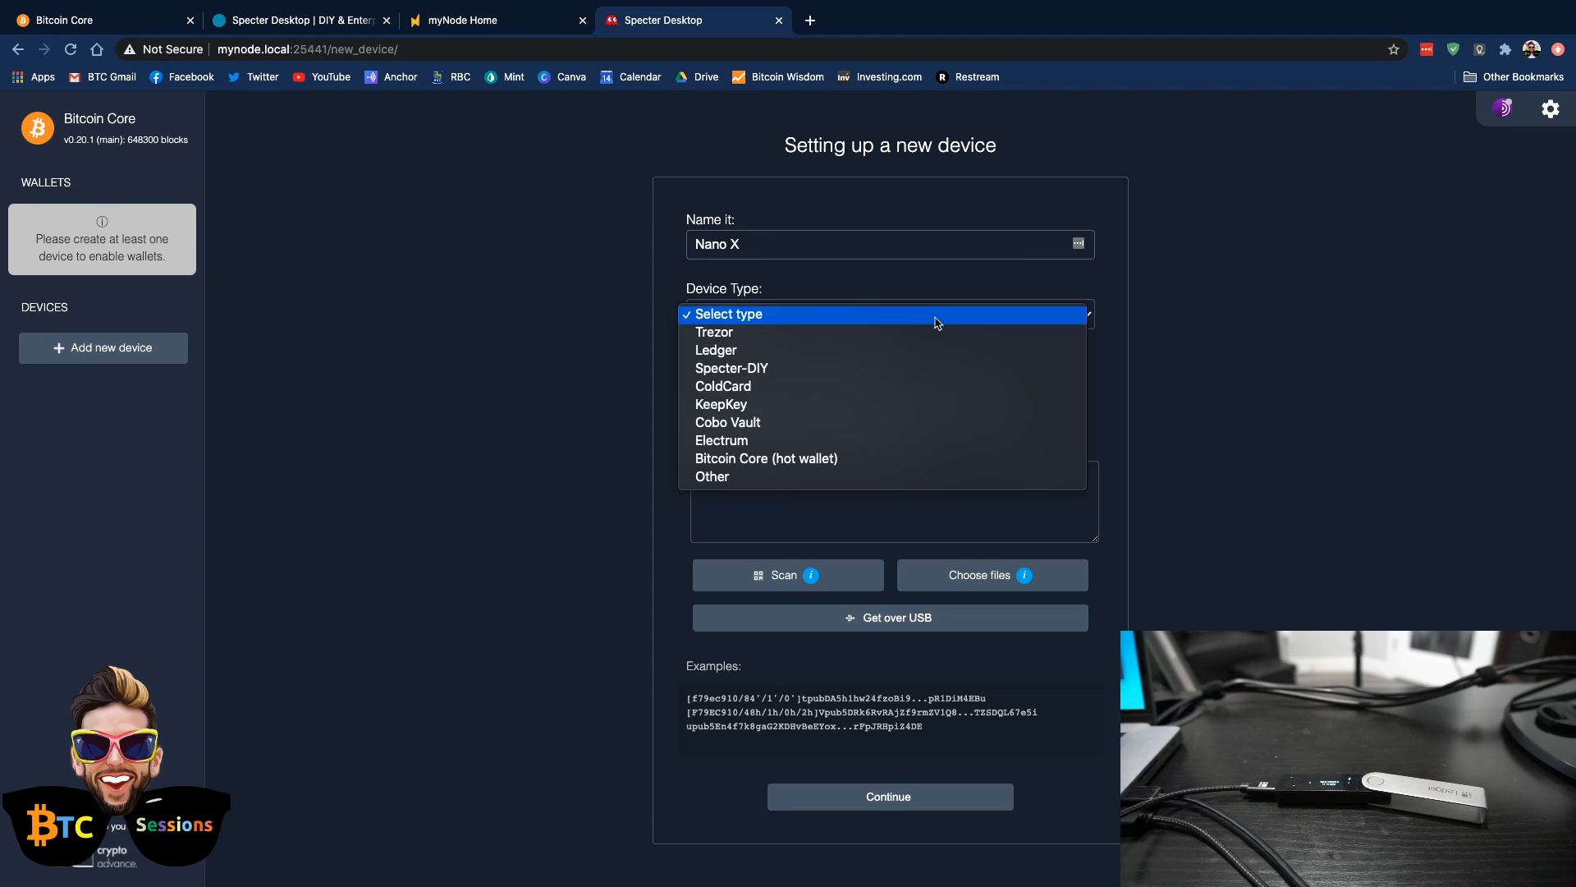
{"action": "left_click", "coordinate": [716, 350]}
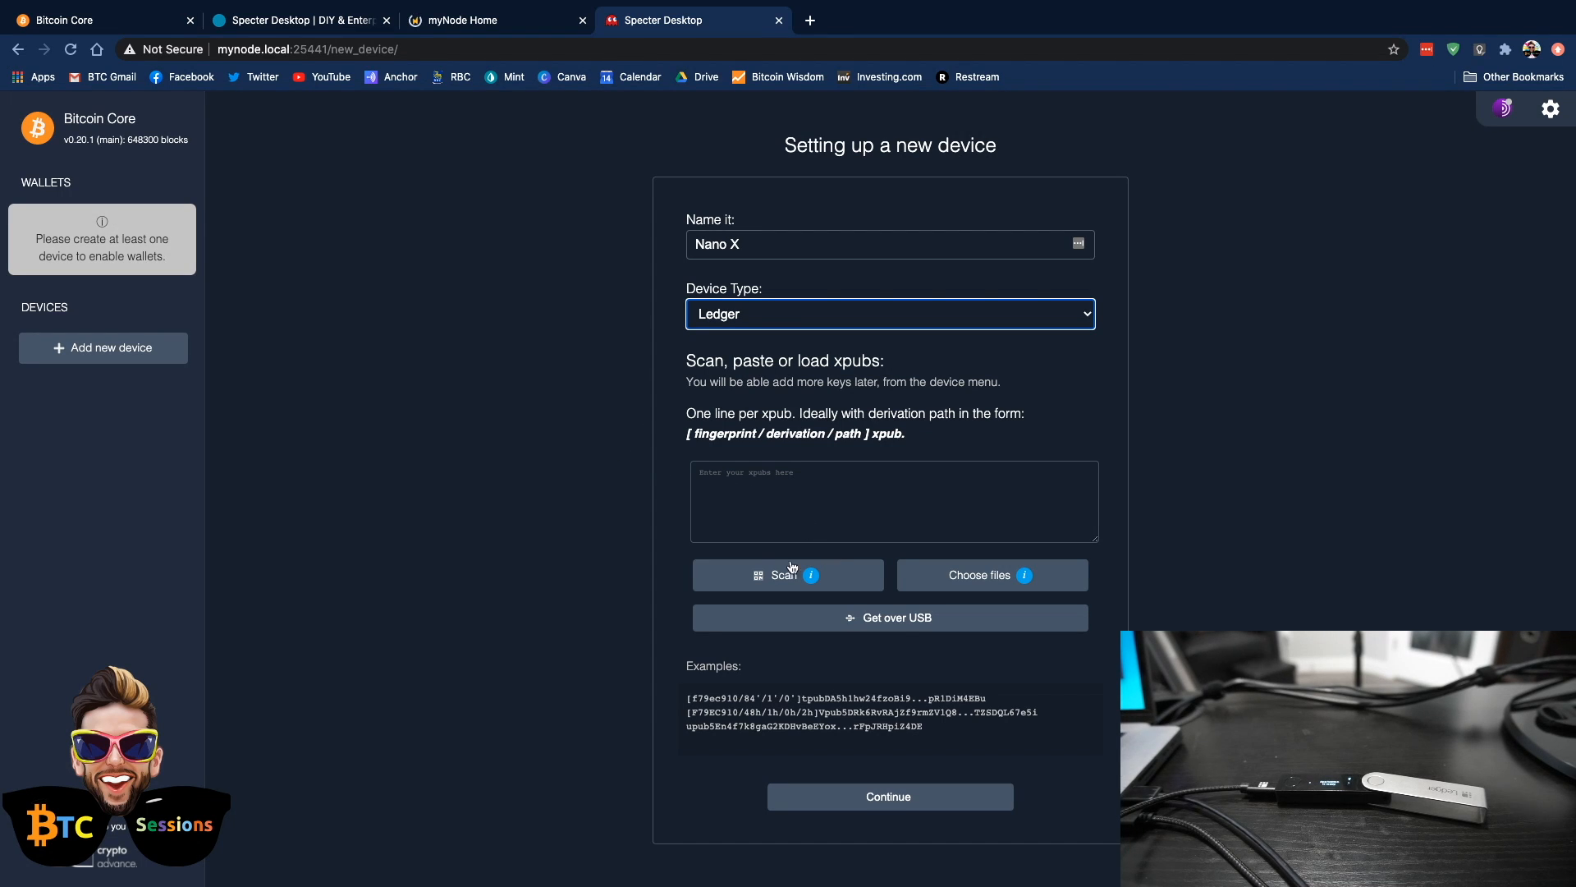
Load the Nano X's xpubs over USB from the connected Ledger wallet and save the device
{"action": "mouse_move", "coordinate": [811, 575]}
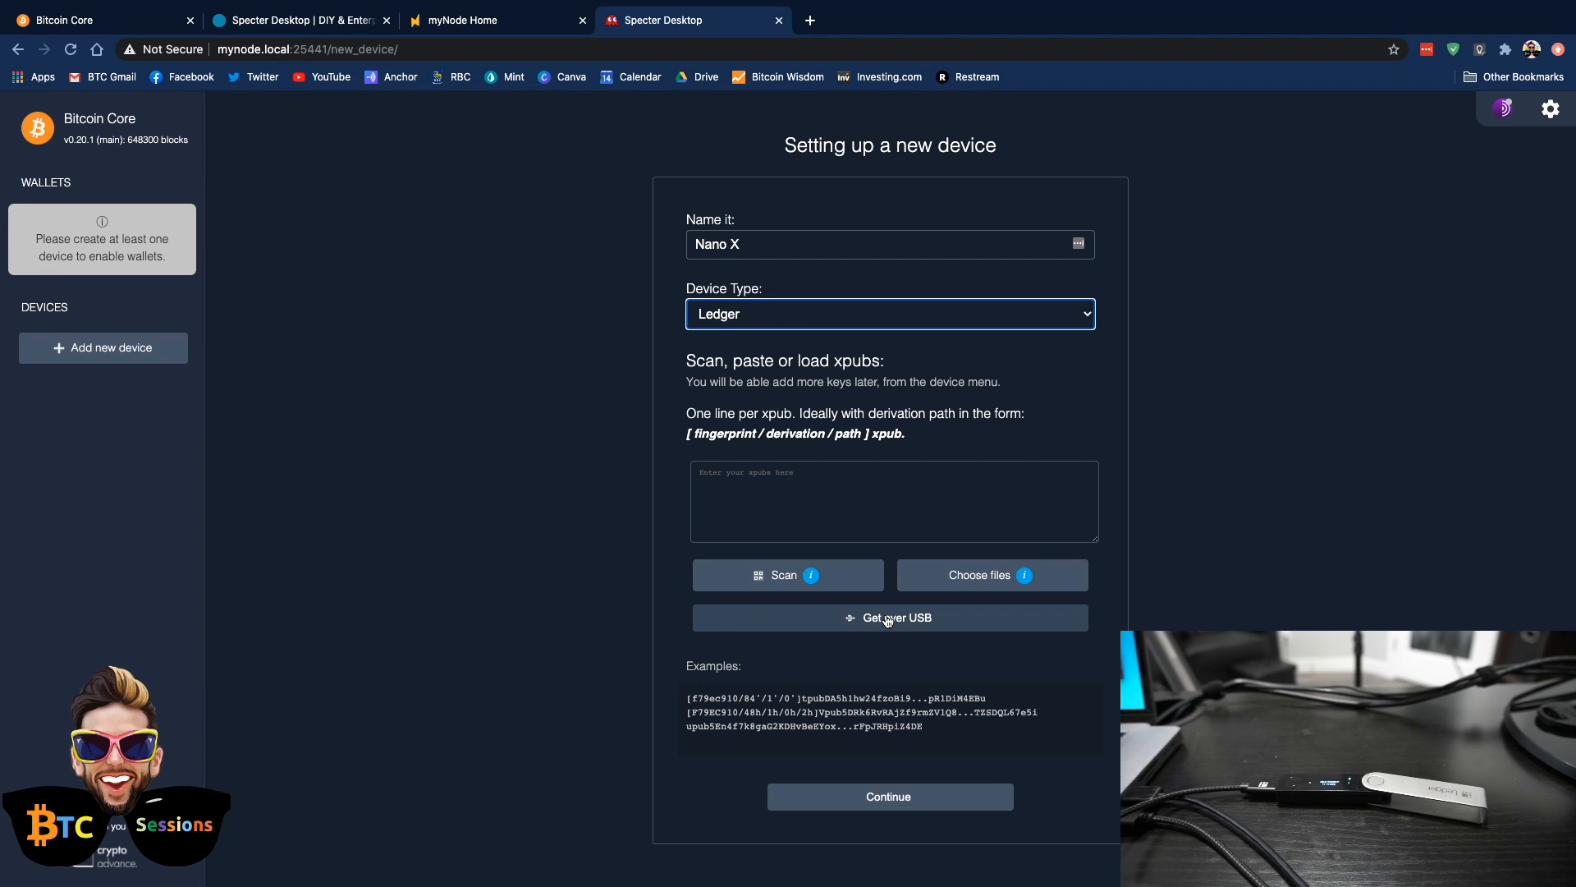
{"action": "left_click", "coordinate": [888, 621]}
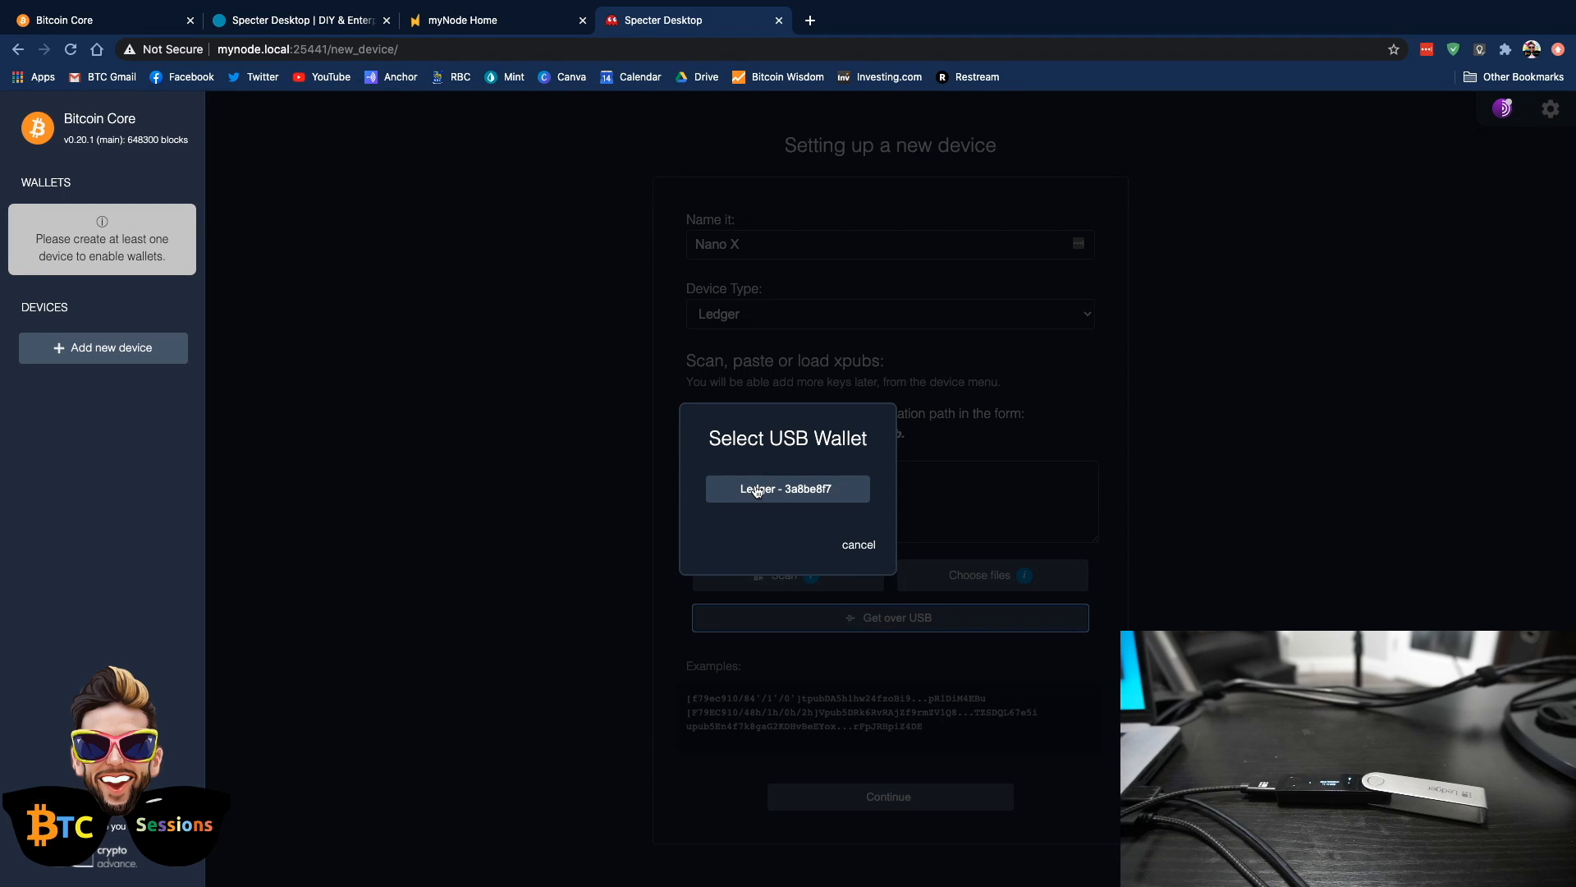
{"action": "left_click", "coordinate": [757, 491]}
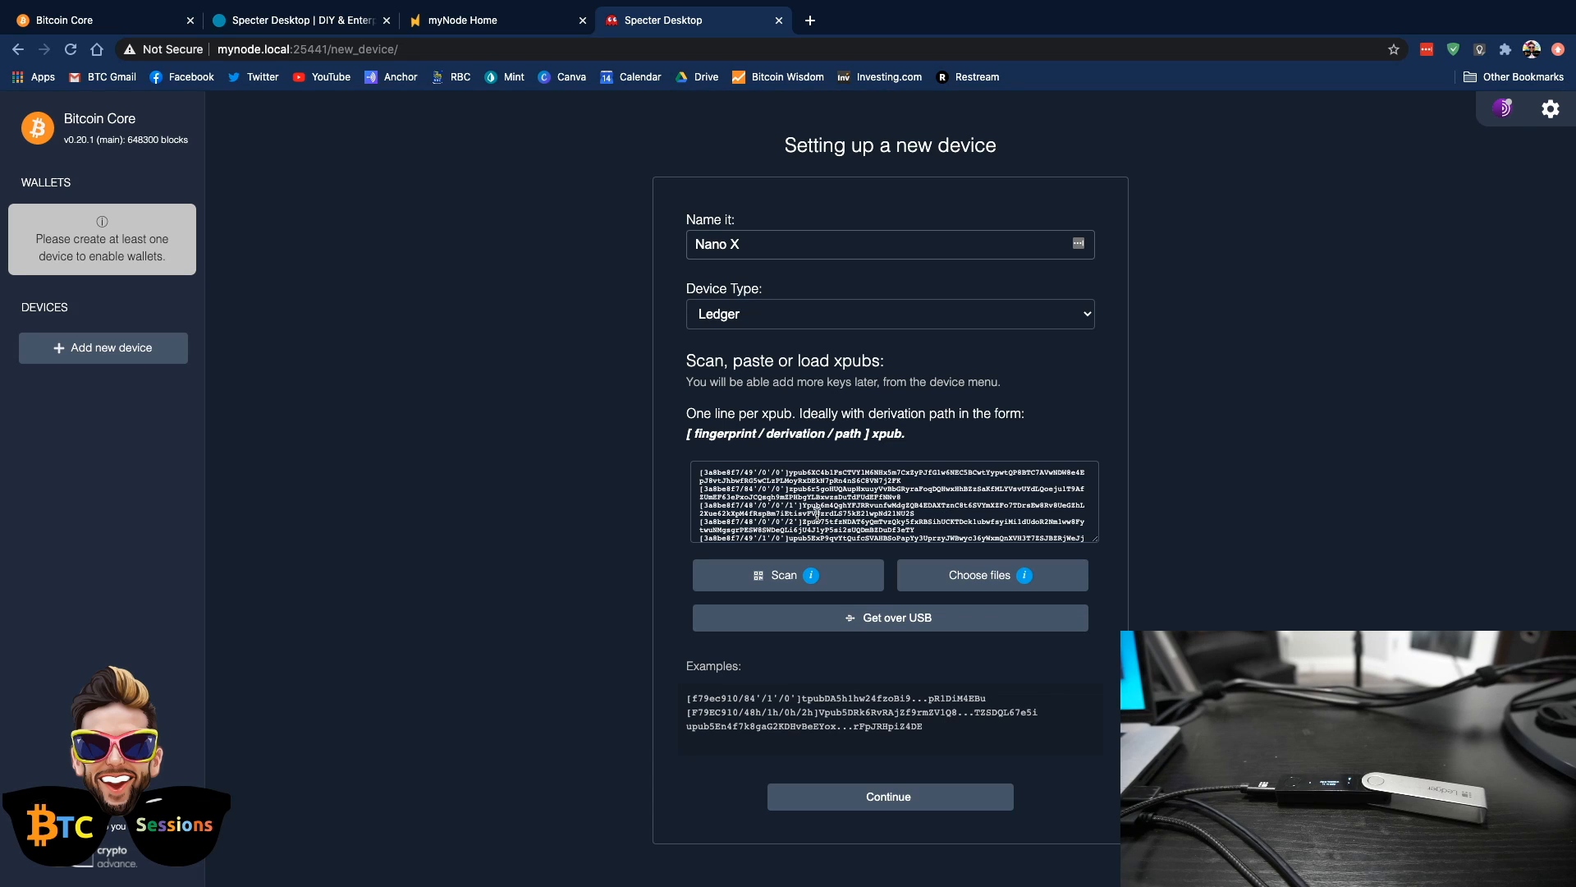
{"action": "left_click", "coordinate": [906, 803]}
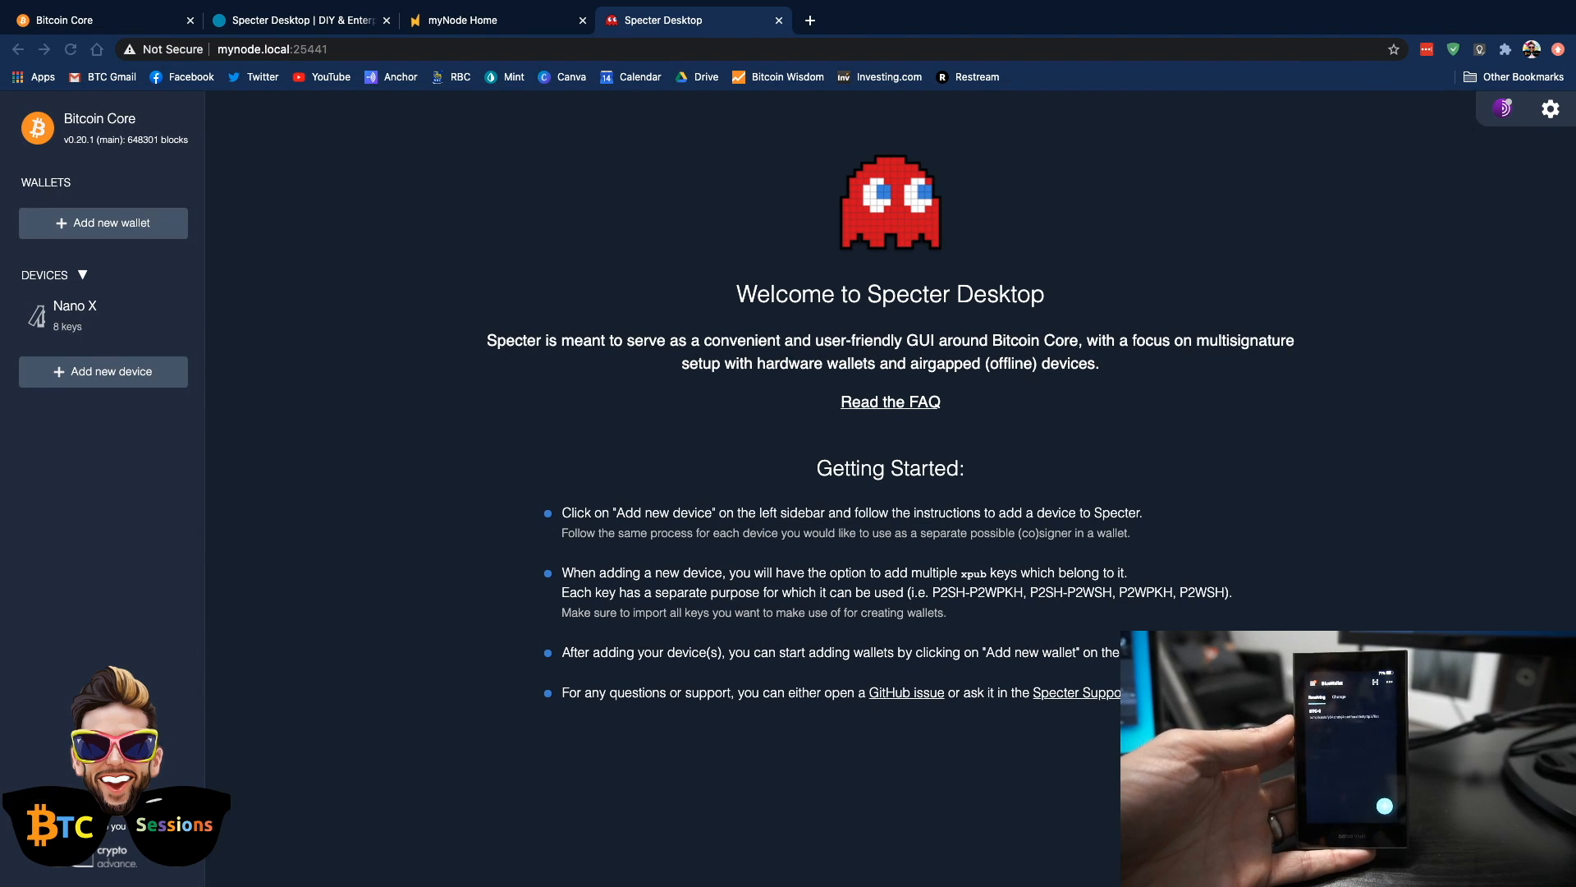
Add another device named Cobo with type Cobo Vault, scanning the xpub QR code shown on the hardware wallet, and submit it
{"action": "left_click", "coordinate": [100, 378]}
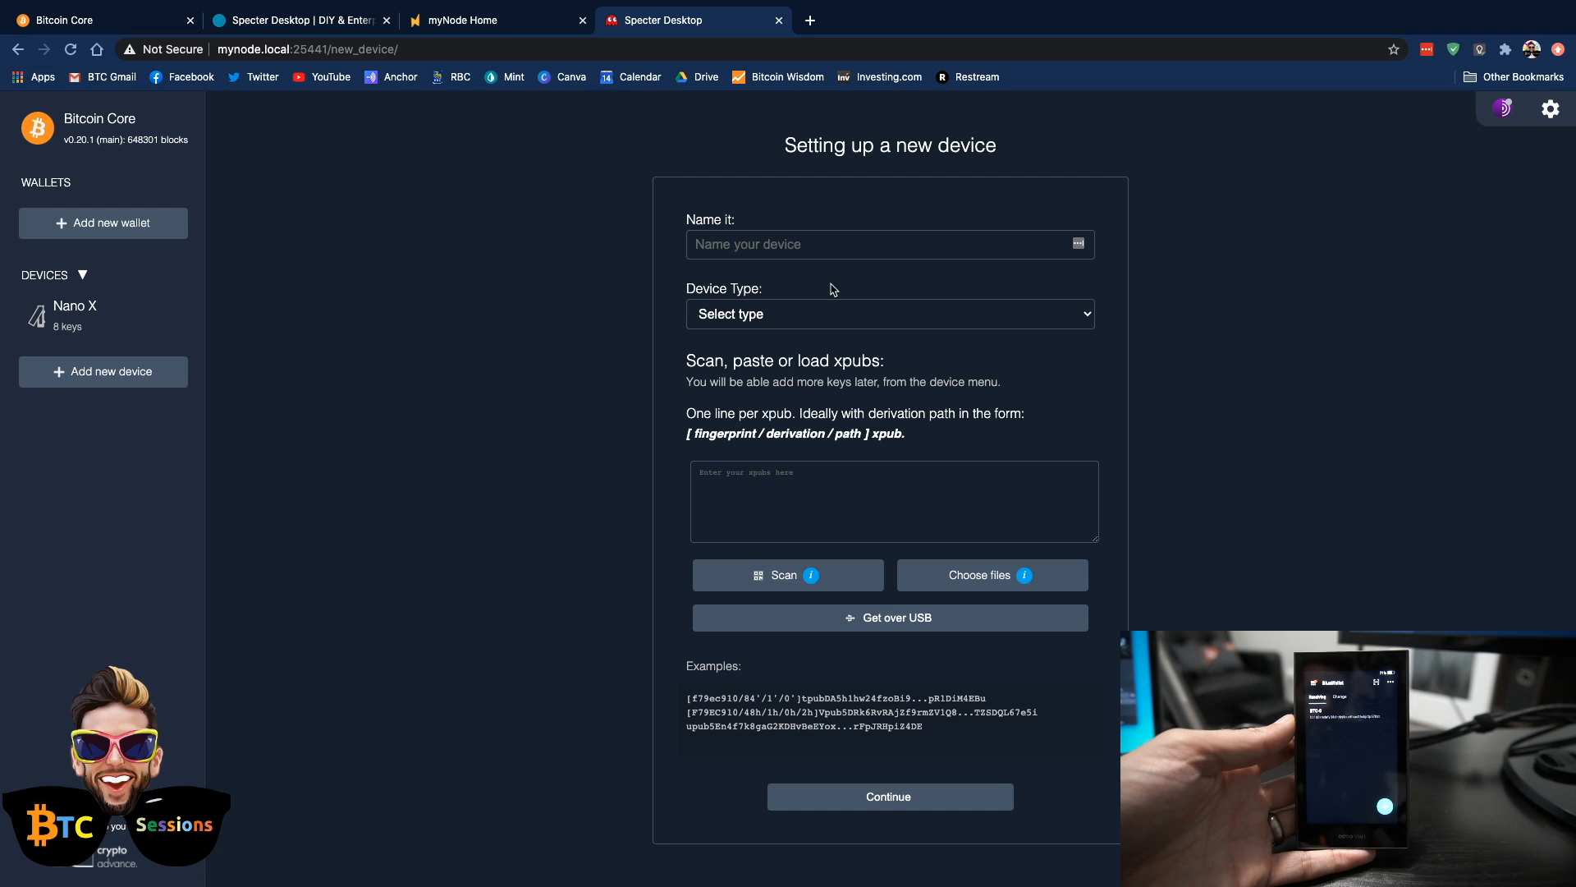
{"action": "left_click", "coordinate": [770, 250]}
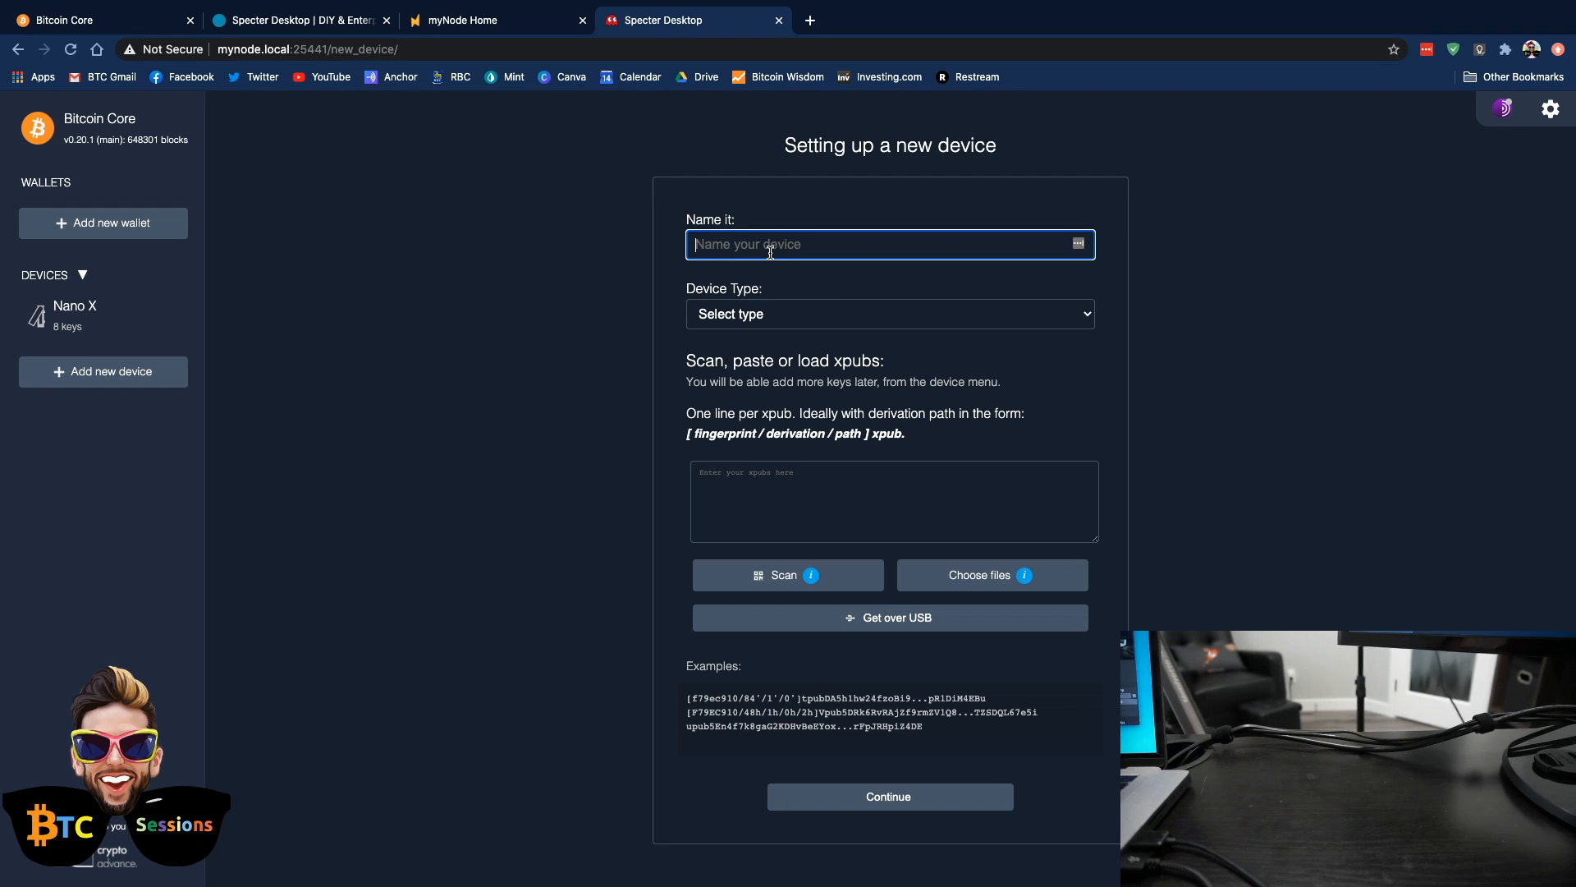
{"action": "type", "text": "Cobo"}
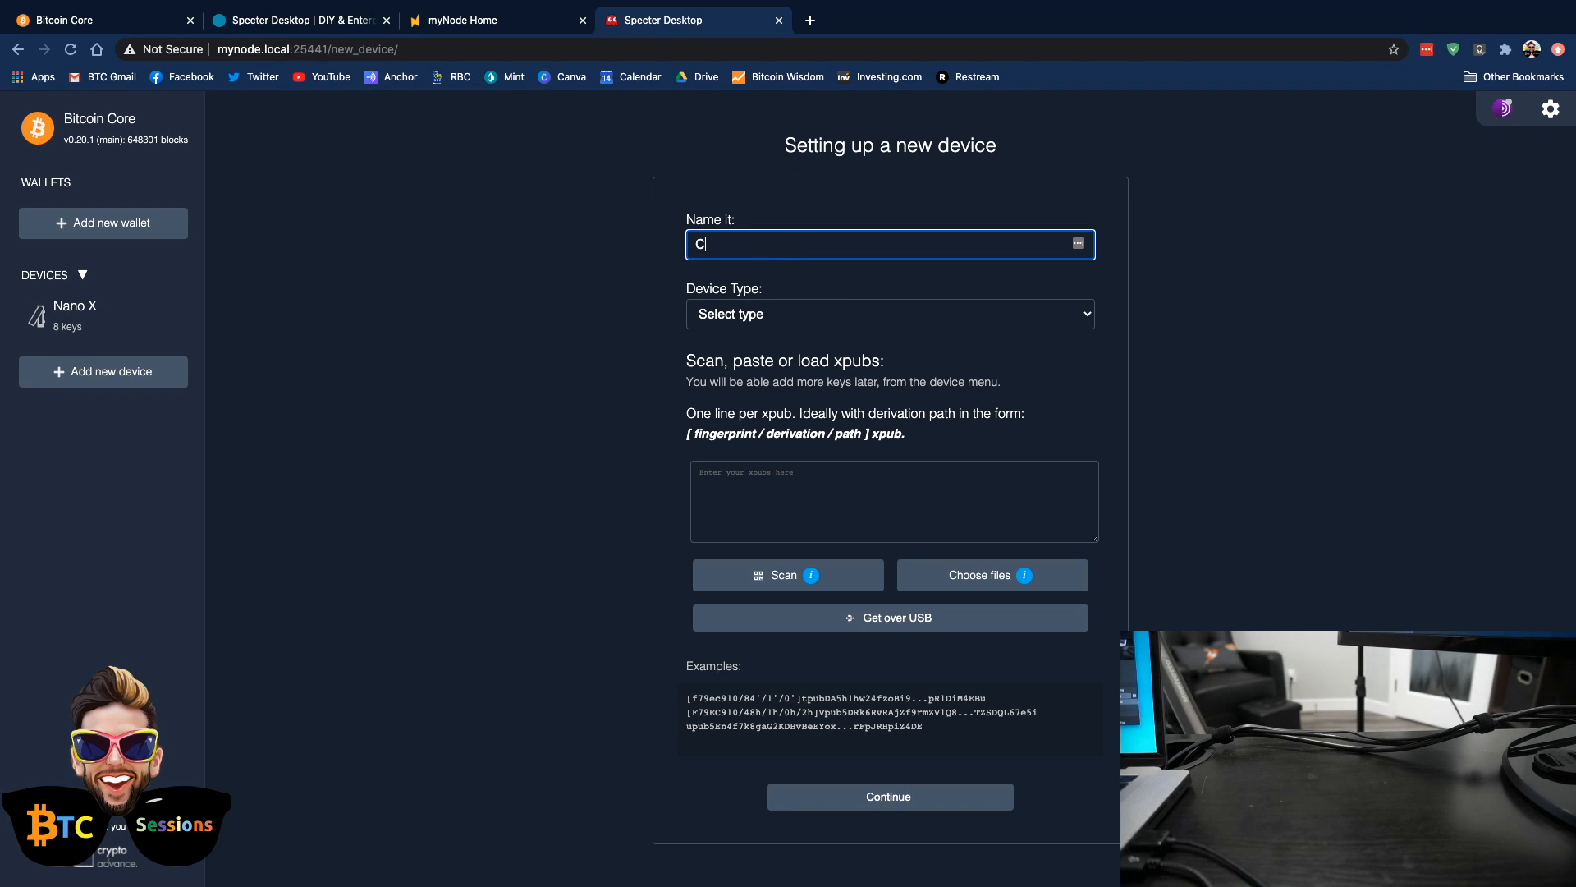
{"action": "left_click", "coordinate": [906, 312]}
{"action": "left_click", "coordinate": [748, 424]}
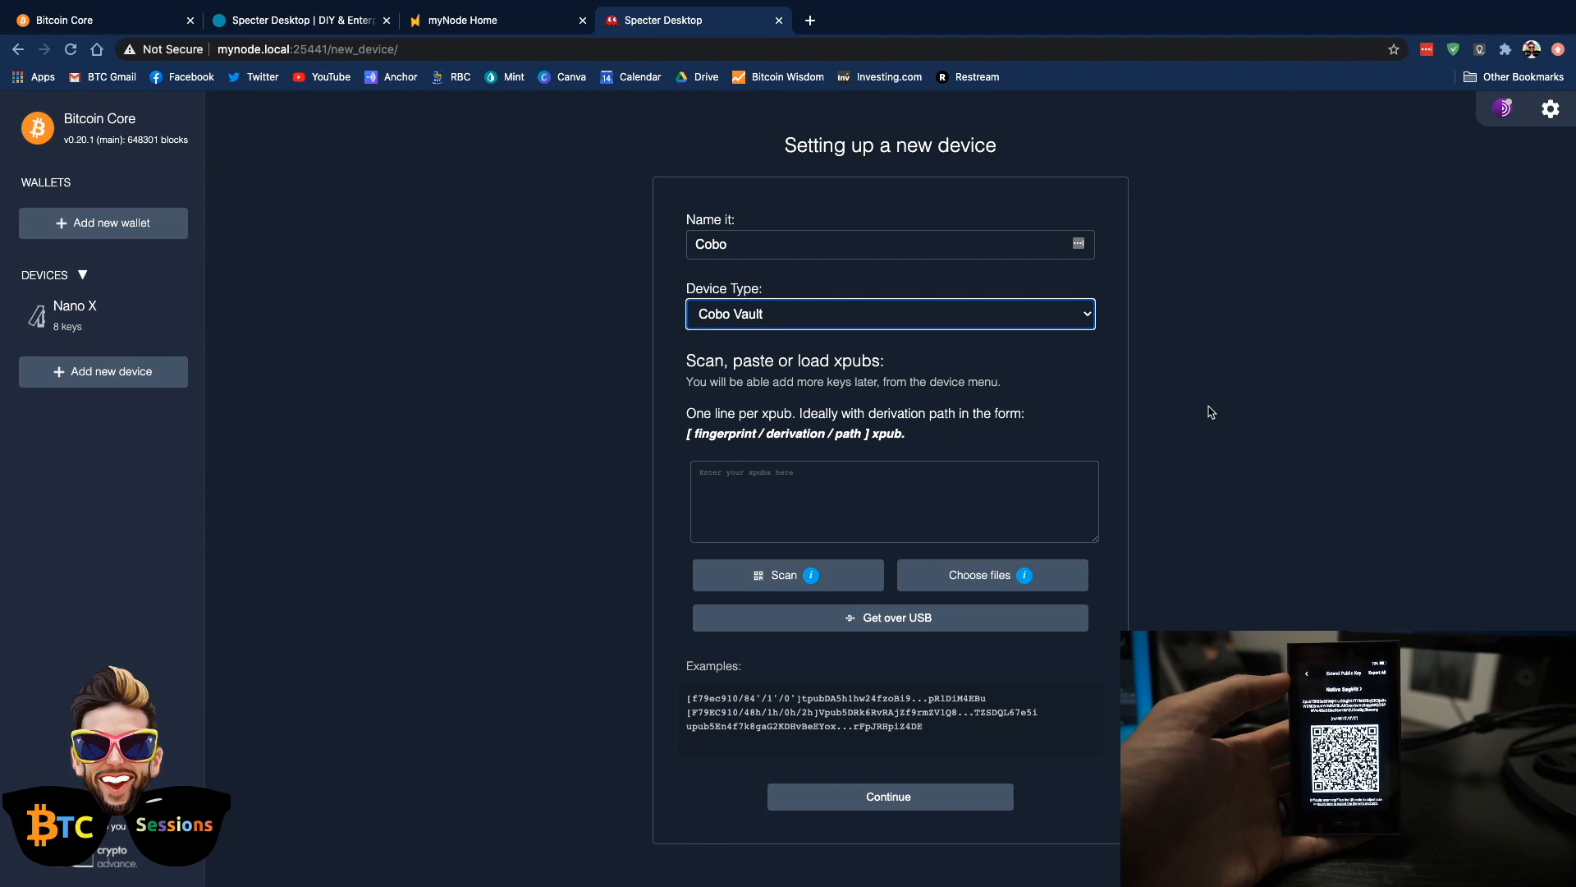
{"action": "left_click", "coordinate": [769, 575]}
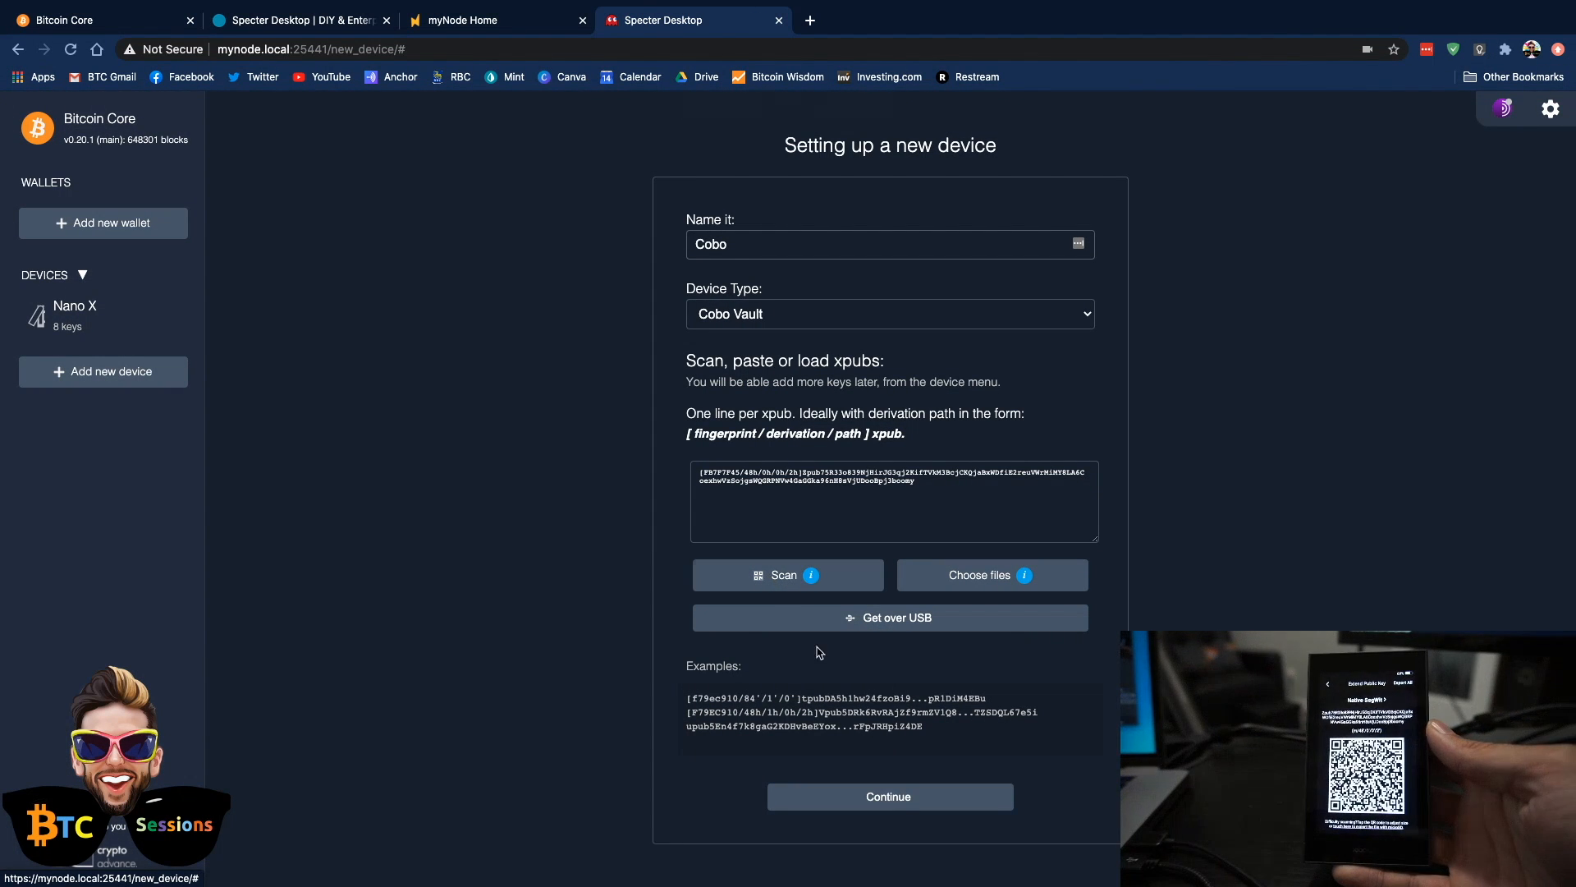
{"action": "left_click", "coordinate": [903, 798]}
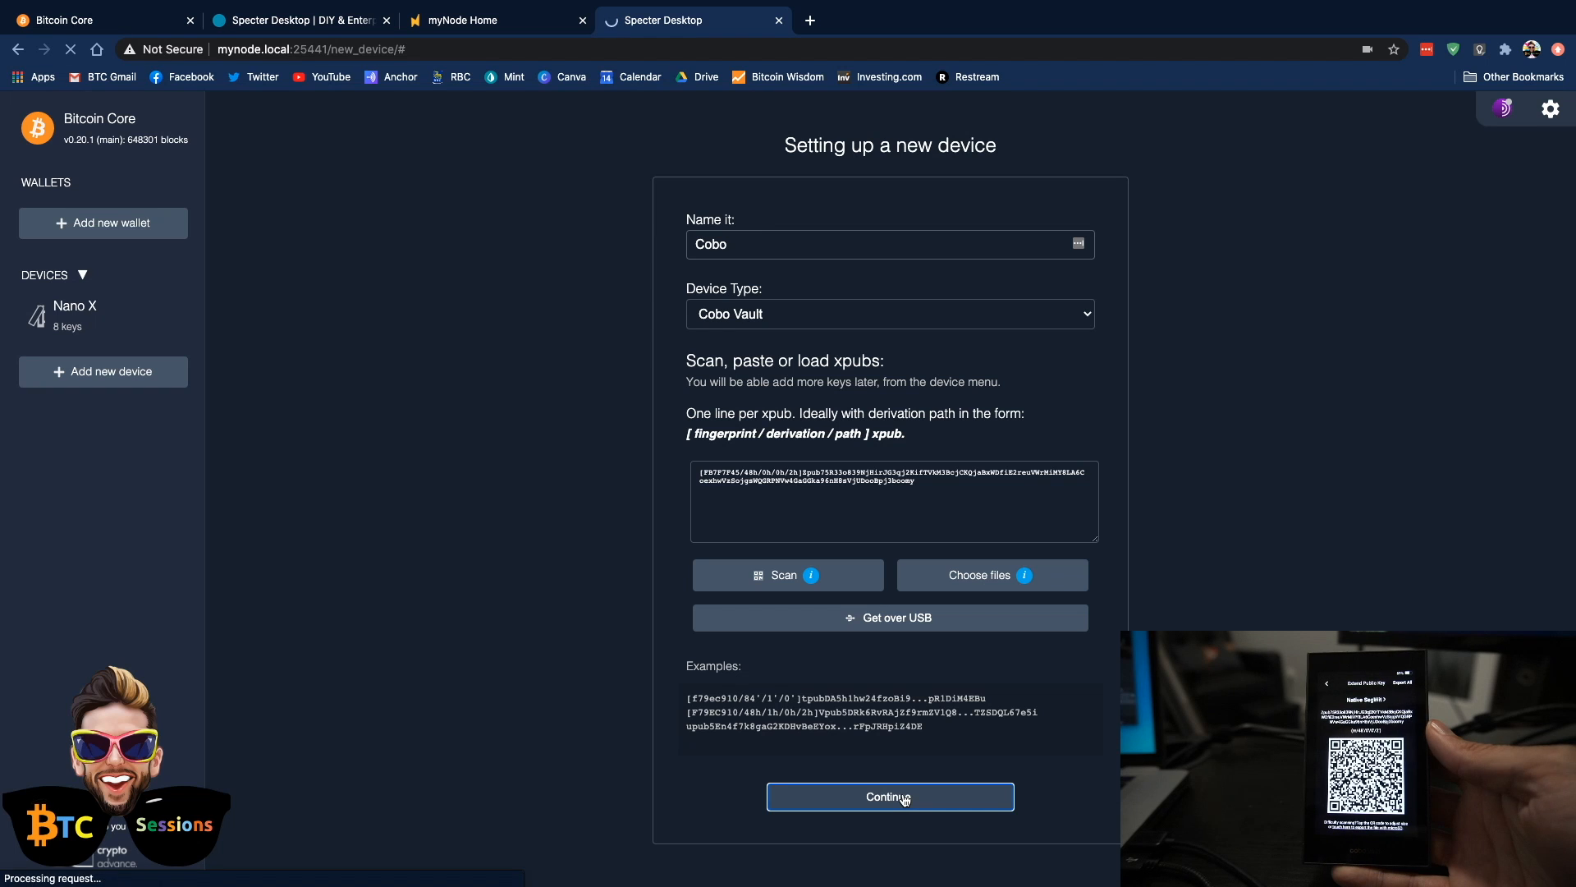
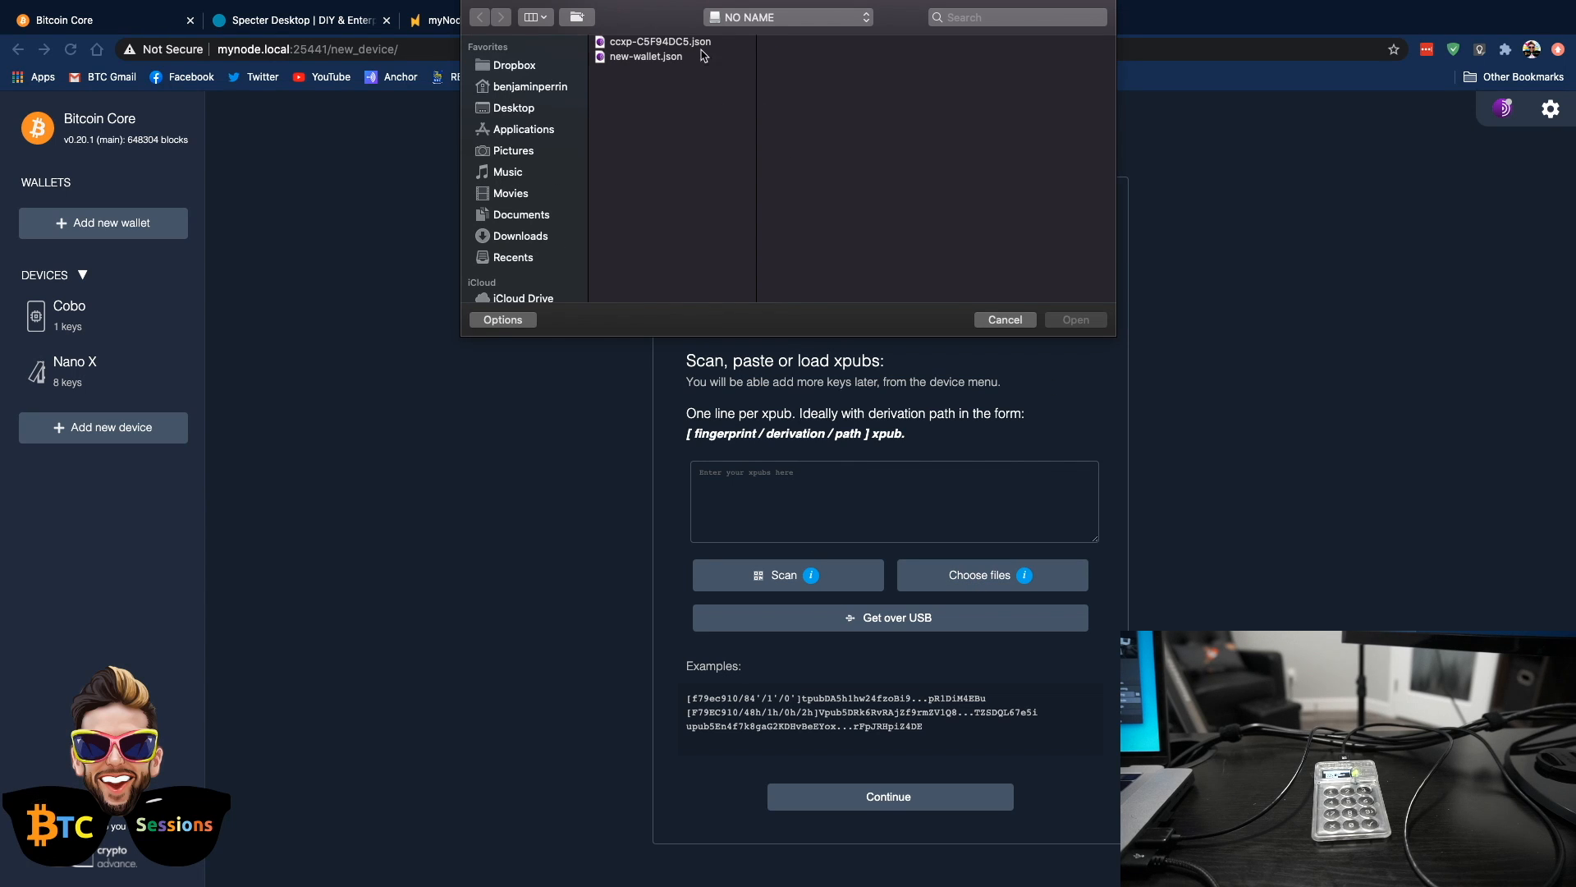
Load the xpubs for the ColdCard device CC3 from ccxp-C5F94DC5.json and new-wallet.json together, and save the device
{"action": "left_click", "coordinate": [639, 43]}
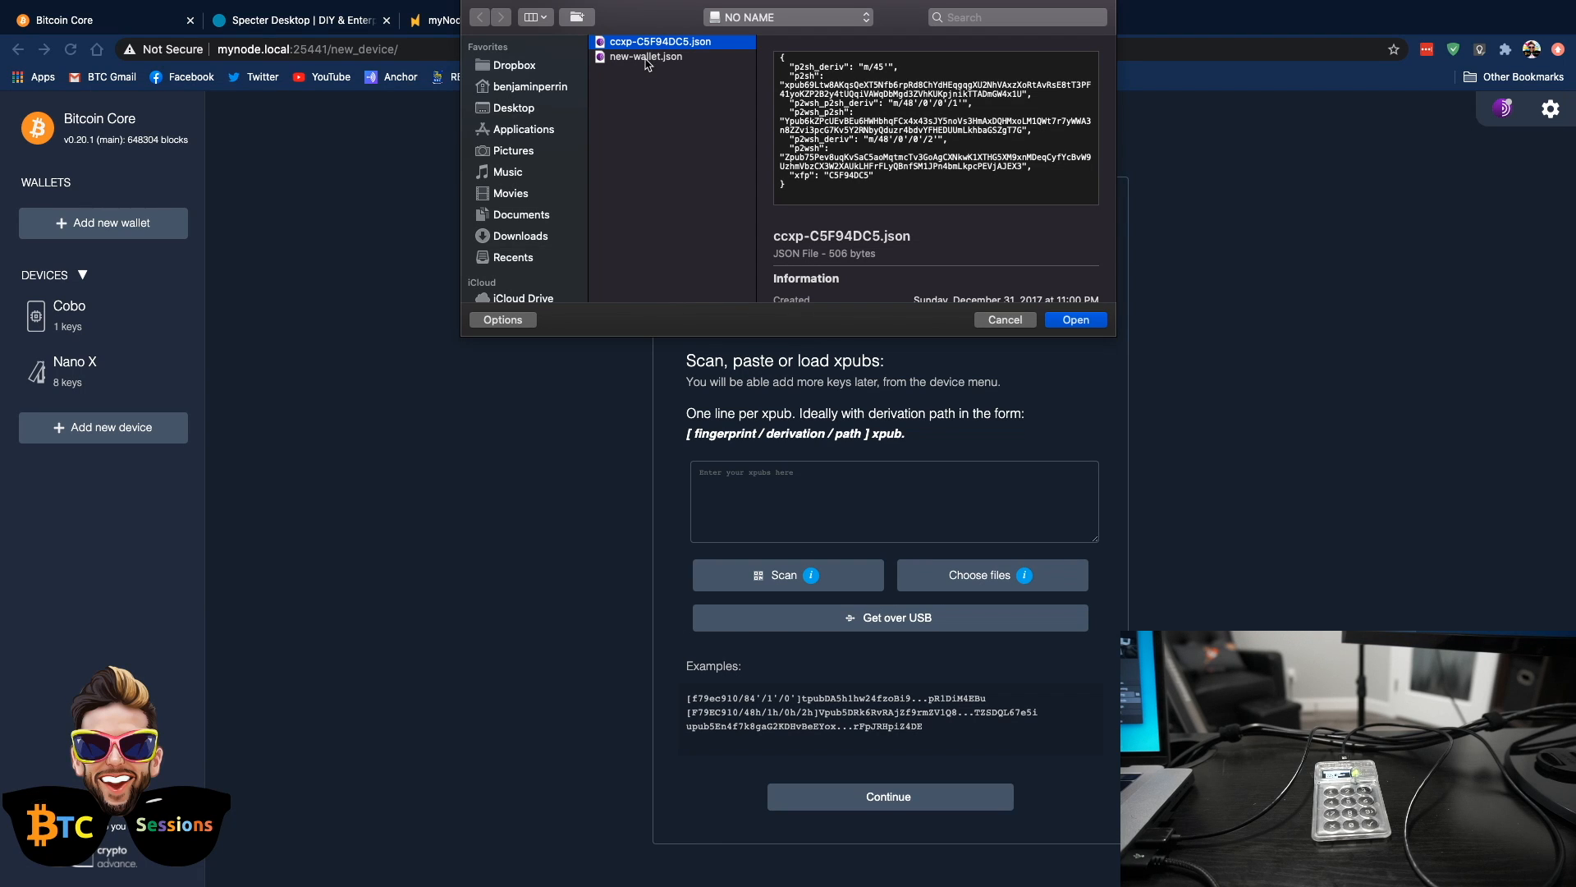
{"action": "left_click", "coordinate": [648, 57]}
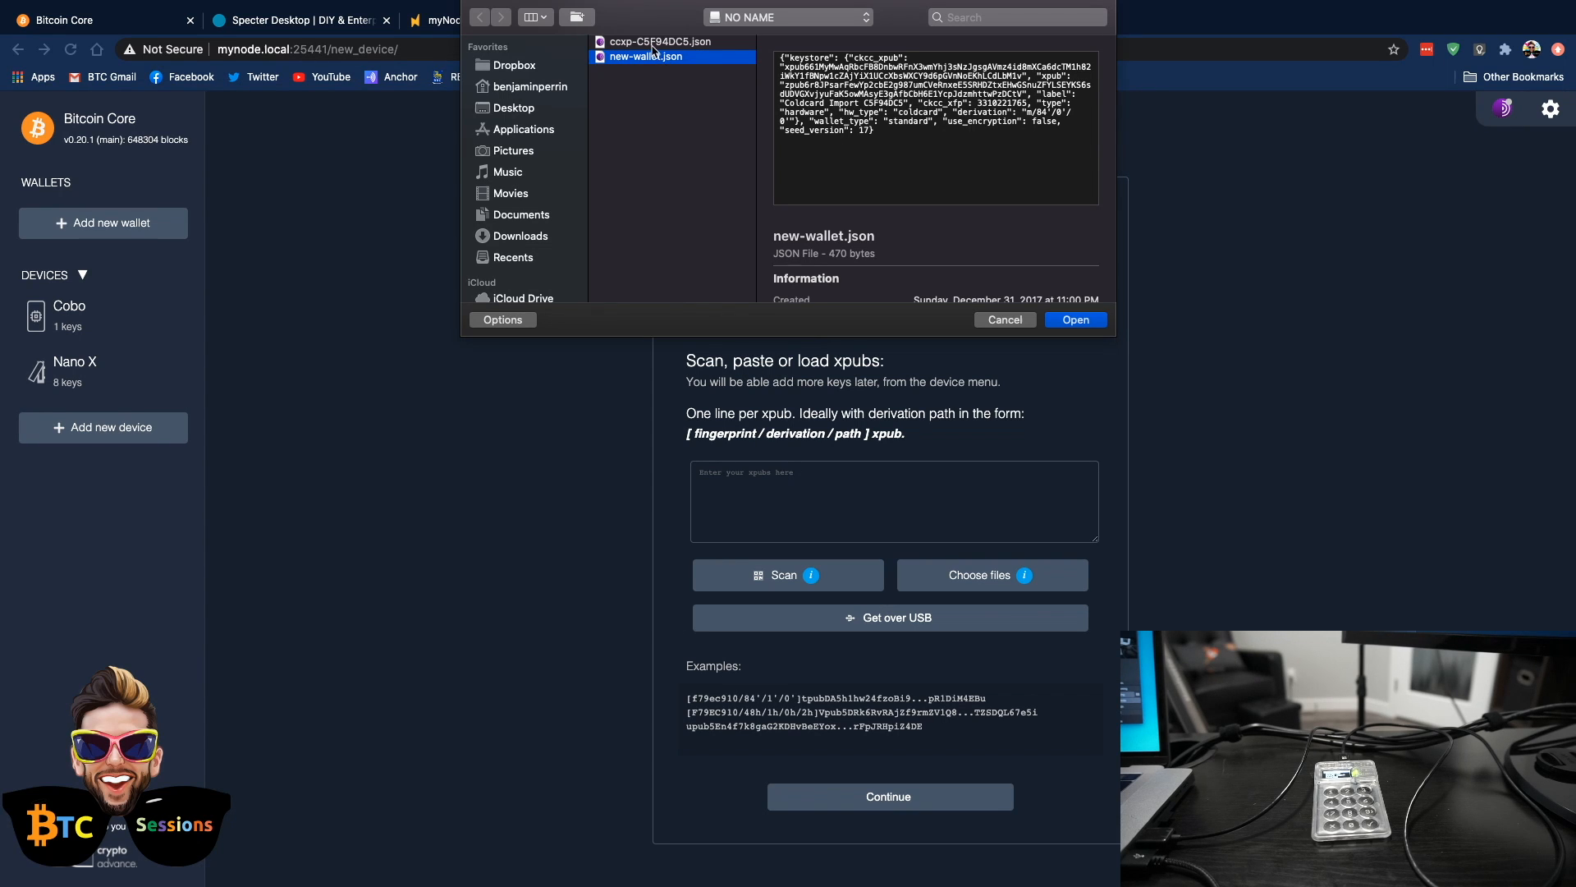
{"action": "left_click", "coordinate": [650, 43]}
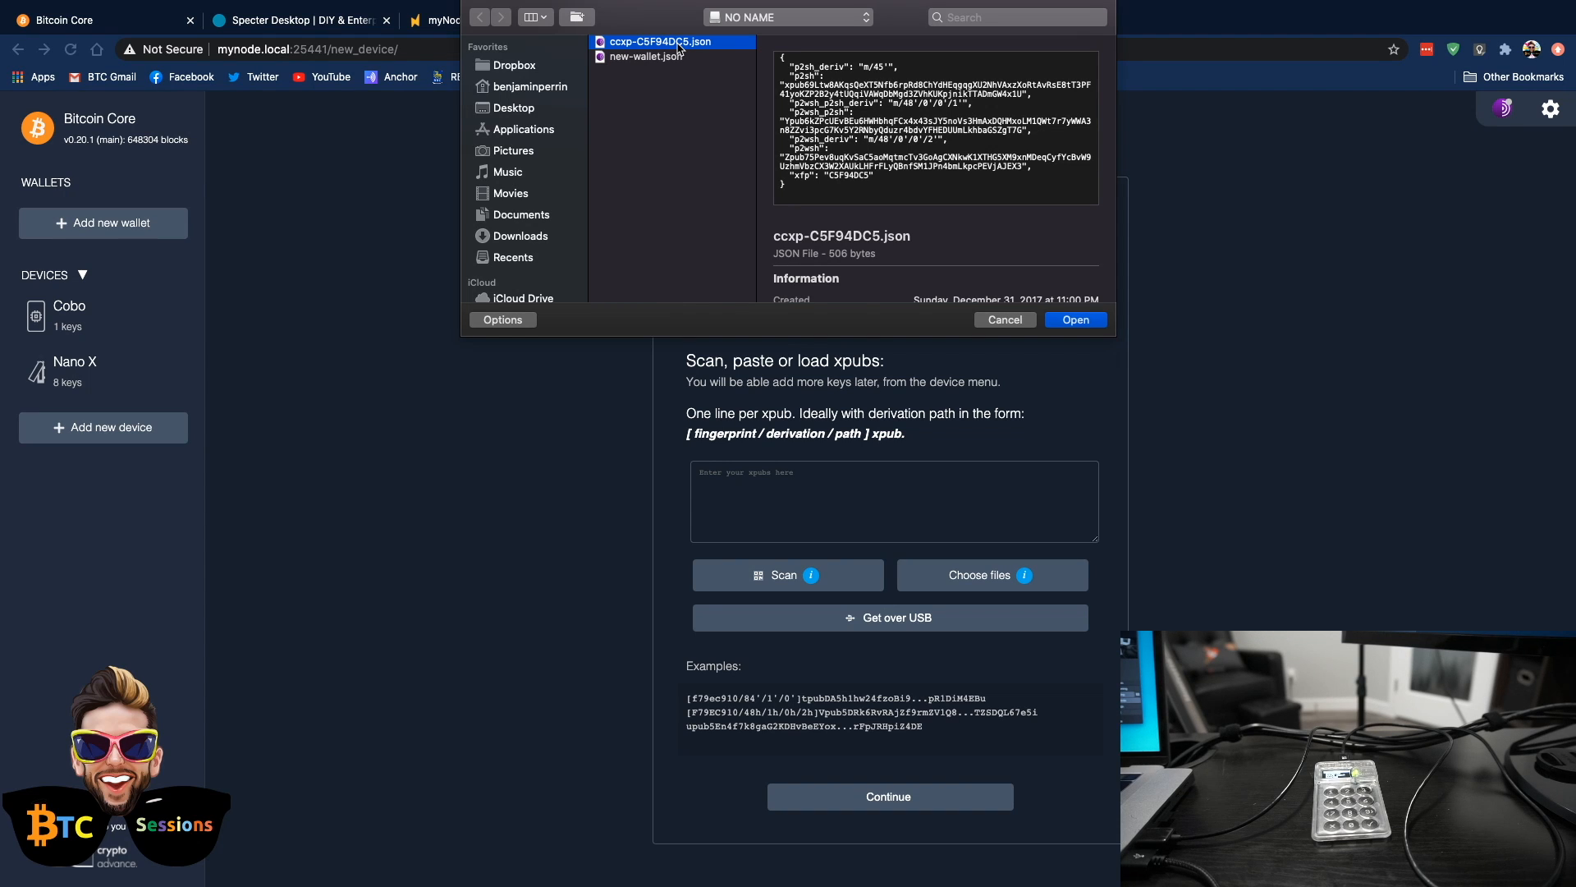
{"action": "left_click", "coordinate": [662, 58], "text": "shift"}
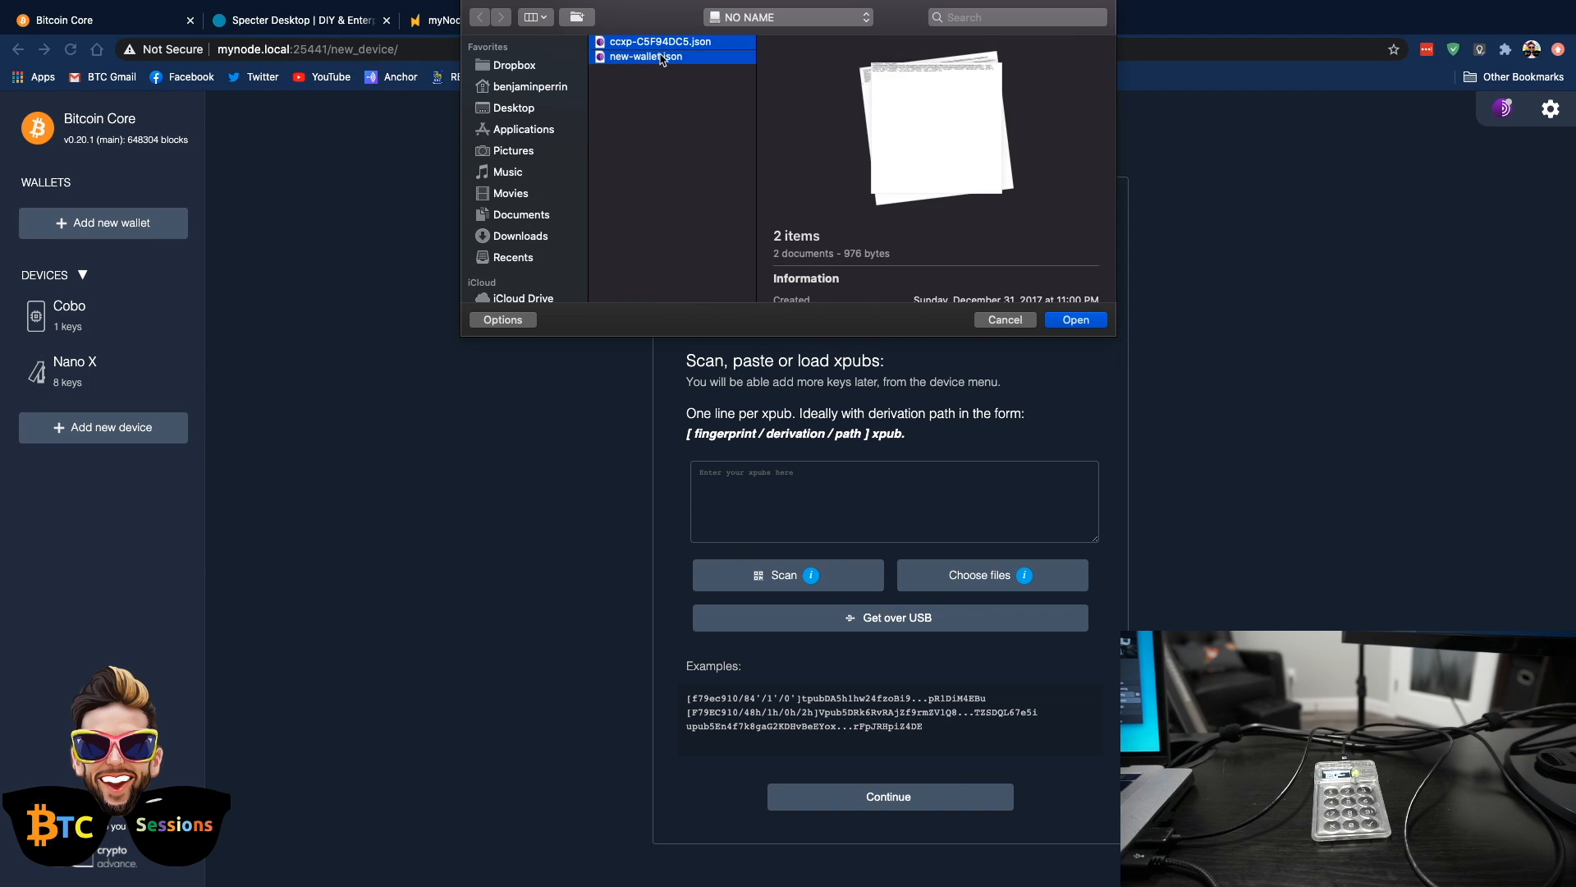
{"action": "left_click", "coordinate": [1076, 320]}
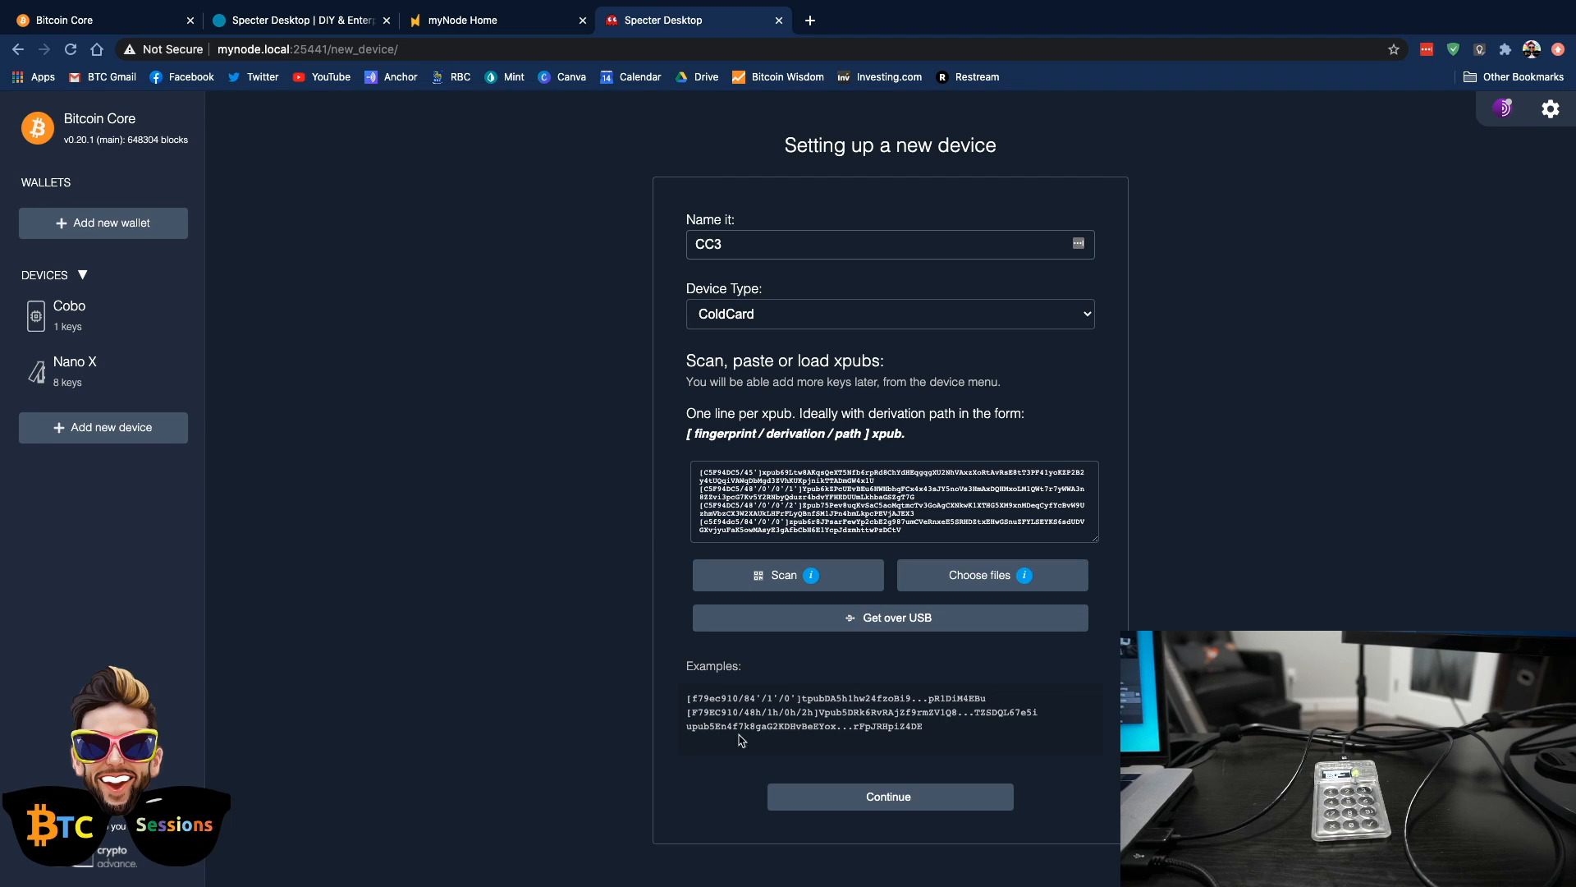
{"action": "left_click", "coordinate": [881, 801]}
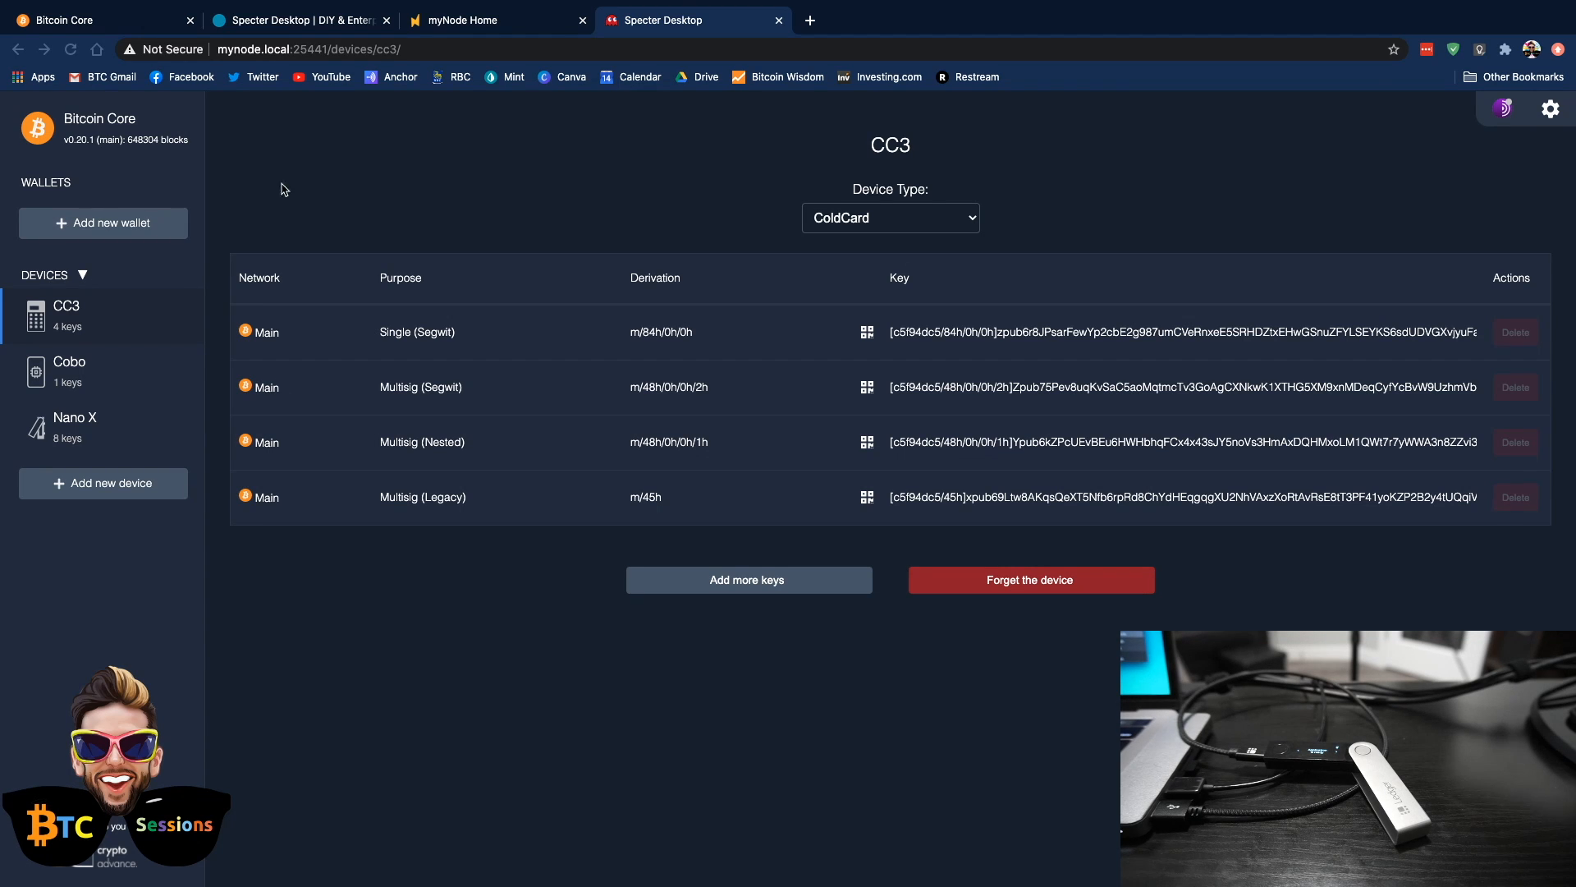
Create a single key Segwit wallet named Single Nano X using the Nano X's Segwit (bech32) key
{"action": "left_click", "coordinate": [89, 222]}
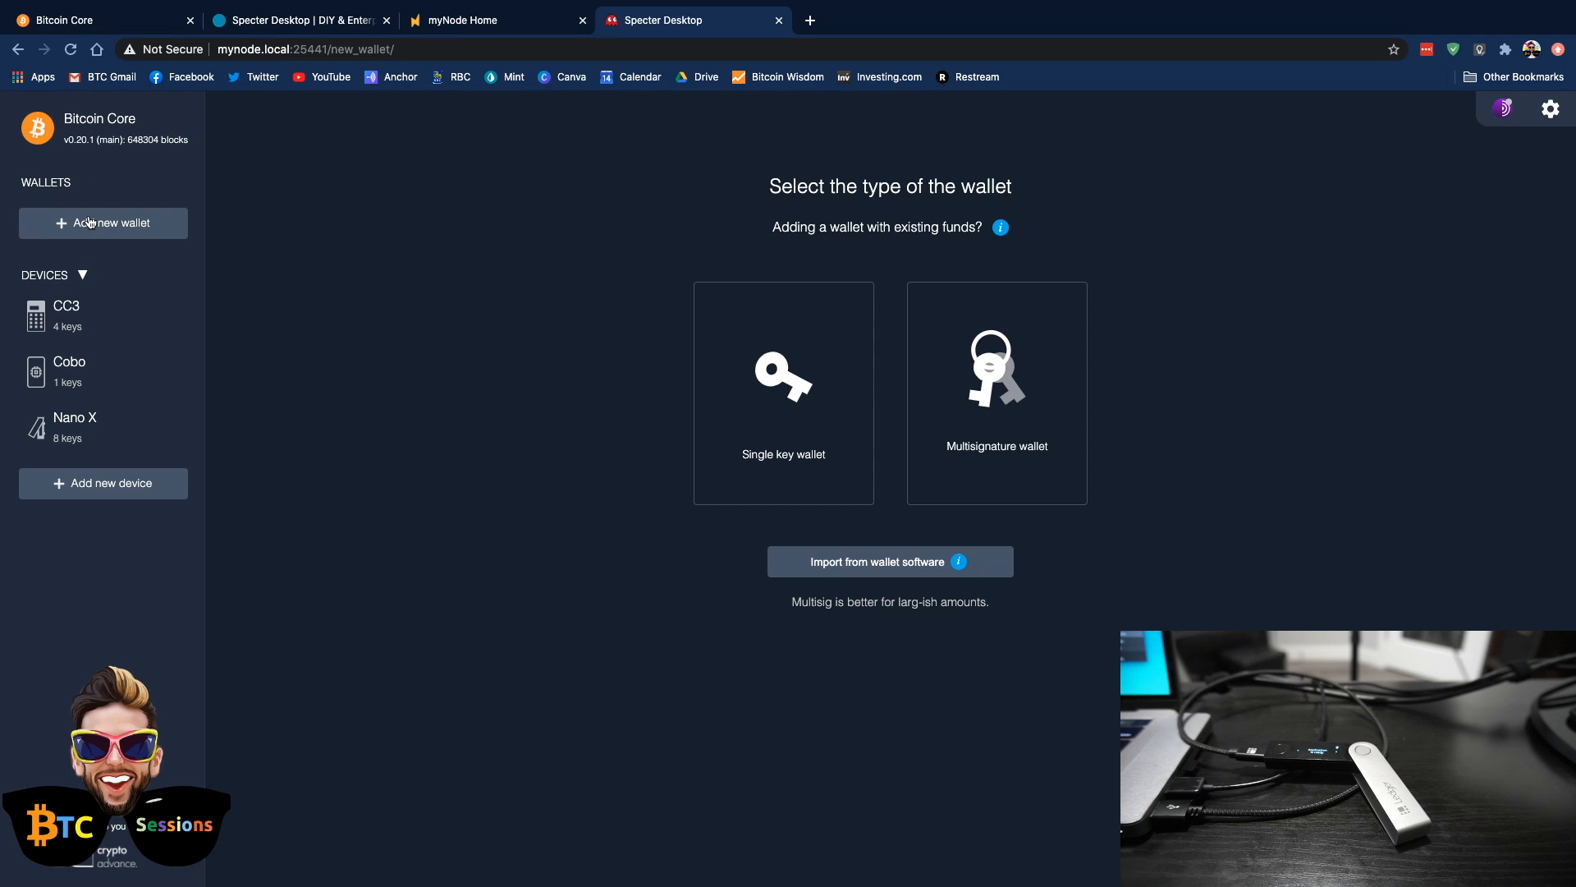
{"action": "left_click", "coordinate": [793, 390]}
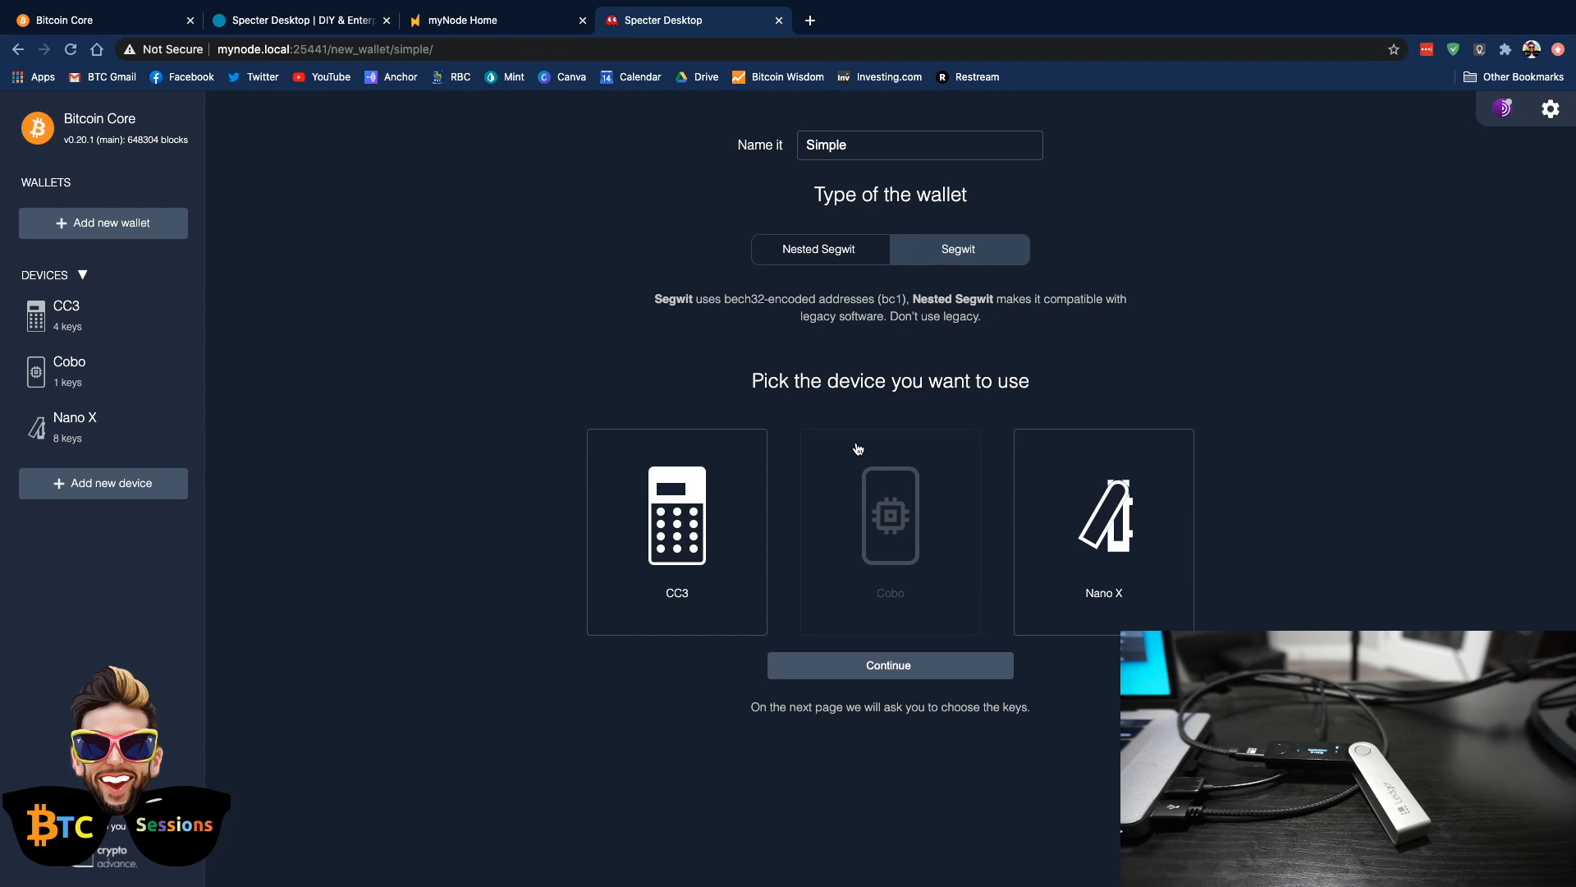
{"action": "left_click", "coordinate": [1124, 527]}
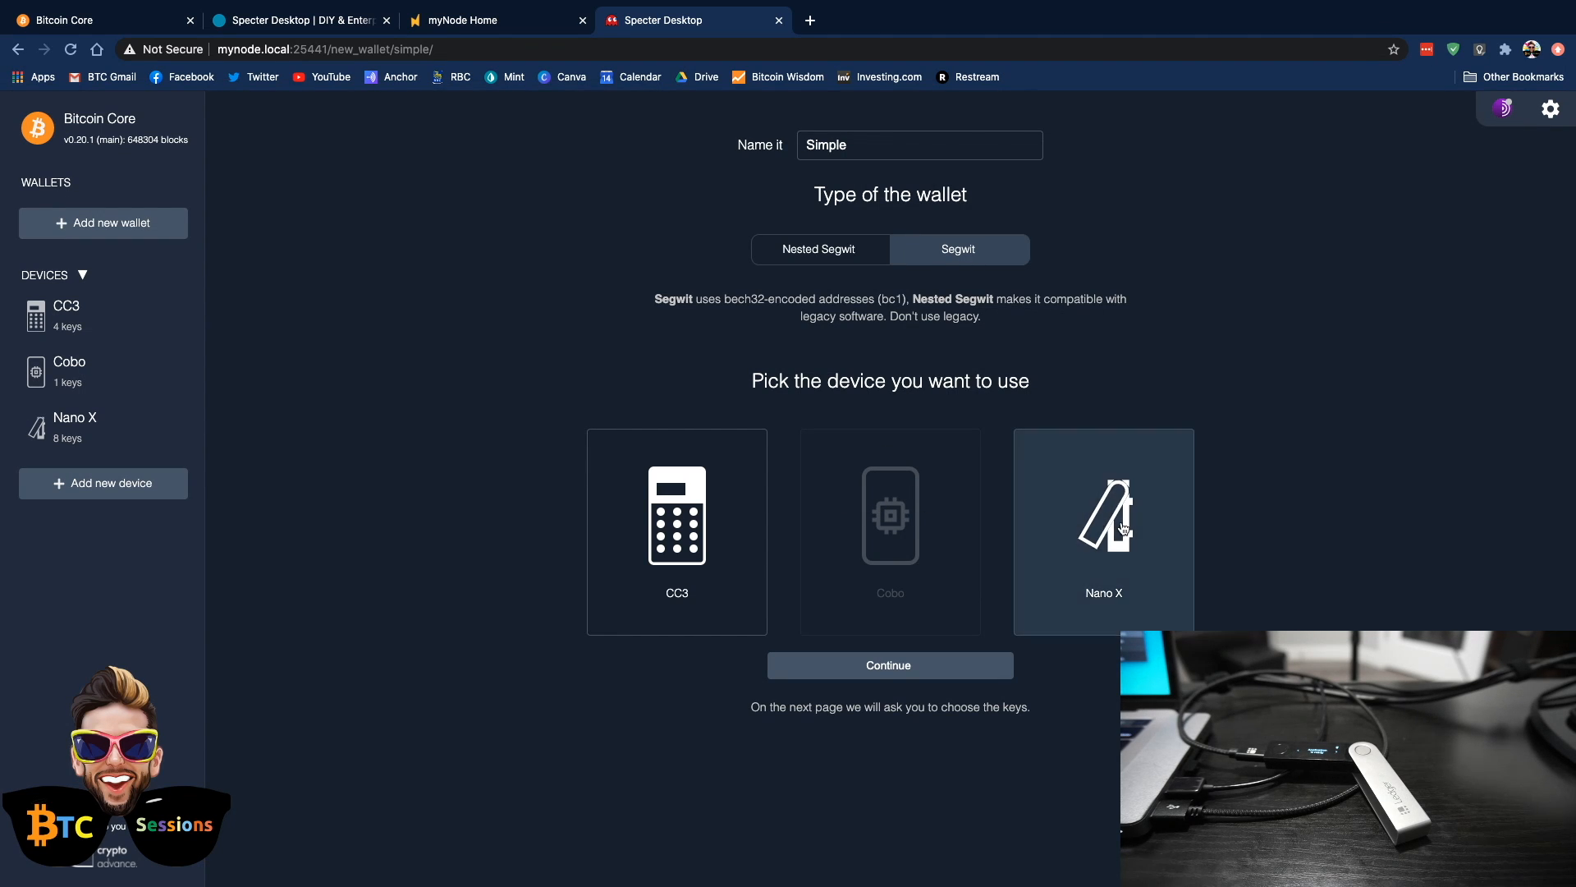
{"action": "double_click", "coordinate": [861, 148]}
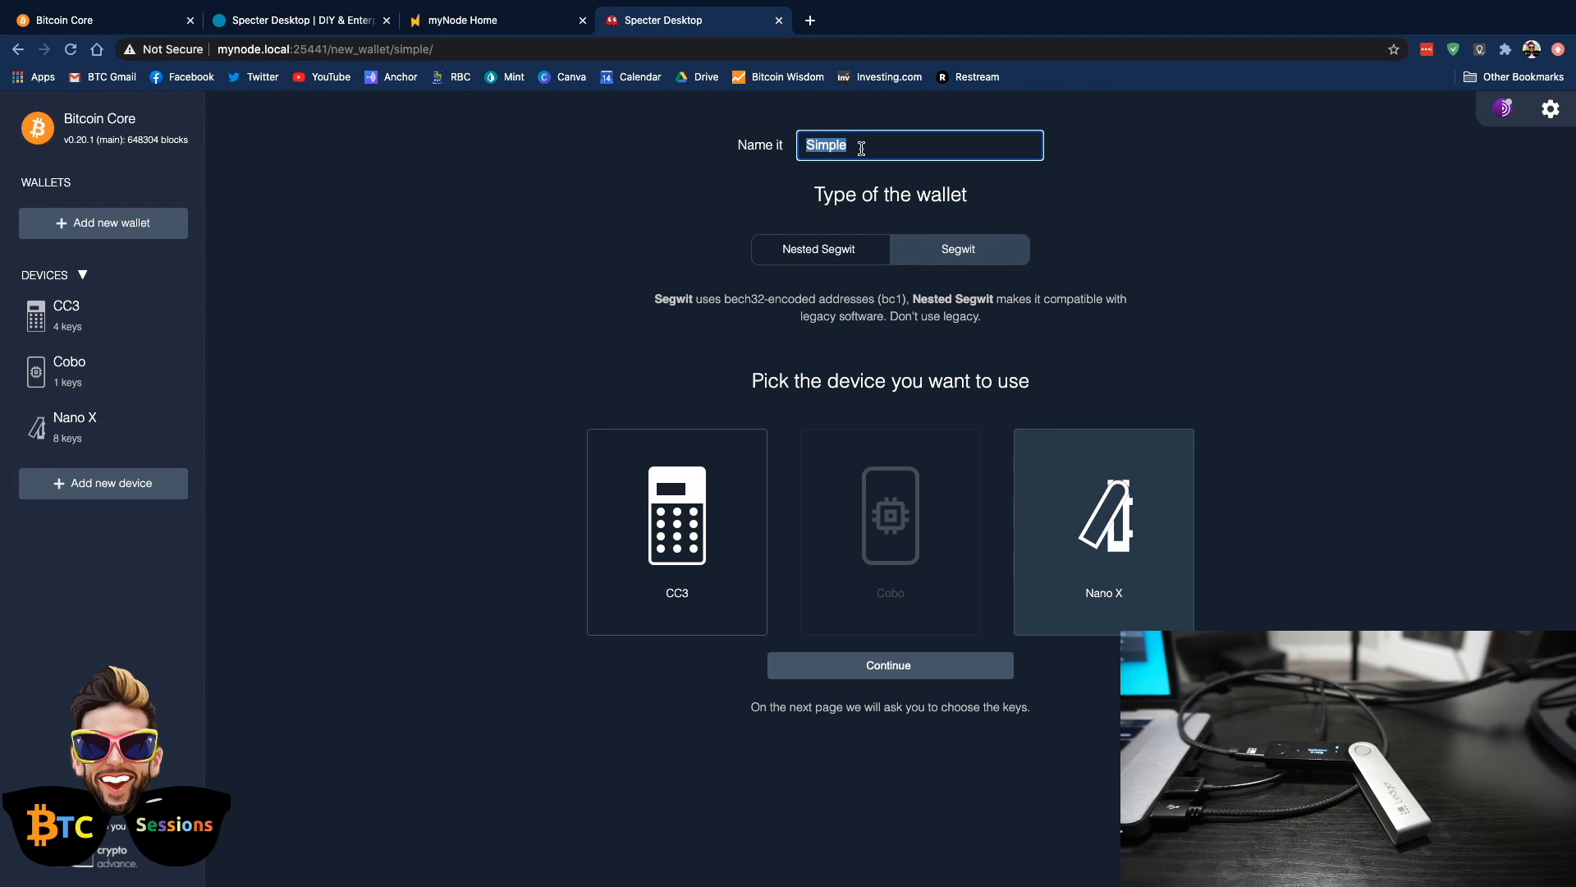
{"action": "type", "text": "Si"}
{"action": "left_click", "coordinate": [880, 671]}
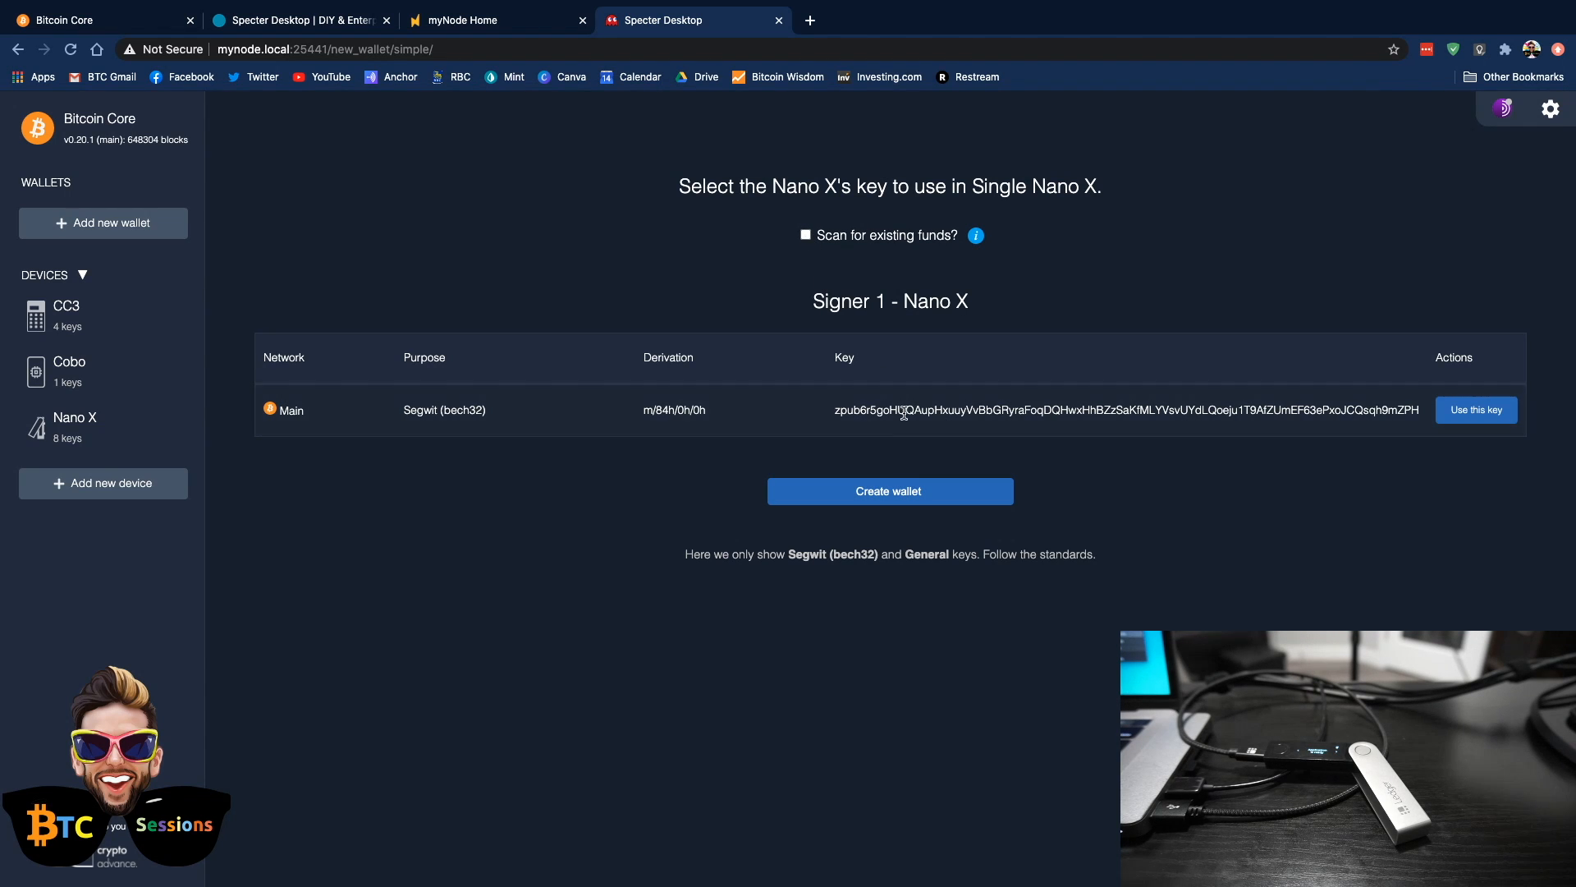
{"action": "left_click", "coordinate": [895, 500]}
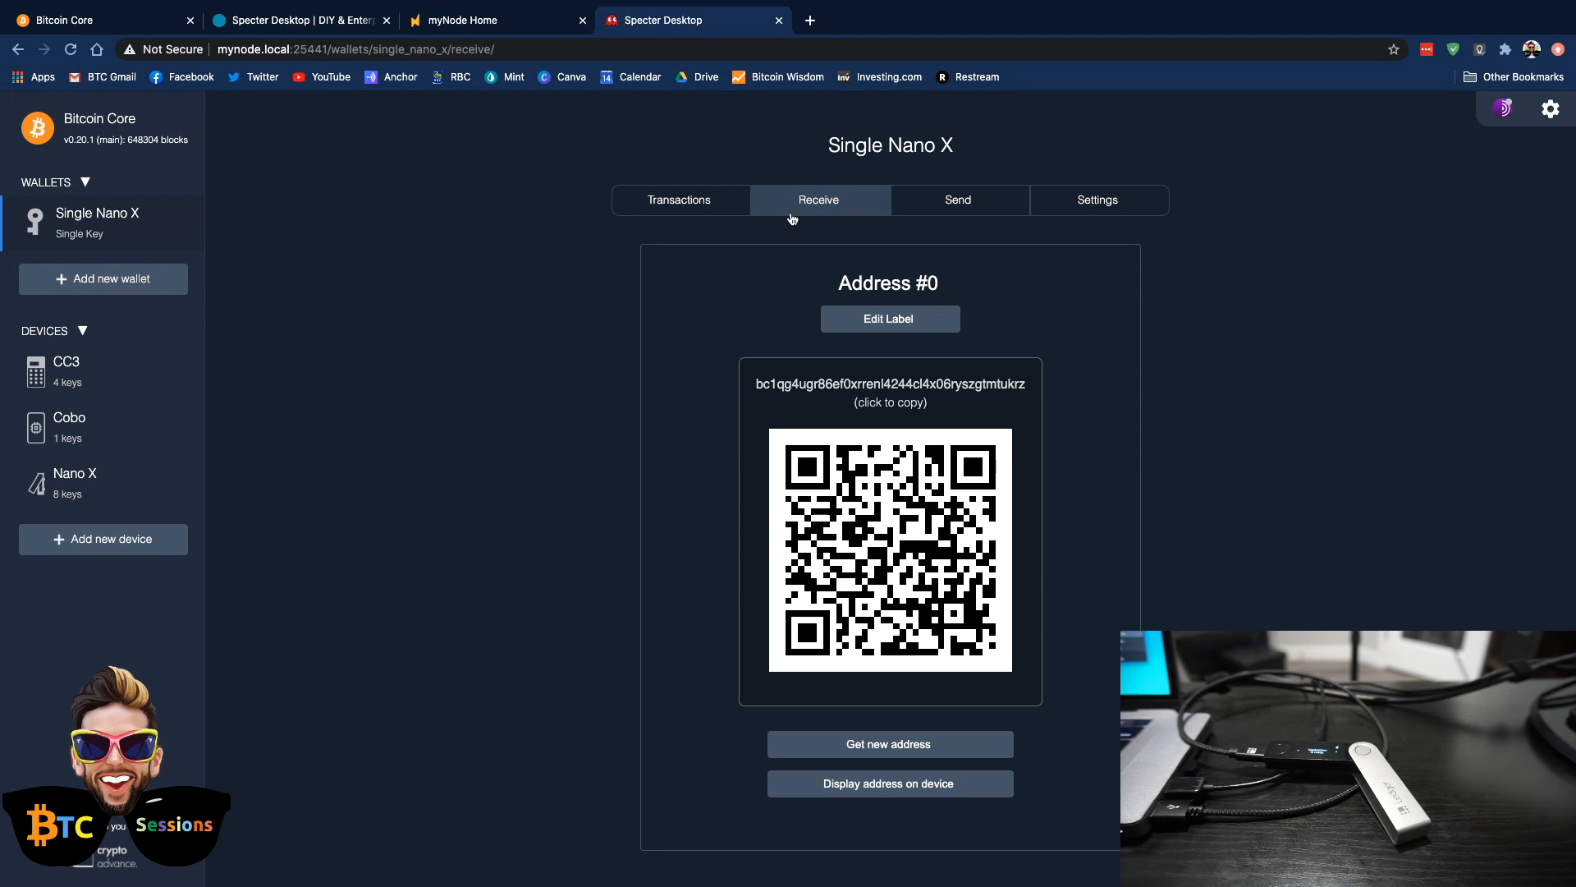
Examine the Single Nano X wallet's transaction history, receiving address, send form, and keypool, rescan, export and delete settings
{"action": "left_click", "coordinate": [666, 212]}
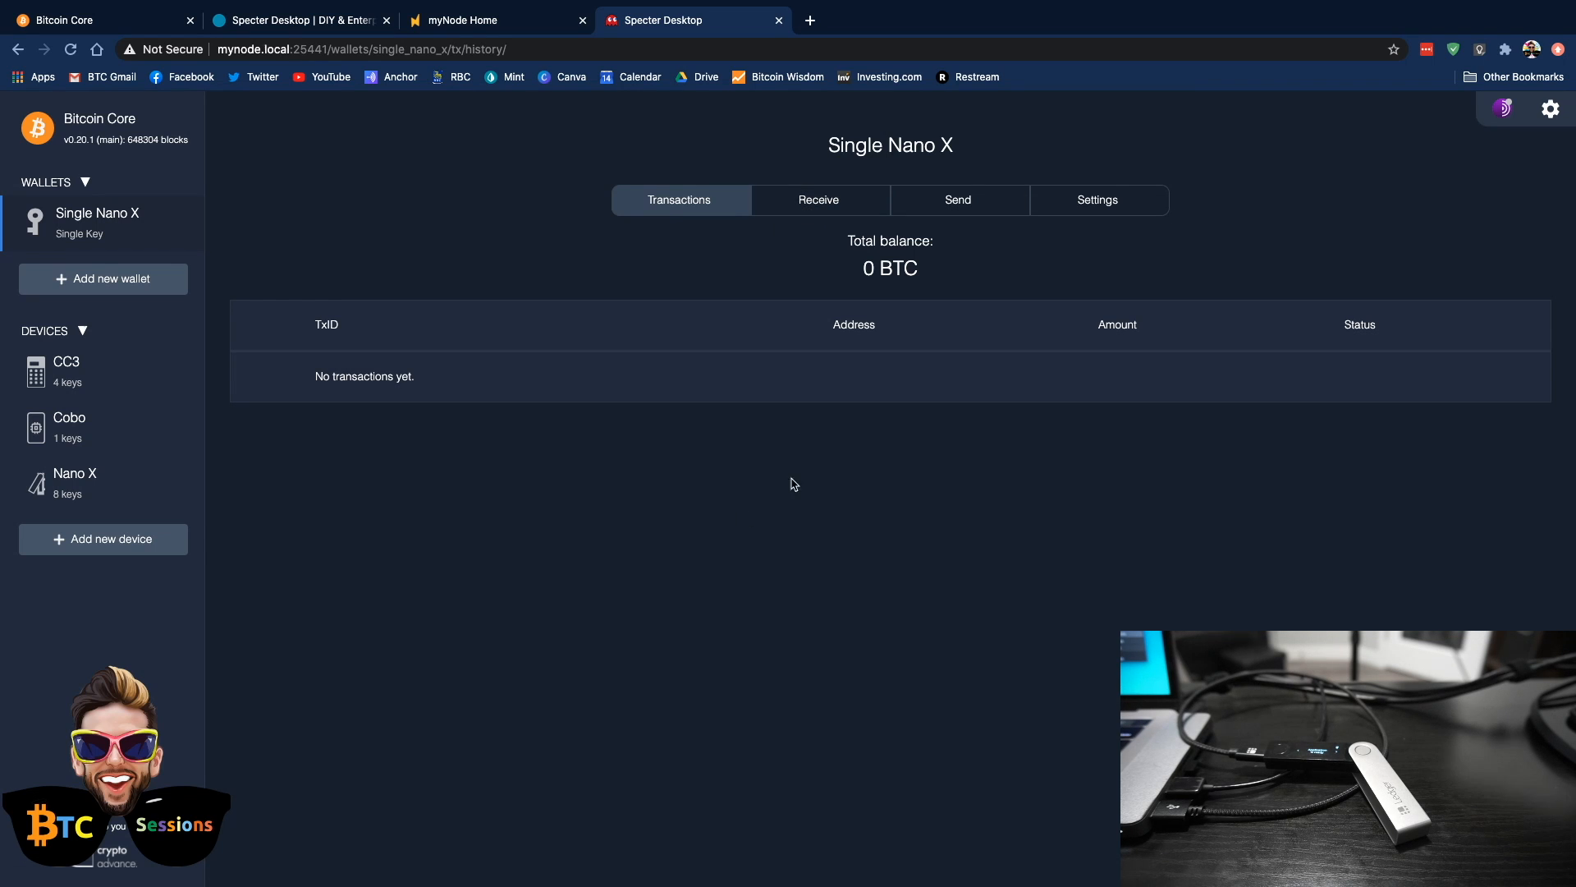
{"action": "left_click", "coordinate": [811, 205]}
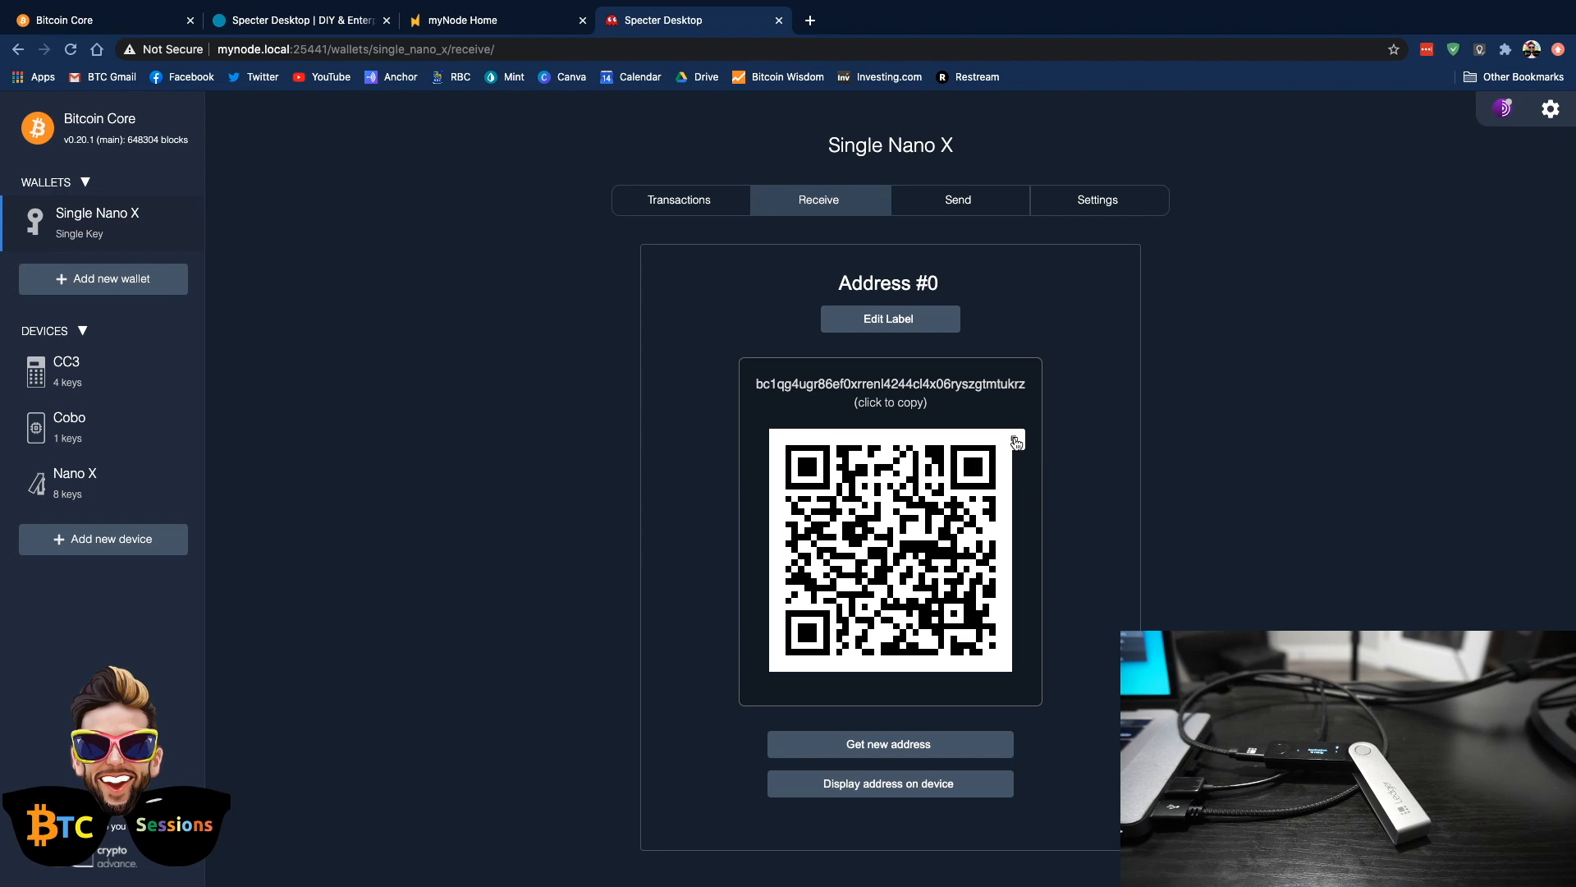
{"action": "left_click", "coordinate": [1016, 442]}
{"action": "left_click", "coordinate": [959, 207]}
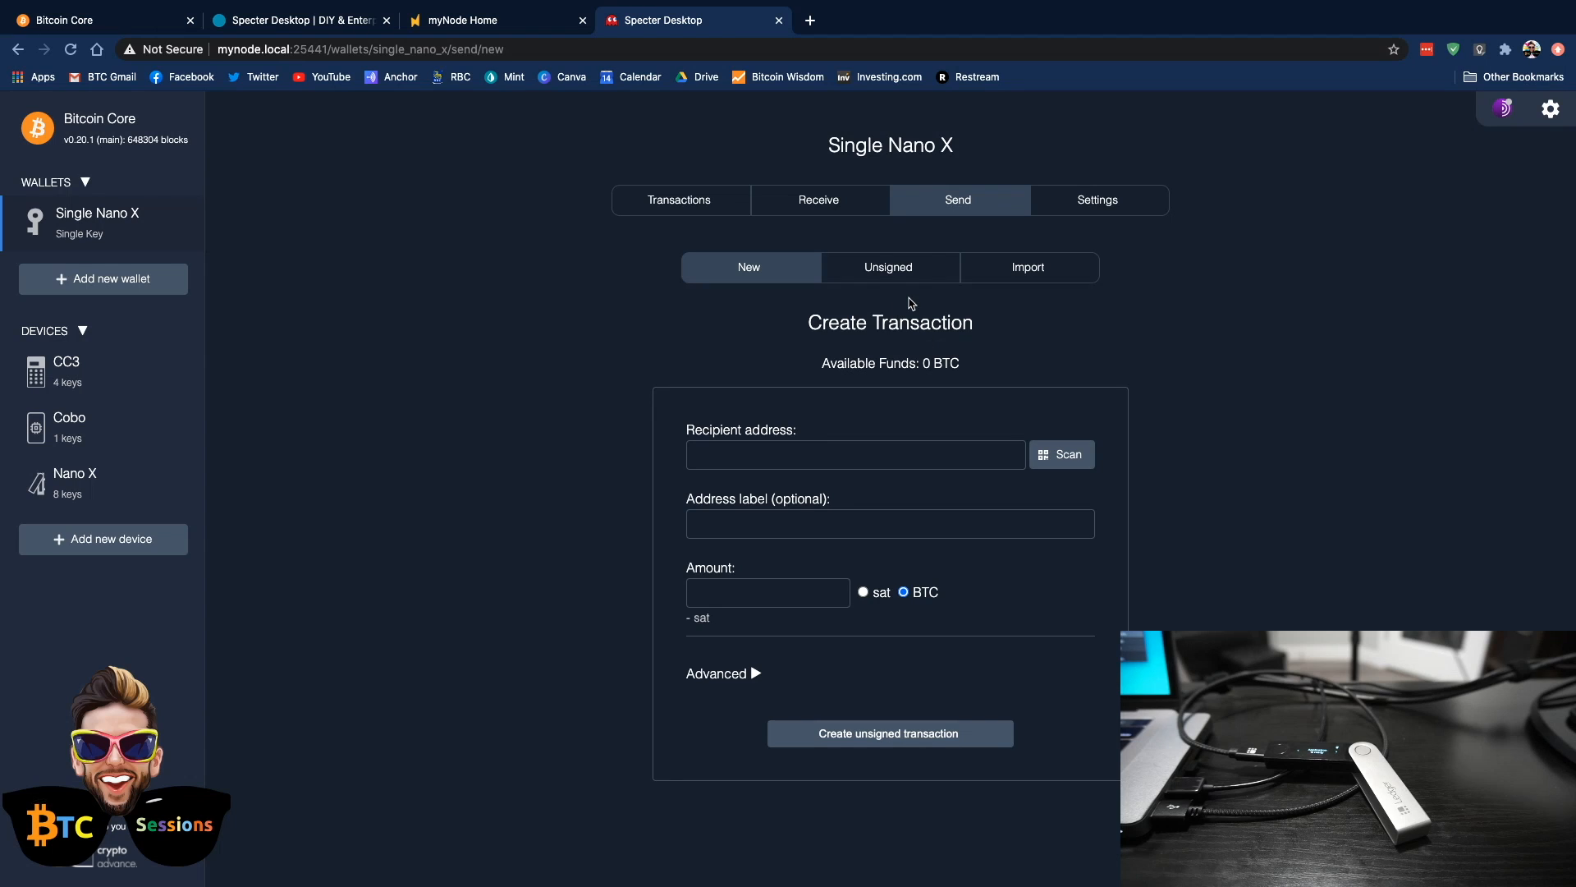
{"action": "left_click", "coordinate": [1107, 210]}
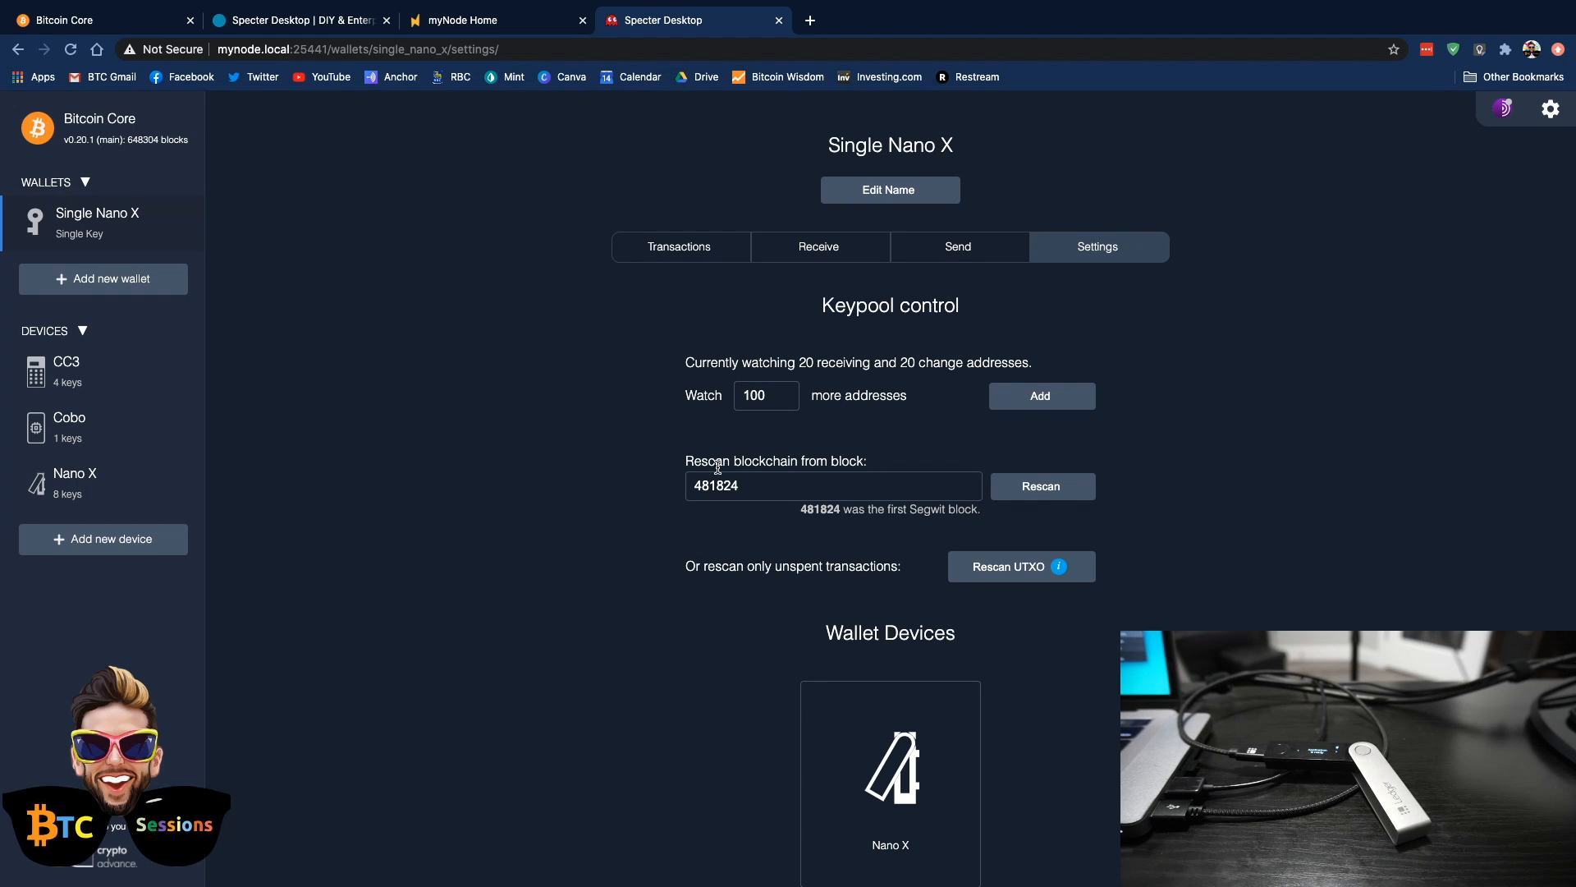
{"action": "scroll", "coordinate": [550, 572], "scroll_direction": "down", "scroll_amount": 3}
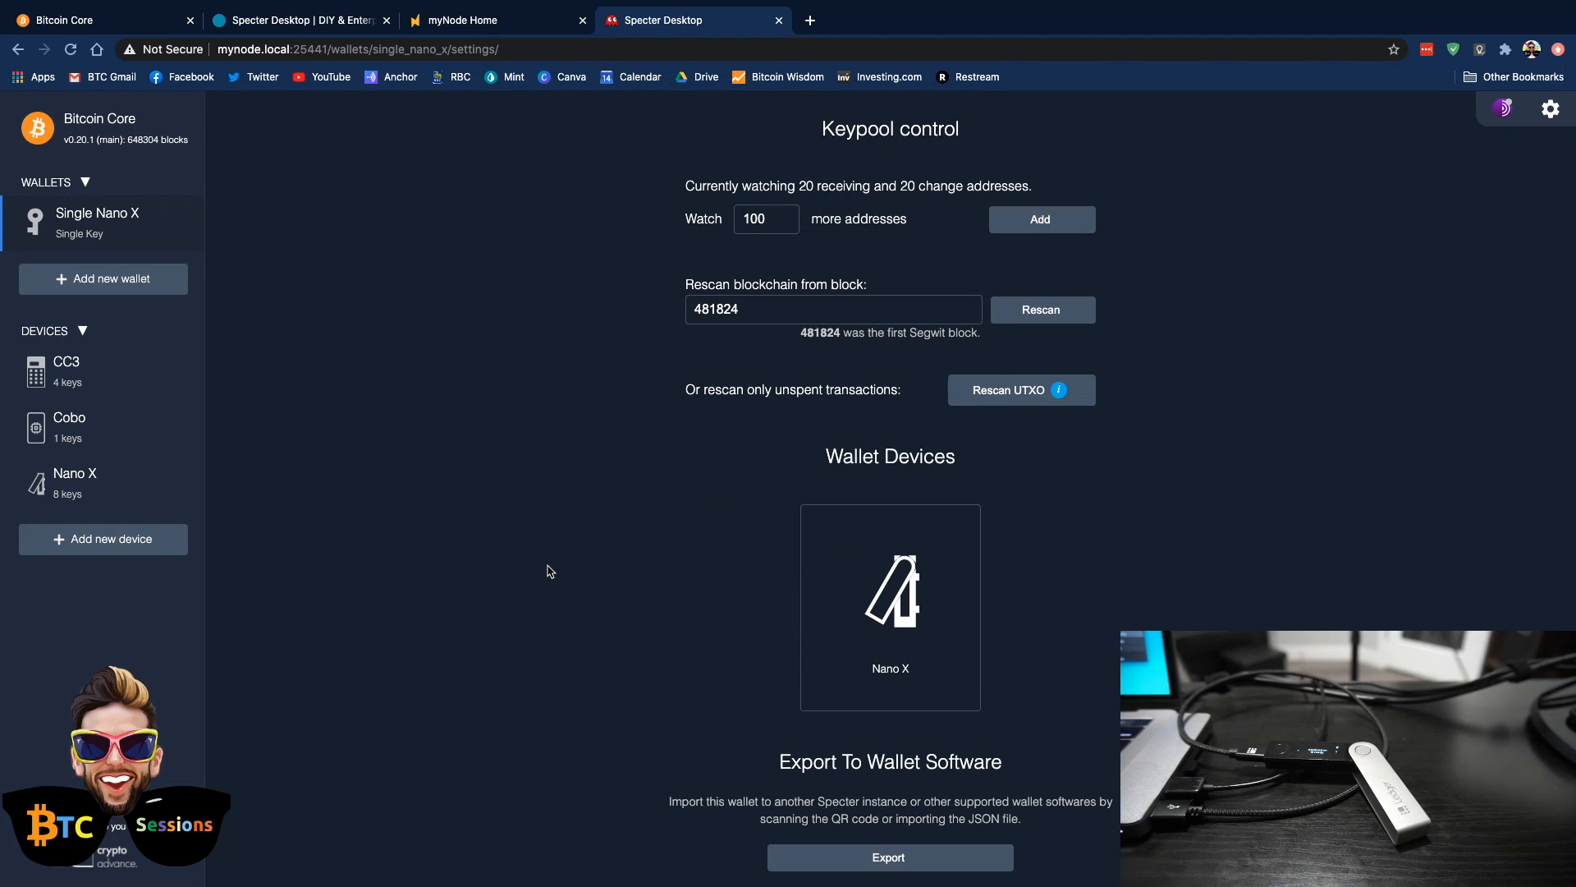
{"action": "scroll", "coordinate": [550, 571], "scroll_direction": "down", "scroll_amount": 2}
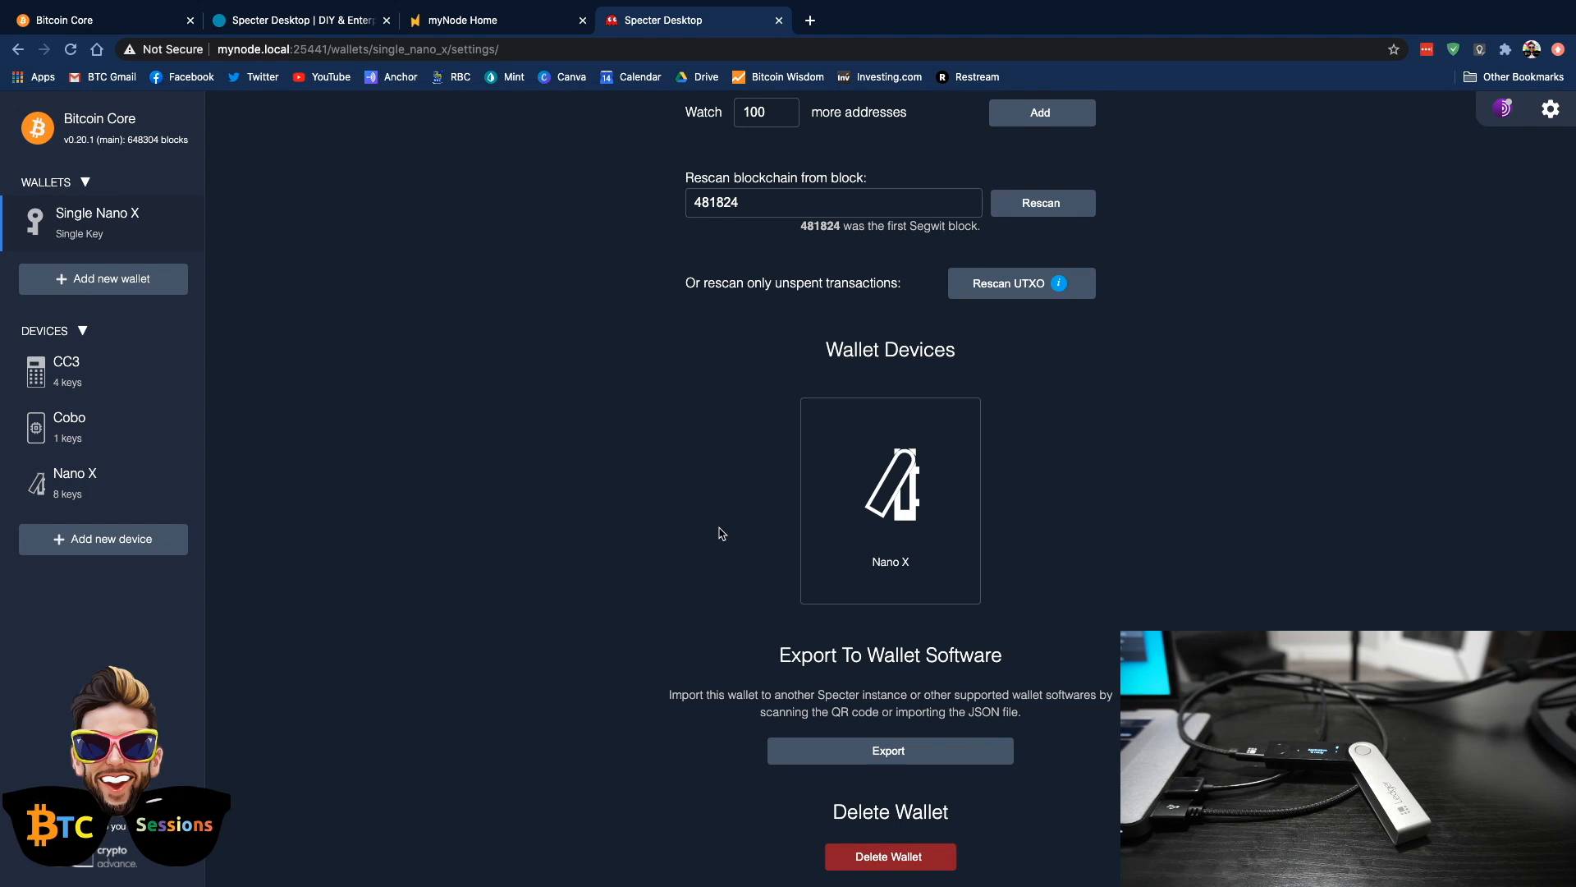
{"action": "scroll", "coordinate": [720, 533], "scroll_direction": "up", "scroll_amount": 4}
{"action": "left_click", "coordinate": [804, 255]}
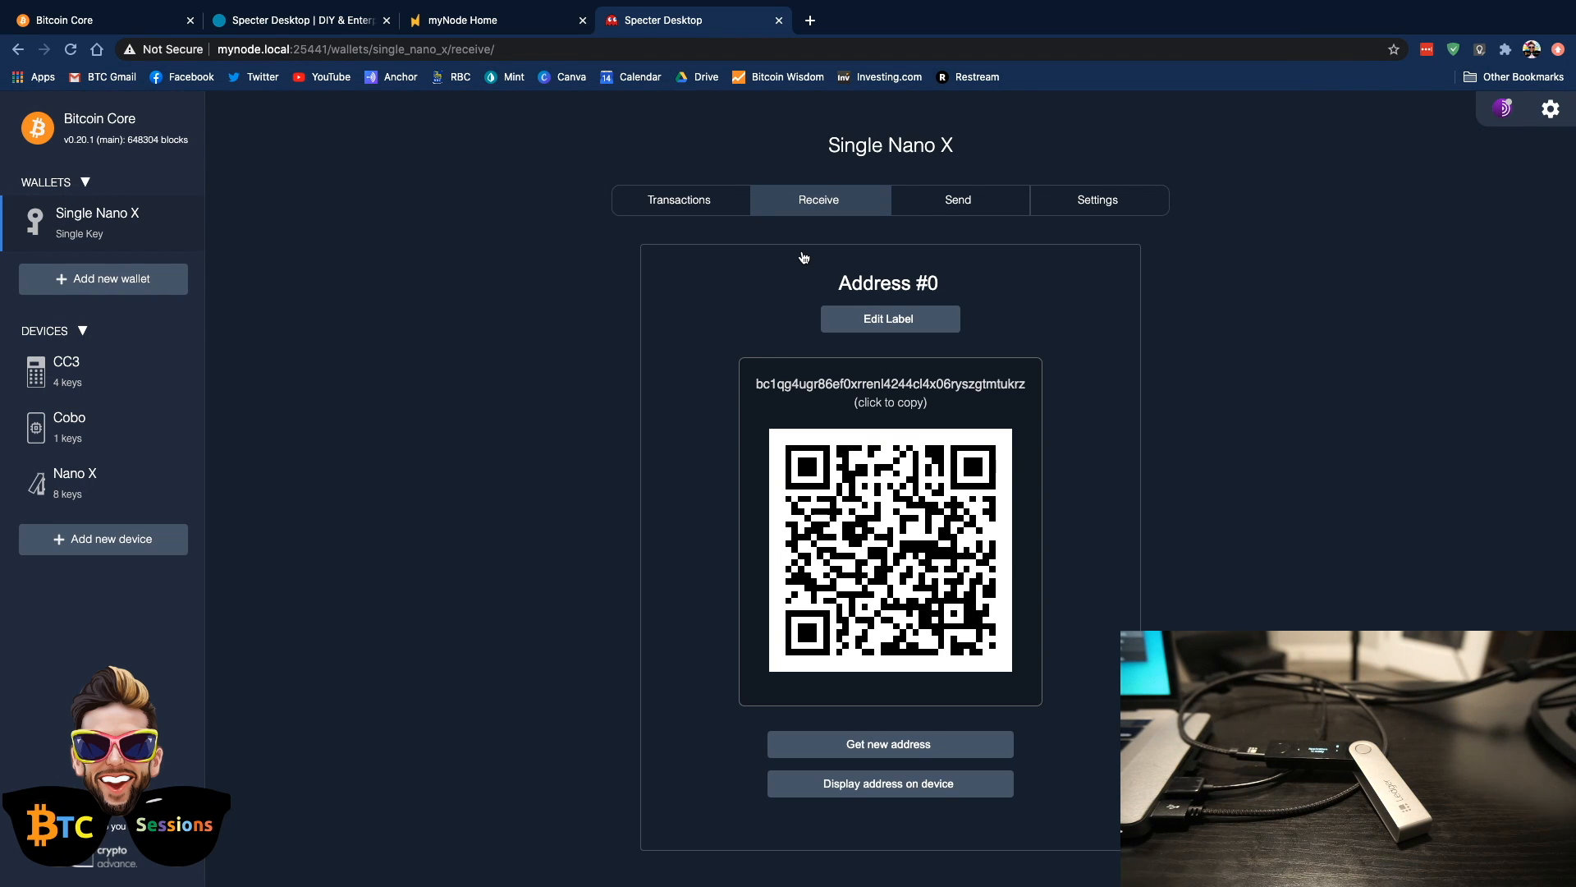
{"action": "left_click", "coordinate": [670, 199]}
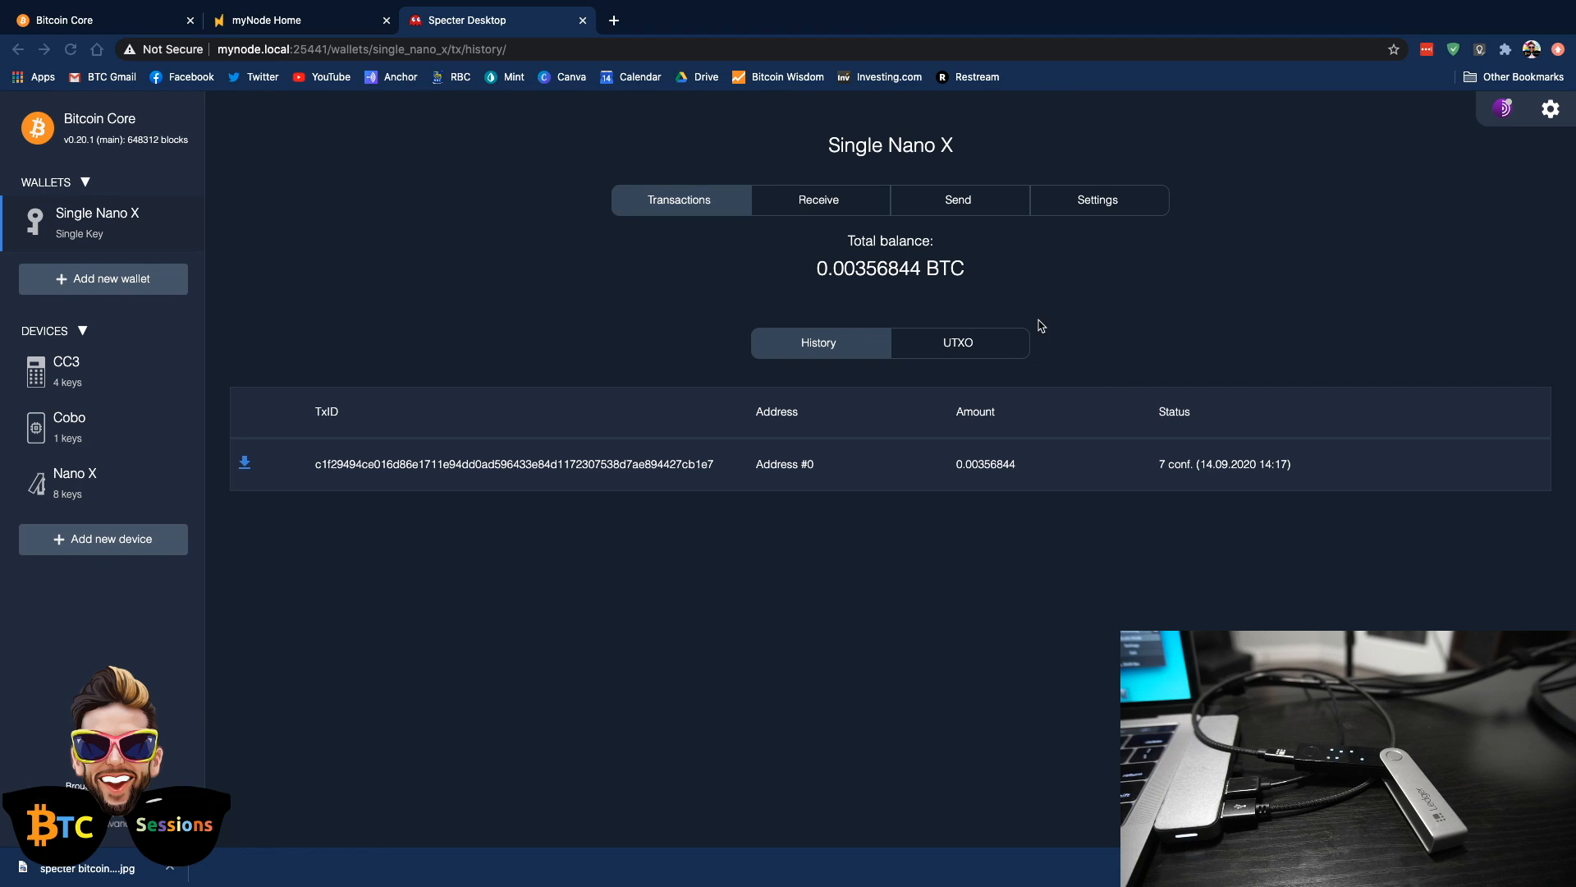
Draft a transaction from Single Nano X to a scanned recipient address for 0.00356844 BTC, with fees subtracted from the amount
{"action": "left_click", "coordinate": [957, 204]}
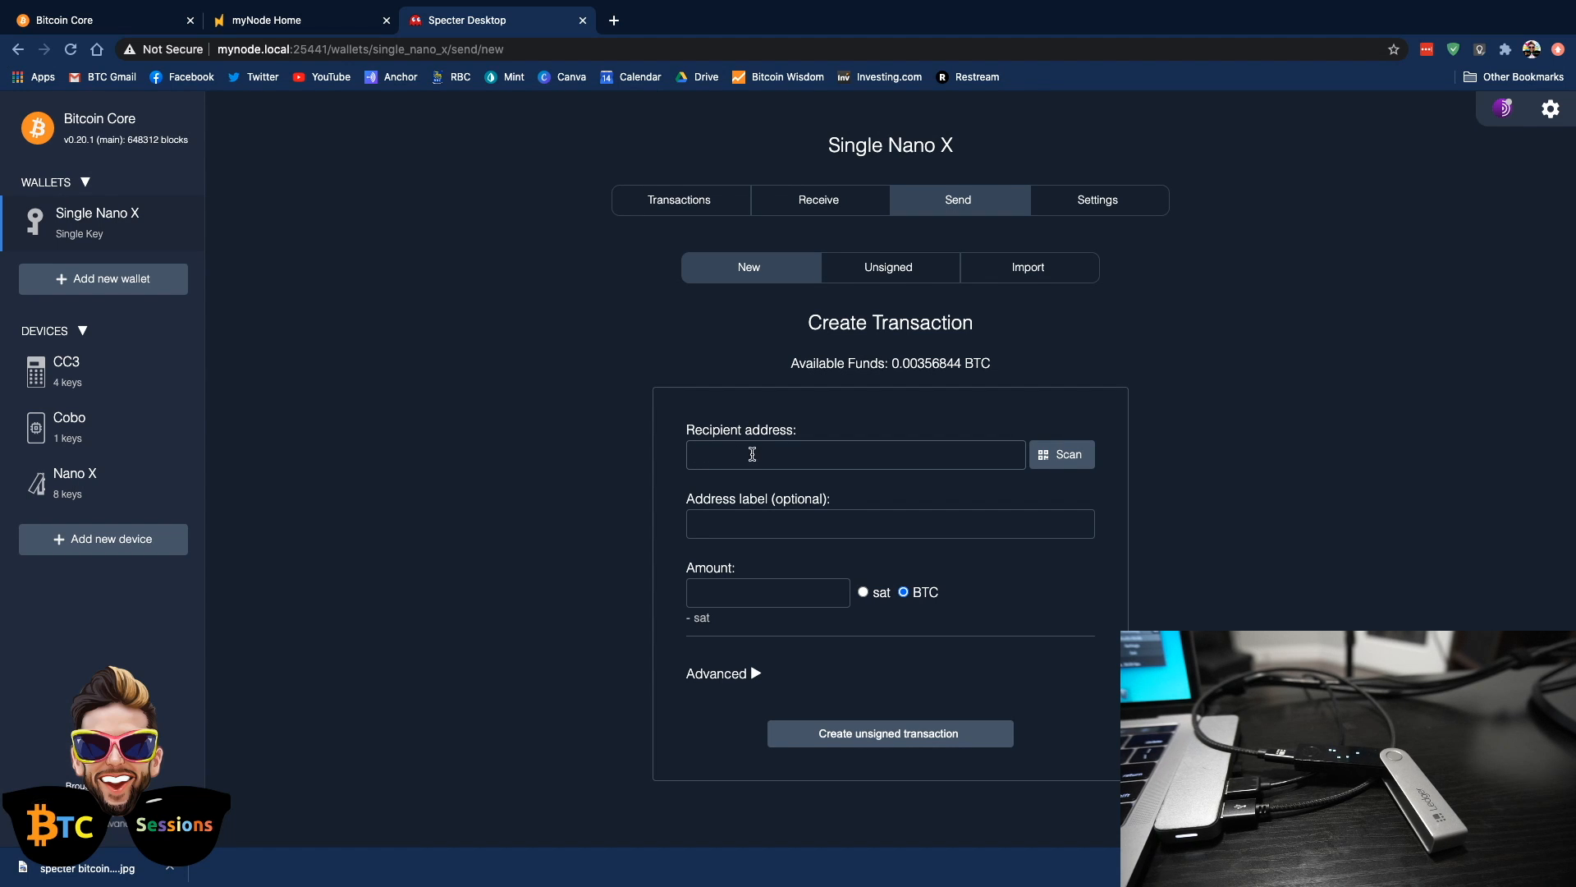
{"action": "left_click", "coordinate": [1067, 457]}
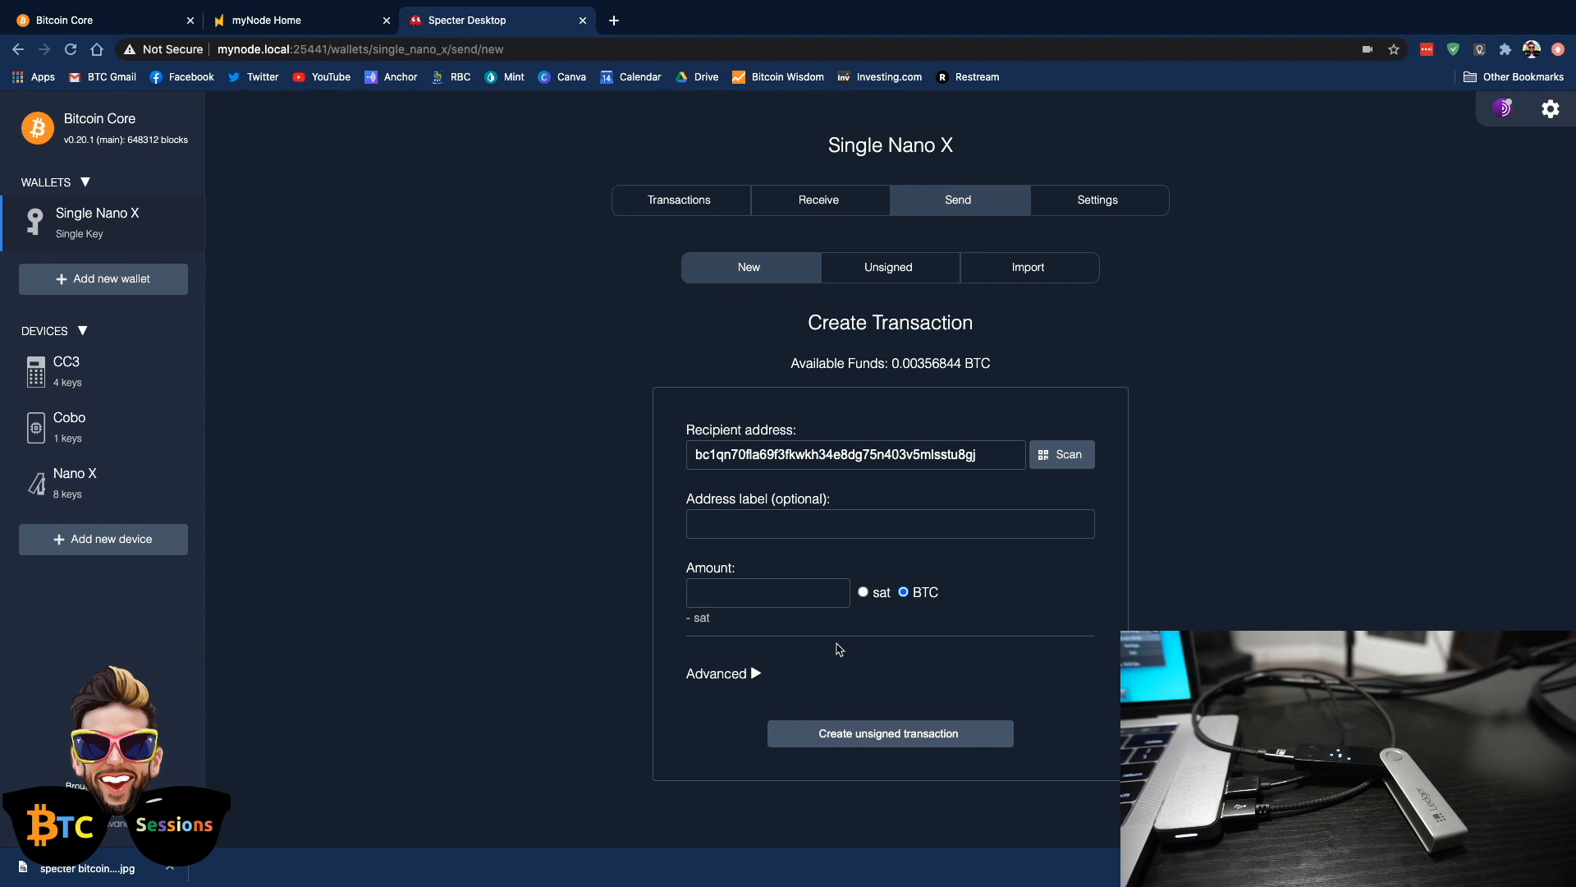
{"action": "left_click", "coordinate": [755, 674]}
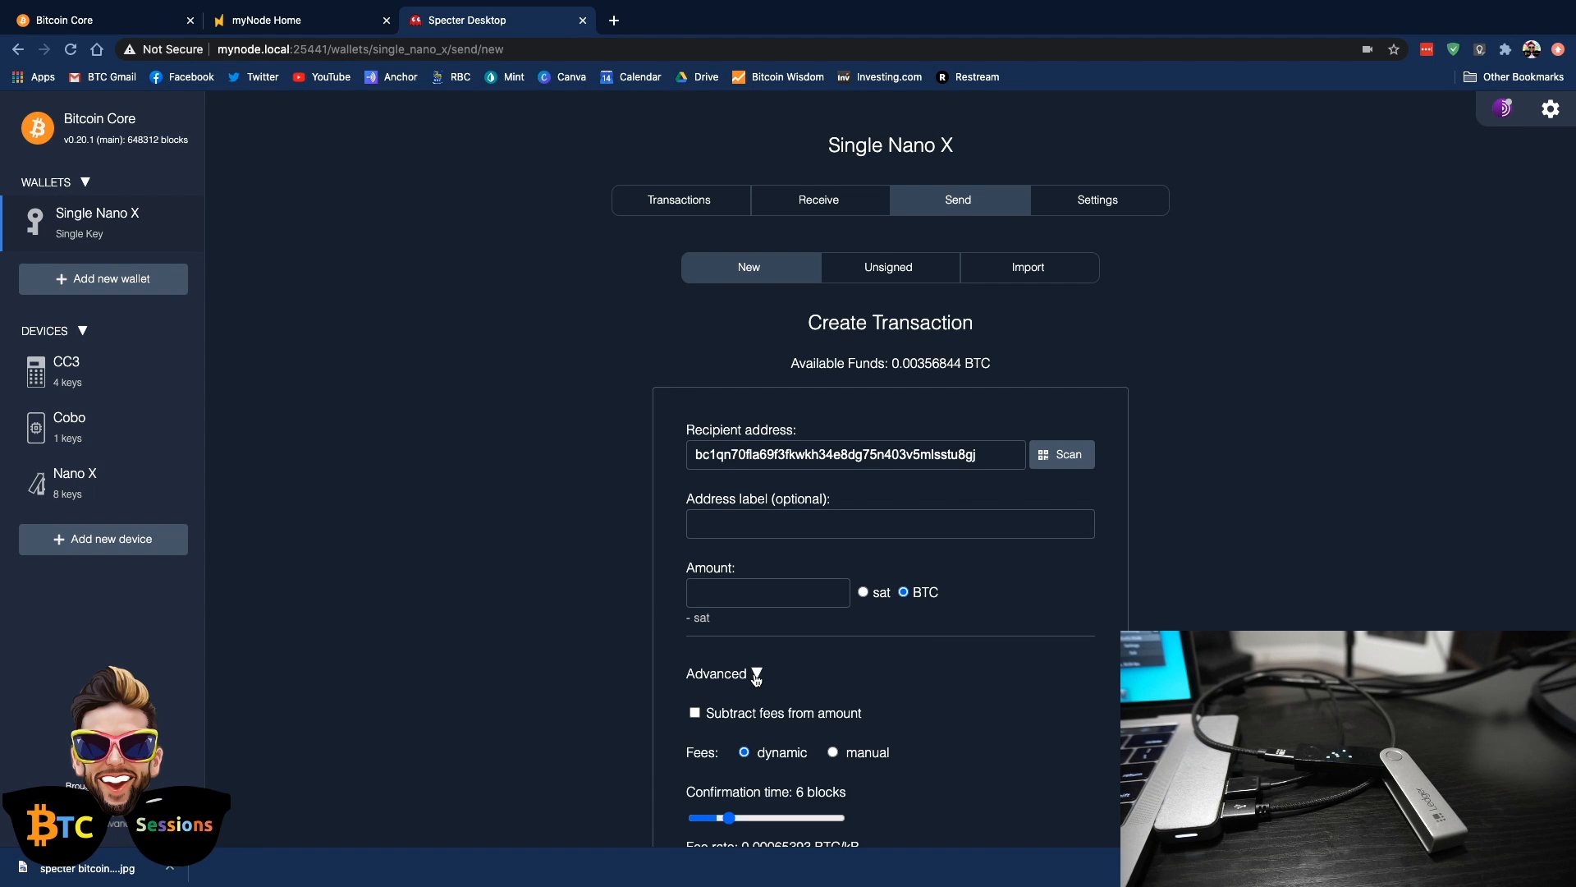
{"action": "scroll", "coordinate": [654, 631], "scroll_direction": "down", "scroll_amount": 3}
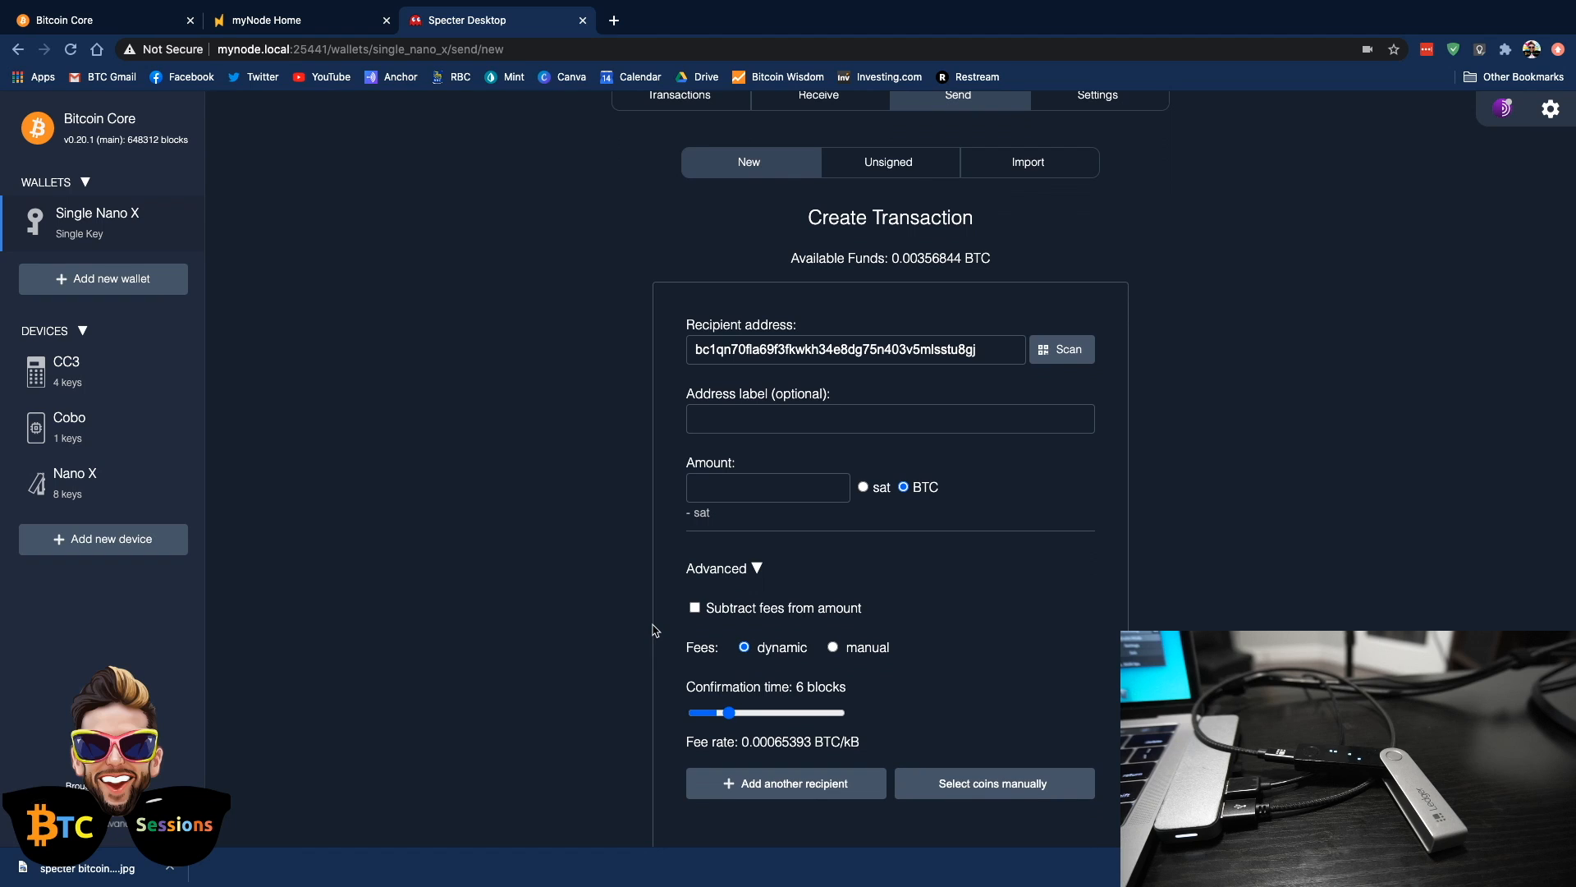
{"action": "double_click", "coordinate": [938, 258]}
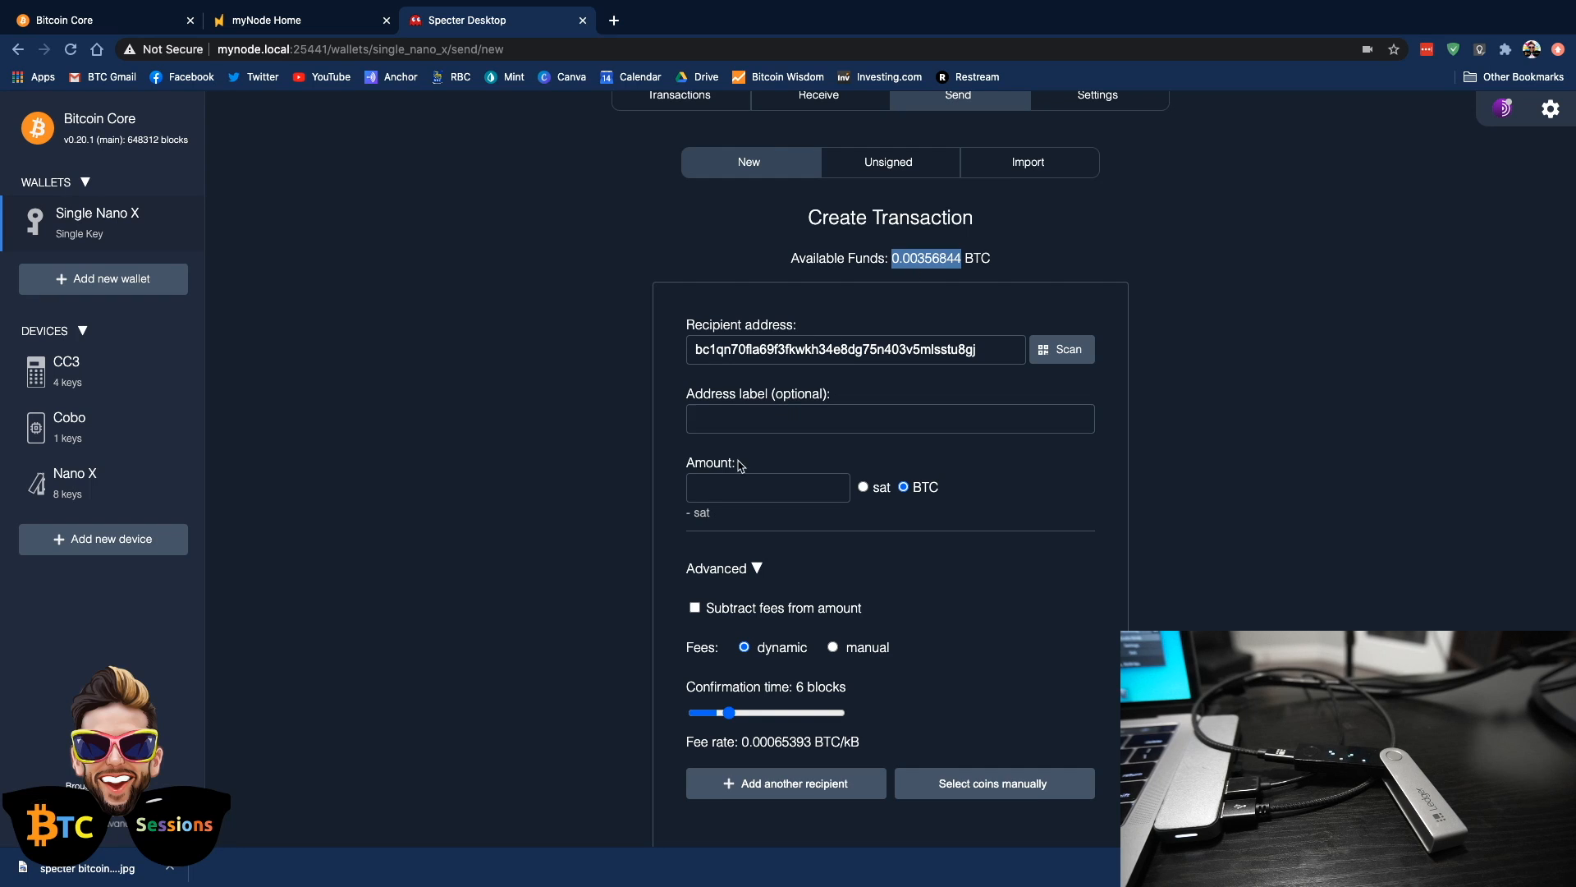
{"action": "left_click", "coordinate": [724, 484]}
{"action": "key", "text": "super+v"}
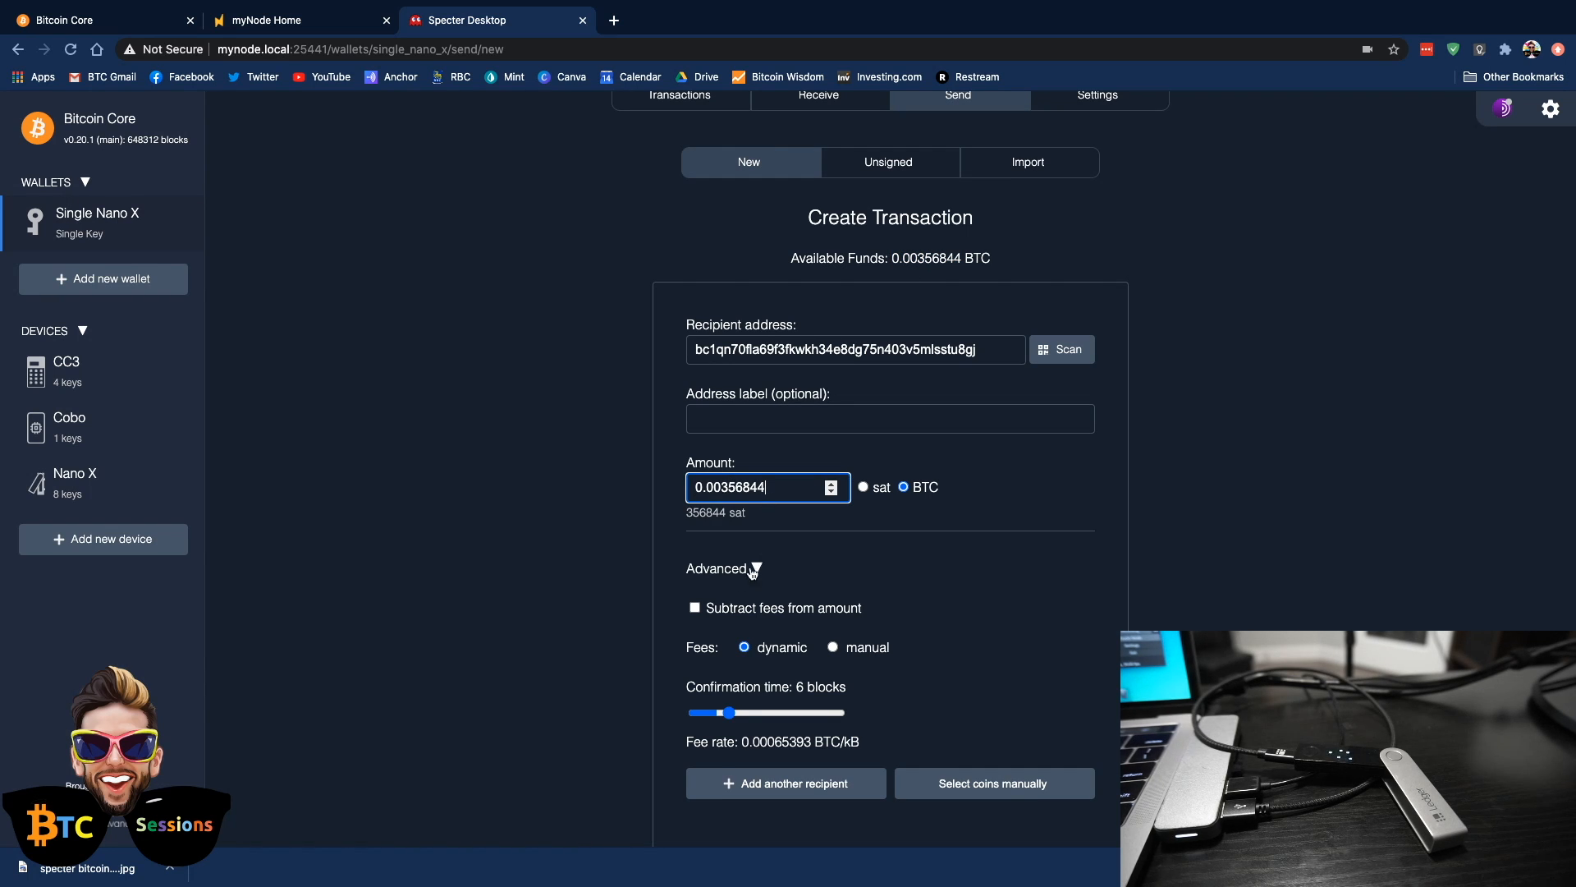
{"action": "left_click", "coordinate": [694, 608]}
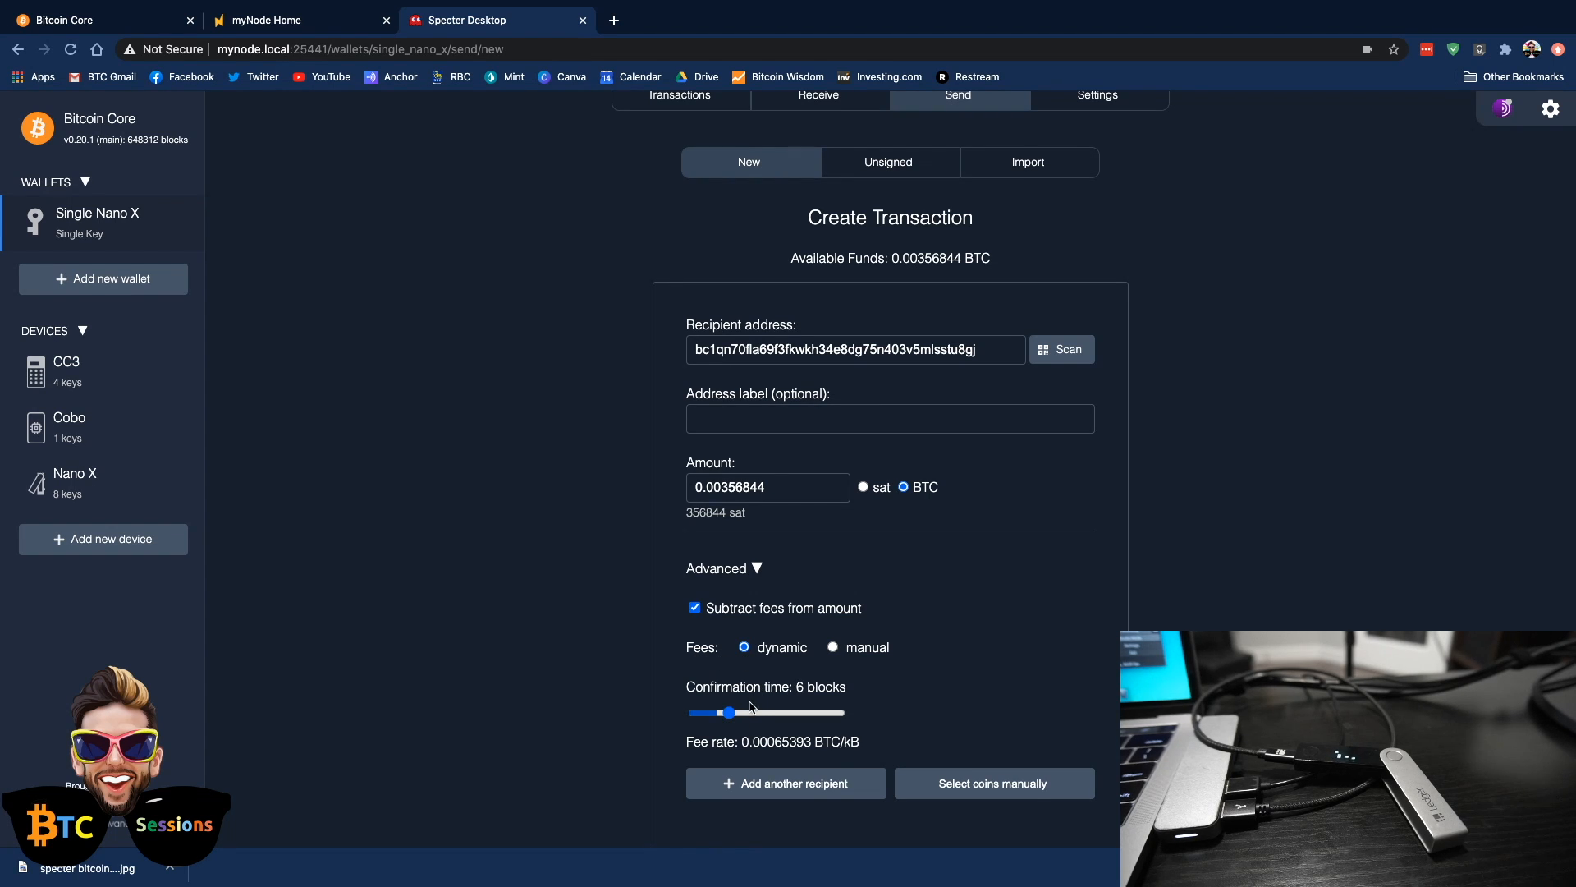
Use dynamic fees with a confirmation time of 11 blocks and create the unsigned transaction
{"action": "mouse_move", "coordinate": [737, 717]}
{"action": "left_mouse_down"}
{"action": "mouse_move", "coordinate": [809, 713]}
{"action": "mouse_move", "coordinate": [717, 704]}
{"action": "mouse_move", "coordinate": [857, 719]}
{"action": "mouse_move", "coordinate": [756, 716]}
{"action": "left_mouse_up"}
{"action": "left_click", "coordinate": [833, 649]}
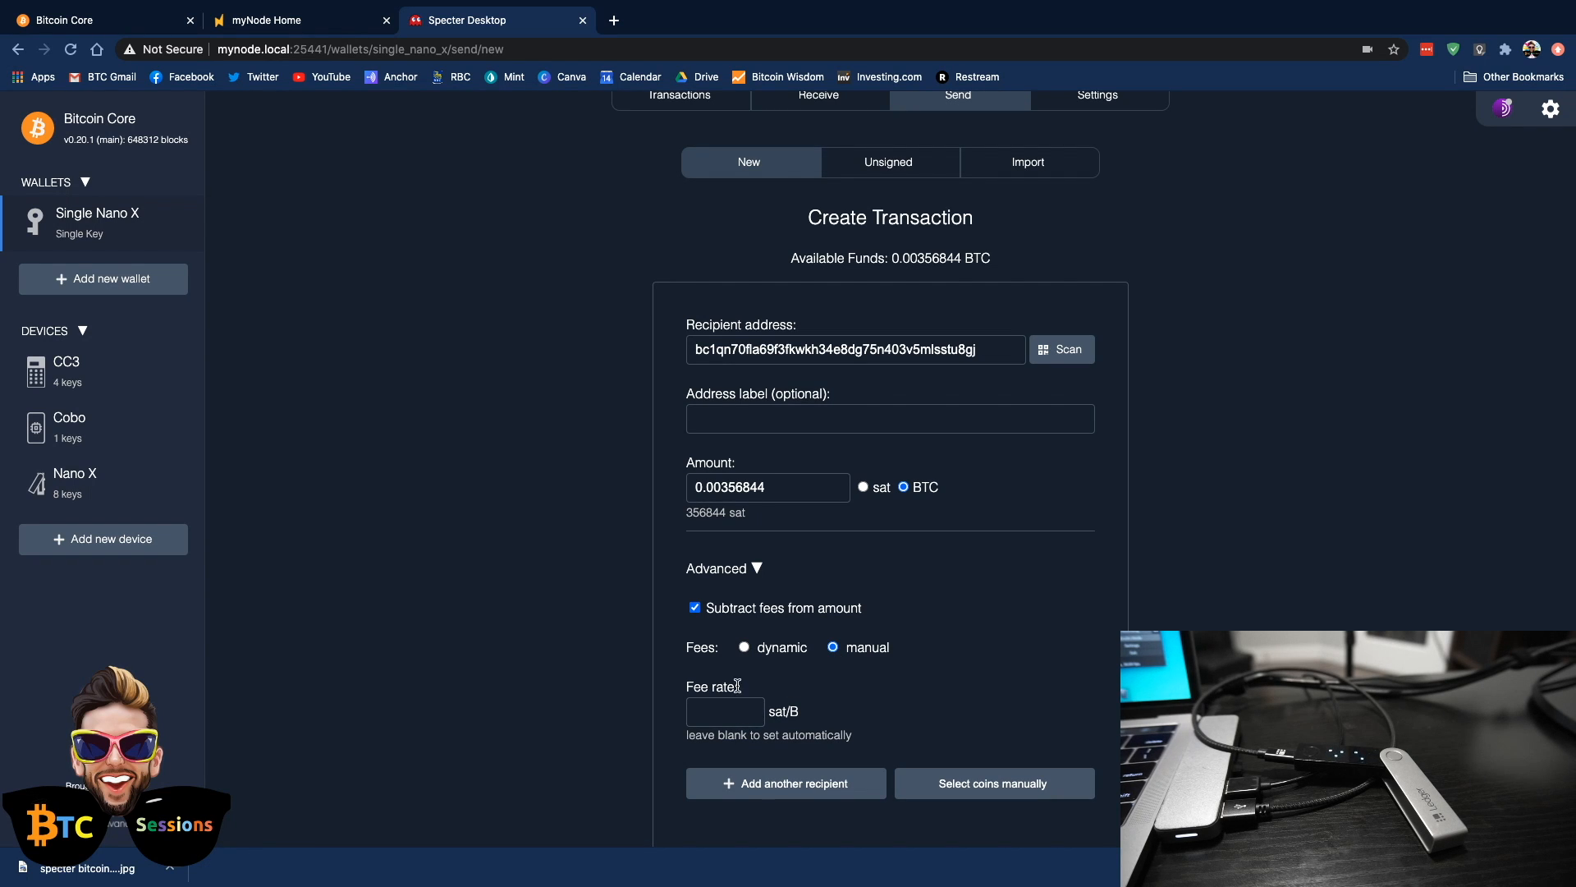
{"action": "left_click", "coordinate": [743, 648]}
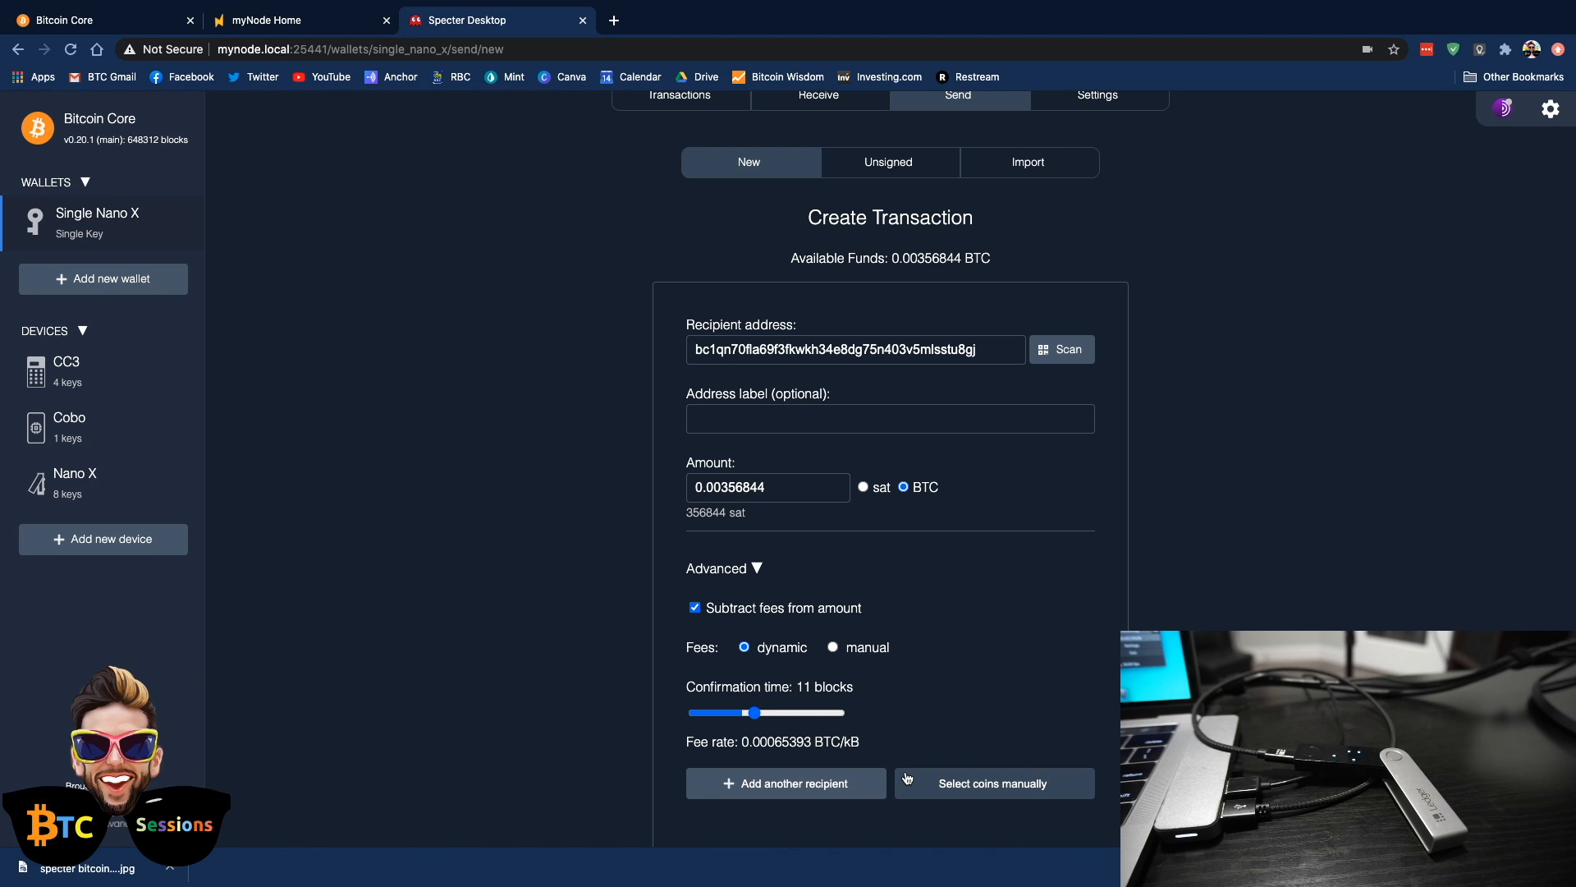
{"action": "scroll", "coordinate": [876, 721], "scroll_direction": "down", "scroll_amount": 1}
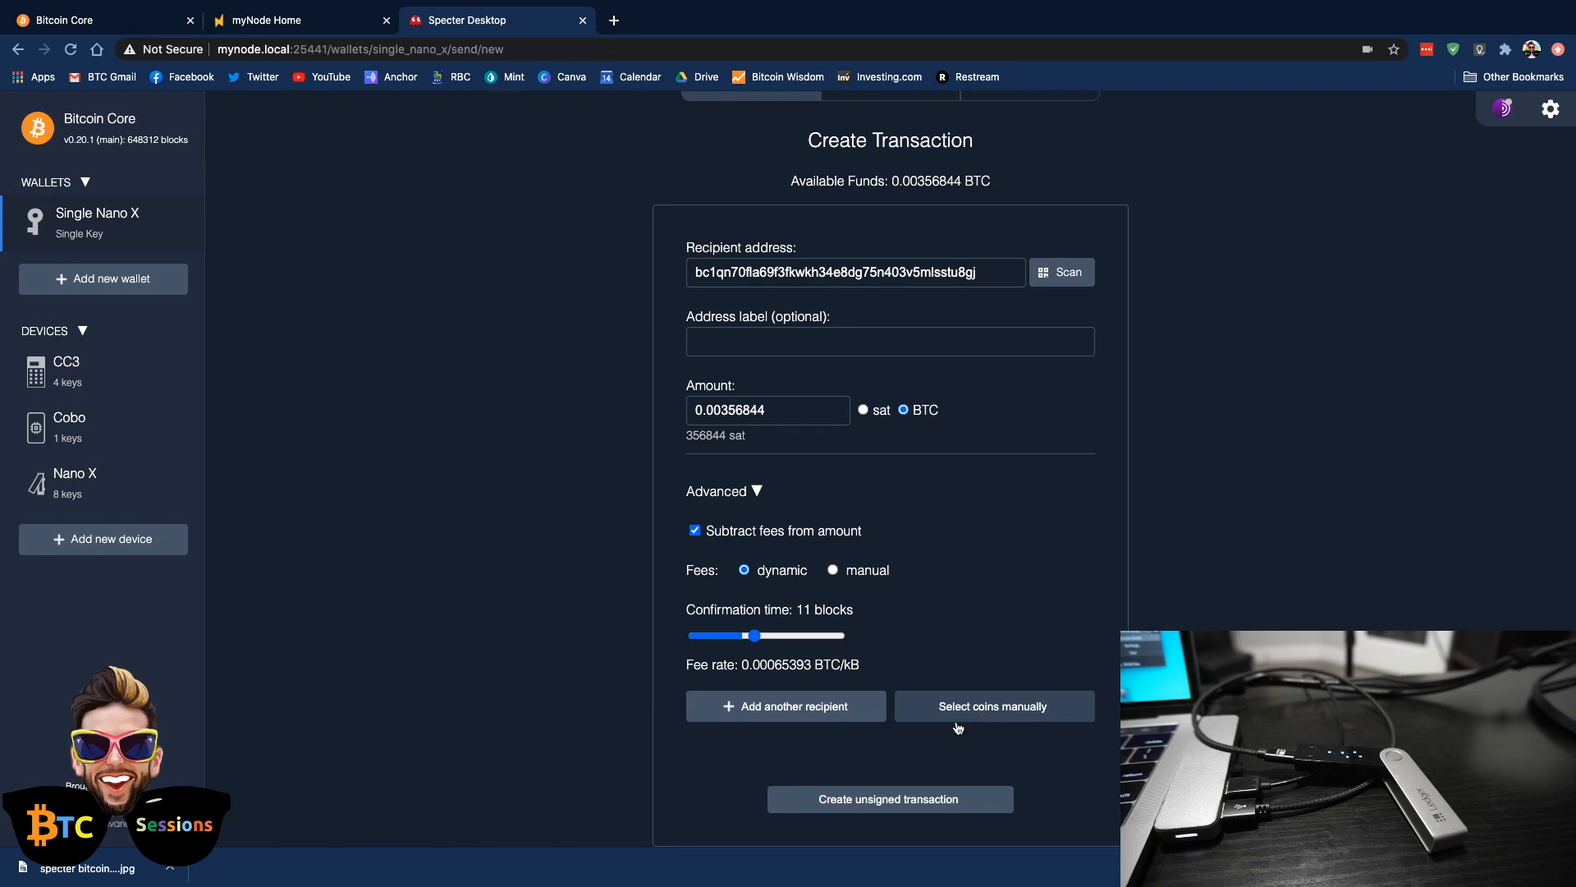
{"action": "left_click", "coordinate": [860, 800]}
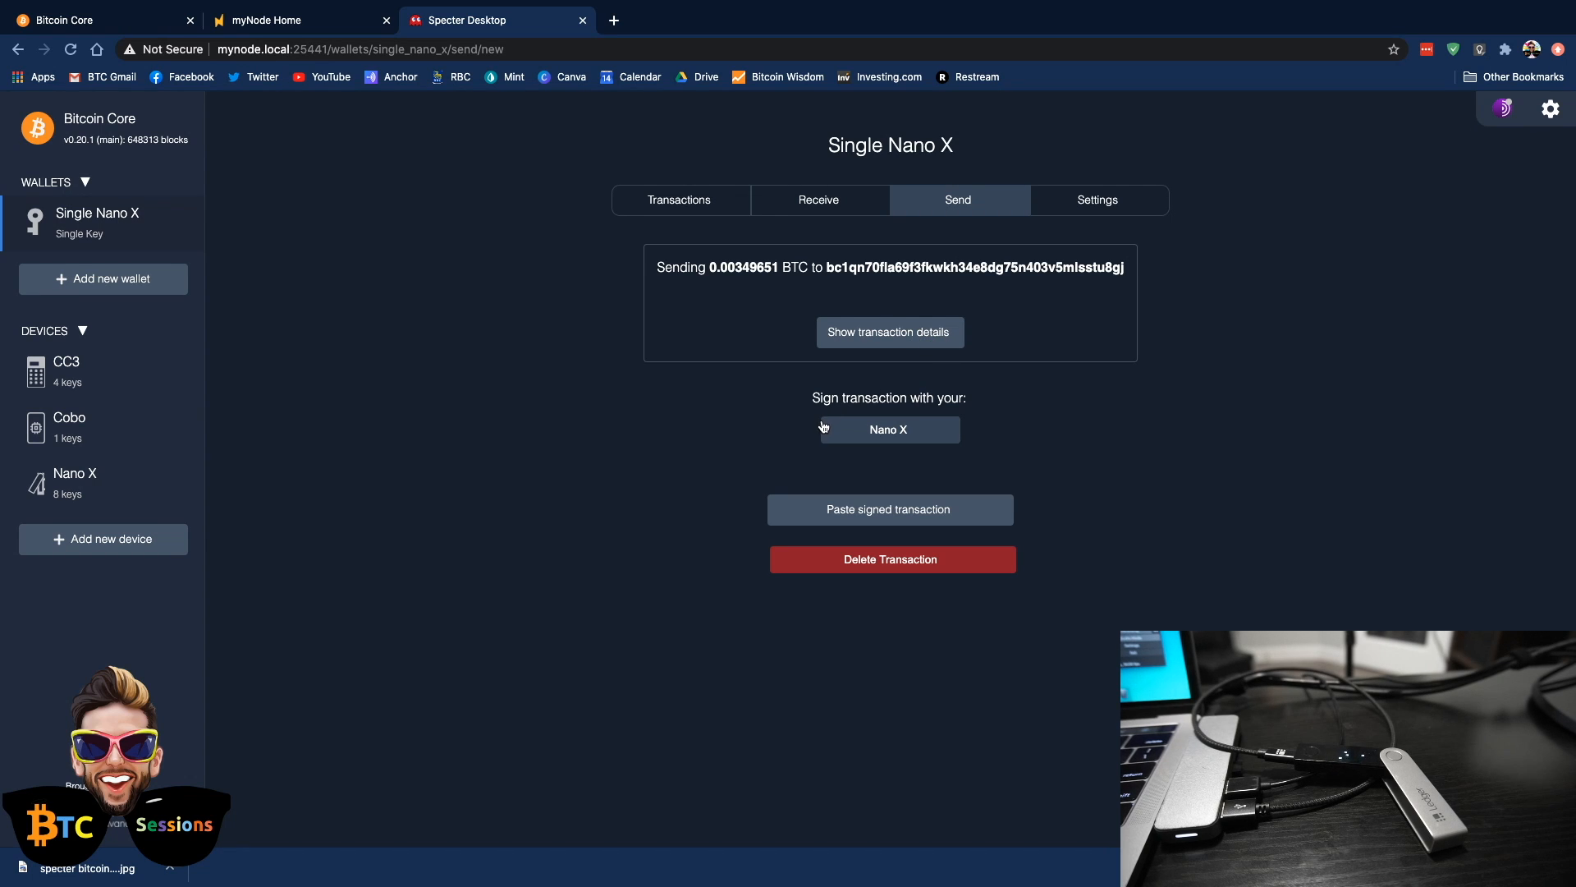
Sign the transaction over USB with the connected Ledger Nano X and broadcast it through the node
{"action": "left_click", "coordinate": [886, 439]}
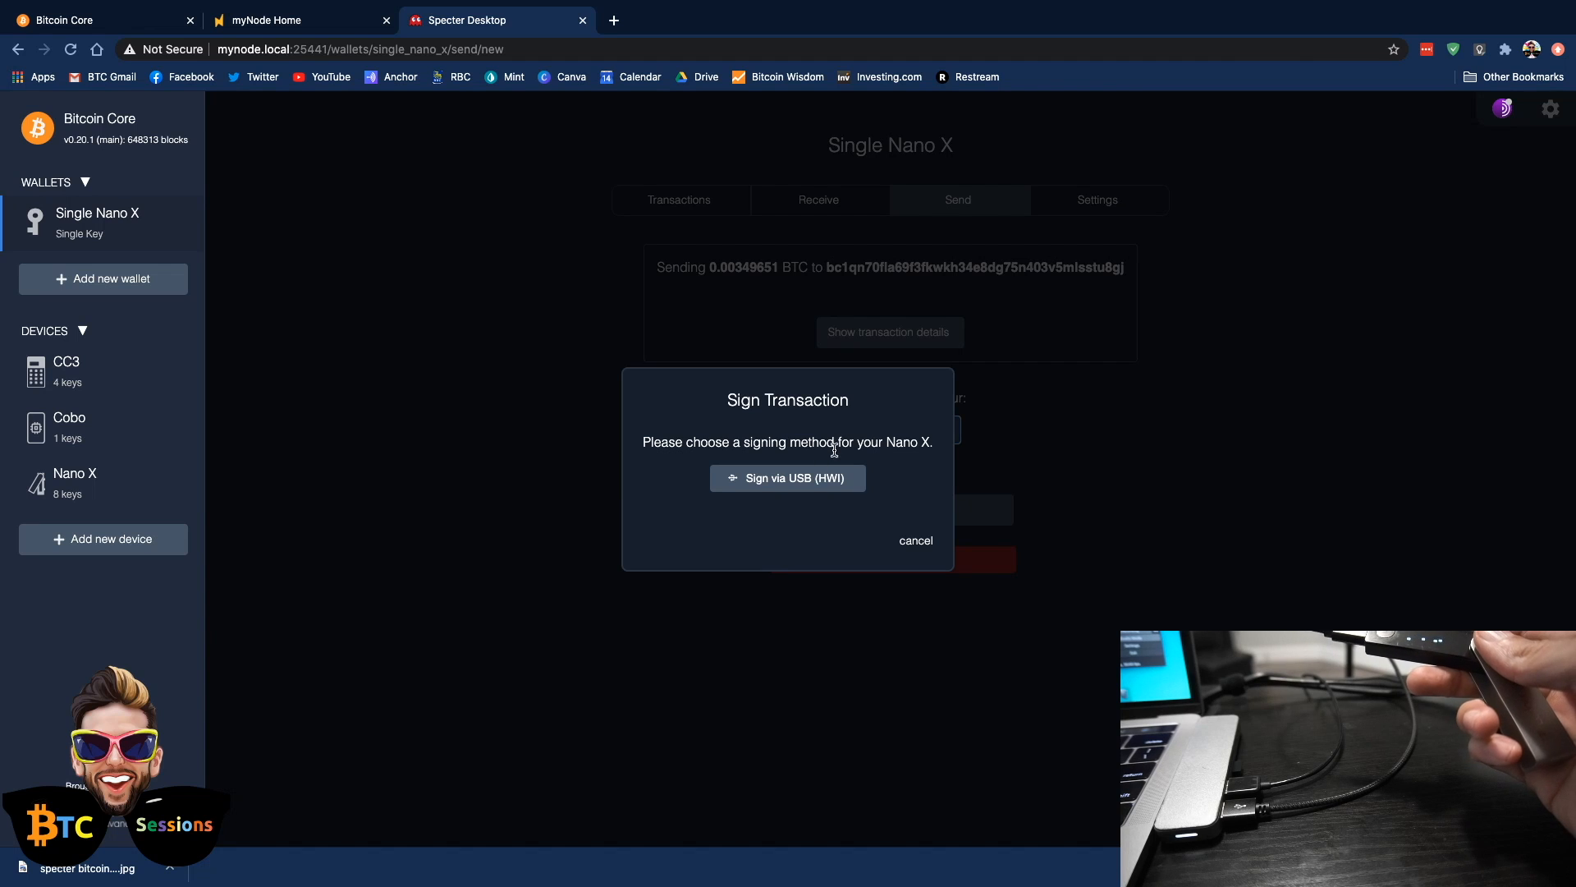
{"action": "left_click", "coordinate": [780, 478]}
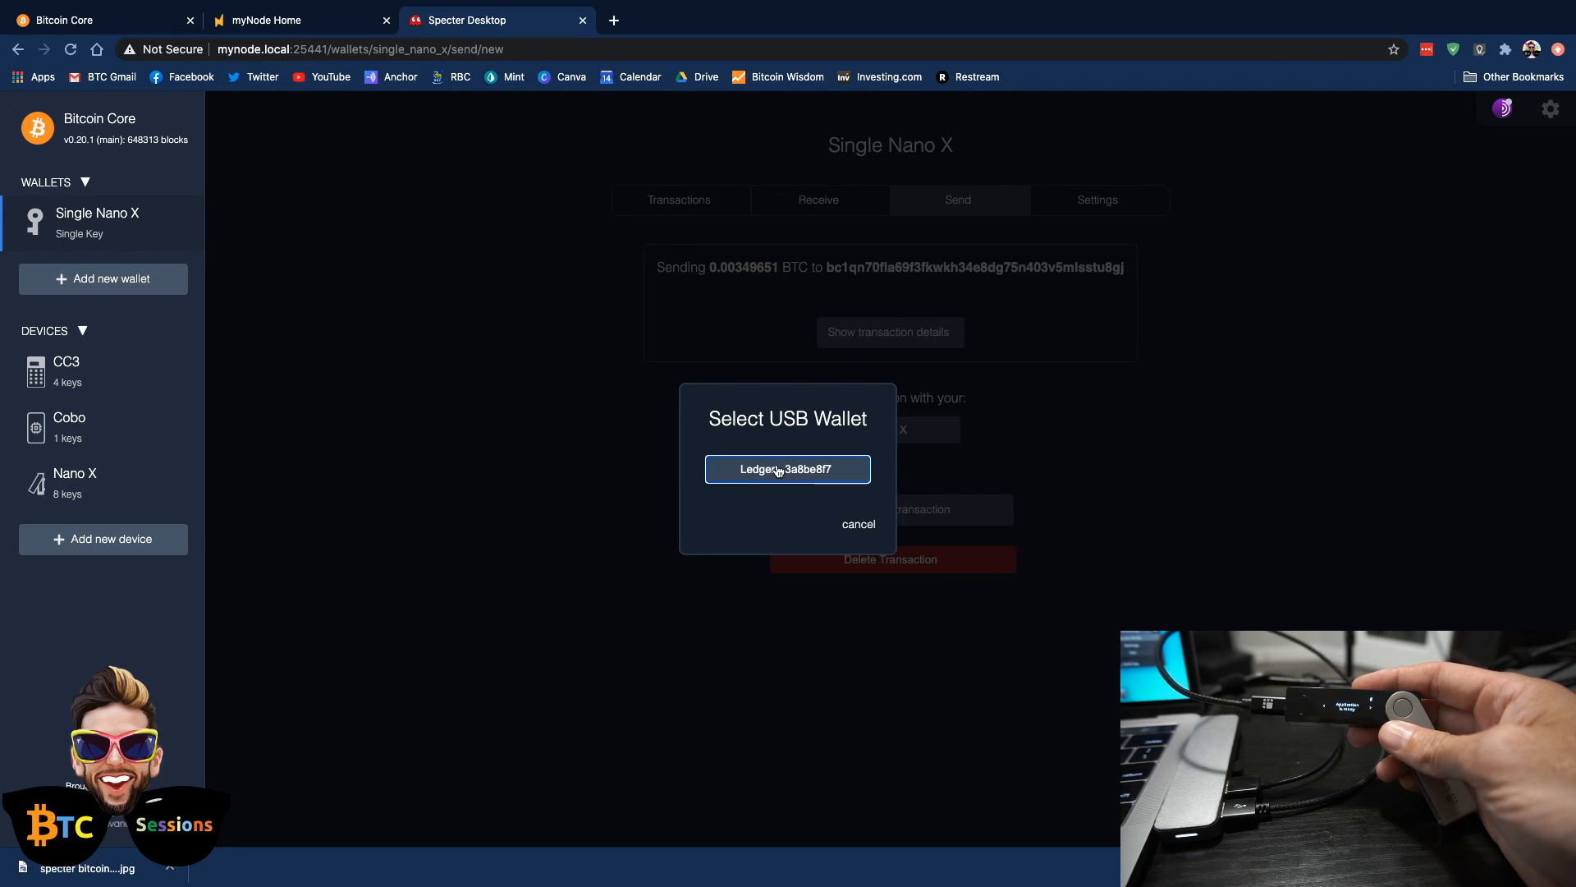
{"action": "left_click", "coordinate": [779, 471]}
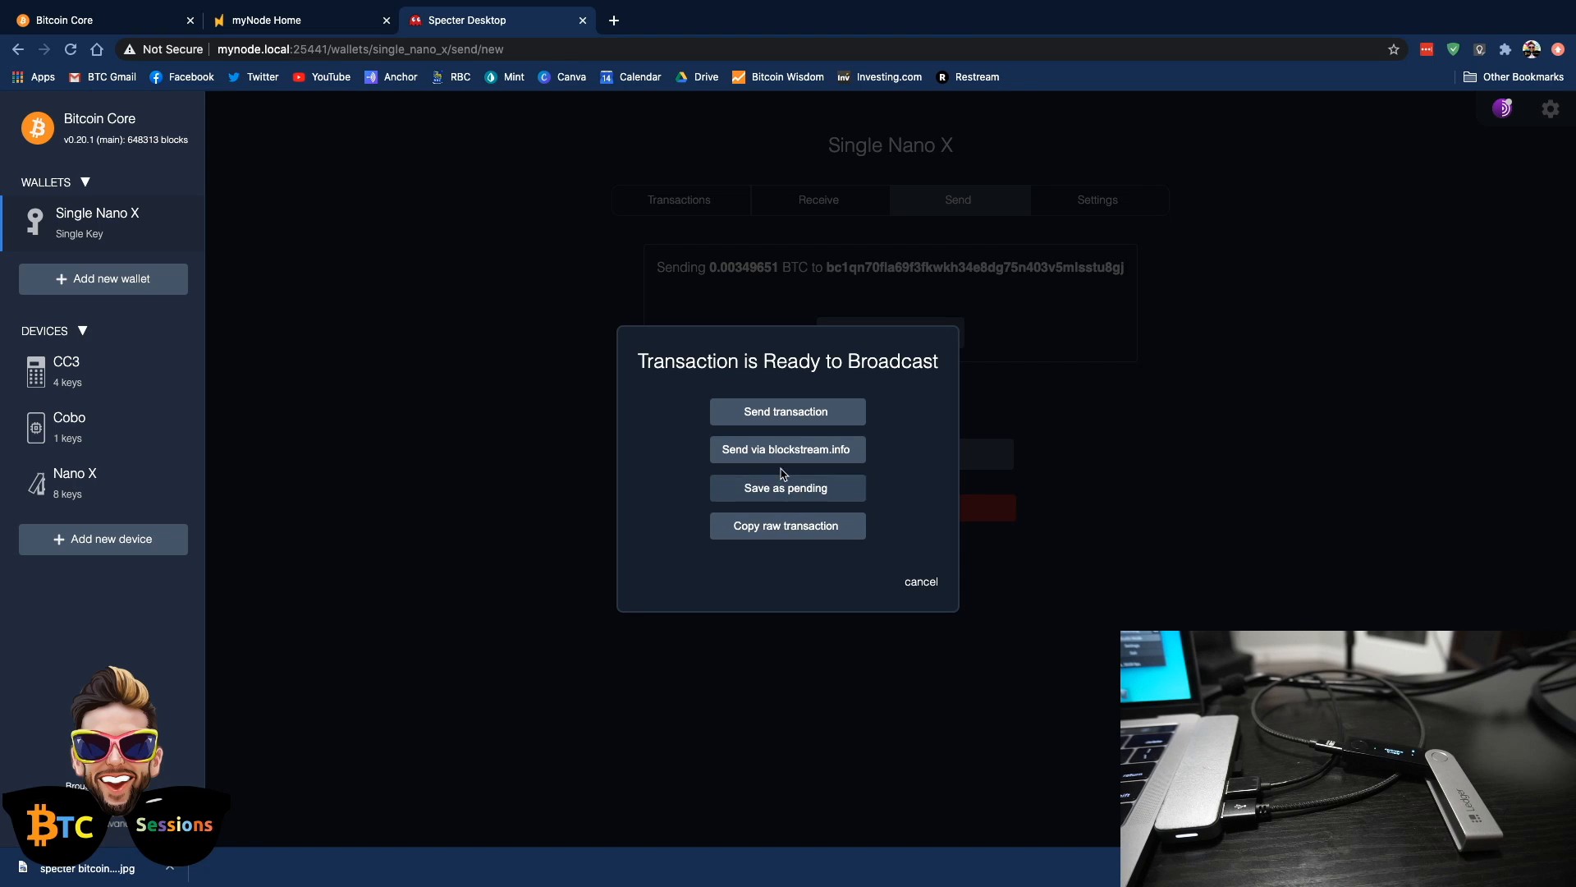
{"action": "left_click", "coordinate": [789, 420]}
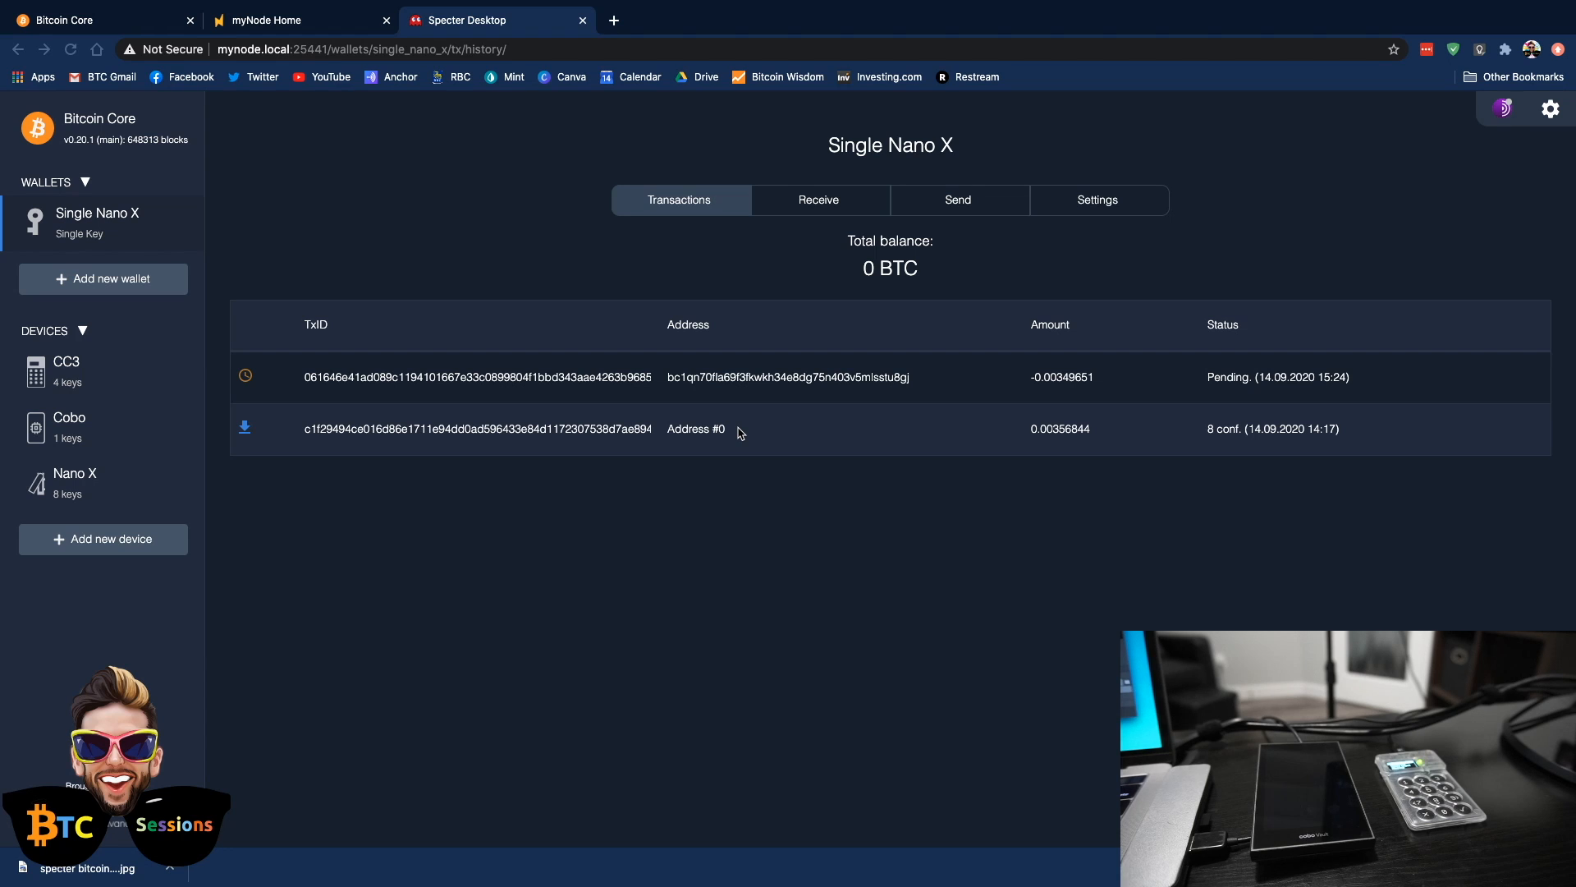
Create a 2-of-3 Segwit multisignature wallet named Multisig with CC3, Cobo and Nano X as cosigners
{"action": "left_click", "coordinate": [107, 282]}
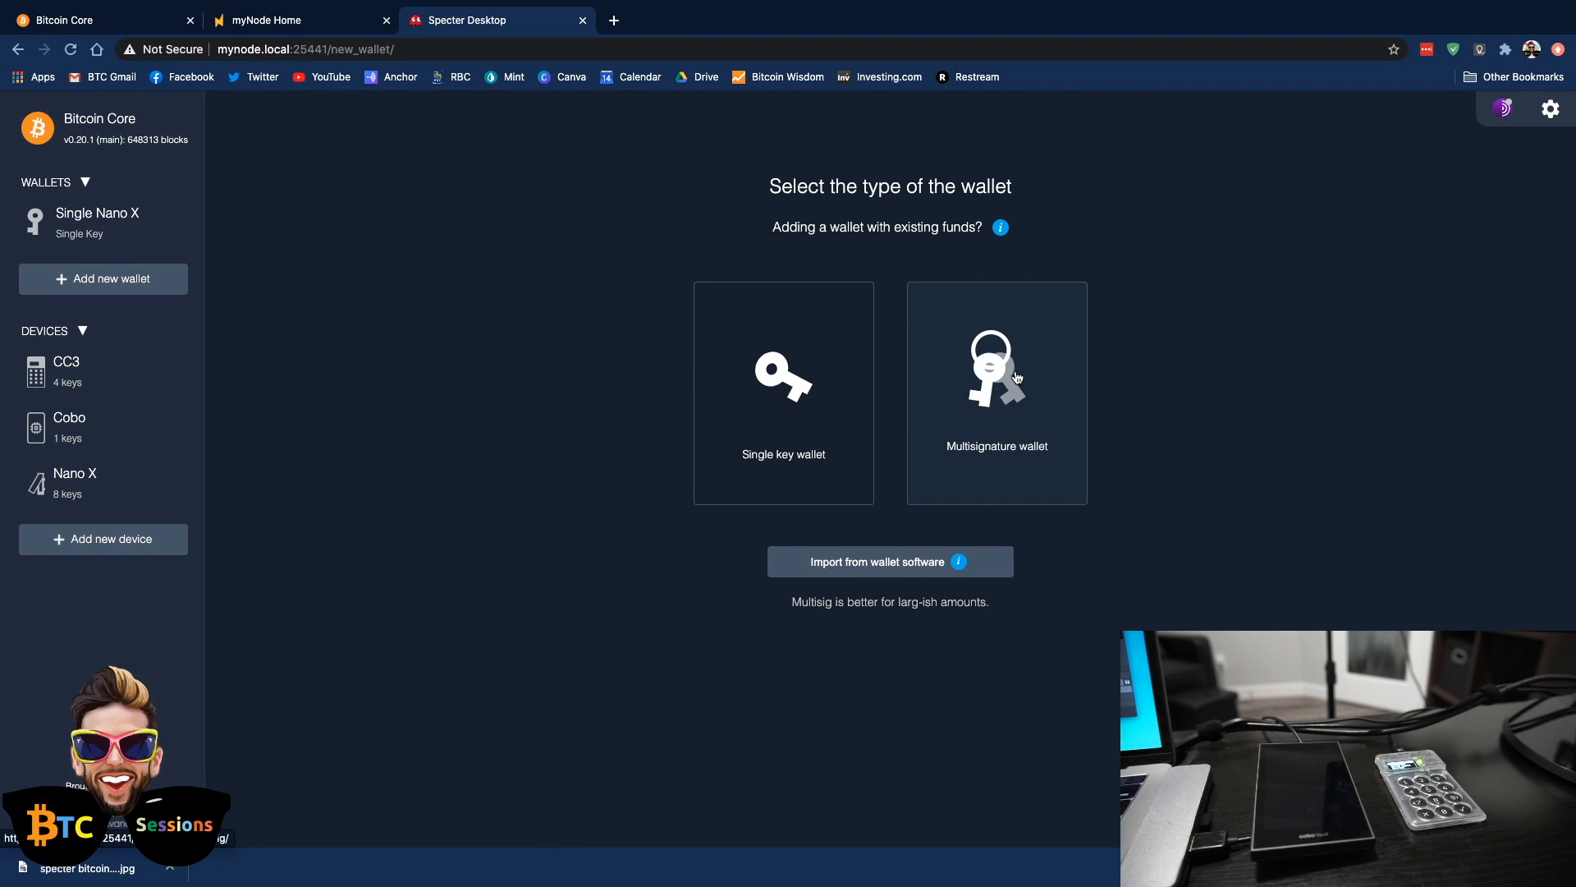
{"action": "left_click", "coordinate": [1017, 380]}
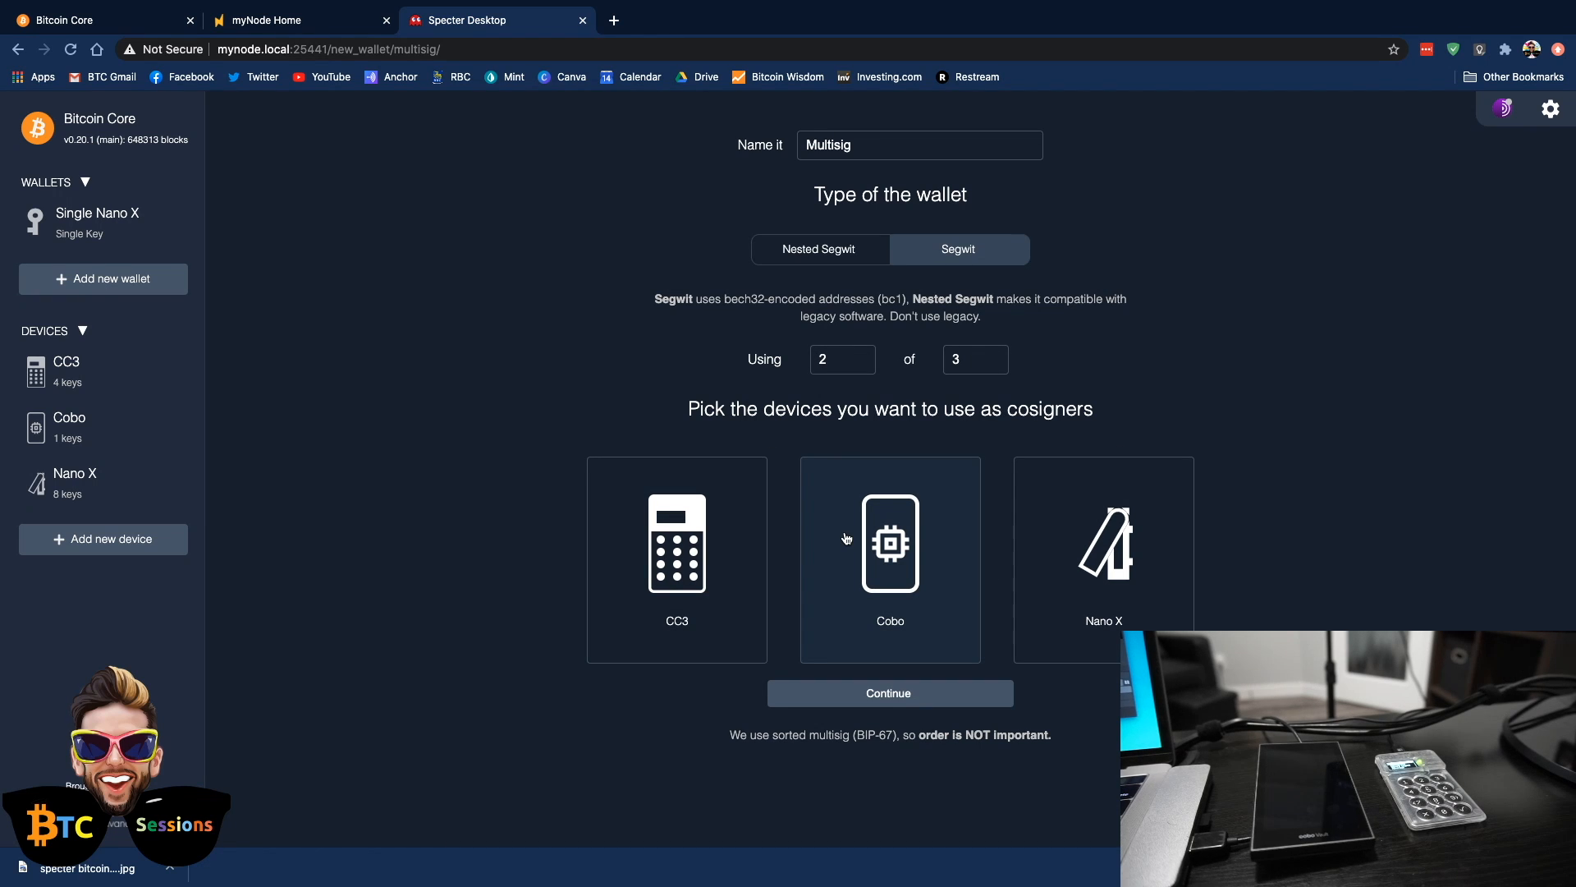
{"action": "left_click", "coordinate": [643, 542]}
{"action": "left_click", "coordinate": [877, 537]}
{"action": "left_click", "coordinate": [1122, 532]}
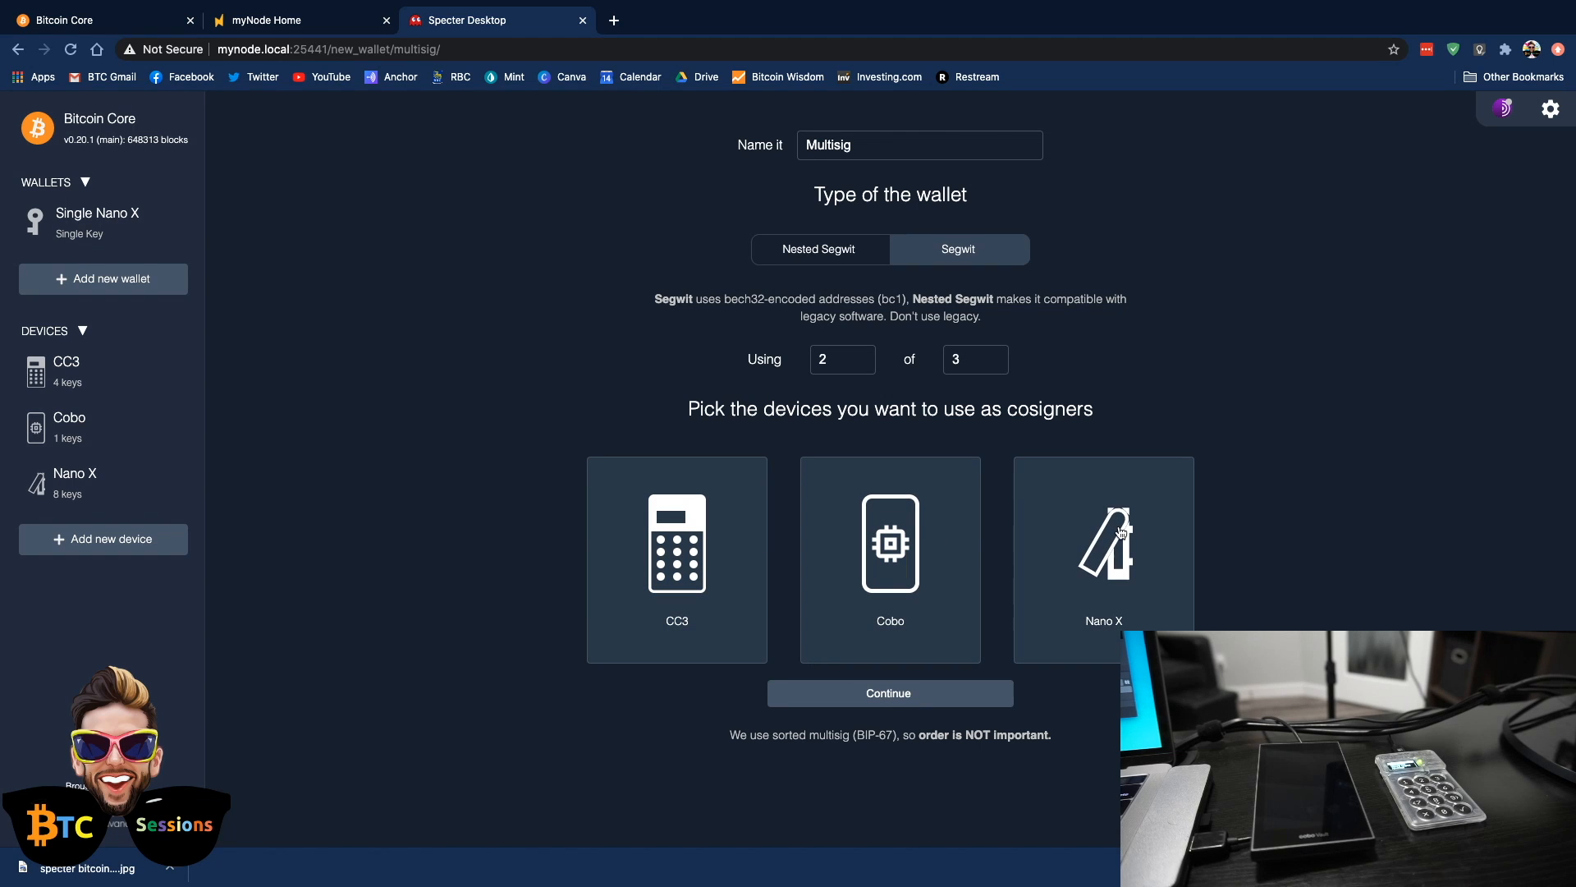
{"action": "left_click", "coordinate": [896, 695]}
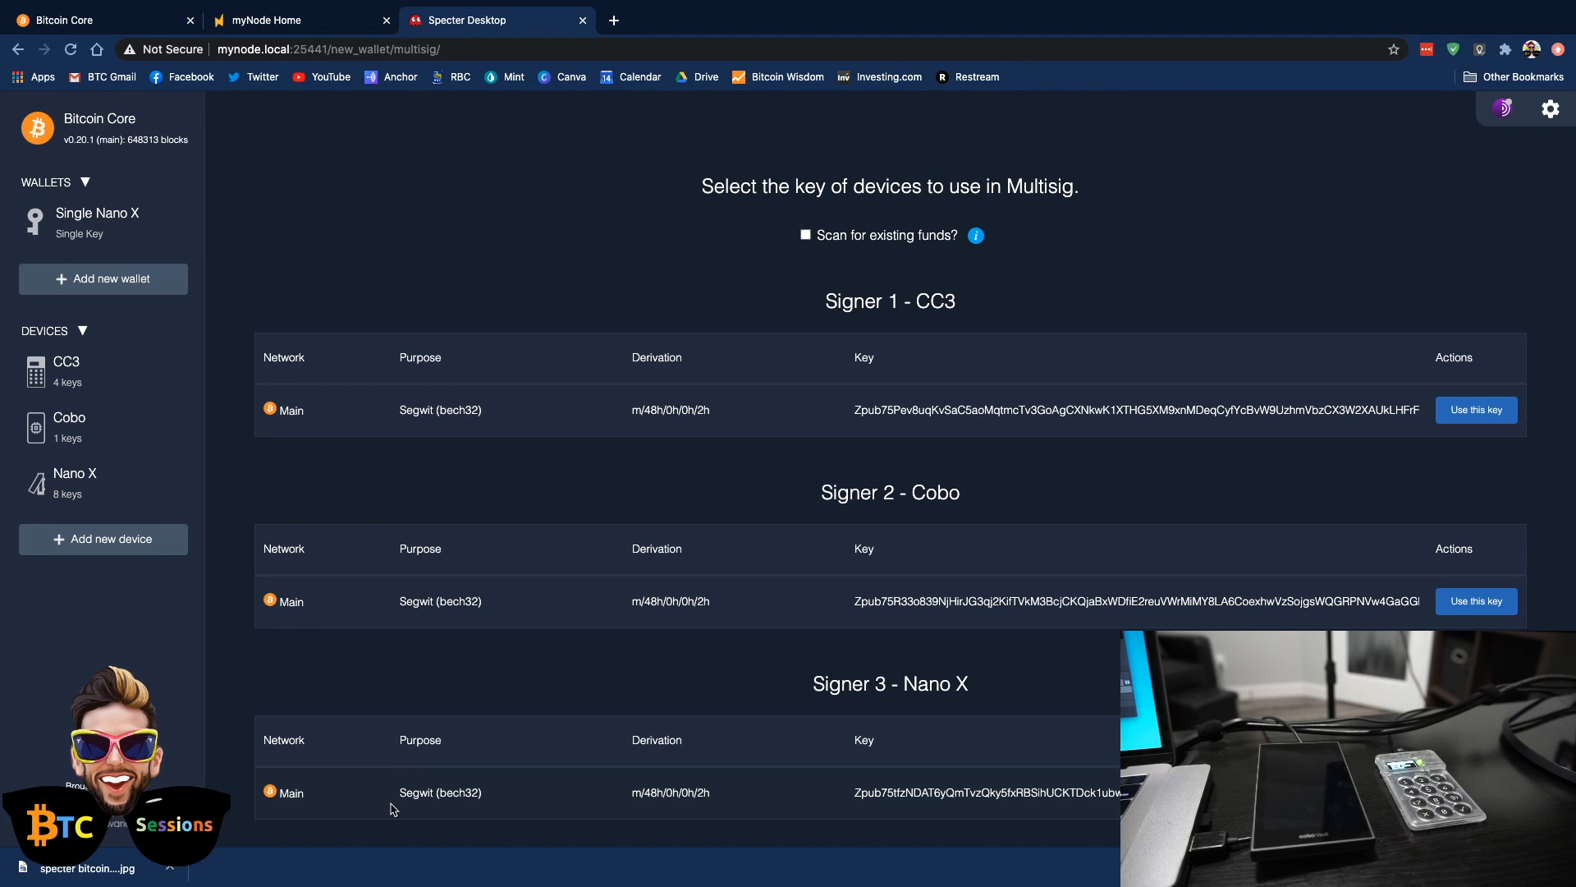
{"action": "scroll", "coordinate": [641, 685], "scroll_direction": "down", "scroll_amount": 3}
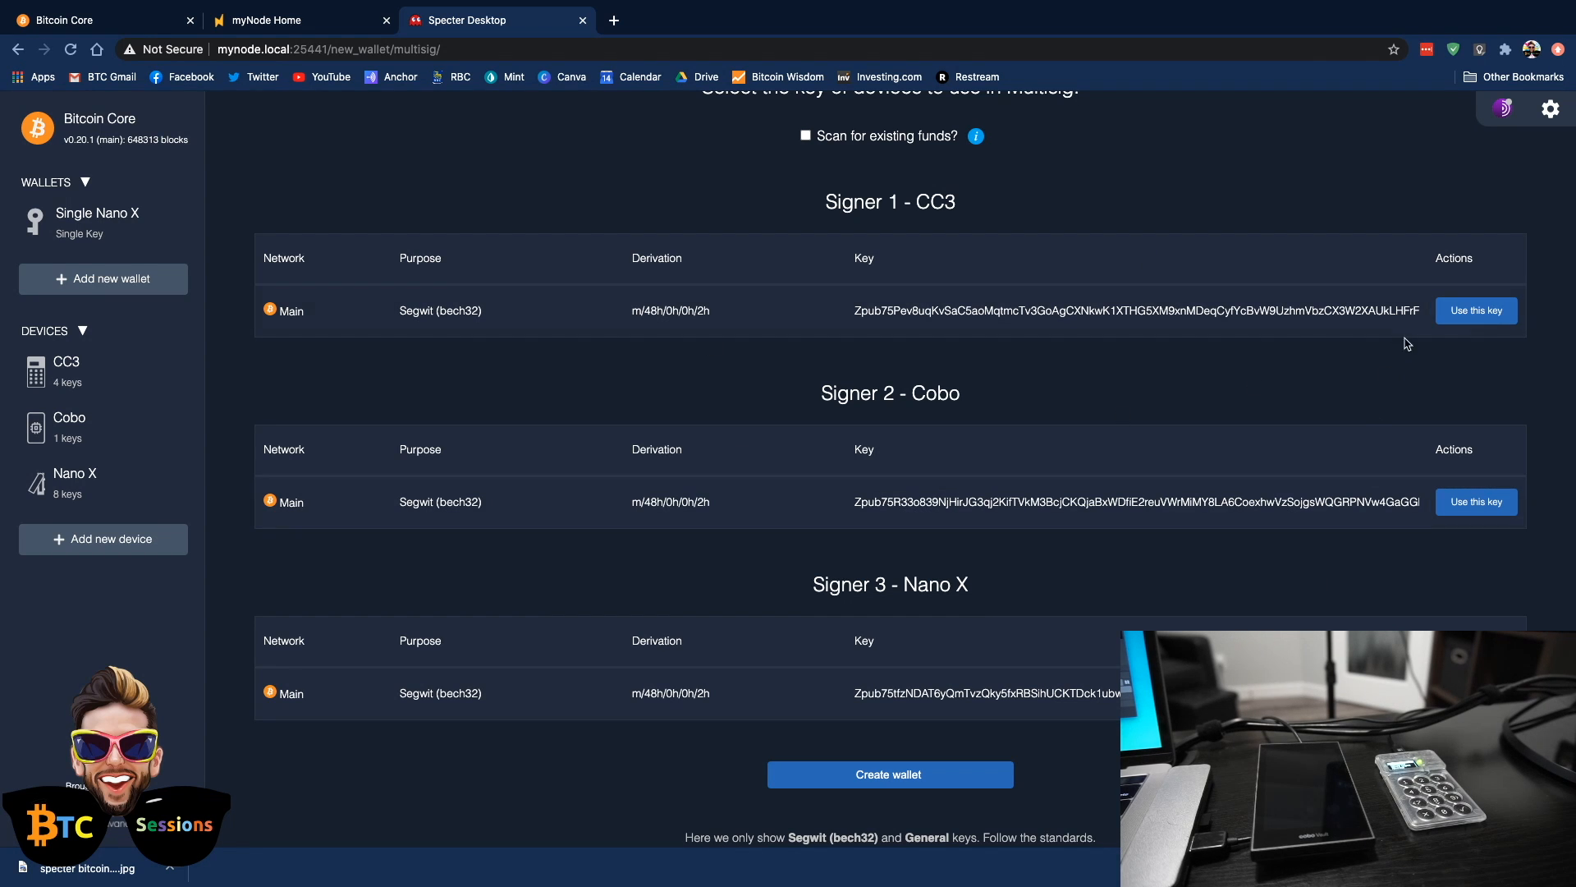
{"action": "left_click", "coordinate": [889, 776]}
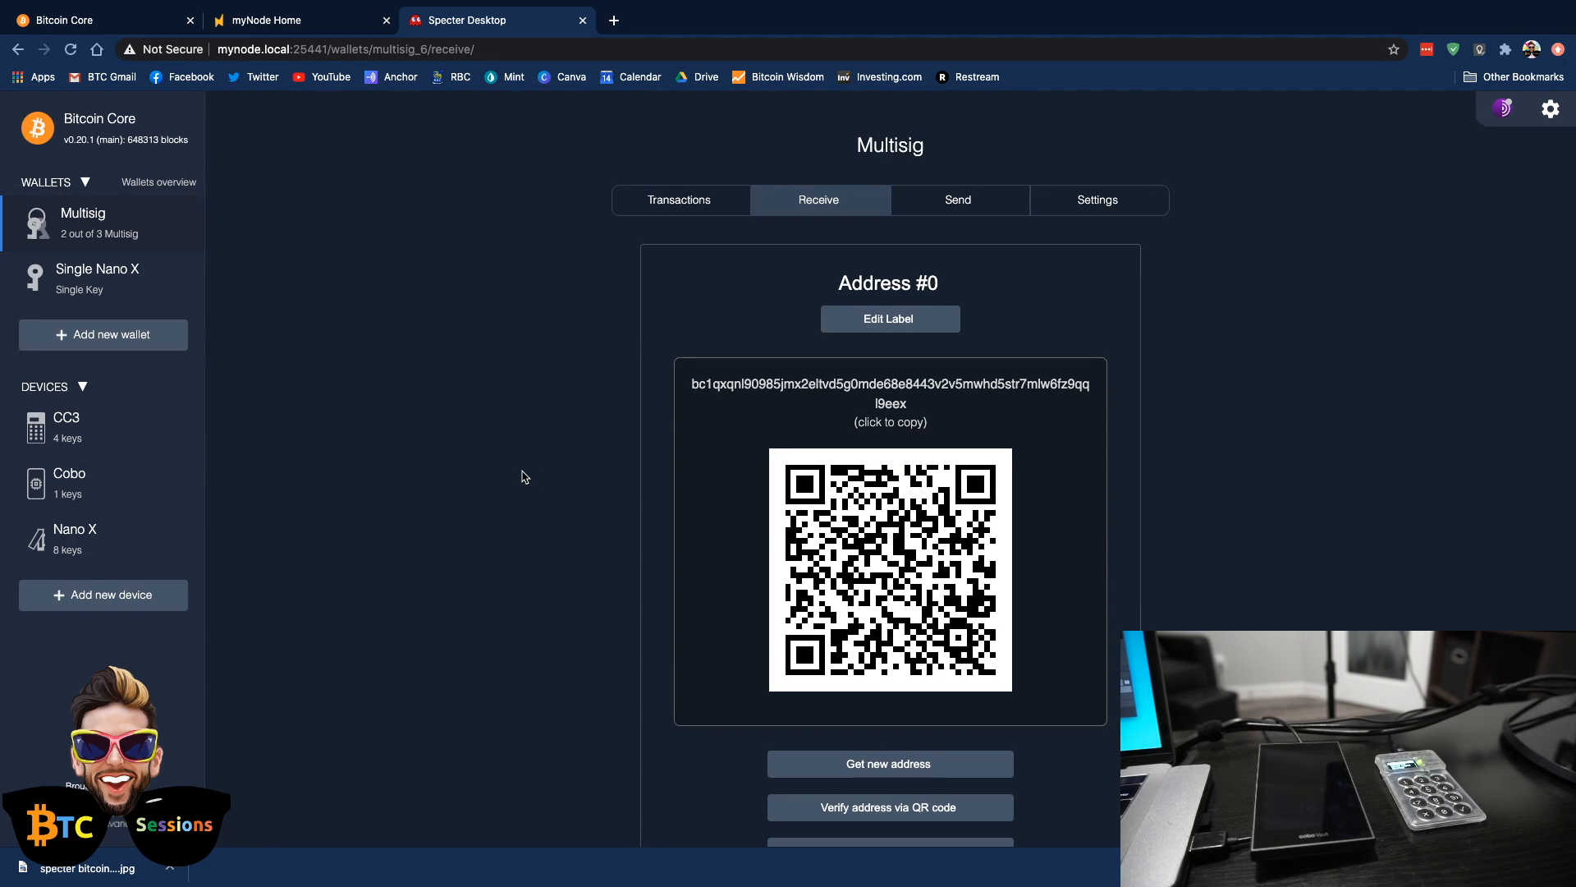
Examine the Multisig wallet's receiving address and its keypool, rescan and device export settings
{"action": "scroll", "coordinate": [523, 477], "scroll_direction": "down", "scroll_amount": 2}
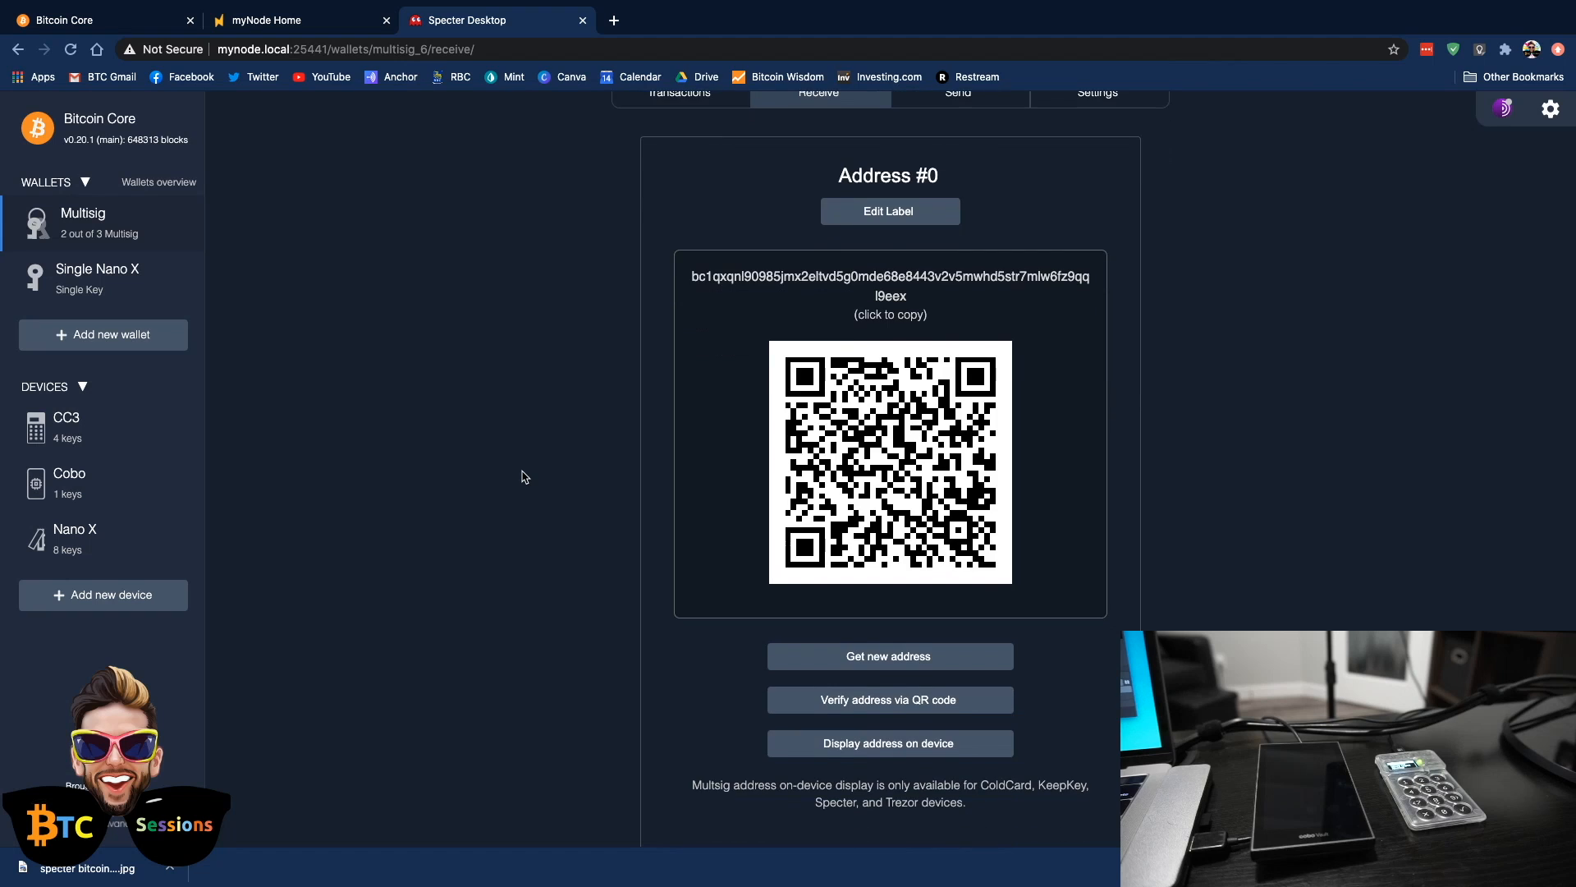
{"action": "scroll", "coordinate": [520, 475], "scroll_direction": "up", "scroll_amount": 2}
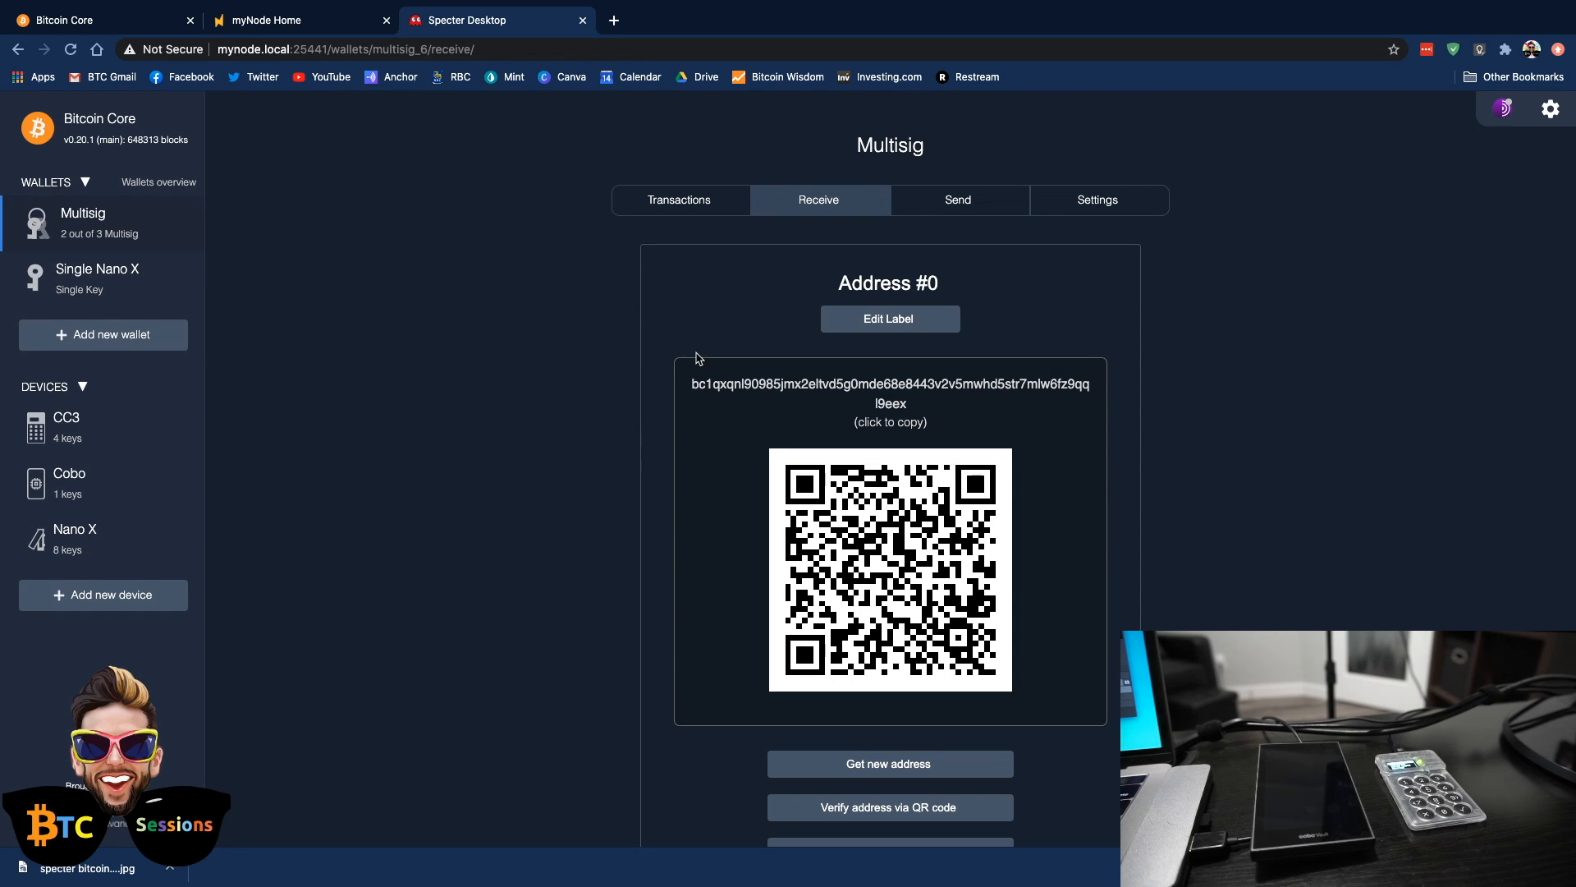
{"action": "left_click", "coordinate": [1084, 208]}
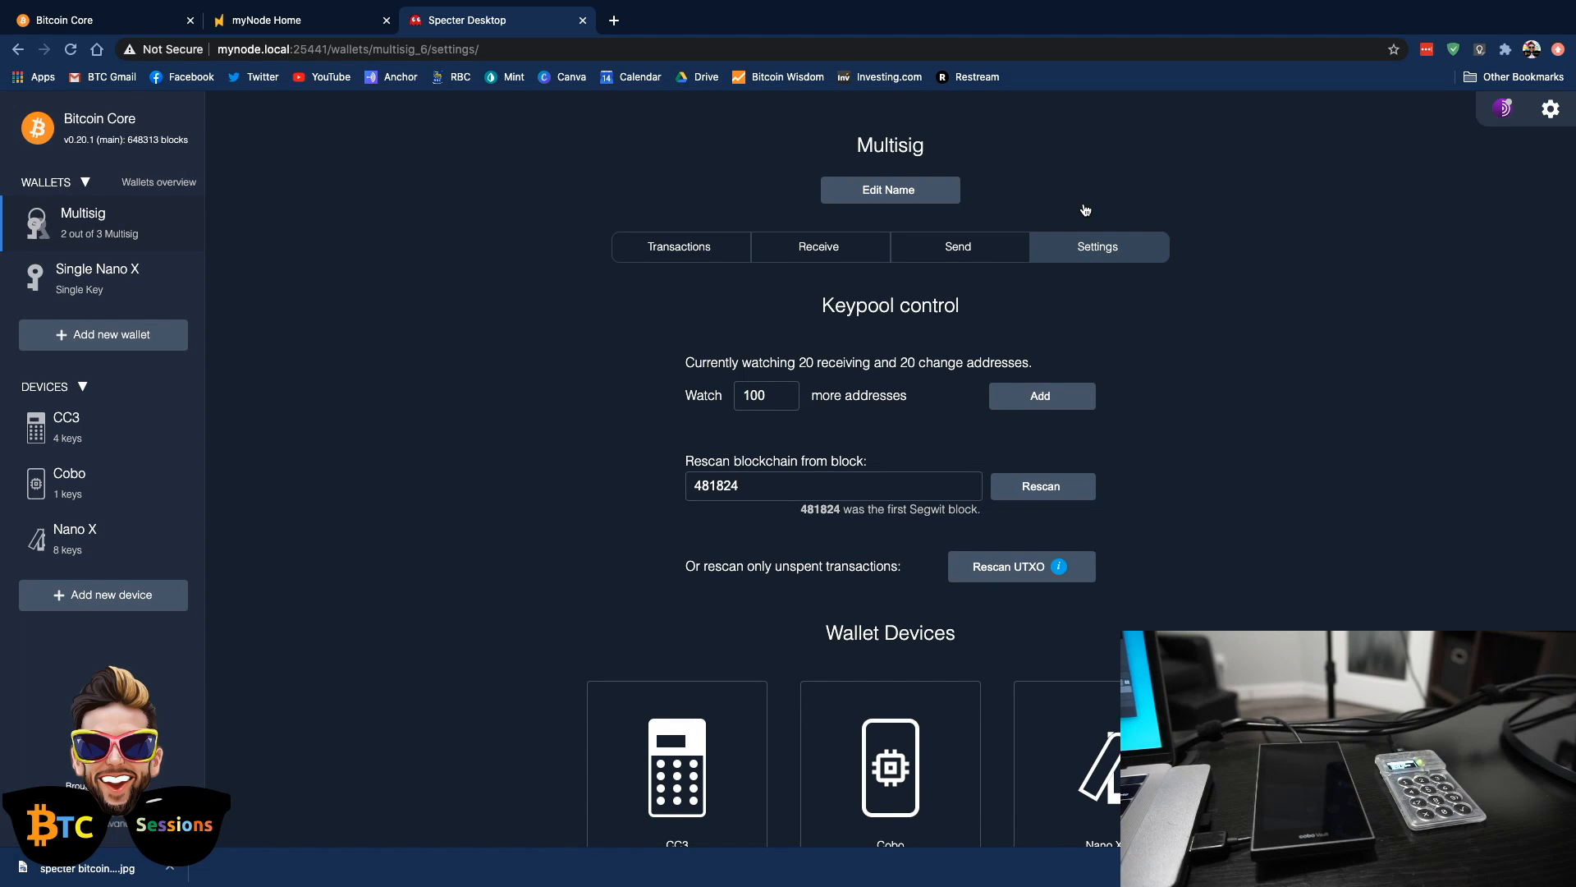
{"action": "scroll", "coordinate": [1235, 554], "scroll_direction": "down", "scroll_amount": 3}
{"action": "scroll", "coordinate": [1236, 554], "scroll_direction": "up", "scroll_amount": 3}
{"action": "scroll", "coordinate": [1235, 554], "scroll_direction": "down", "scroll_amount": 8}
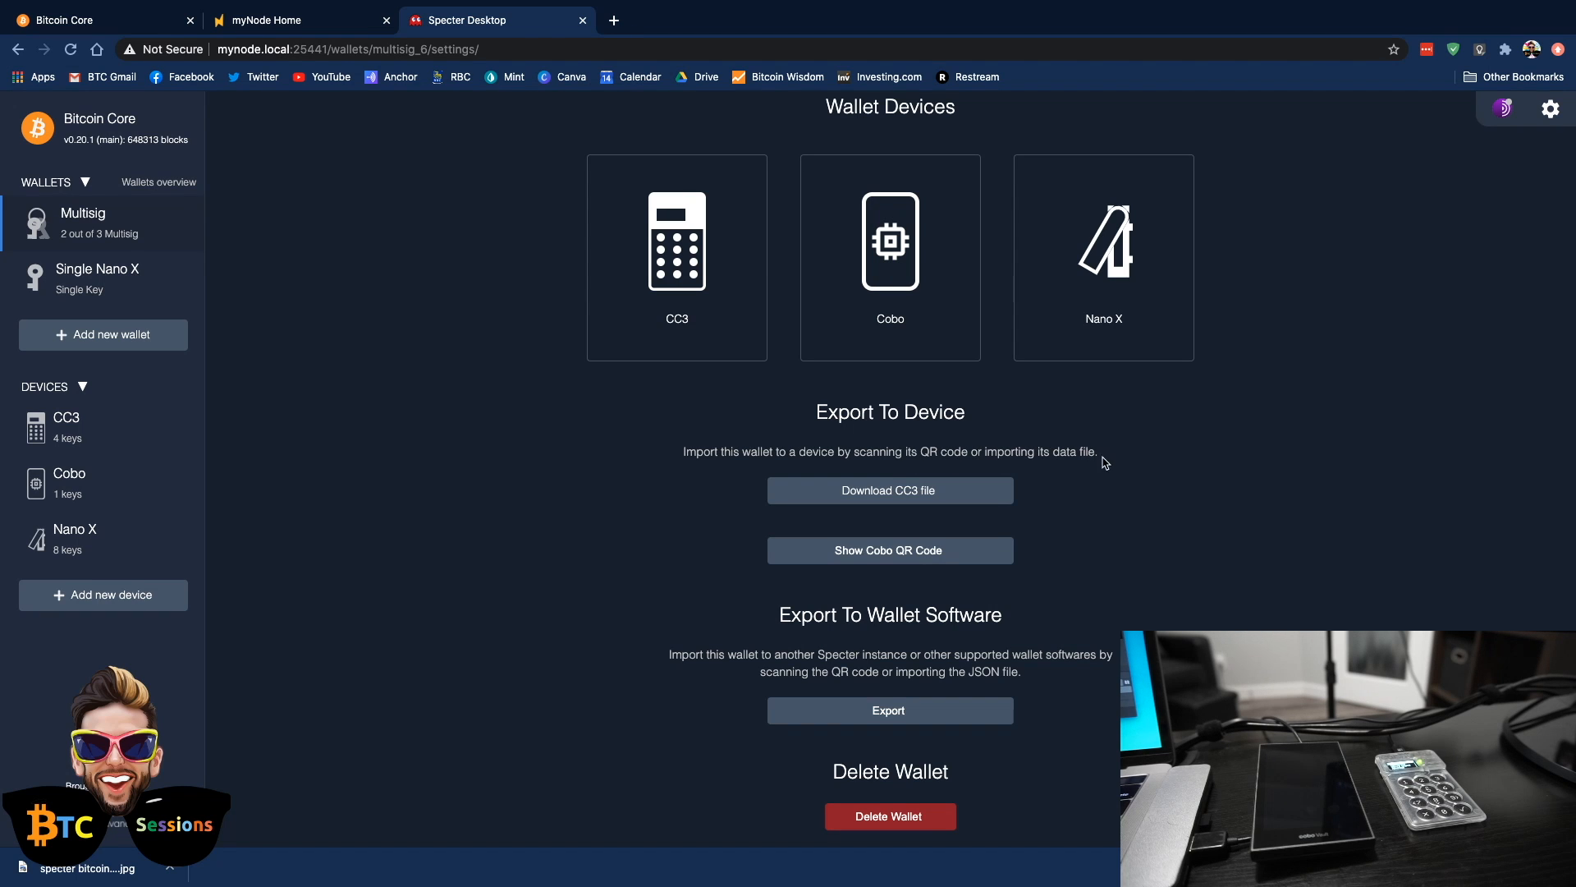
Export the Multisig wallet to the Cobo by displaying its animated QR code for scanning, and close the code
{"action": "left_click", "coordinate": [894, 553]}
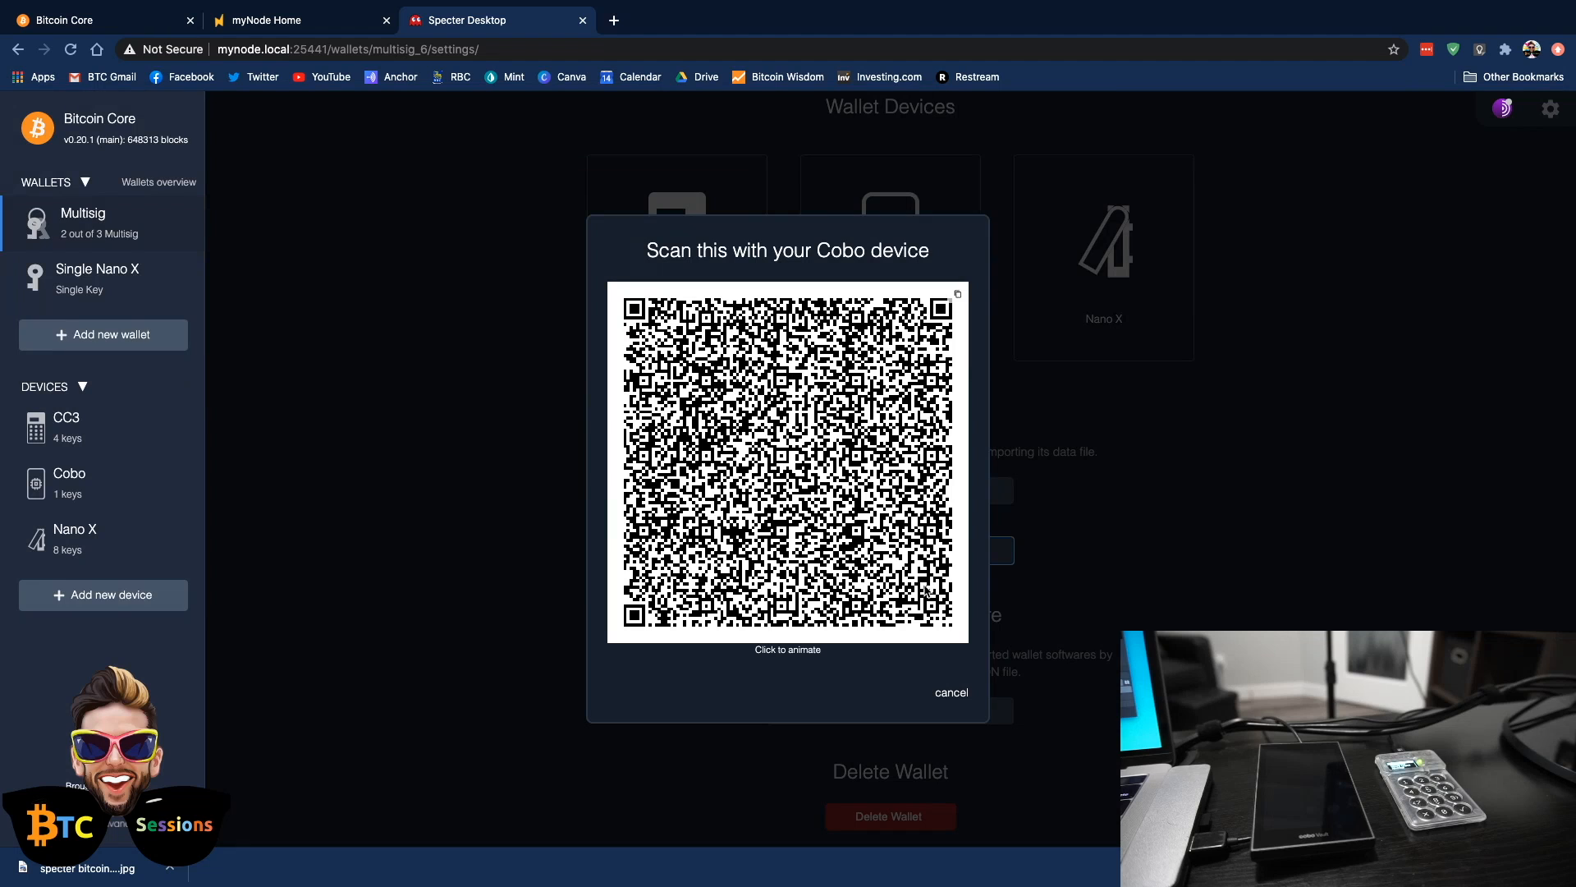
{"action": "left_click", "coordinate": [871, 543]}
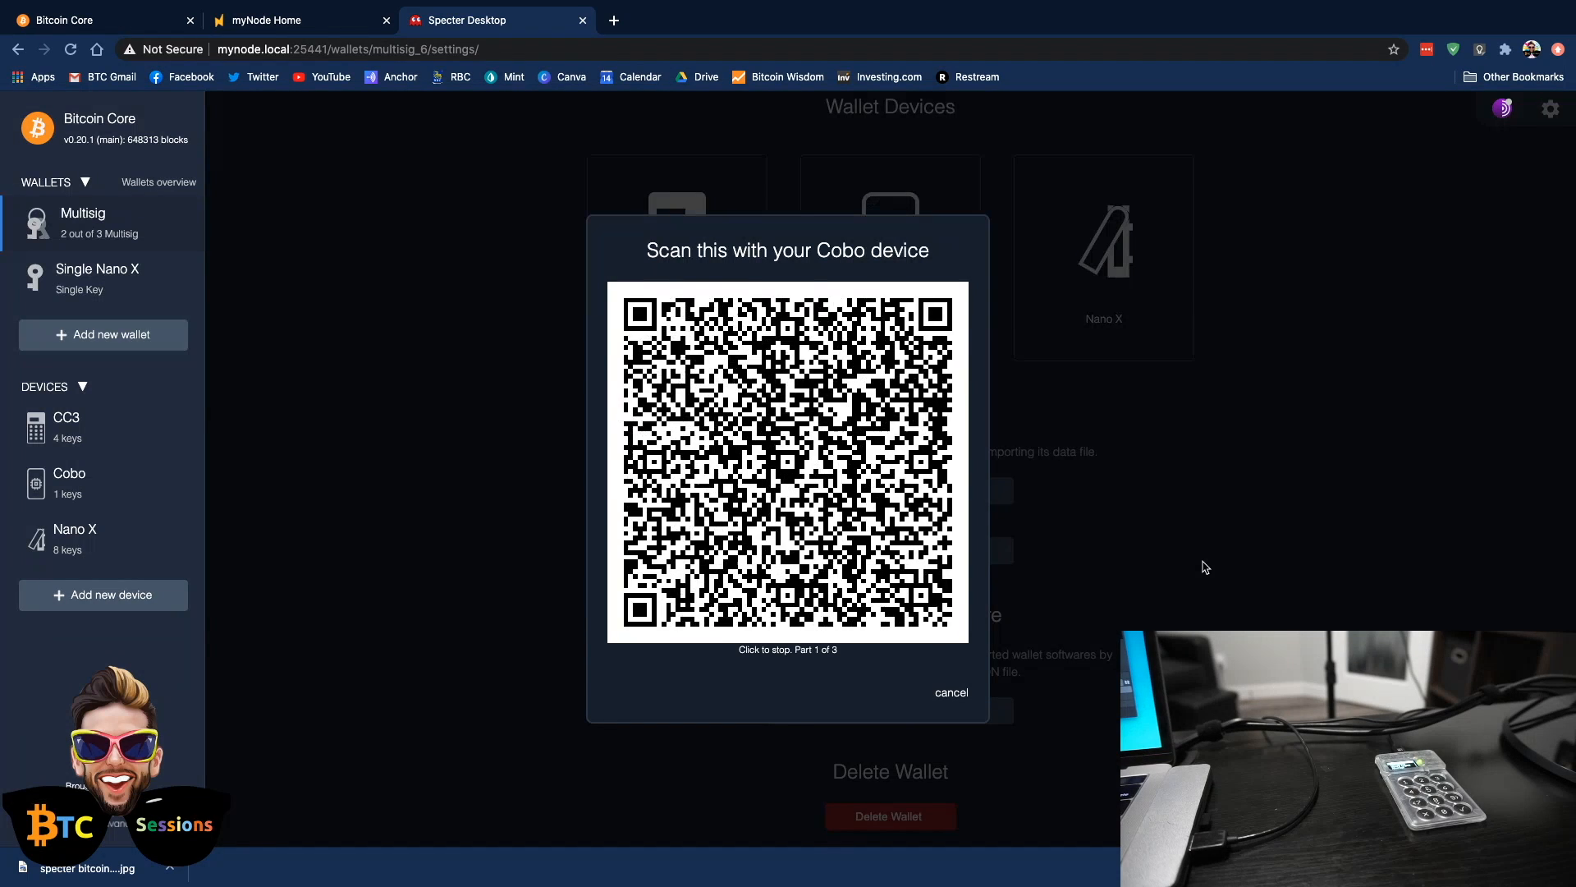
{"action": "left_click", "coordinate": [806, 487]}
{"action": "left_click", "coordinate": [808, 488]}
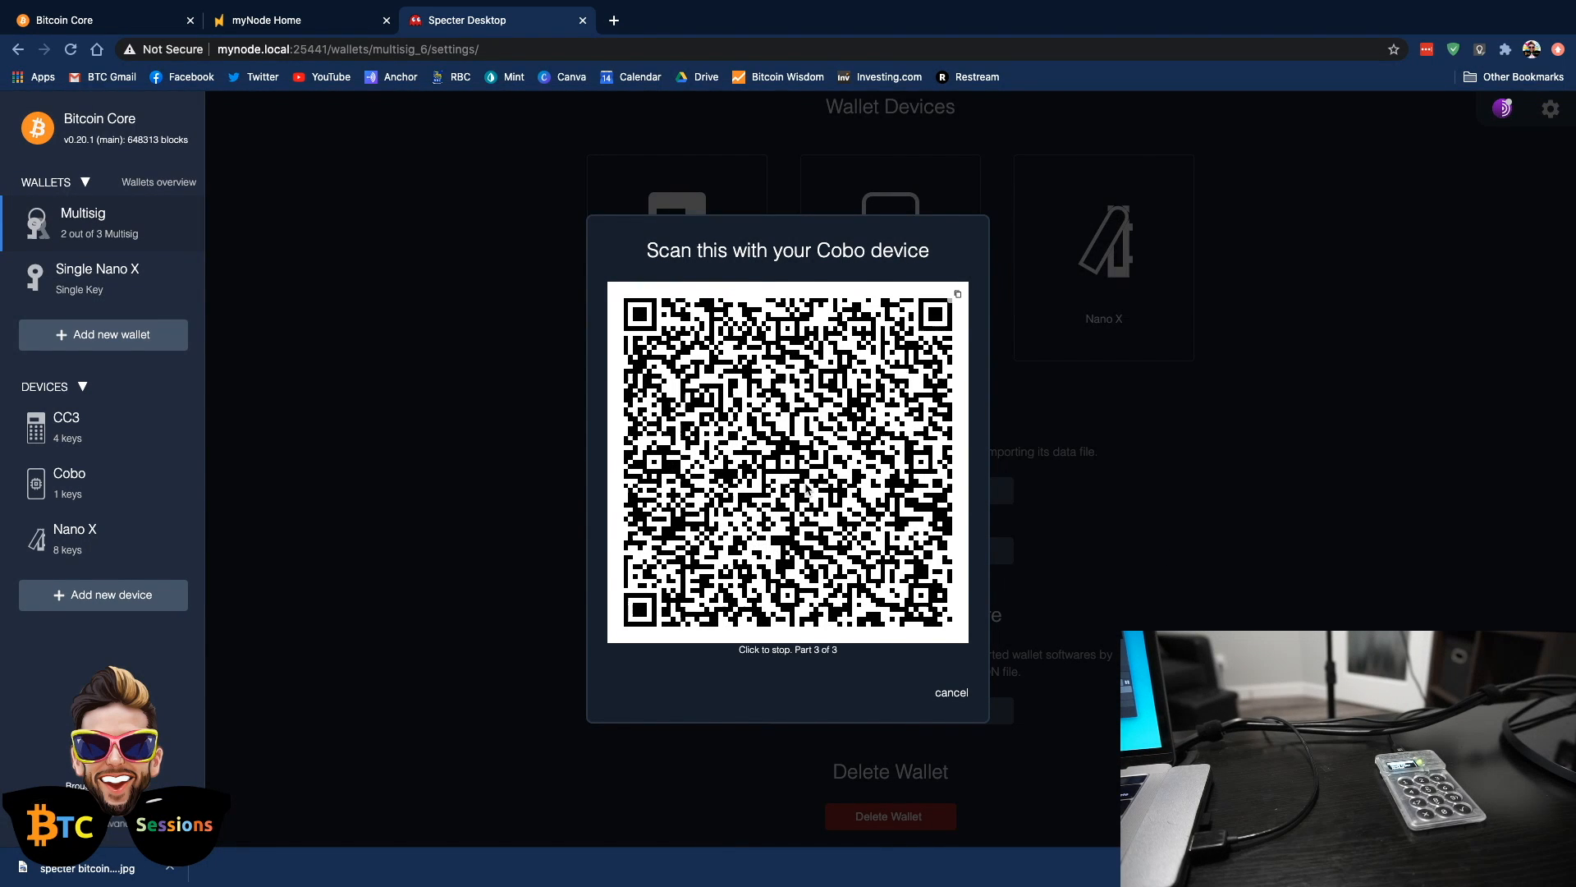
{"action": "left_click", "coordinate": [806, 487]}
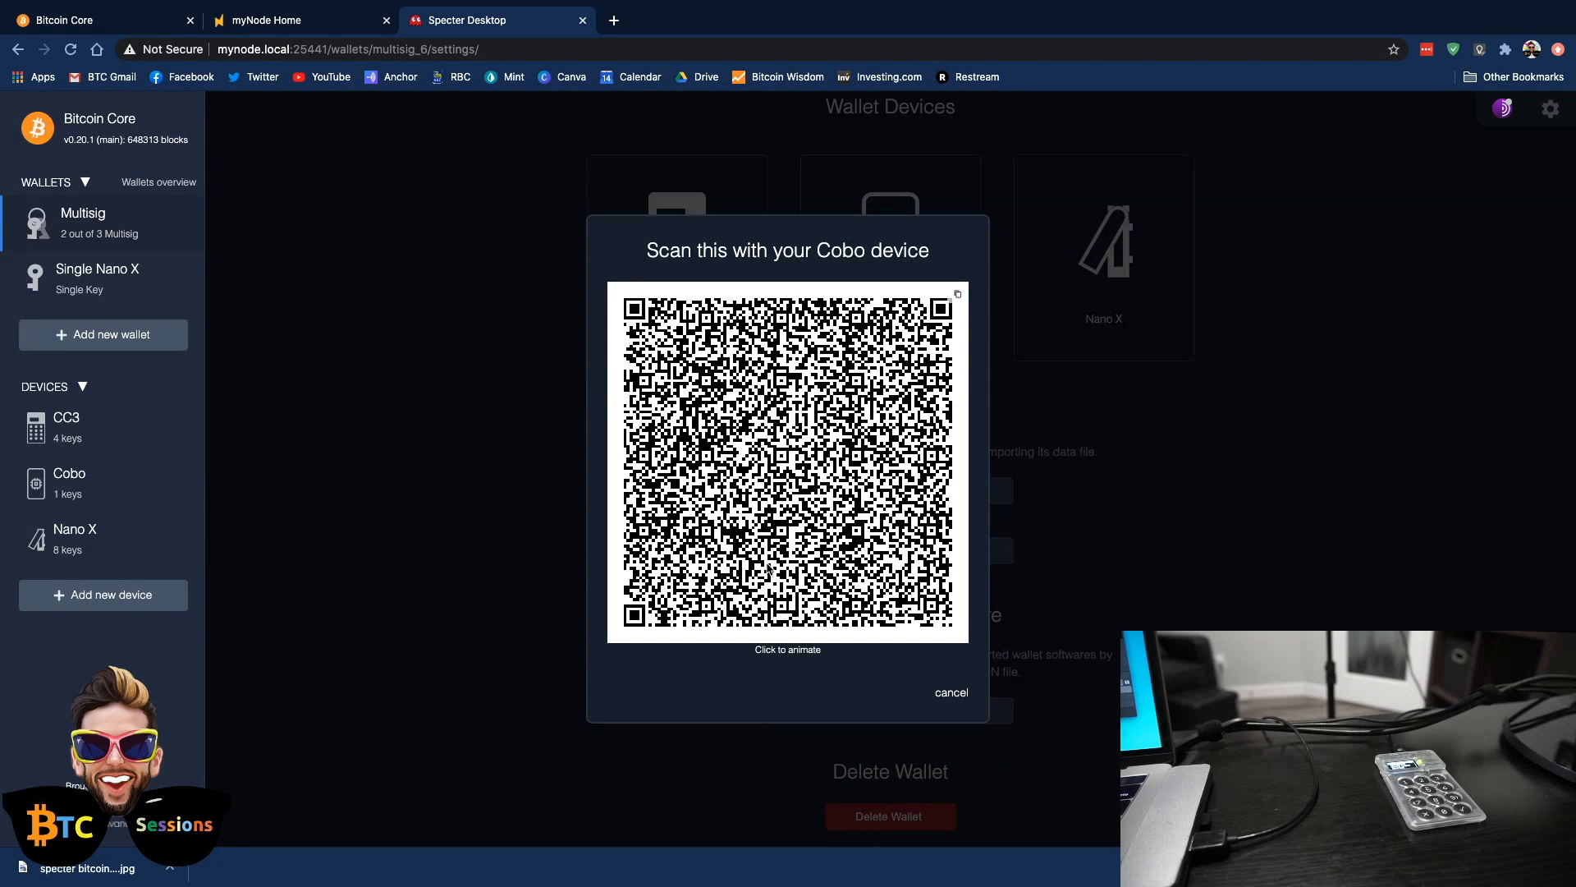
{"action": "left_click", "coordinate": [767, 569]}
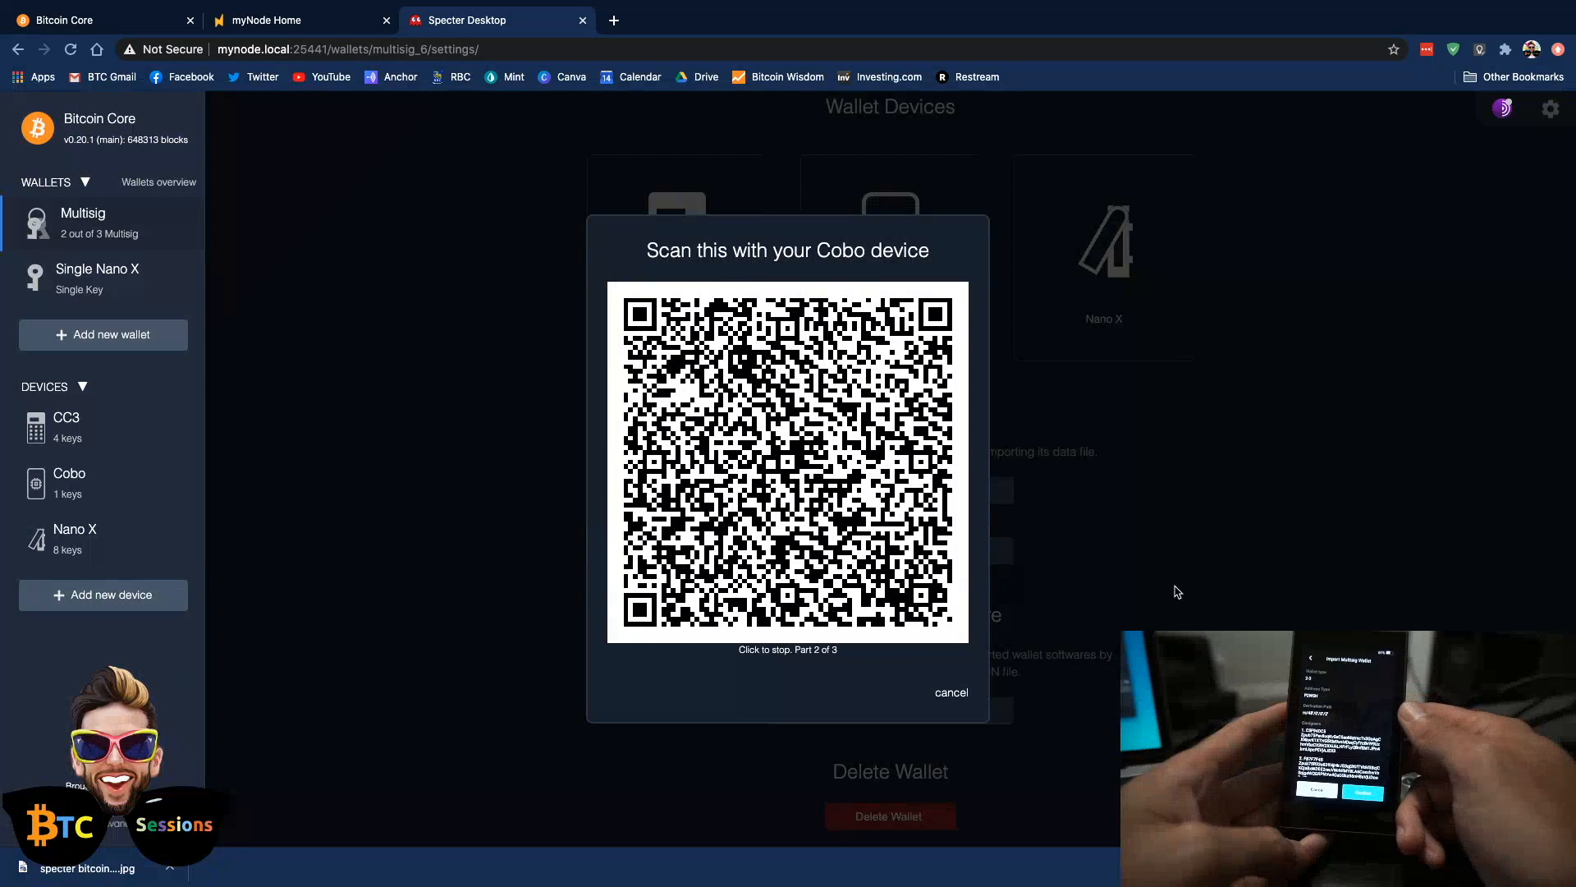
{"action": "left_click", "coordinate": [943, 695]}
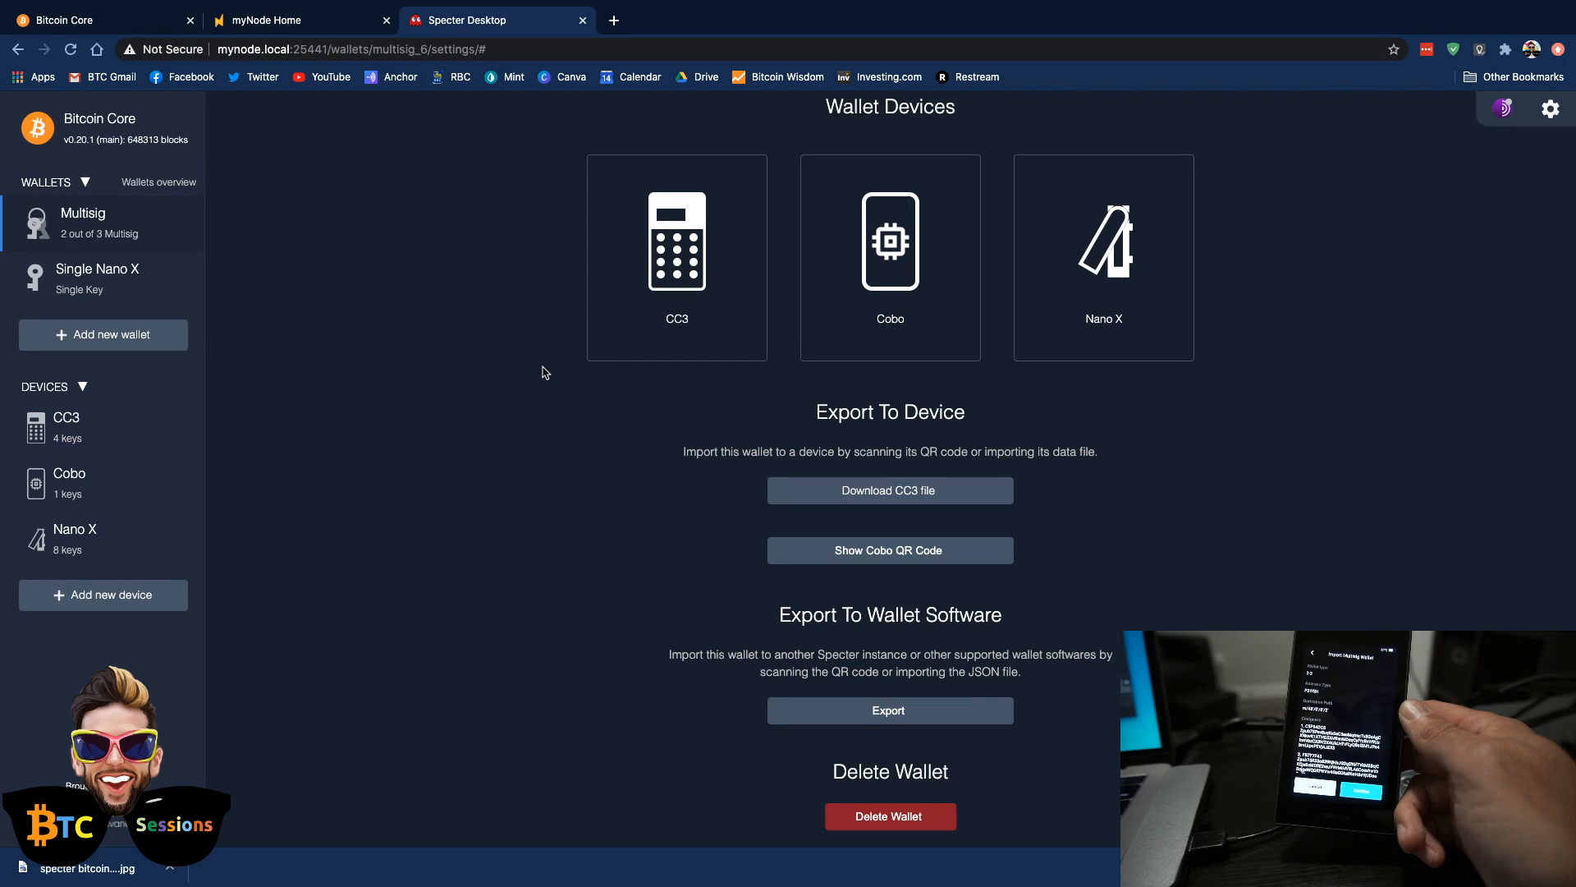
Download the Multisig wallet's export file for the CC3 device
{"action": "scroll", "coordinate": [547, 391], "scroll_direction": "up", "scroll_amount": 6}
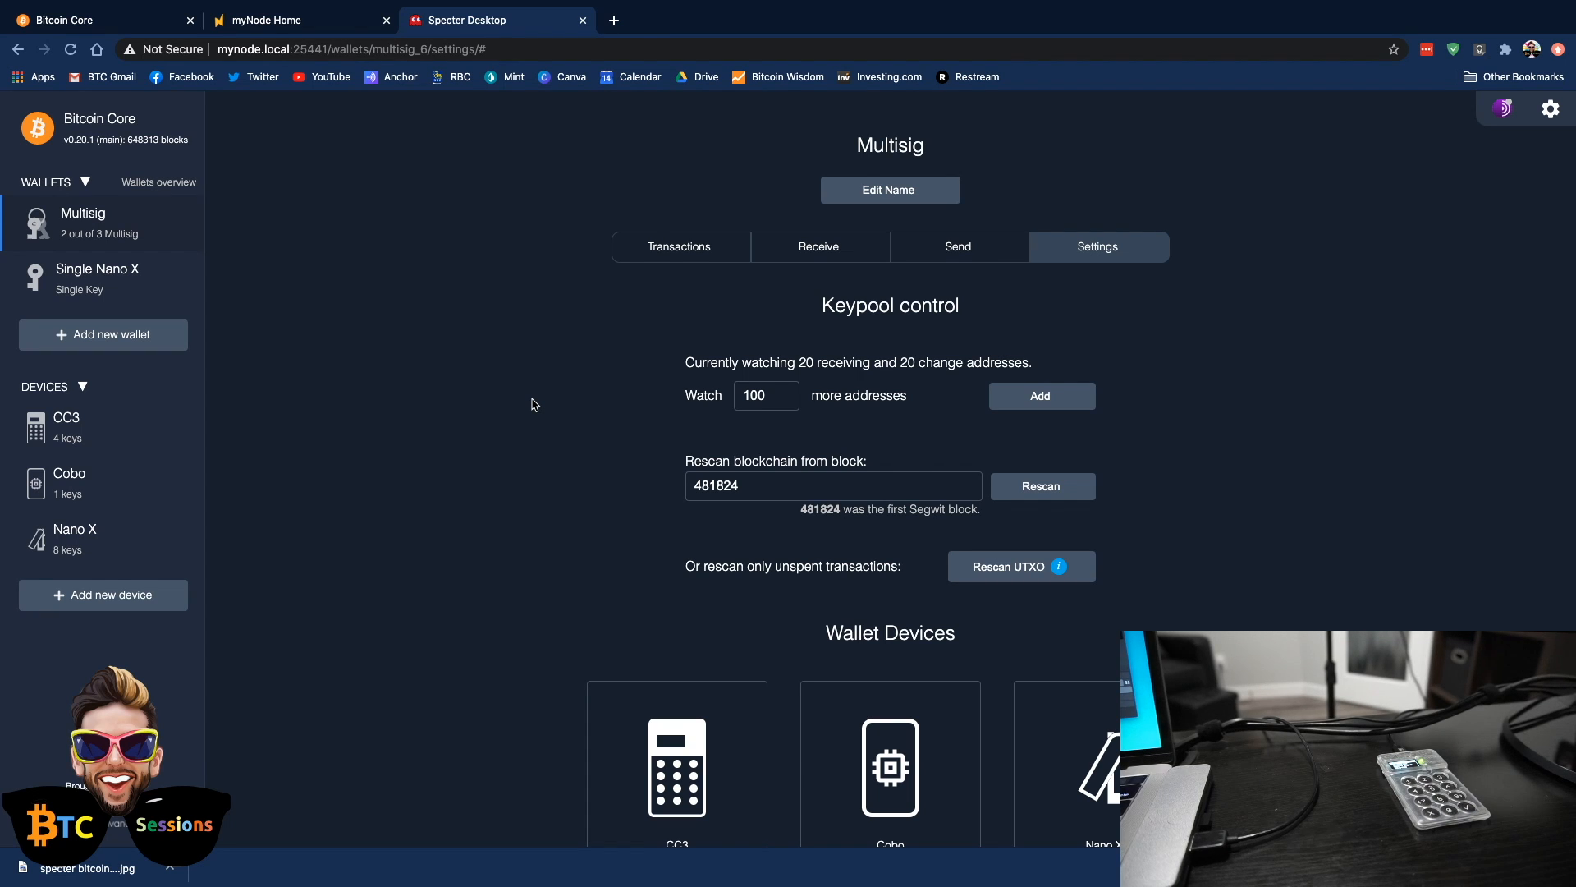
{"action": "scroll", "coordinate": [621, 560], "scroll_direction": "down", "scroll_amount": 6}
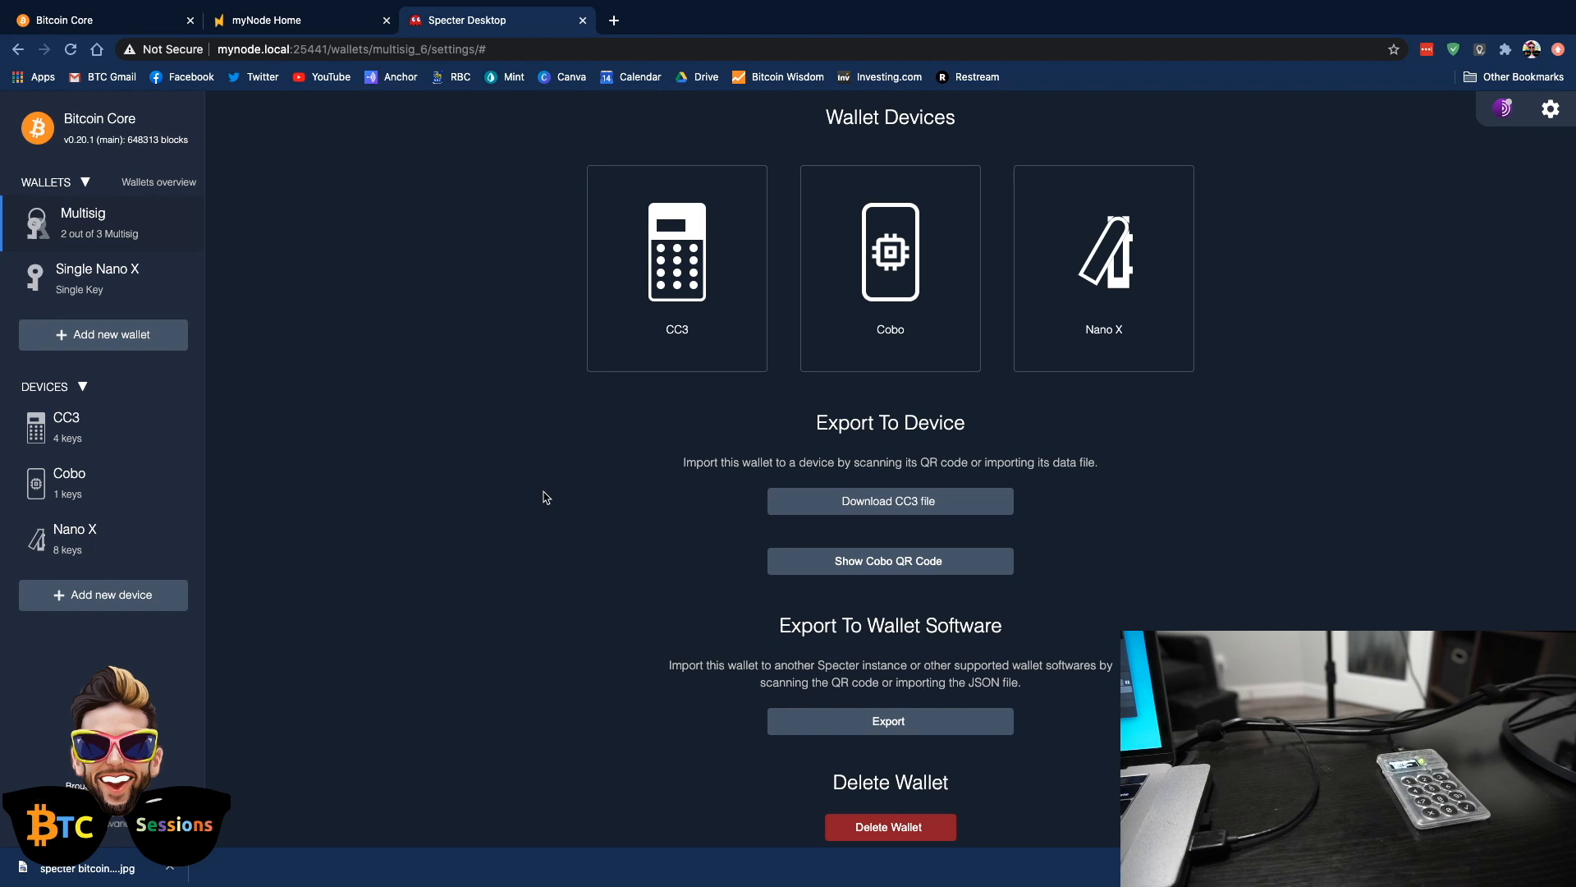
{"action": "left_click", "coordinate": [899, 506]}
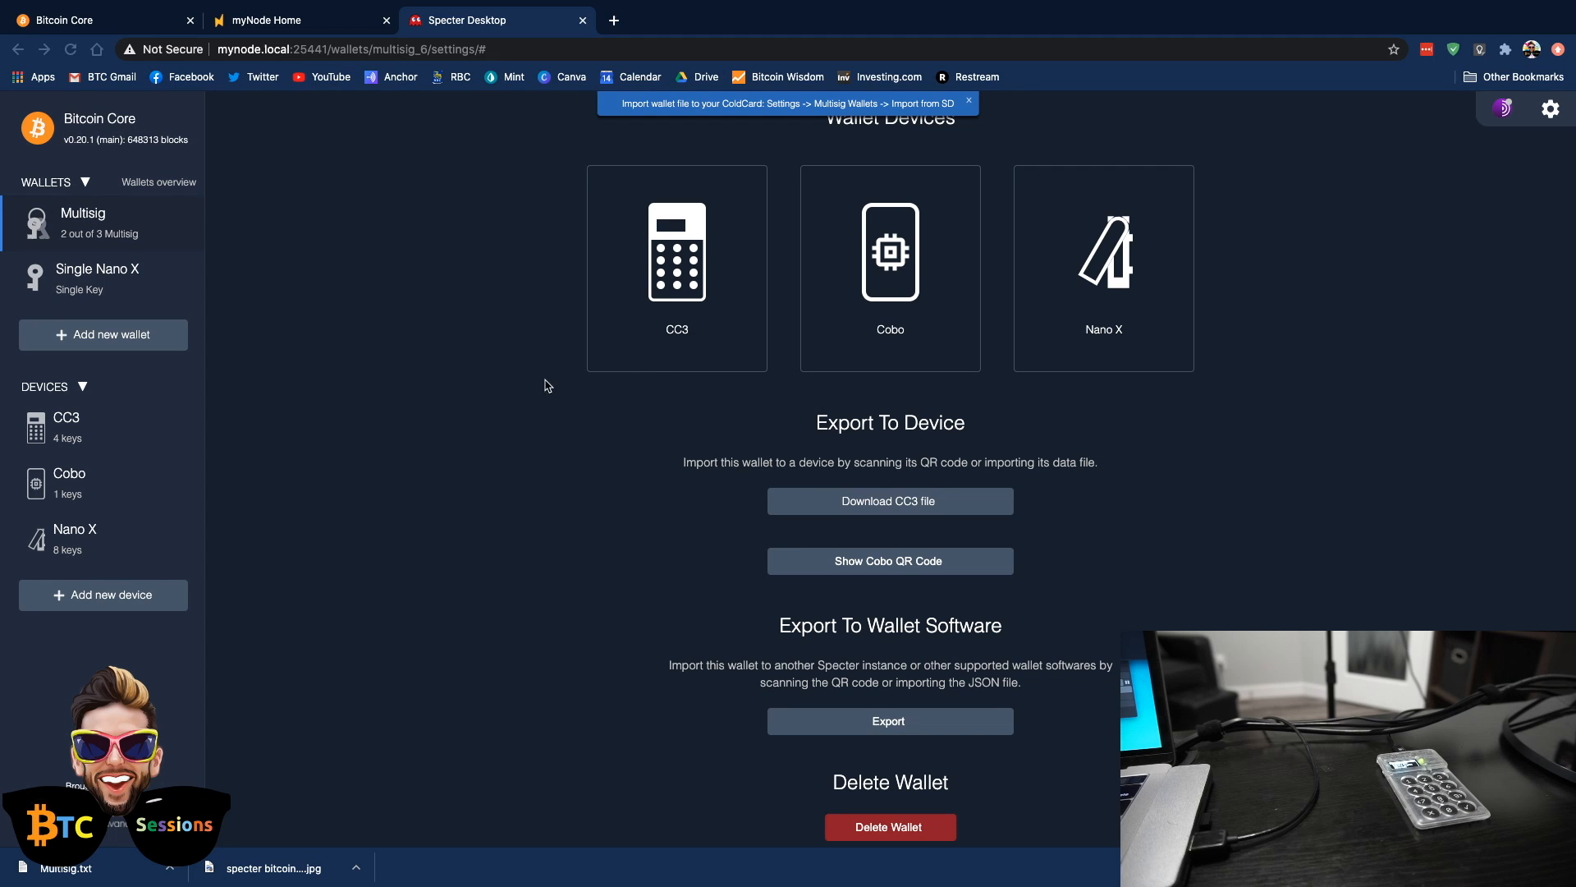
Switch to Finder, copy Multisig.txt from the Downloads folder to the NO NAME drive, and eject the drive
{"action": "key", "text": "ctrl+Left"}
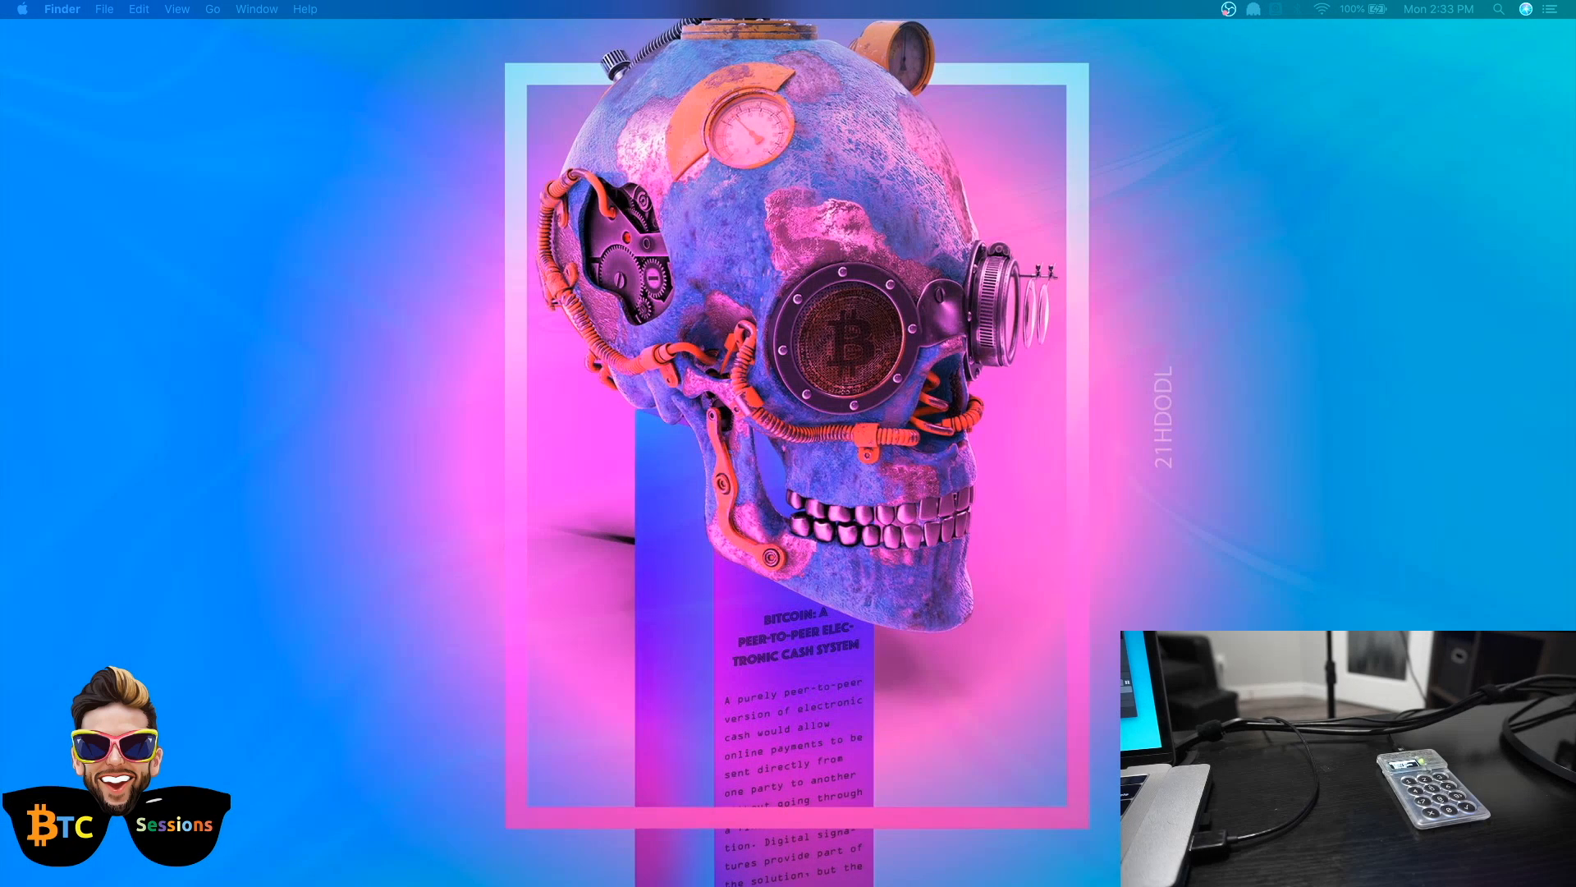
{"action": "left_click_drag", "start_coordinate": [1048, 266], "coordinate": [975, 95]}
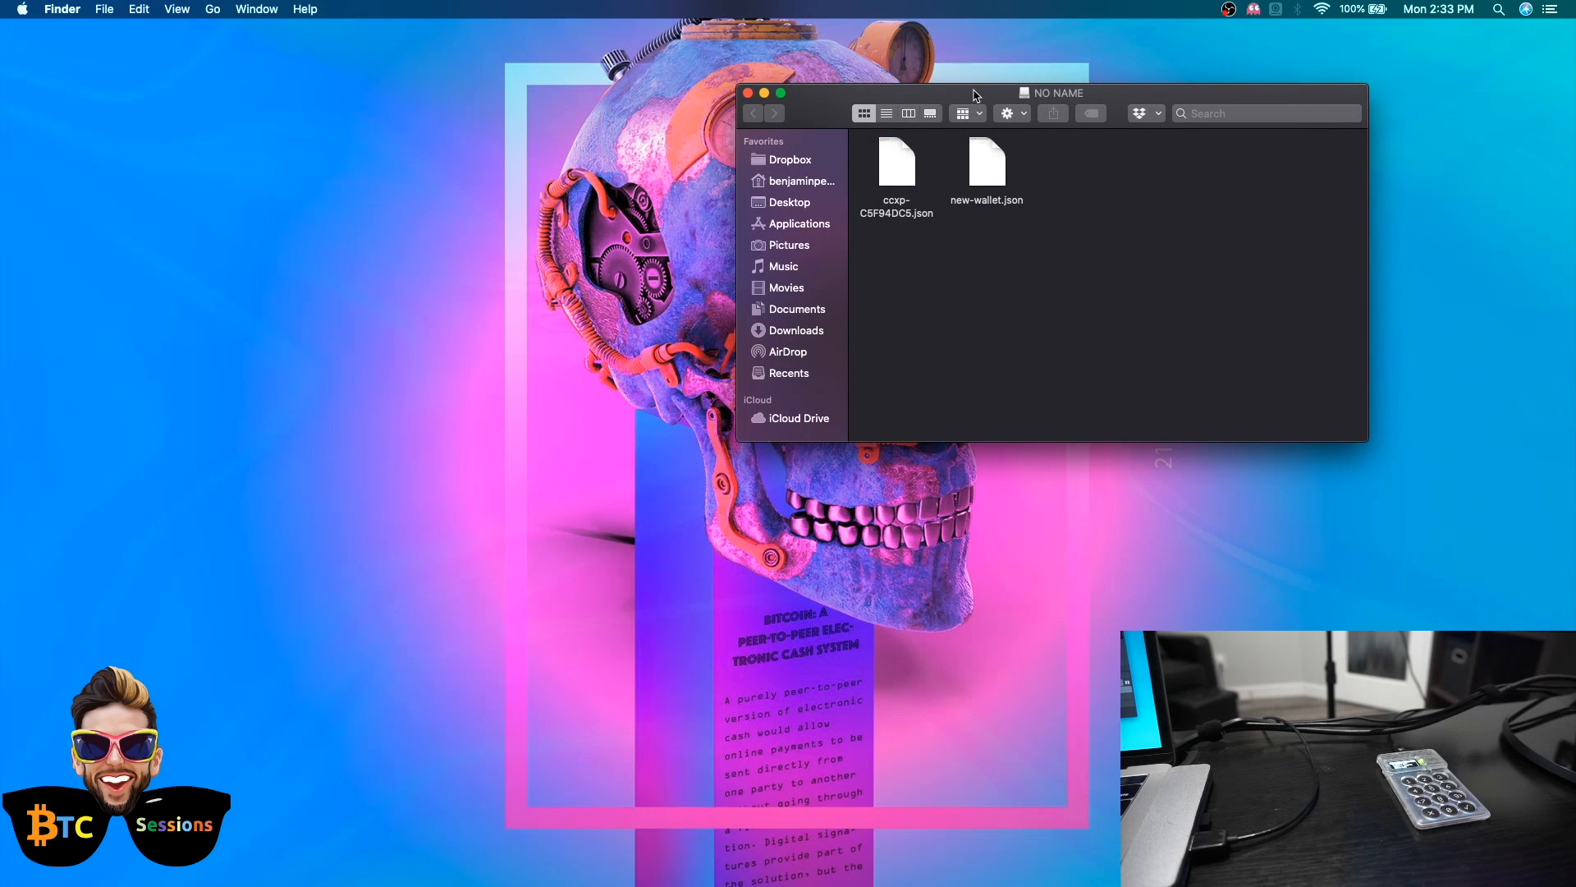
{"action": "left_click", "coordinate": [804, 331]}
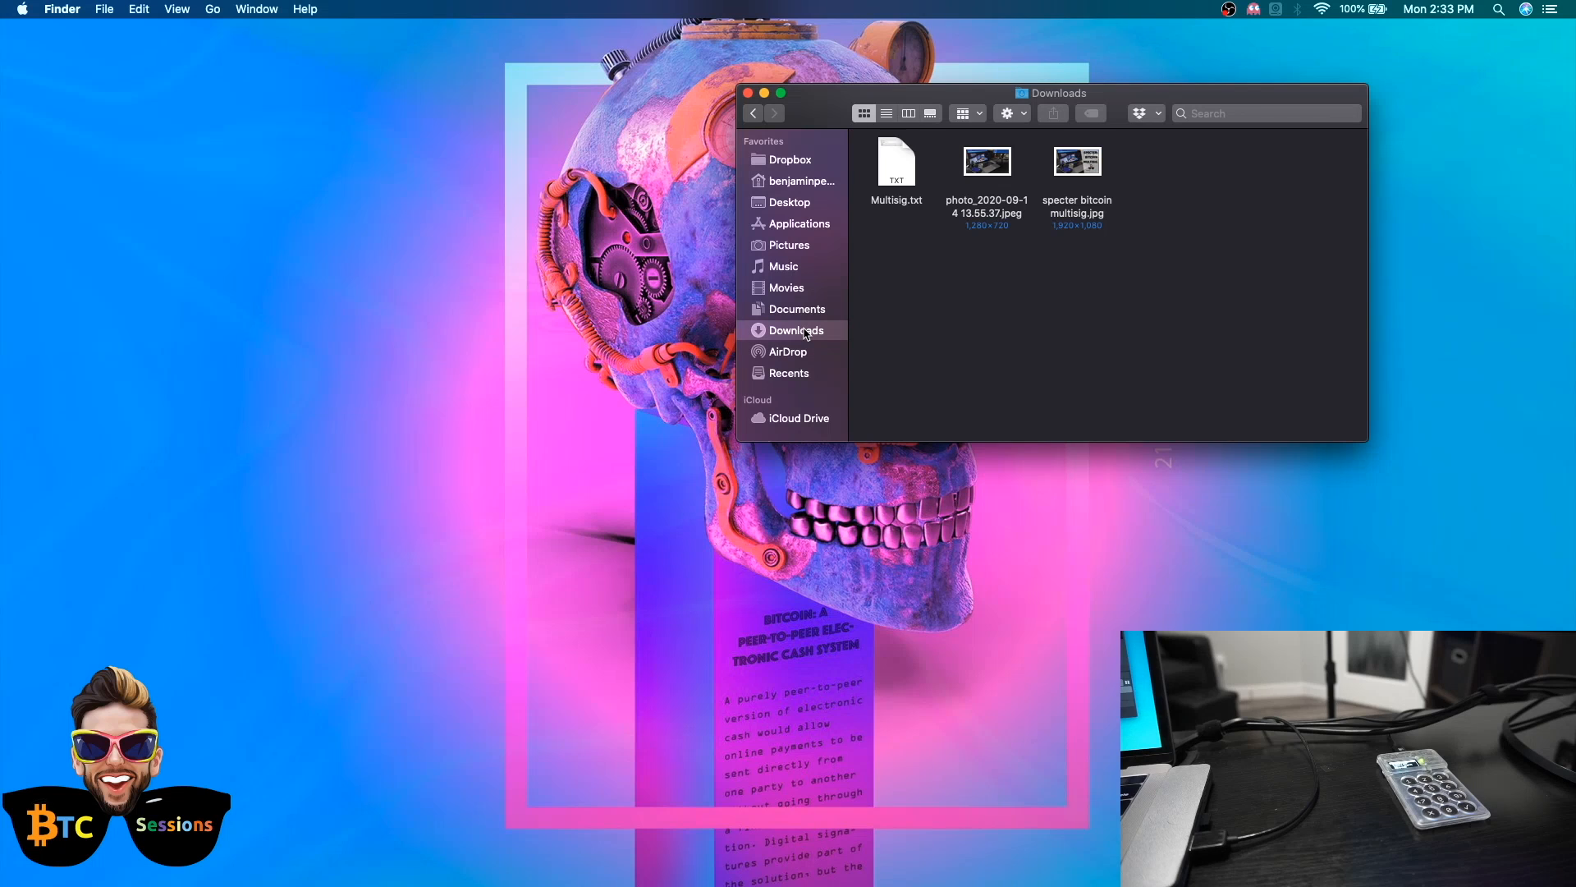
{"action": "left_click", "coordinate": [899, 176]}
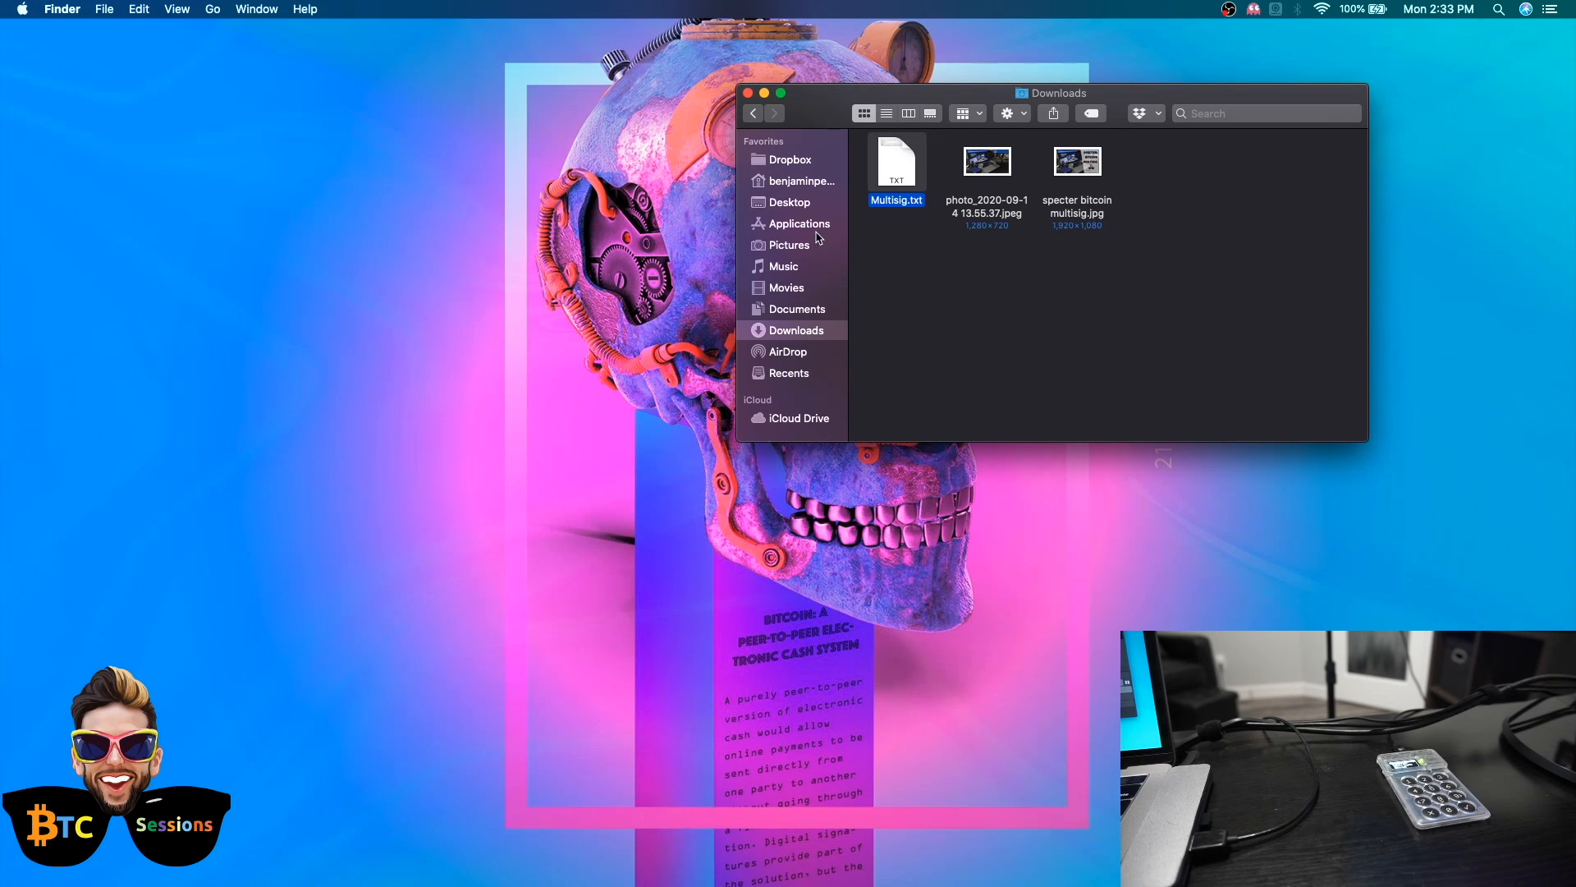
{"action": "scroll", "coordinate": [819, 238], "scroll_direction": "down", "scroll_amount": 5}
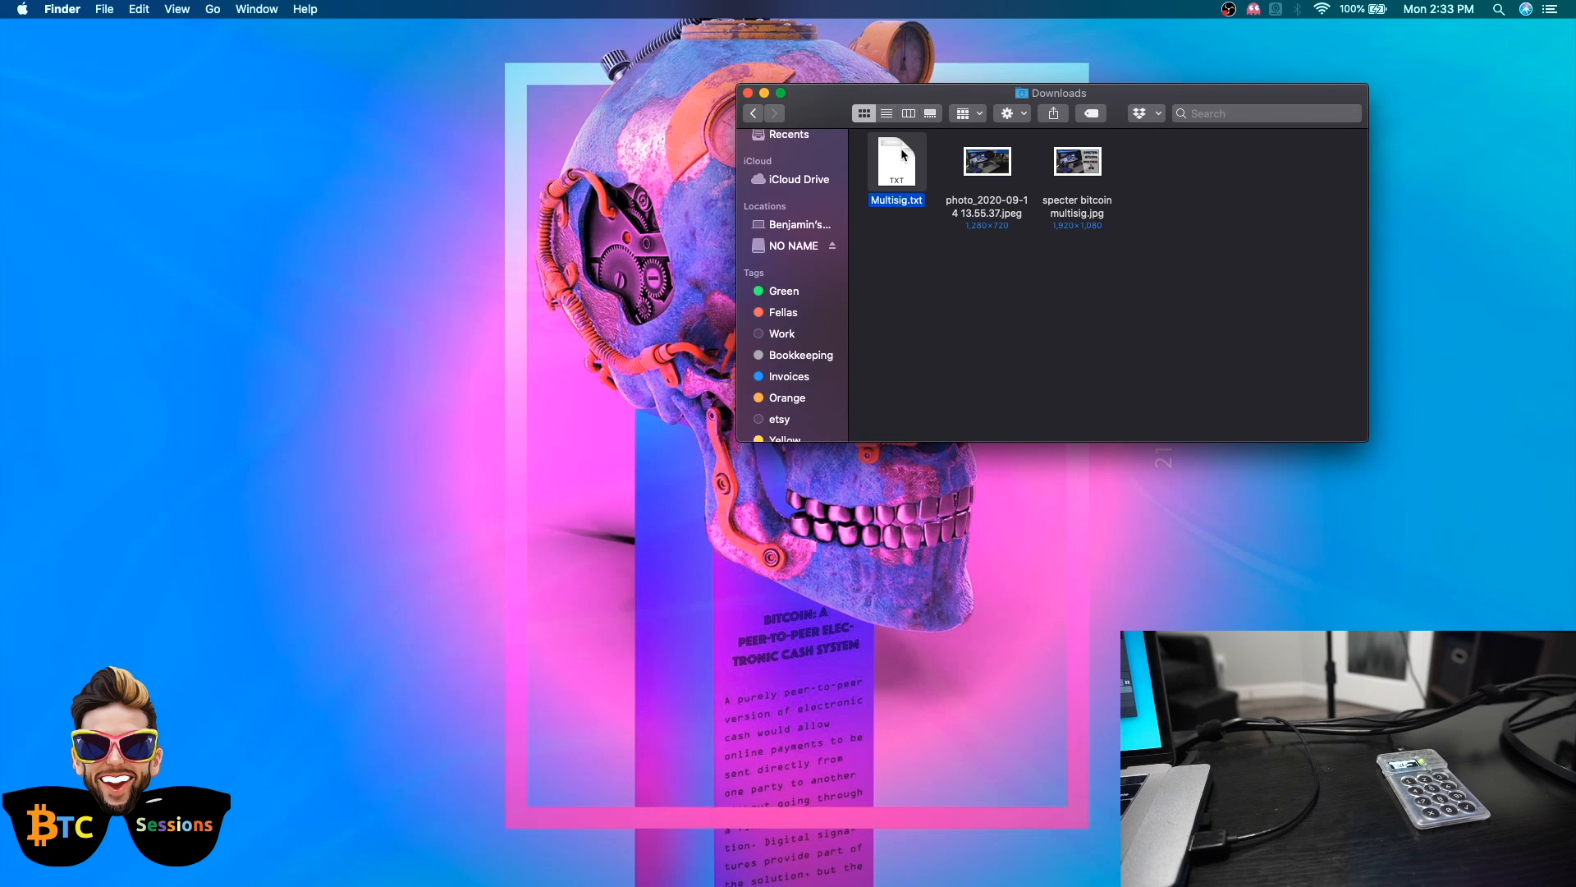
{"action": "left_click_drag", "start_coordinate": [901, 181], "coordinate": [821, 248]}
{"action": "left_click", "coordinate": [818, 246]}
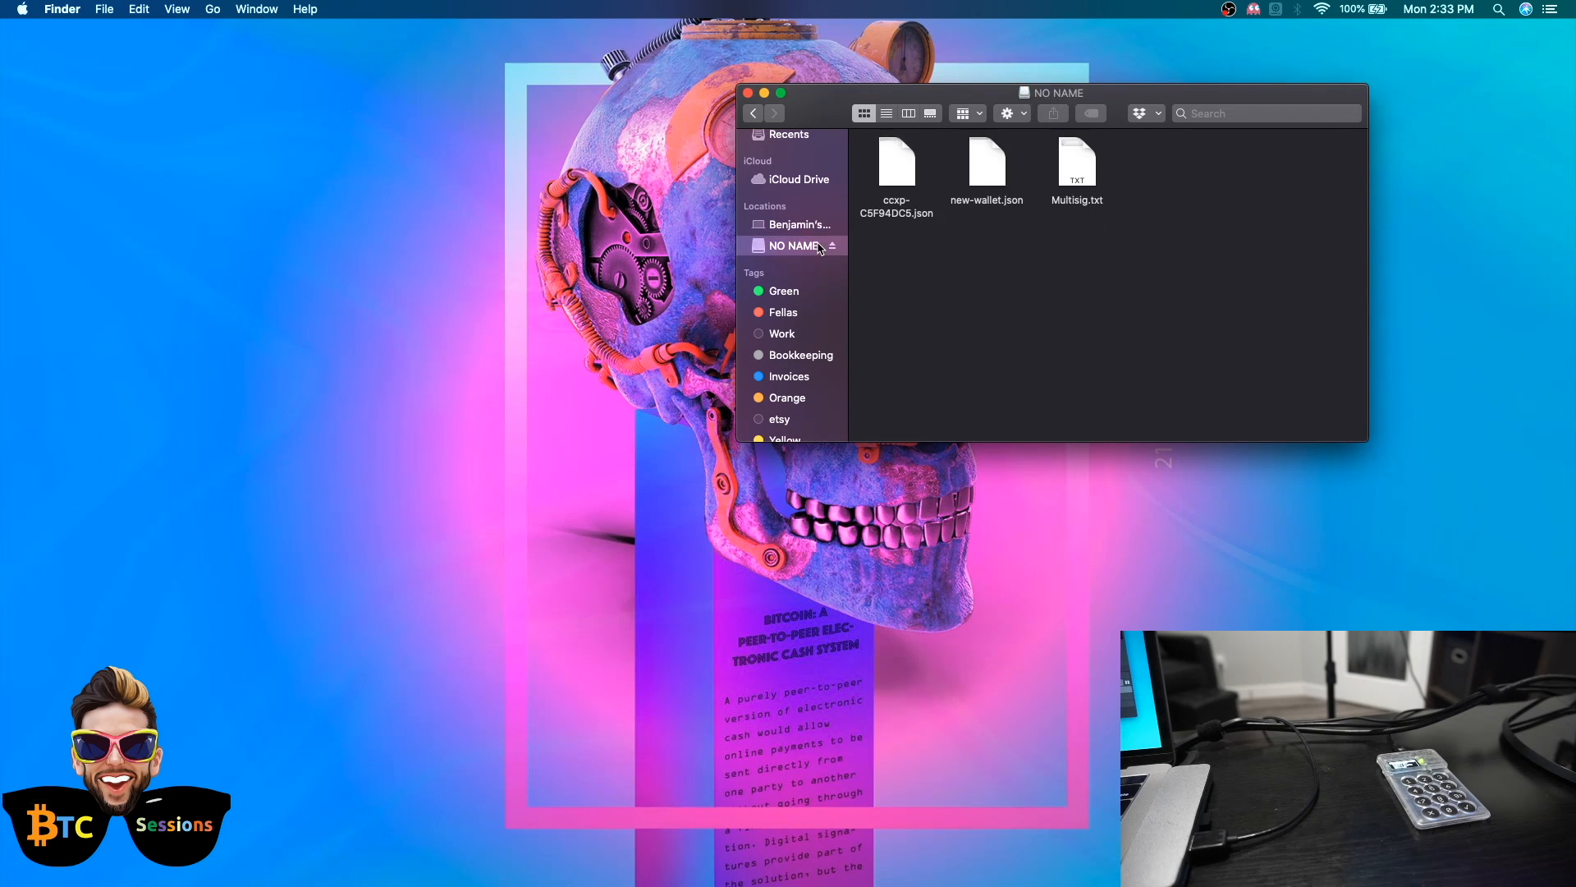
{"action": "left_click", "coordinate": [1083, 177]}
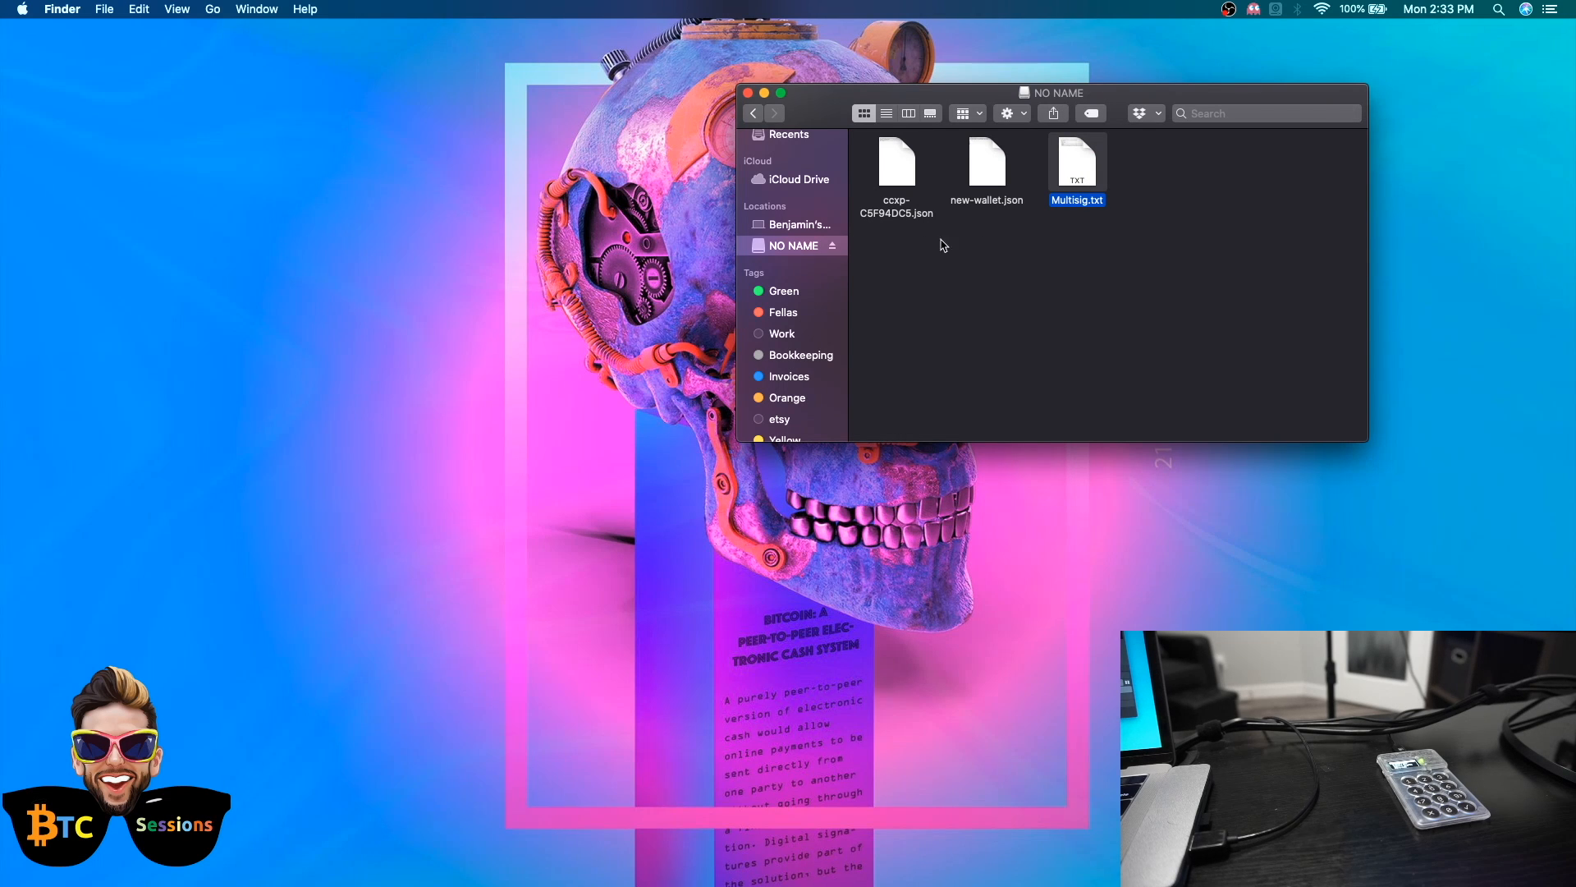
{"action": "left_click", "coordinate": [833, 246]}
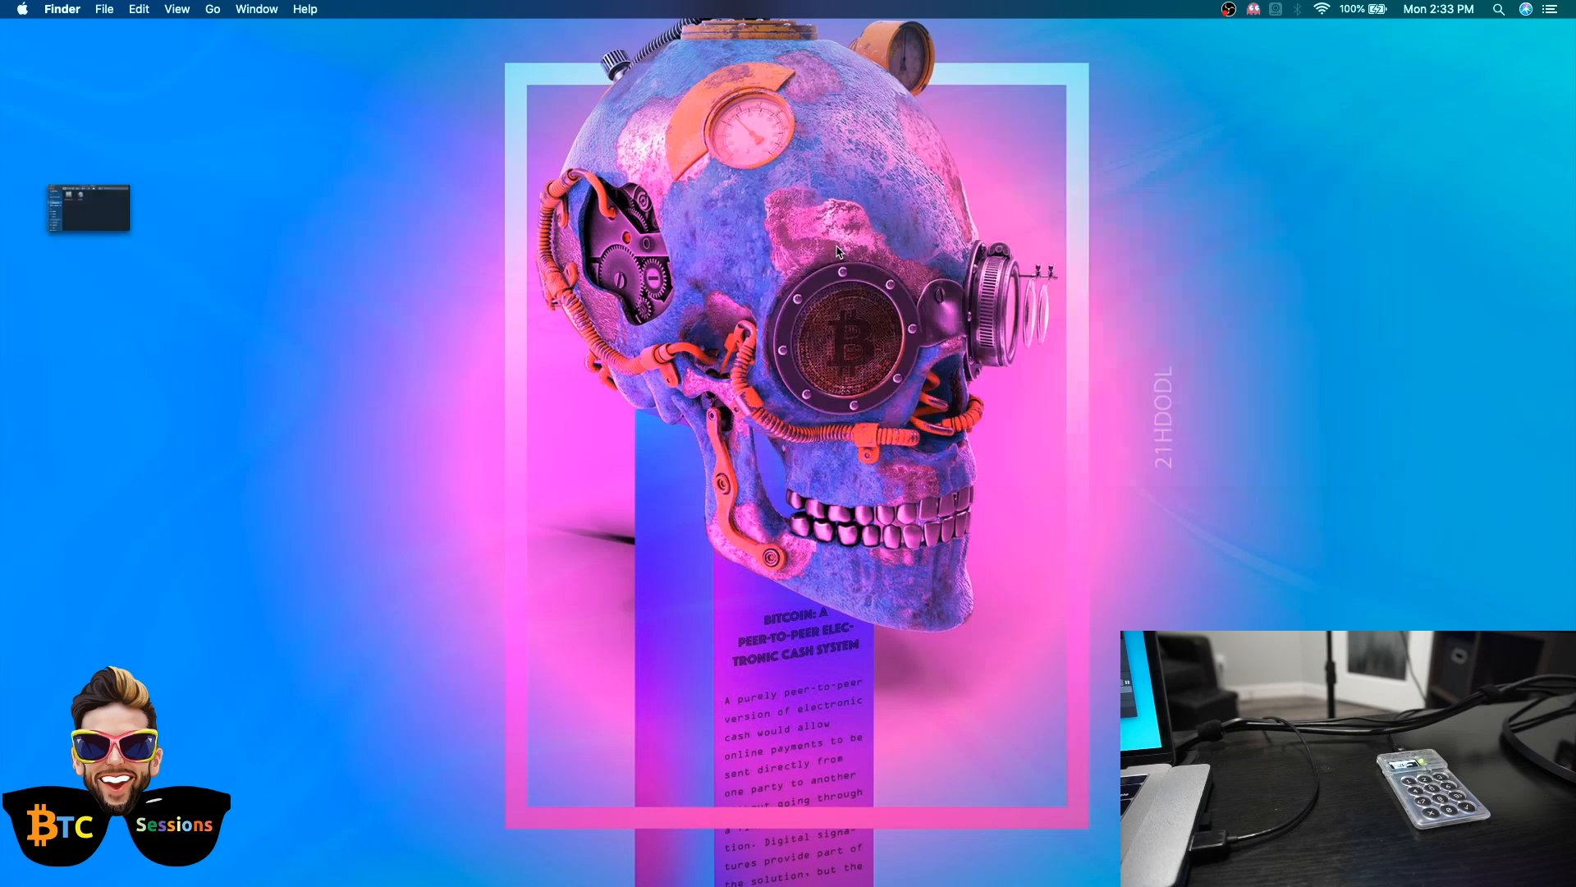
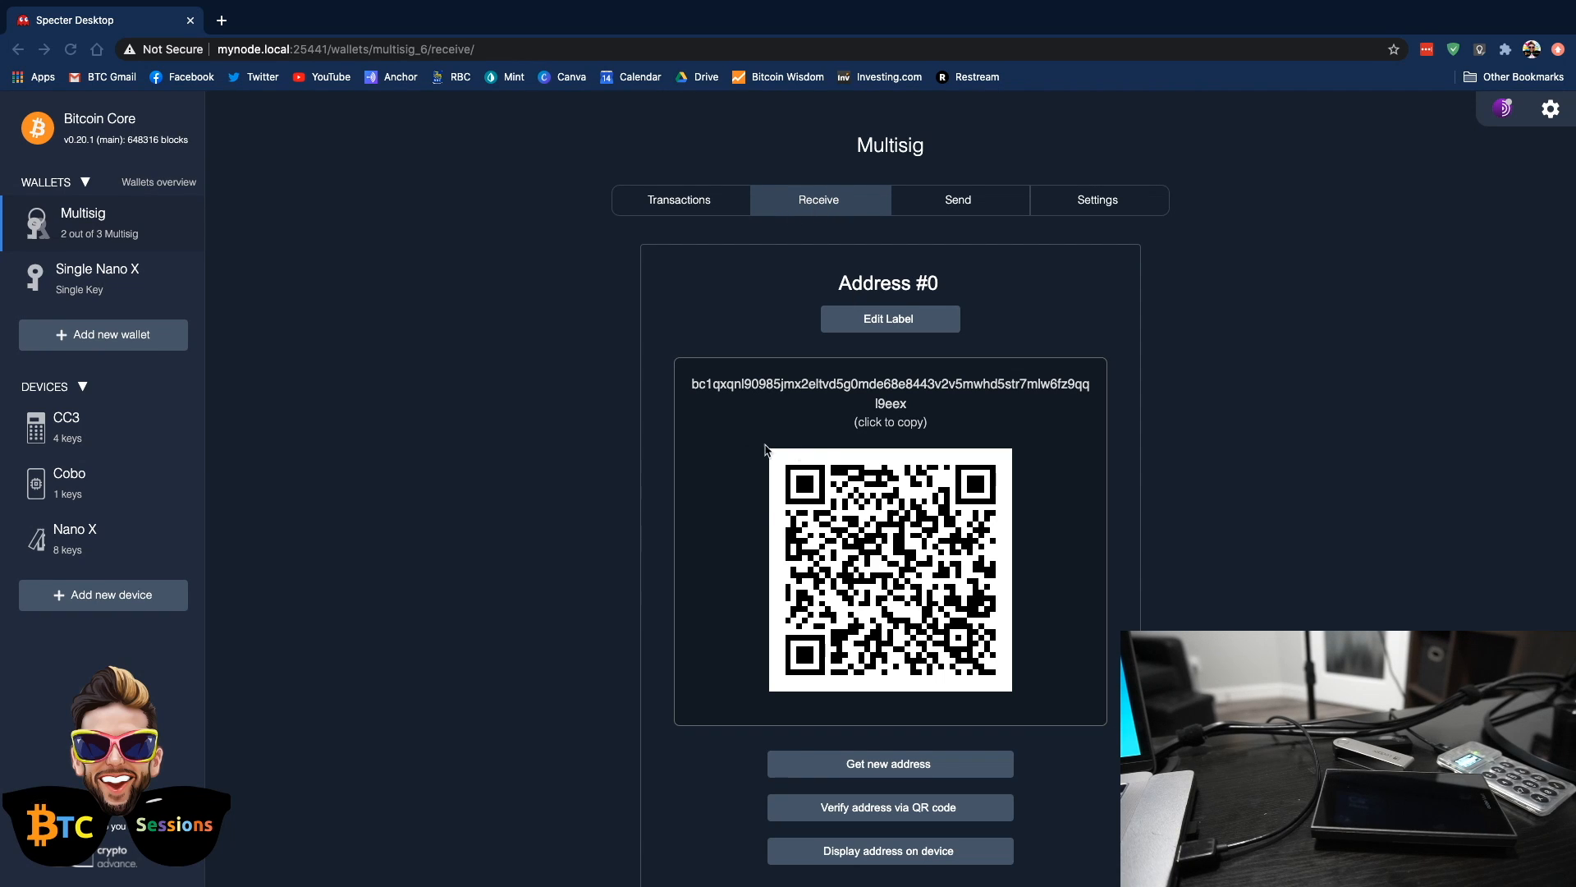
Check the Multisig wallet's receiving address and its transaction history
{"action": "scroll", "coordinate": [703, 539], "scroll_direction": "down", "scroll_amount": 1}
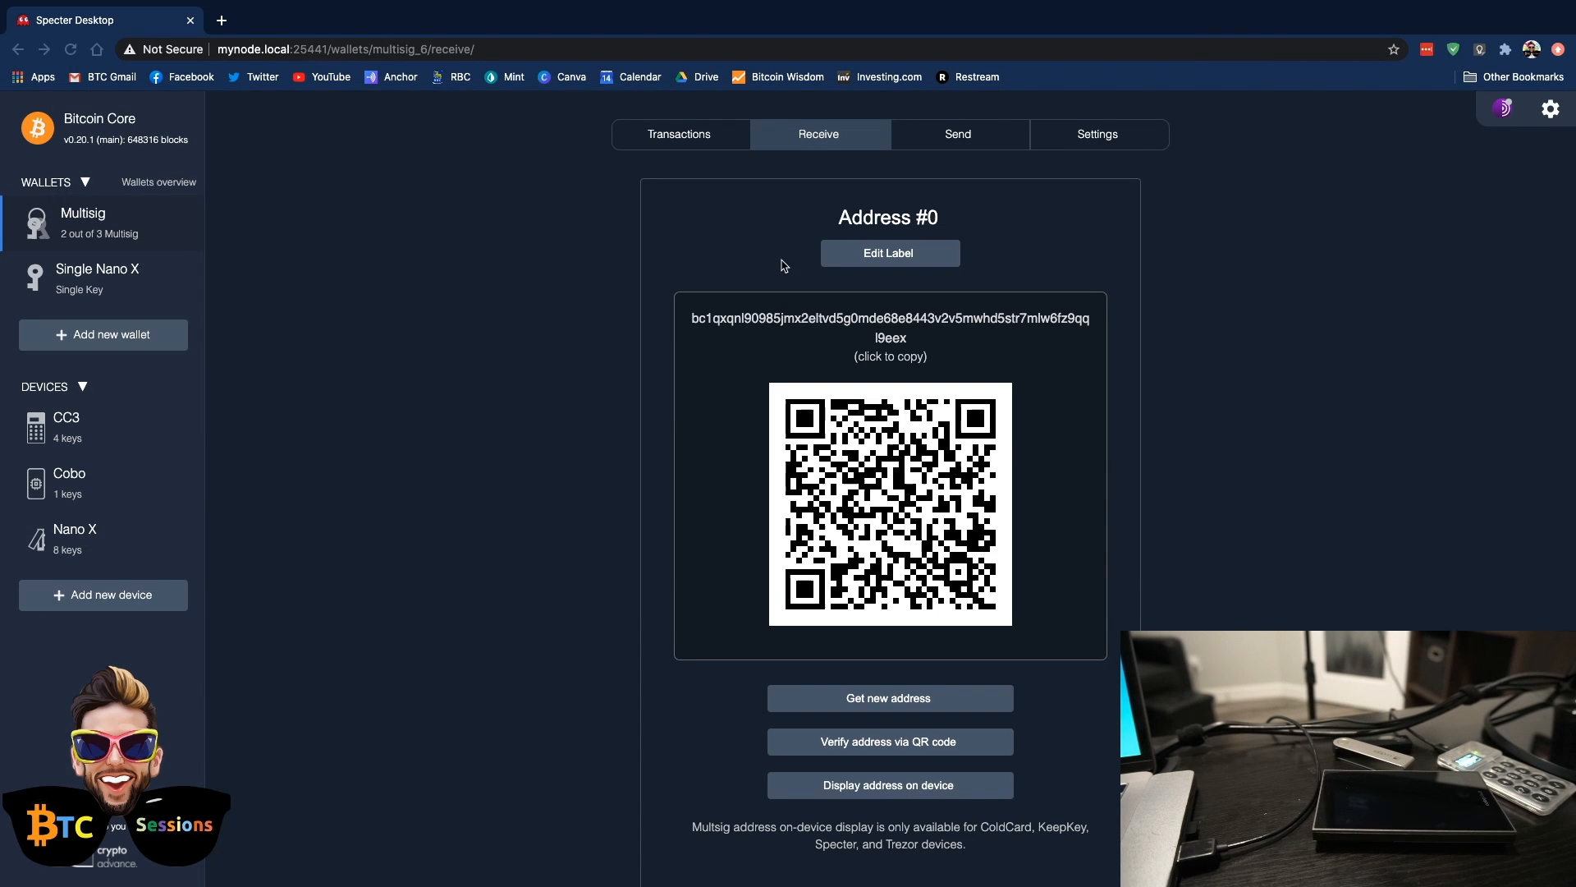
{"action": "left_click", "coordinate": [680, 140]}
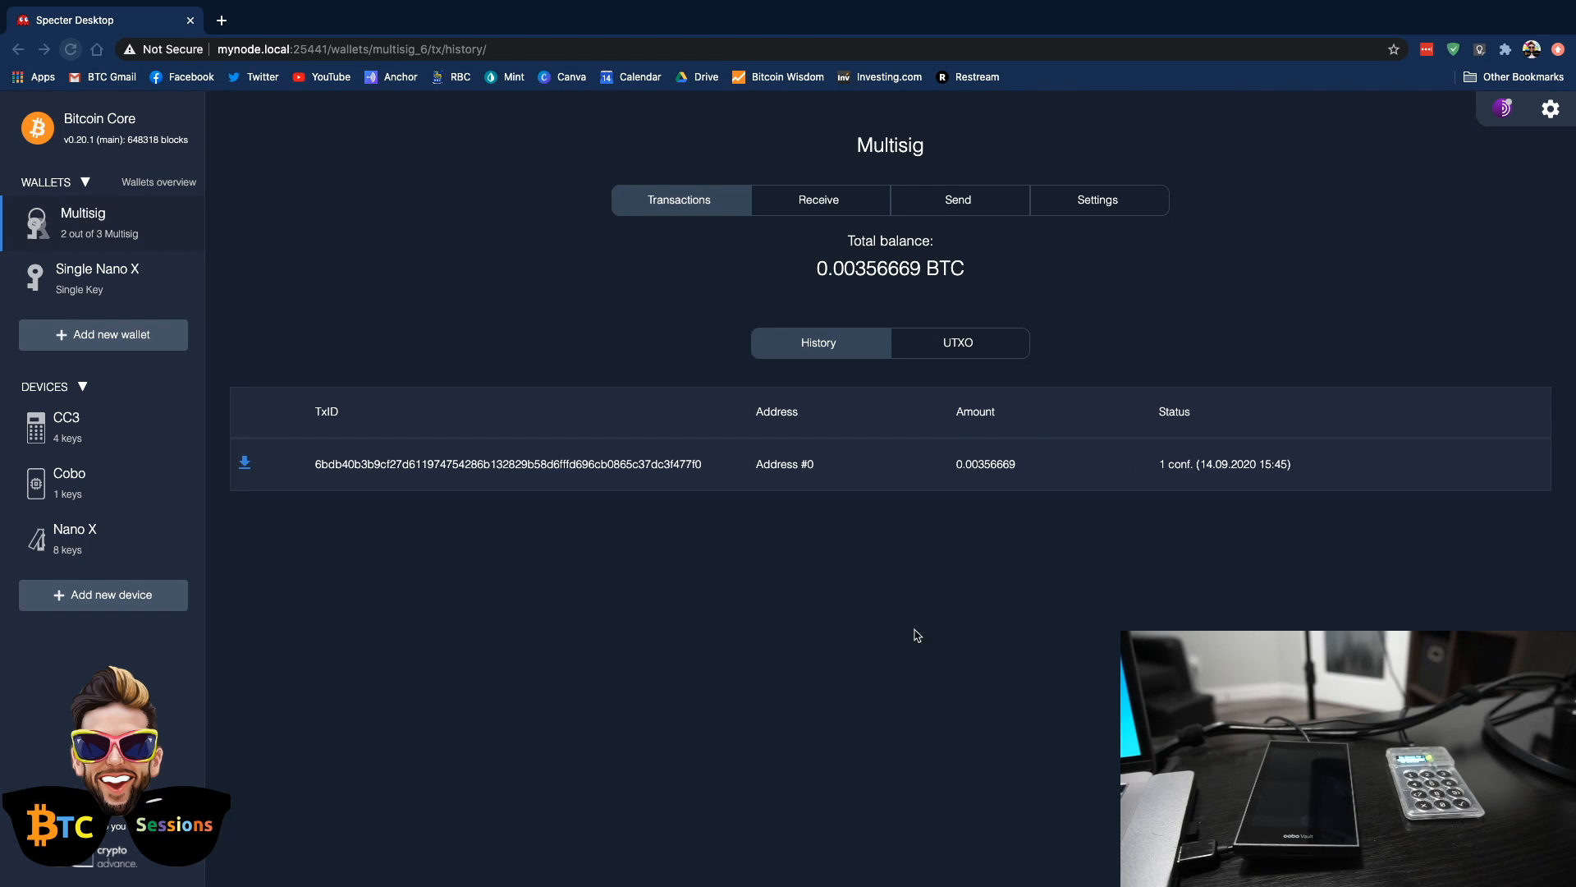
Start a send transaction from the Multisig wallet, scan the recipient address, and set the amount to 0.00356669 BTC
{"action": "left_click", "coordinate": [951, 204]}
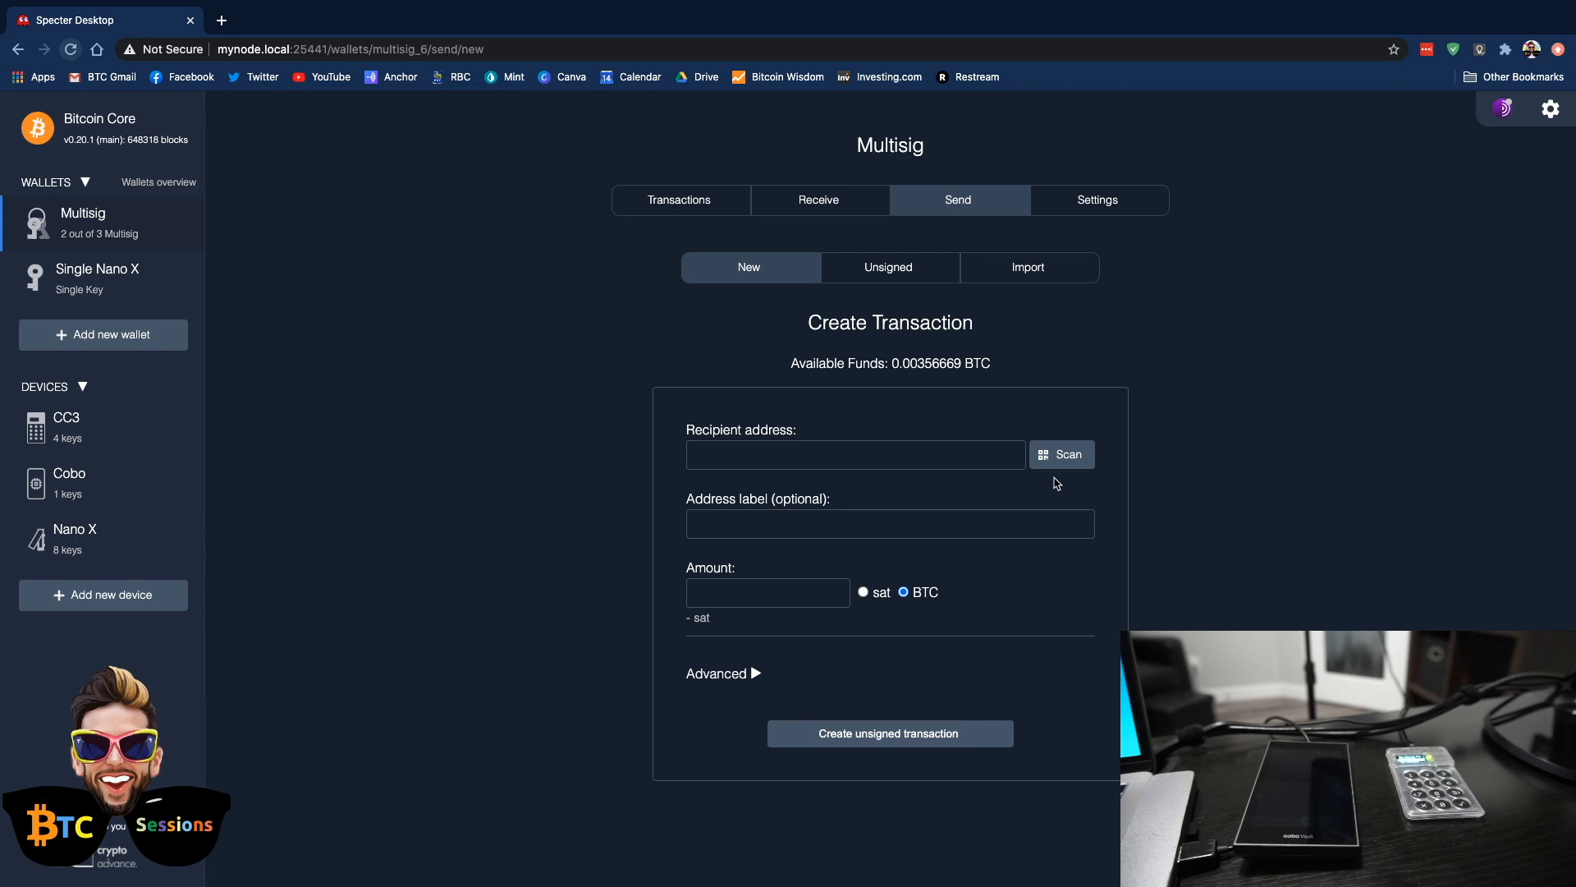
{"action": "left_click", "coordinate": [1062, 464]}
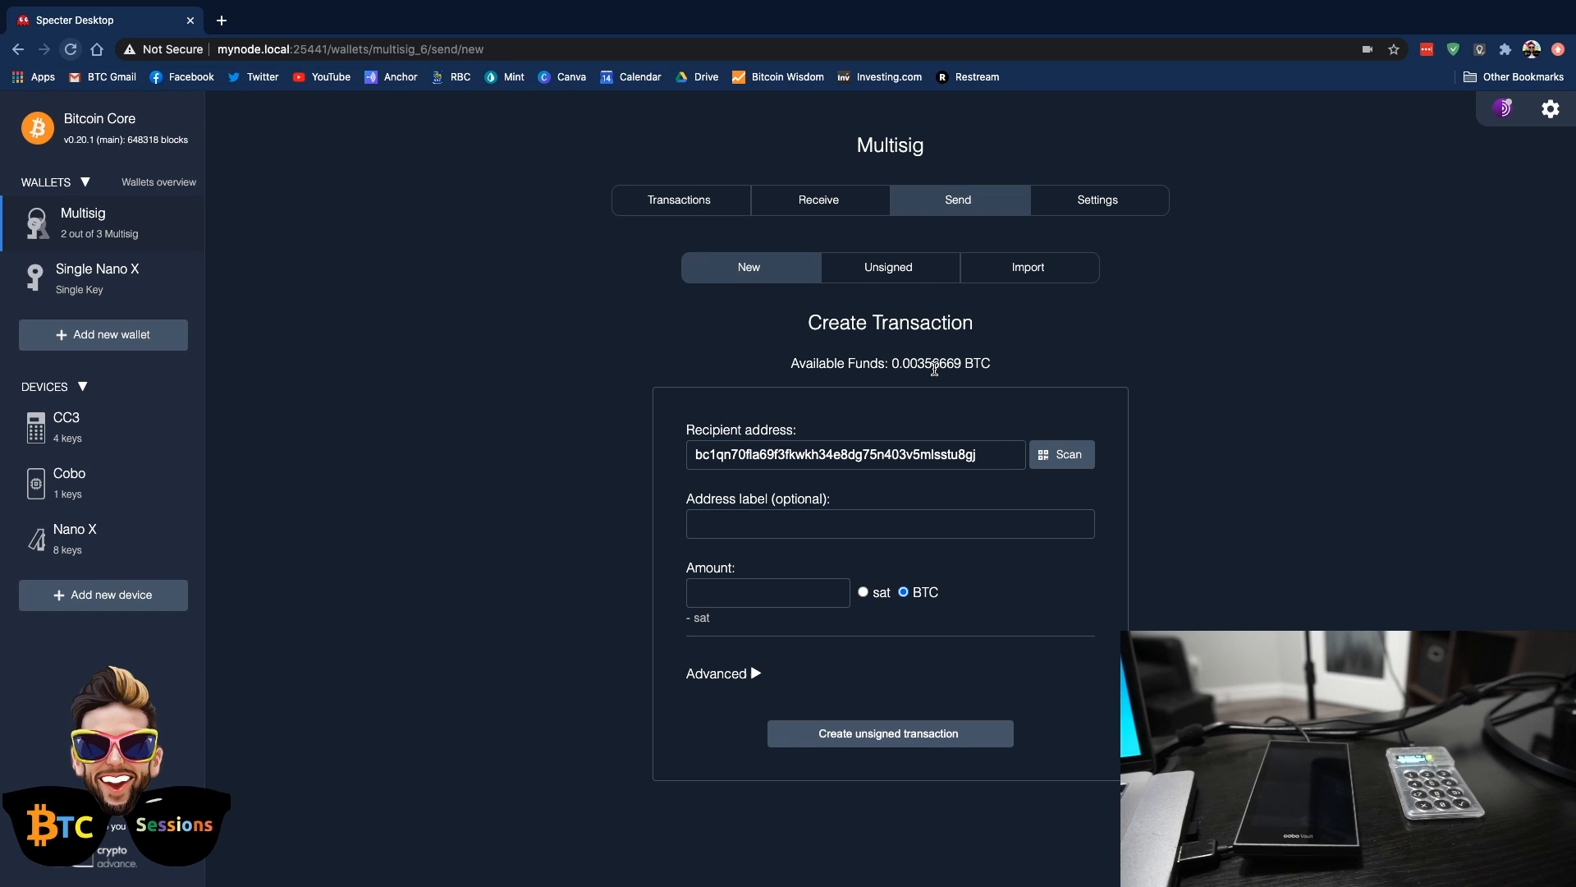
{"action": "double_click", "coordinate": [934, 370]}
{"action": "key", "text": "super+c"}
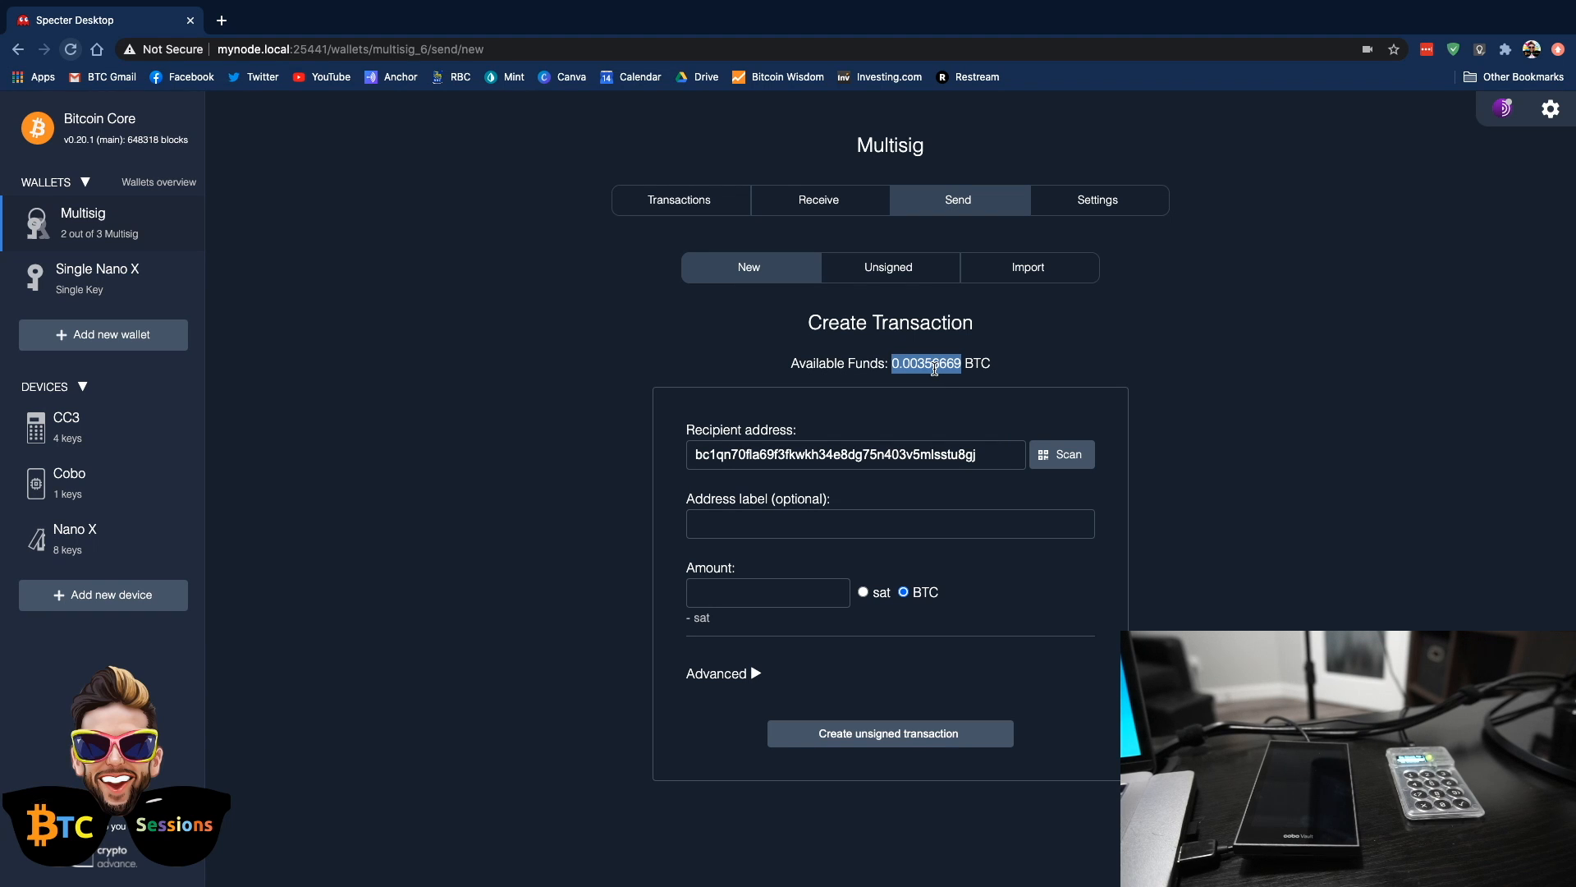
{"action": "left_click", "coordinate": [781, 589]}
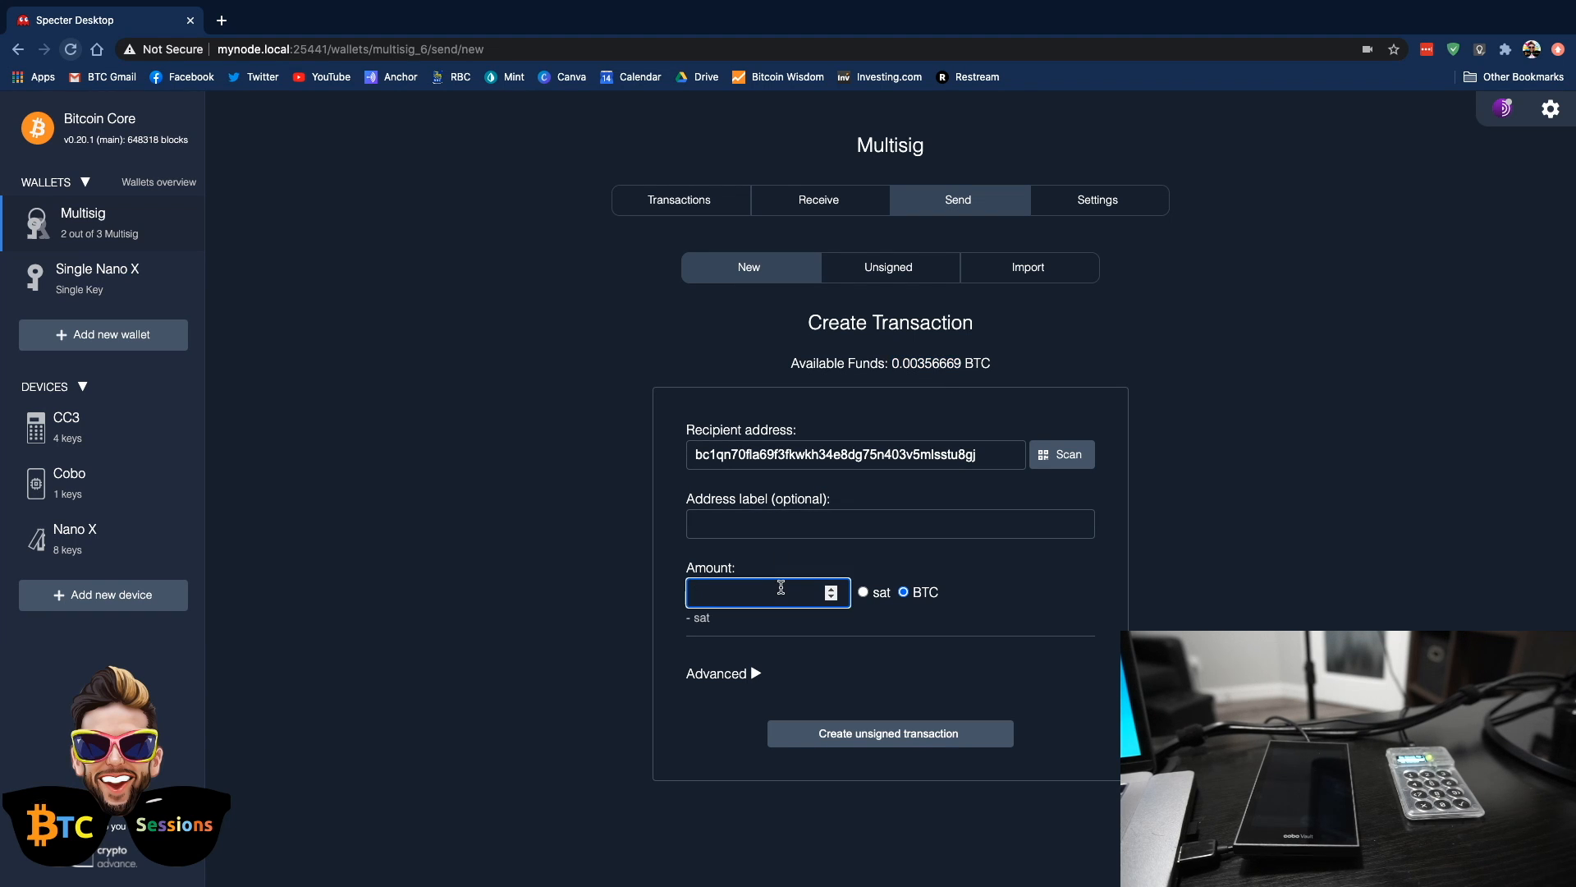
{"action": "key", "text": "super+v"}
Create the unsigned transaction with fees subtracted from the amount and the dynamic fee's confirmation time adjusted
{"action": "left_click", "coordinate": [756, 674]}
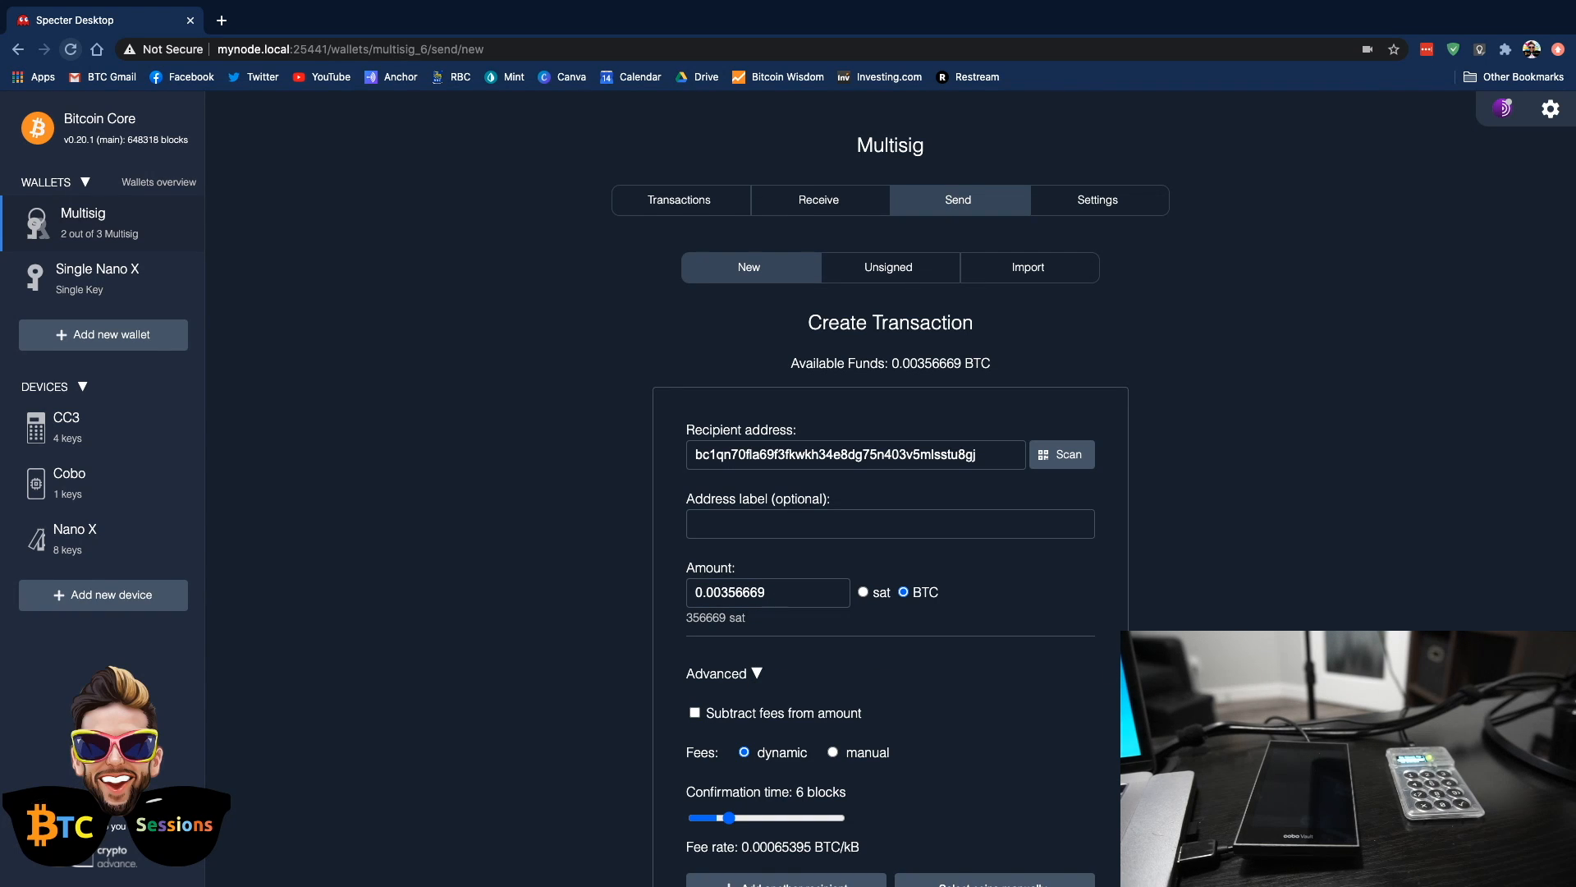
{"action": "scroll", "coordinate": [969, 659], "scroll_direction": "down", "scroll_amount": 1}
{"action": "scroll", "coordinate": [971, 661], "scroll_direction": "down", "scroll_amount": 3}
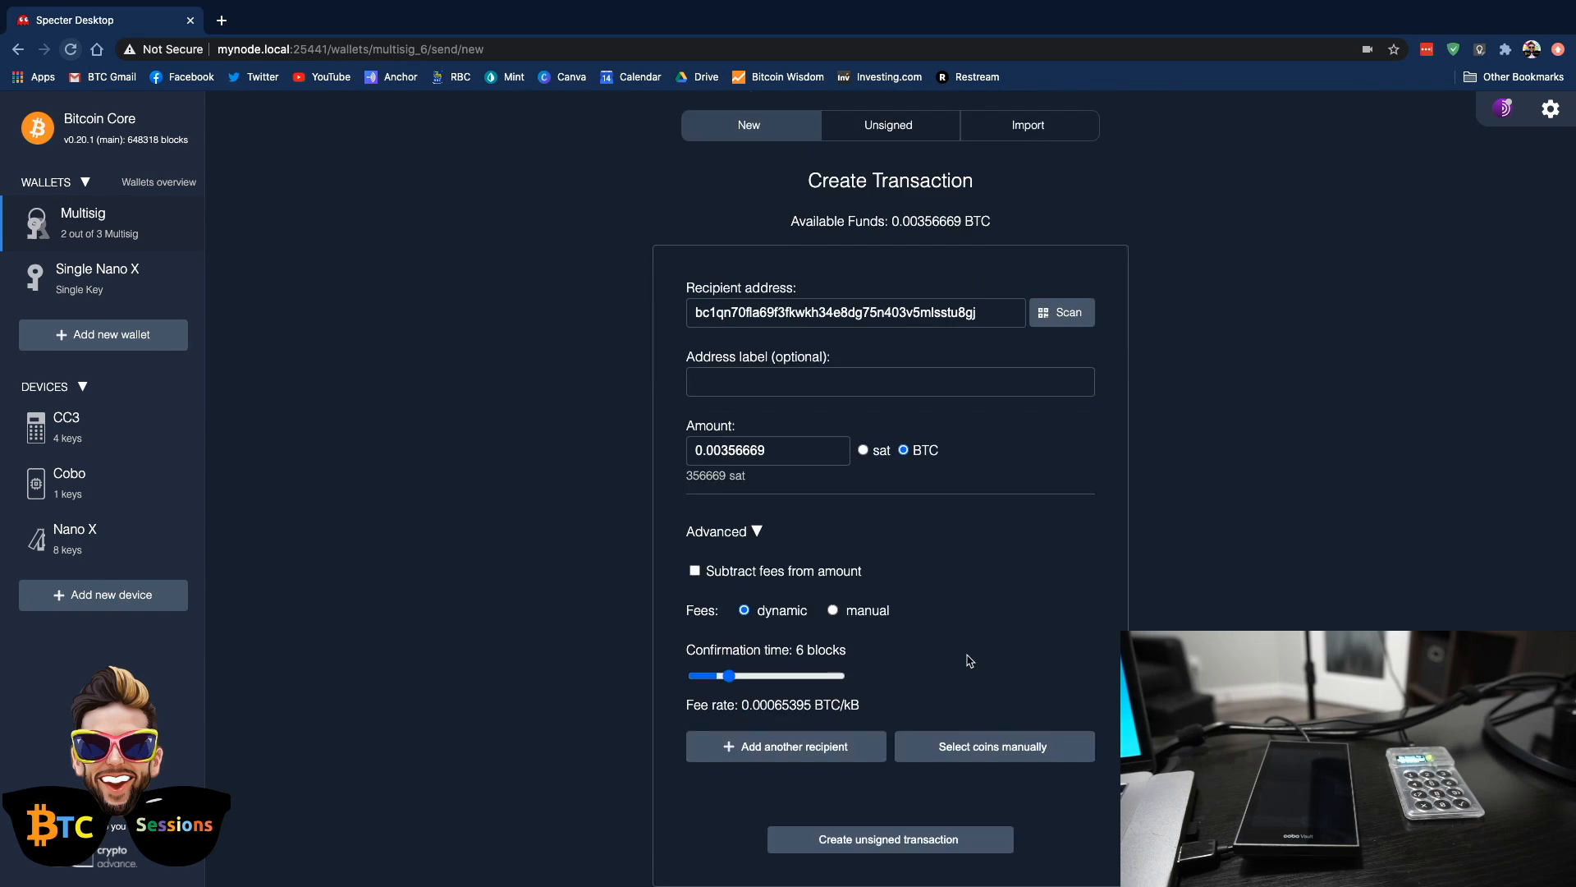
{"action": "left_click", "coordinate": [695, 570]}
{"action": "left_click_drag", "start_coordinate": [756, 674], "coordinate": [762, 673]}
{"action": "left_click", "coordinate": [899, 850]}
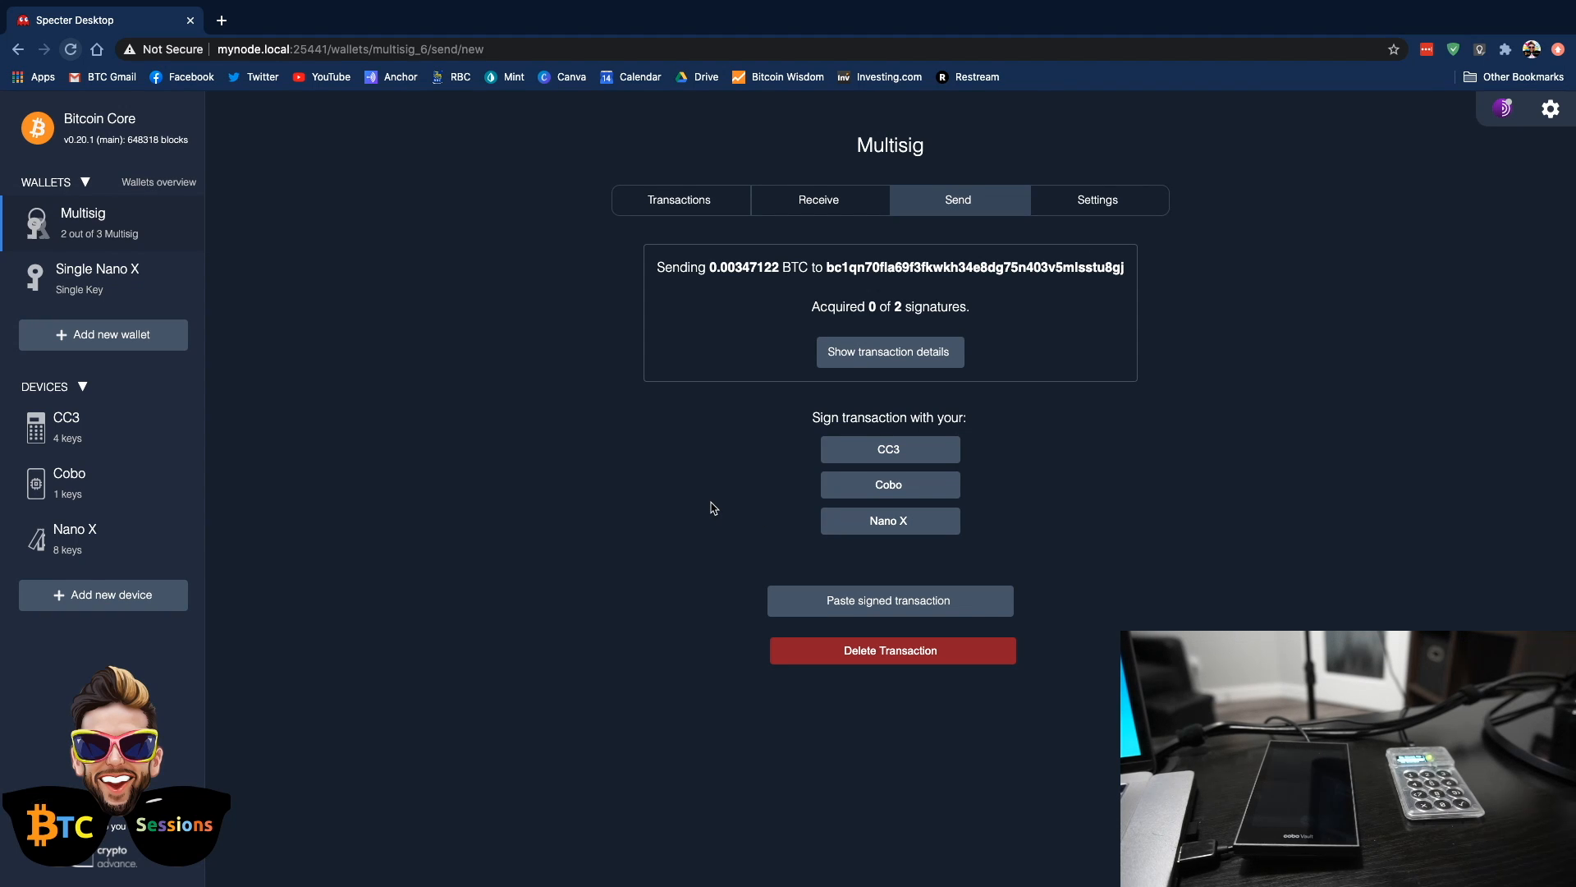
Sign the transaction with the Cobo using QR codes, displaying the device PSBT and scanning back the signed transaction
{"action": "left_click", "coordinate": [860, 490]}
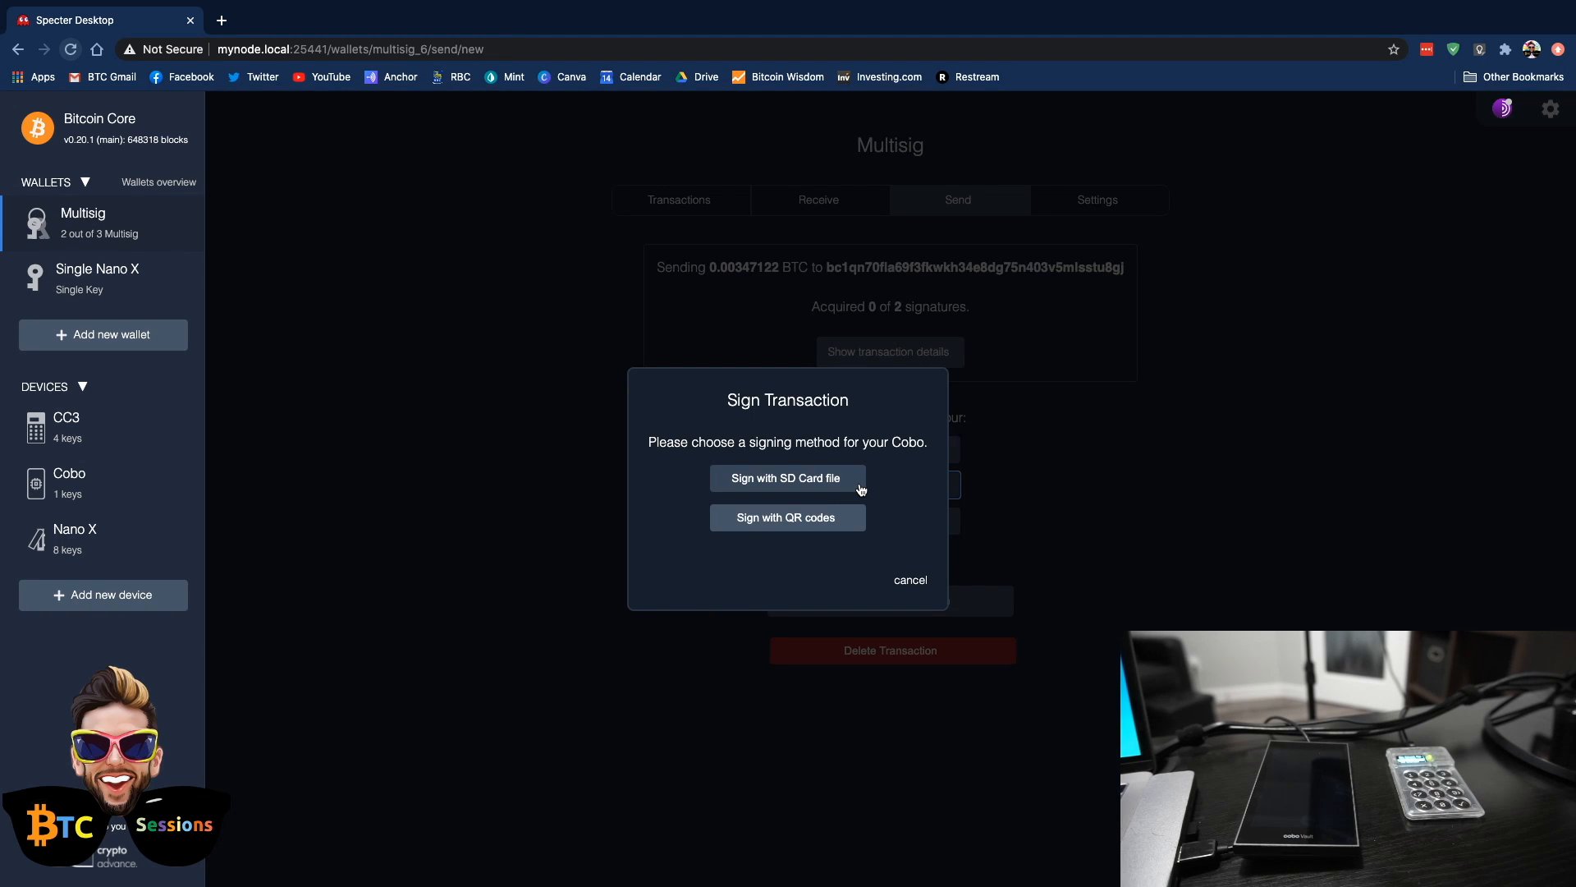
{"action": "left_click", "coordinate": [784, 521]}
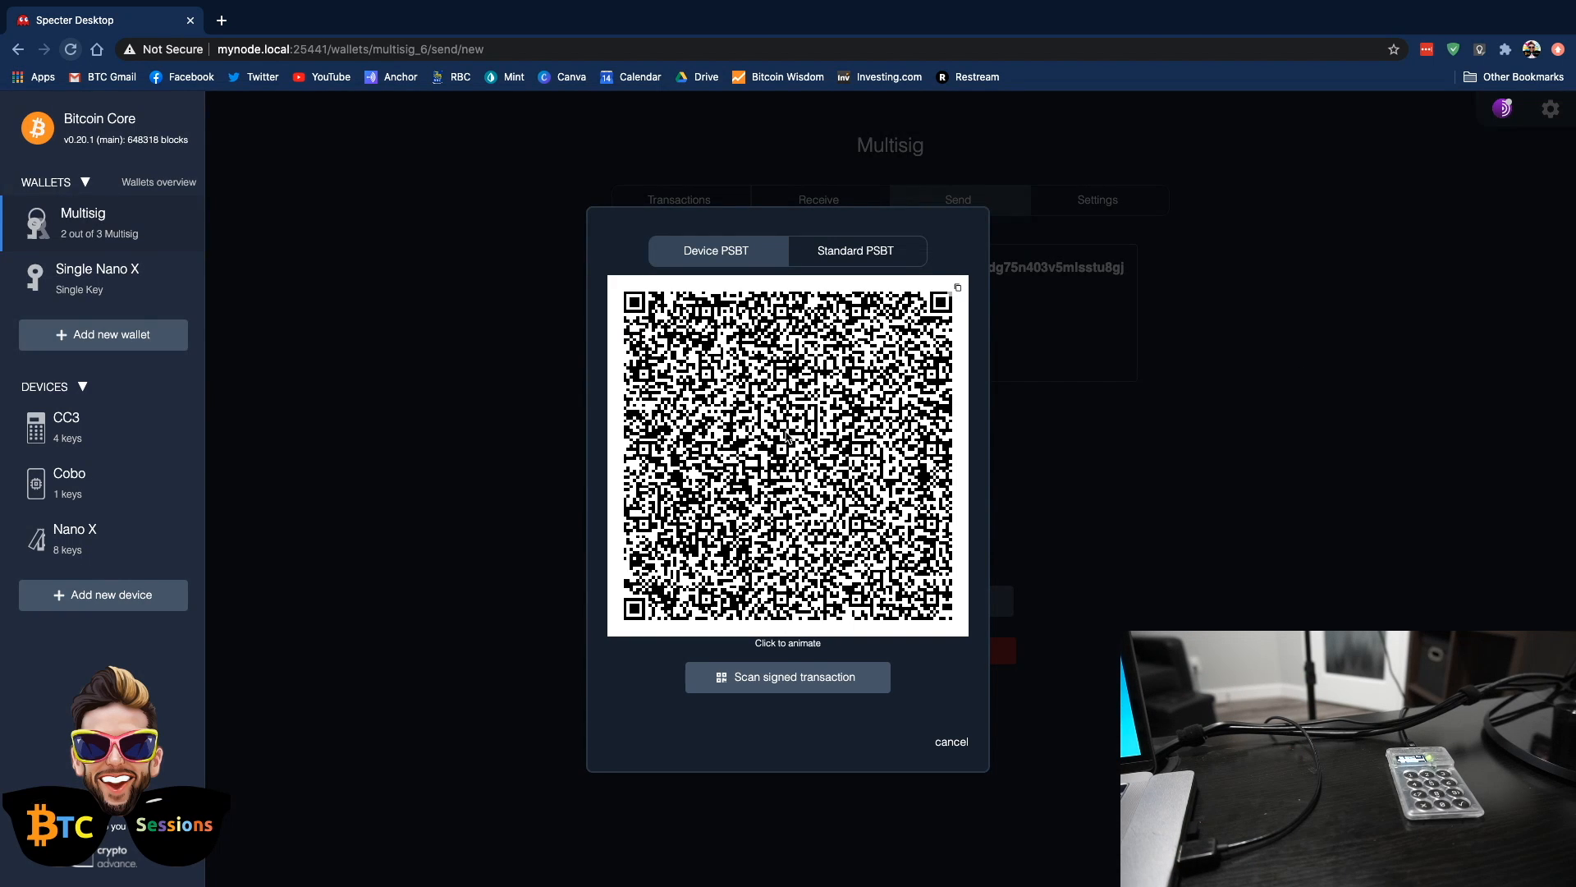
{"action": "left_click", "coordinate": [786, 437]}
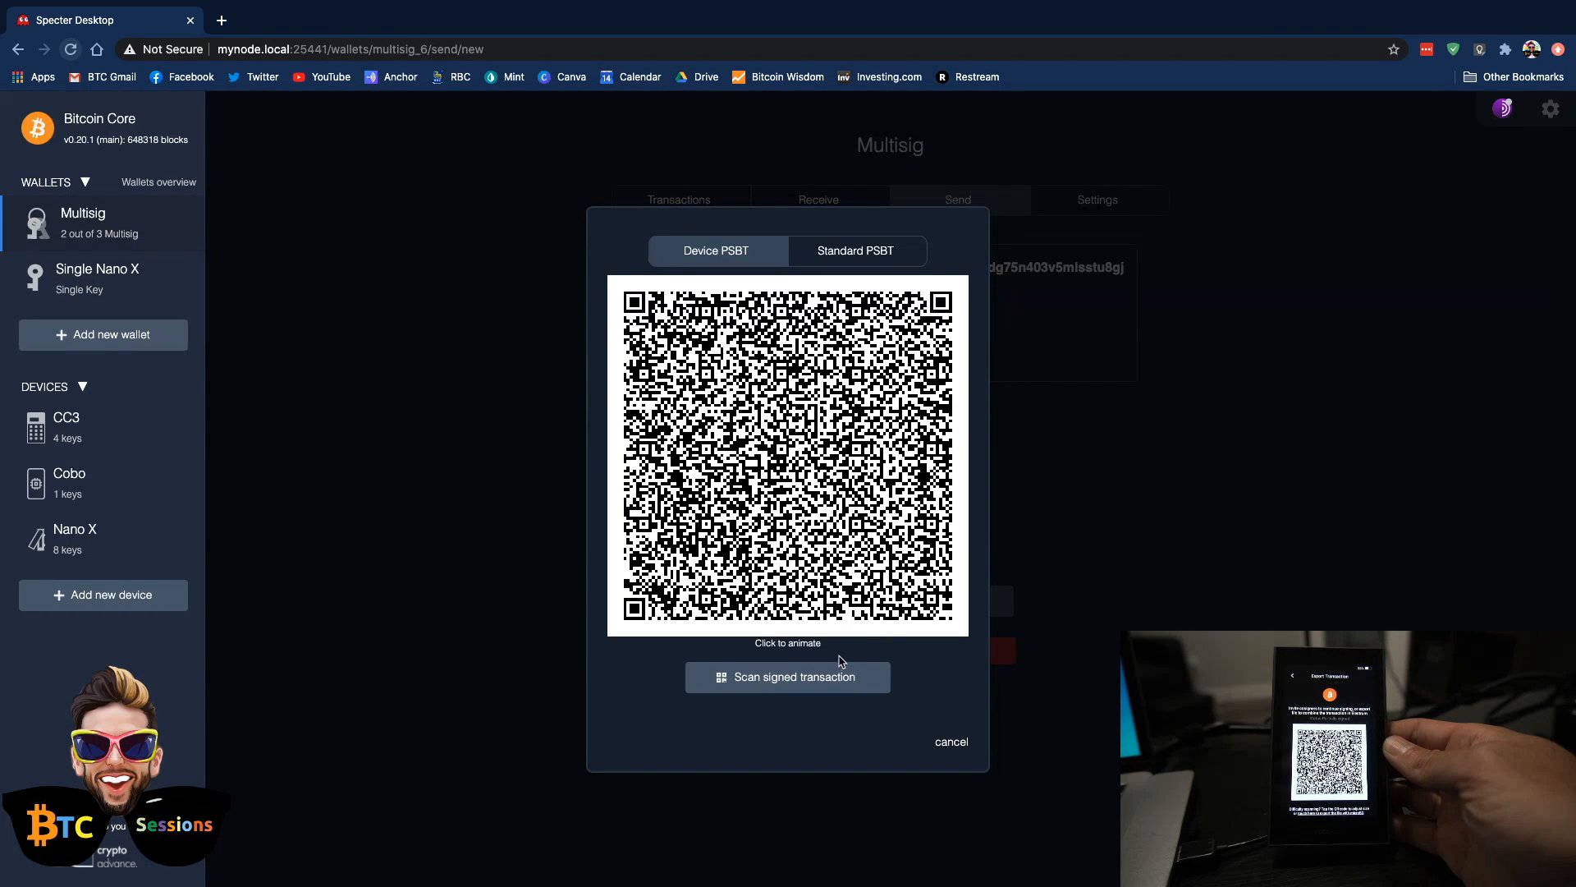
{"action": "left_click", "coordinate": [809, 686]}
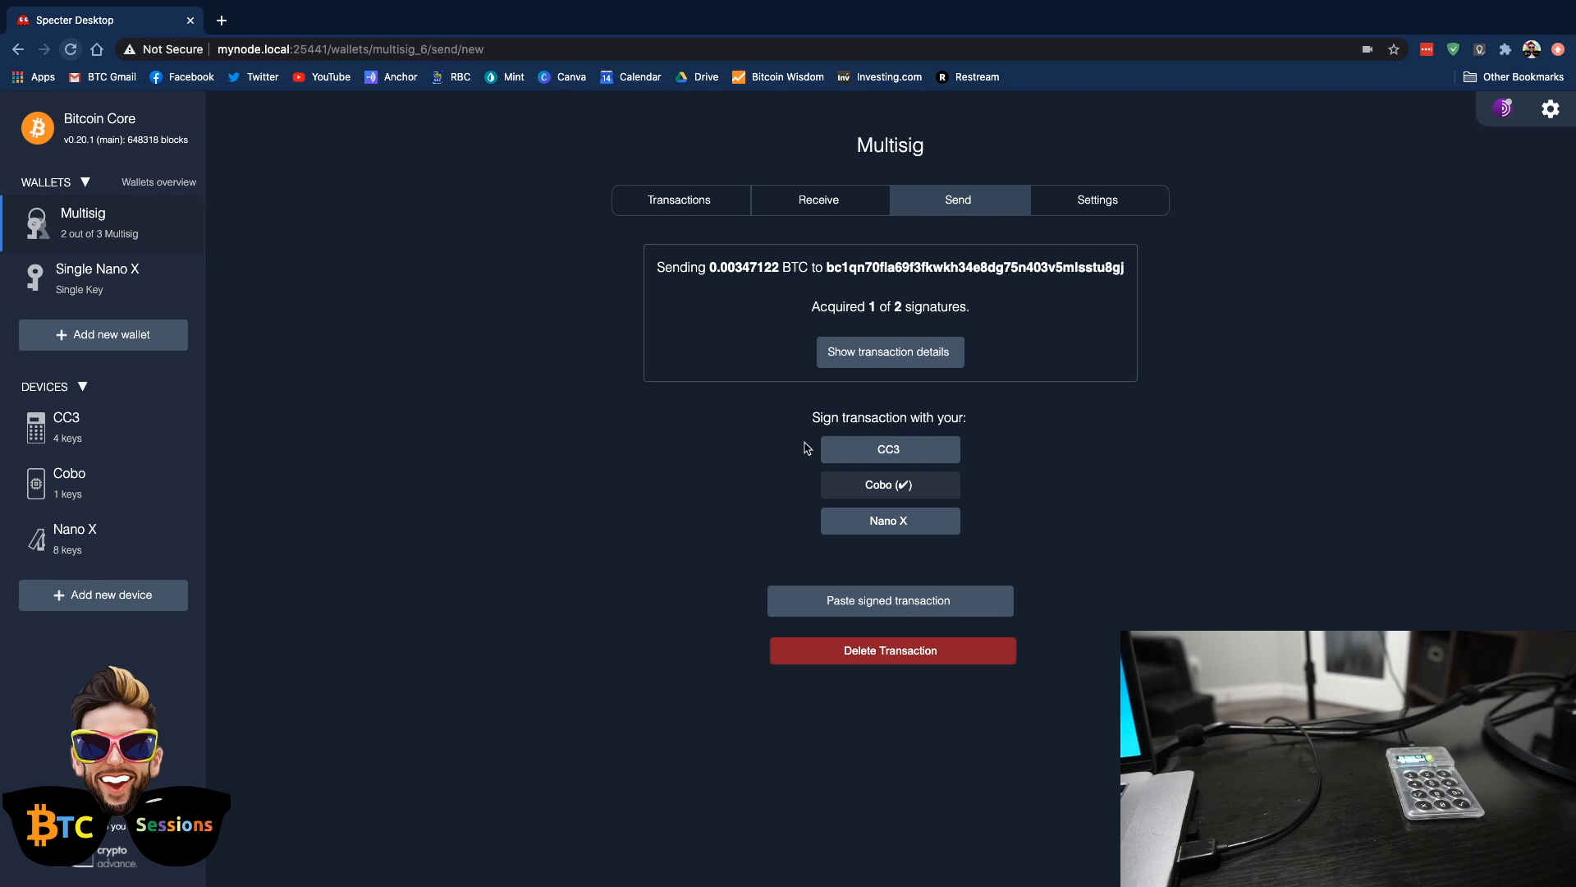
Choose the SD card file method to sign with the CC3 and download the transaction file
{"action": "left_click", "coordinate": [871, 457]}
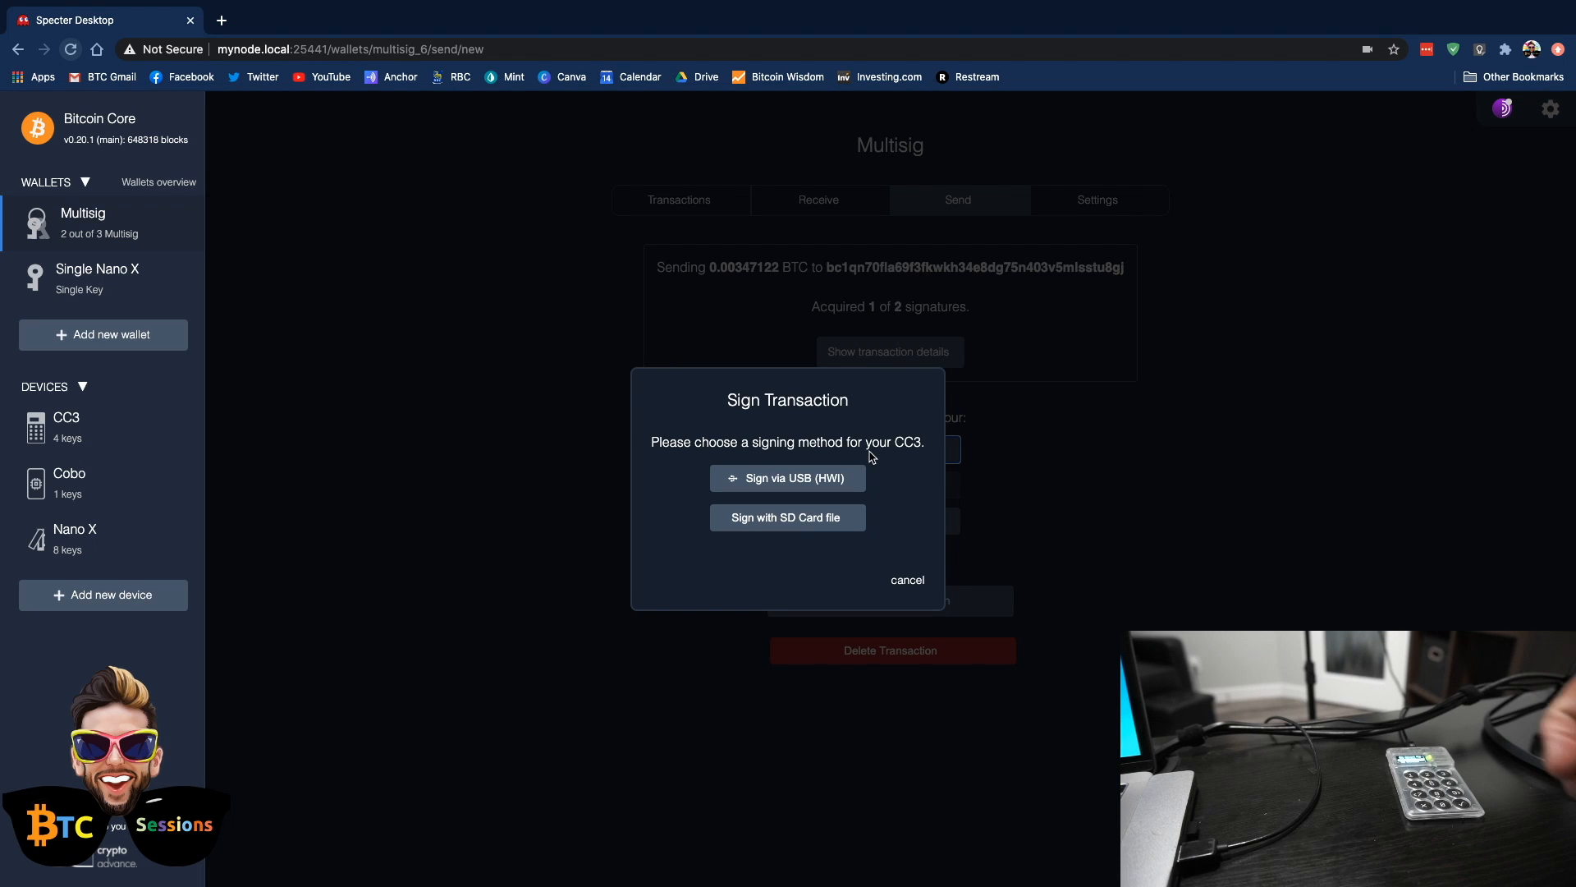
{"action": "left_click", "coordinate": [786, 519]}
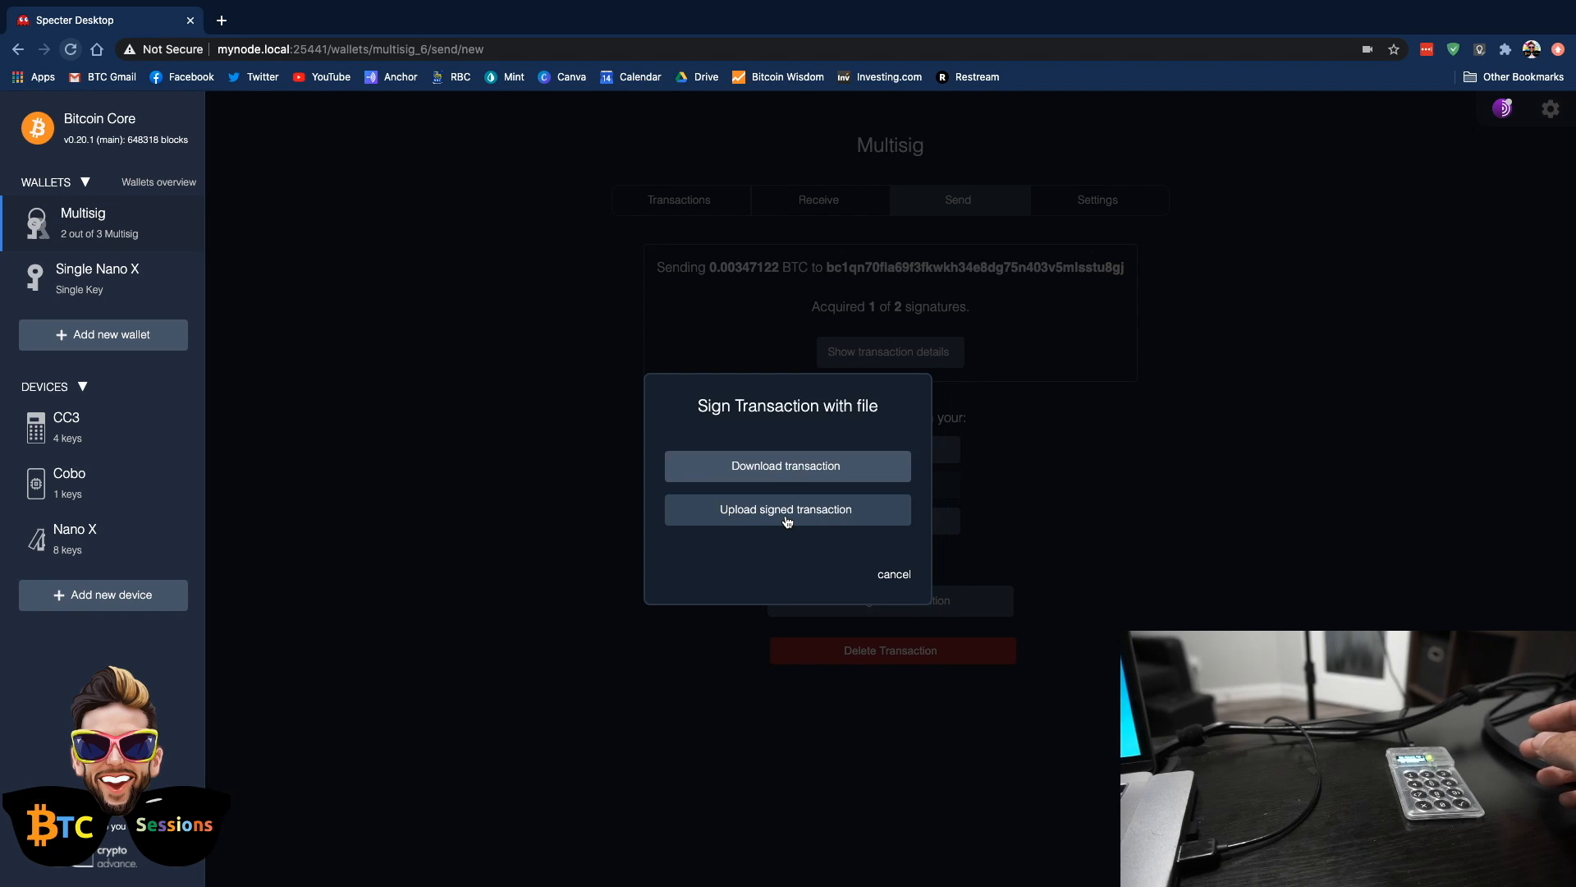
{"action": "left_click", "coordinate": [797, 470]}
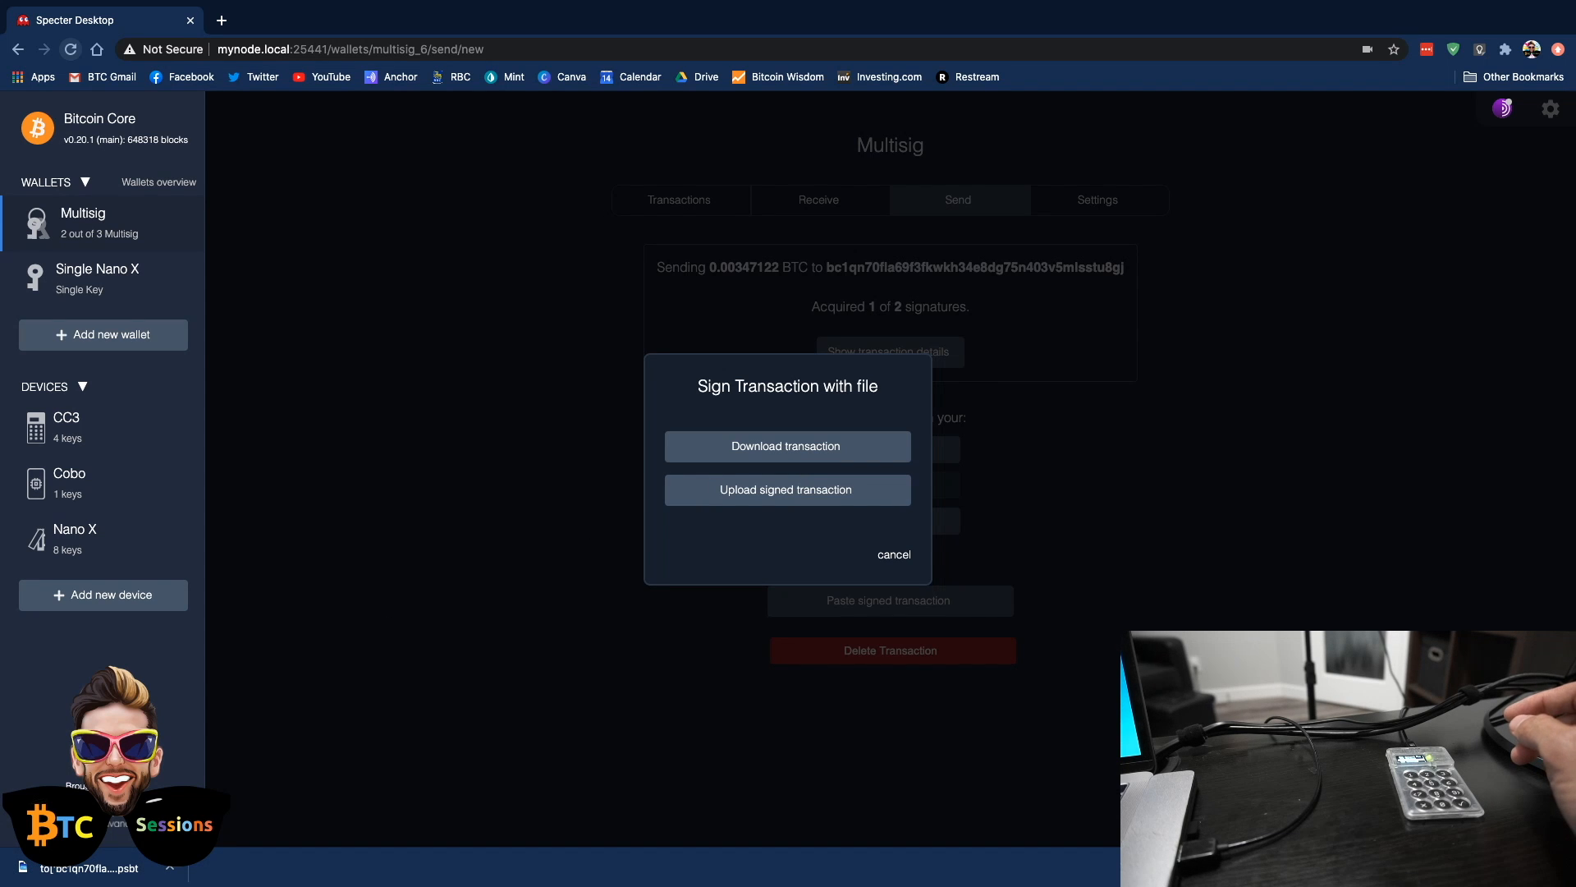
Switch to Finder, copy the downloaded .psbt file from Downloads to the NO NAME drive, close both windows, and return to the browser
{"action": "key", "text": "ctrl+Left"}
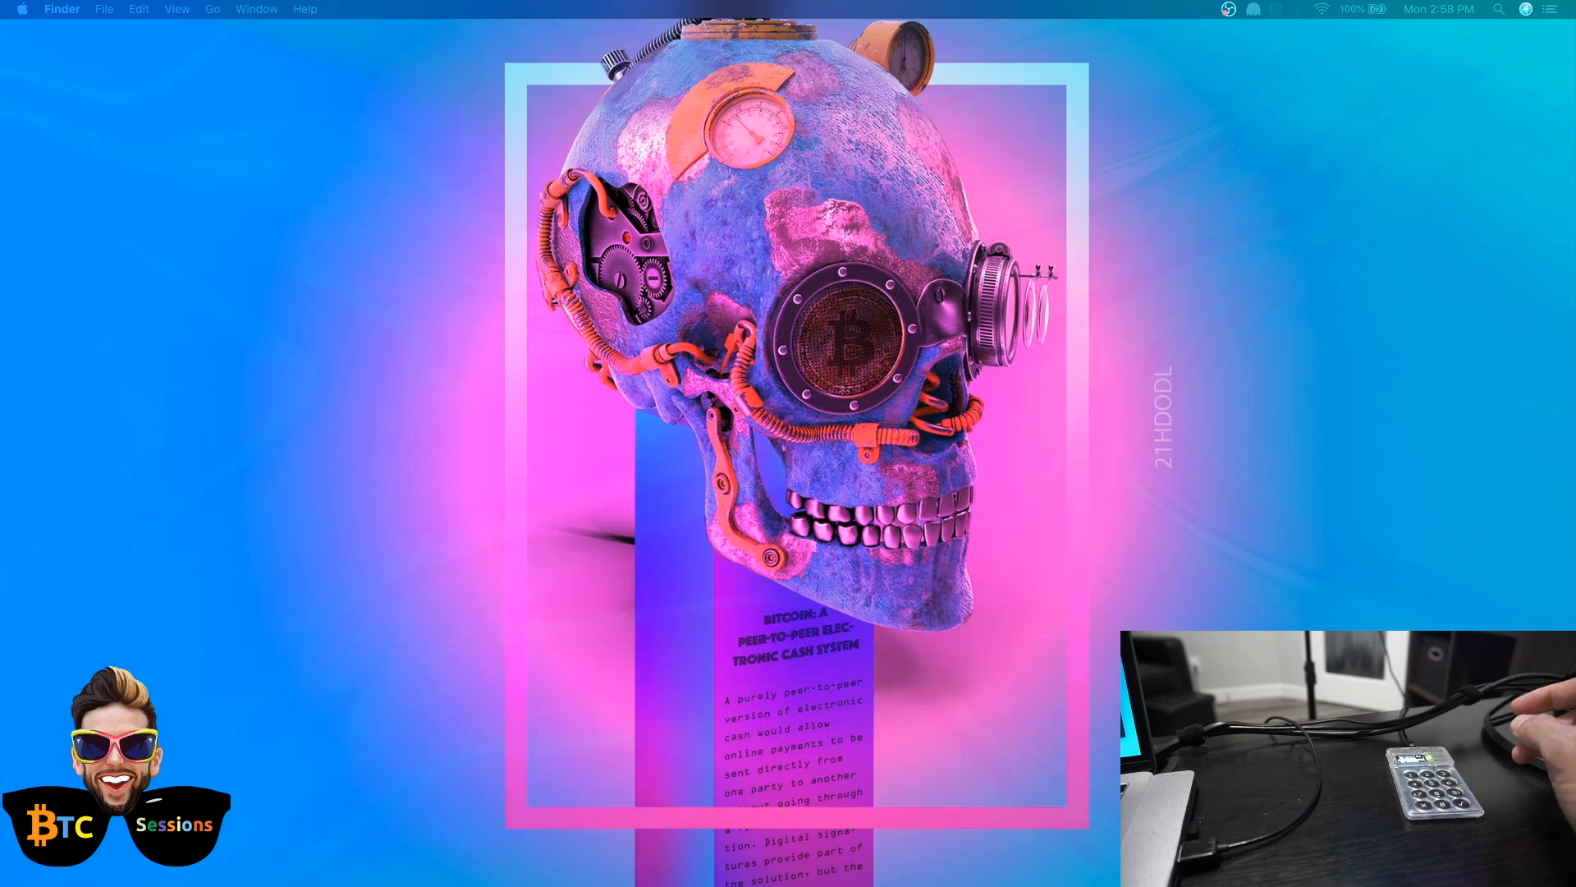
{"action": "left_click_drag", "start_coordinate": [0, 246], "coordinate": [1034, 154]}
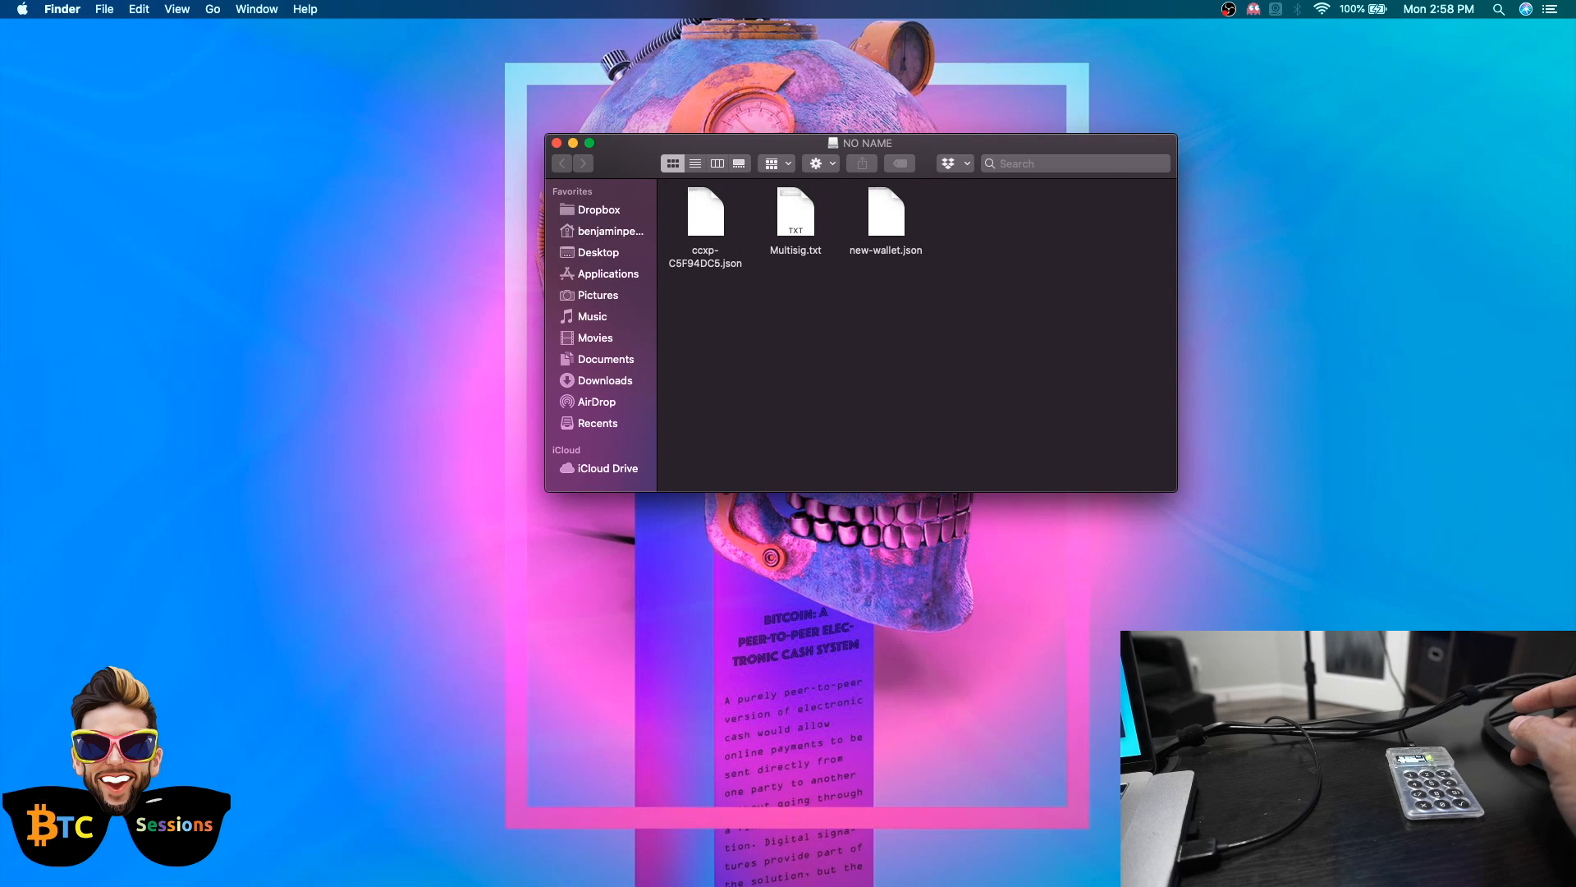
{"action": "key", "text": "super+n"}
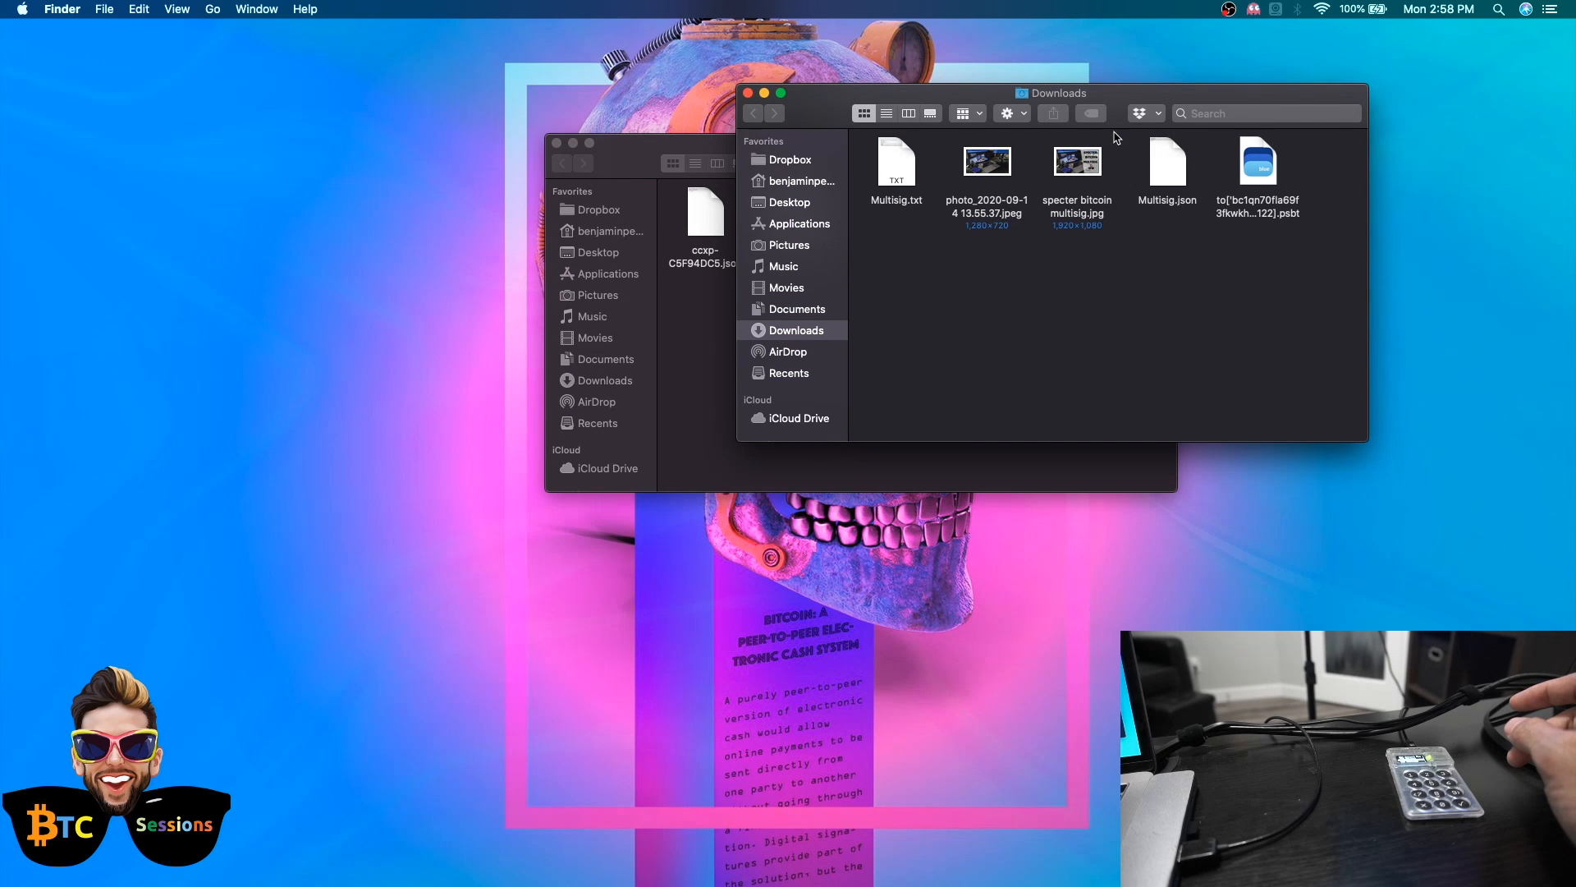
{"action": "left_click_drag", "start_coordinate": [1170, 96], "coordinate": [545, 380]}
{"action": "left_click", "coordinate": [631, 436]}
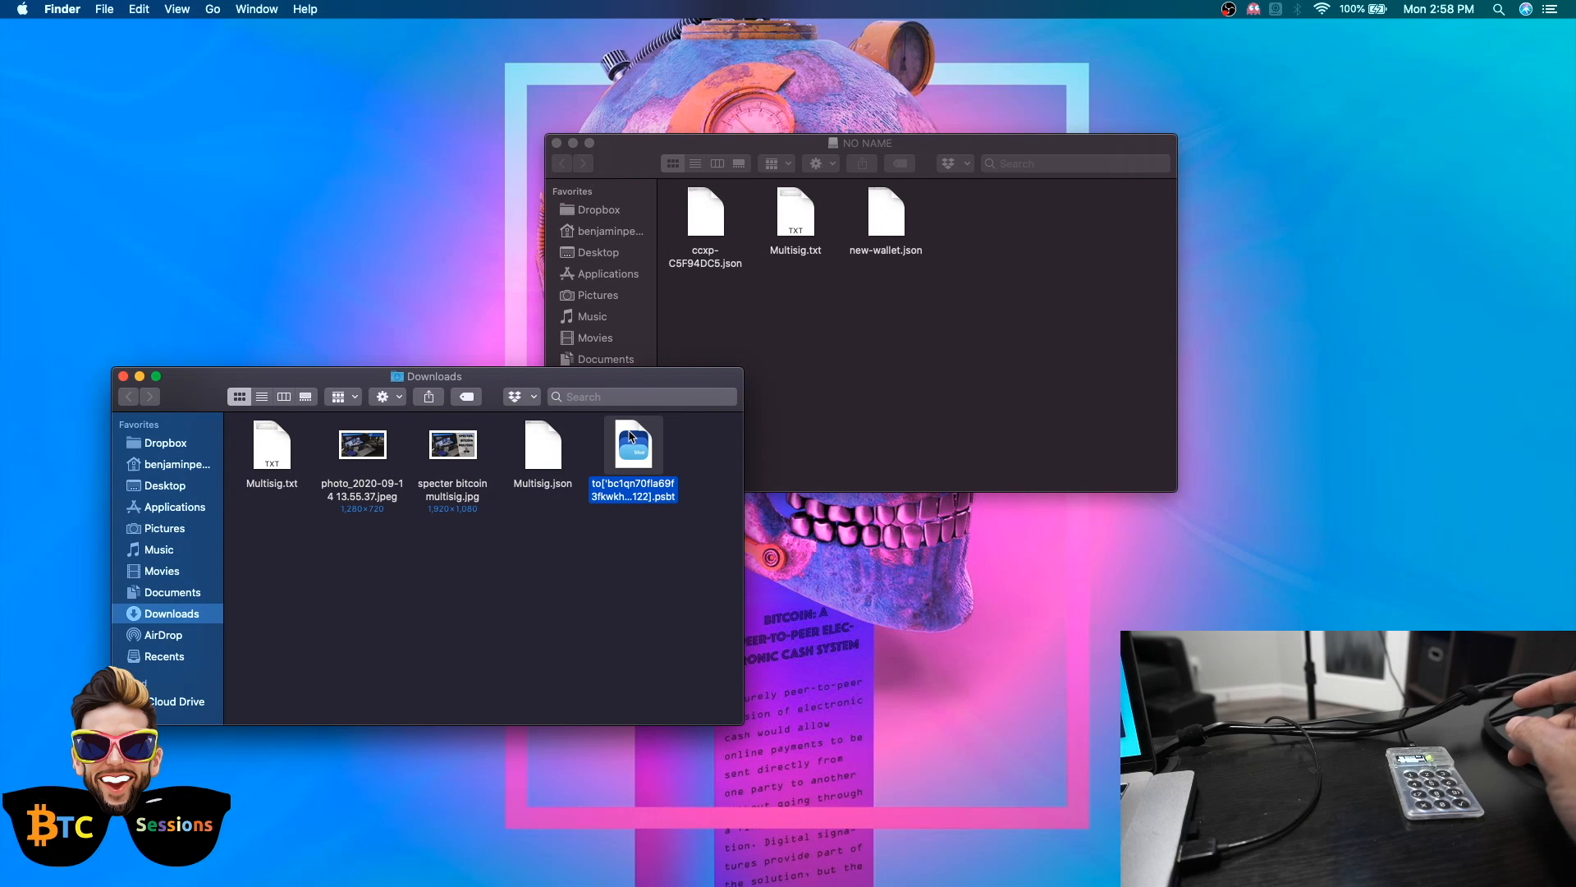
{"action": "left_click_drag", "start_coordinate": [630, 436], "coordinate": [1032, 263]}
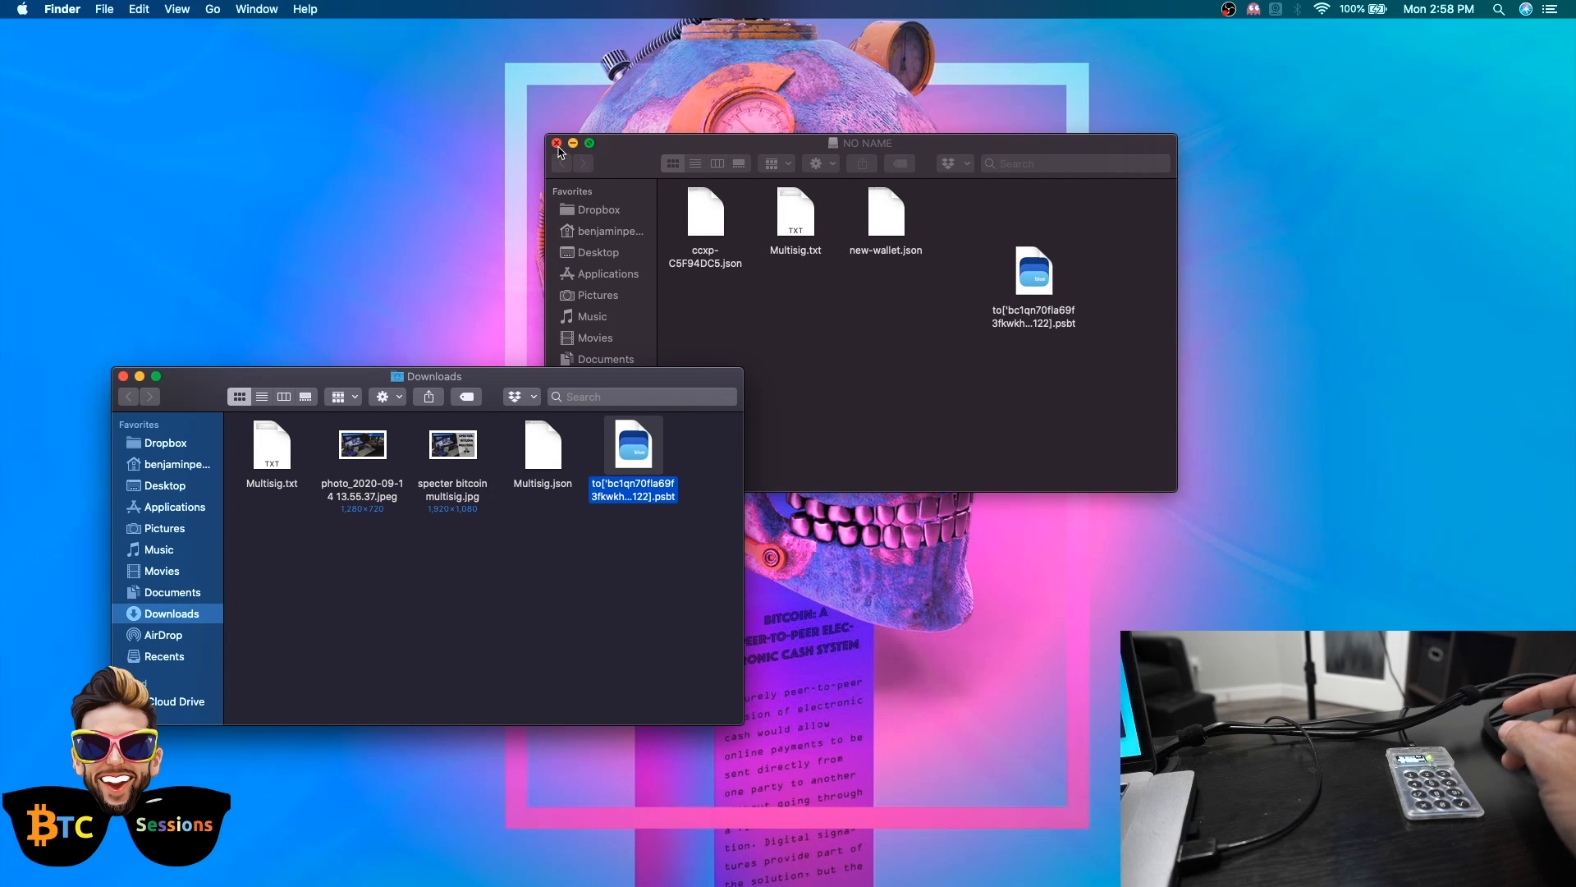
{"action": "left_click", "coordinate": [557, 144]}
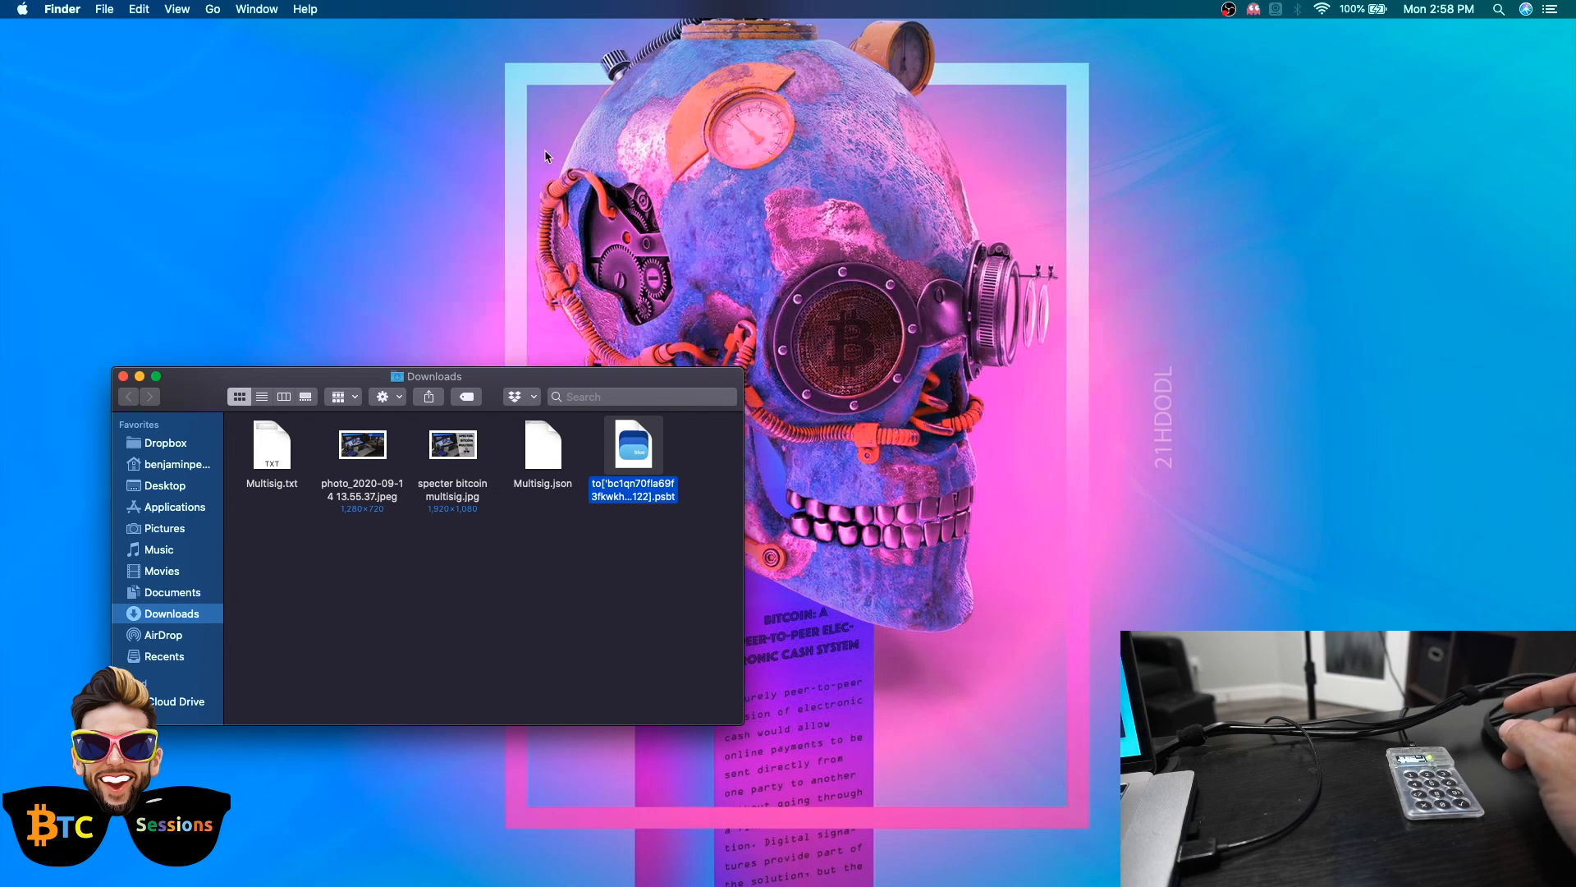
{"action": "left_click", "coordinate": [122, 376]}
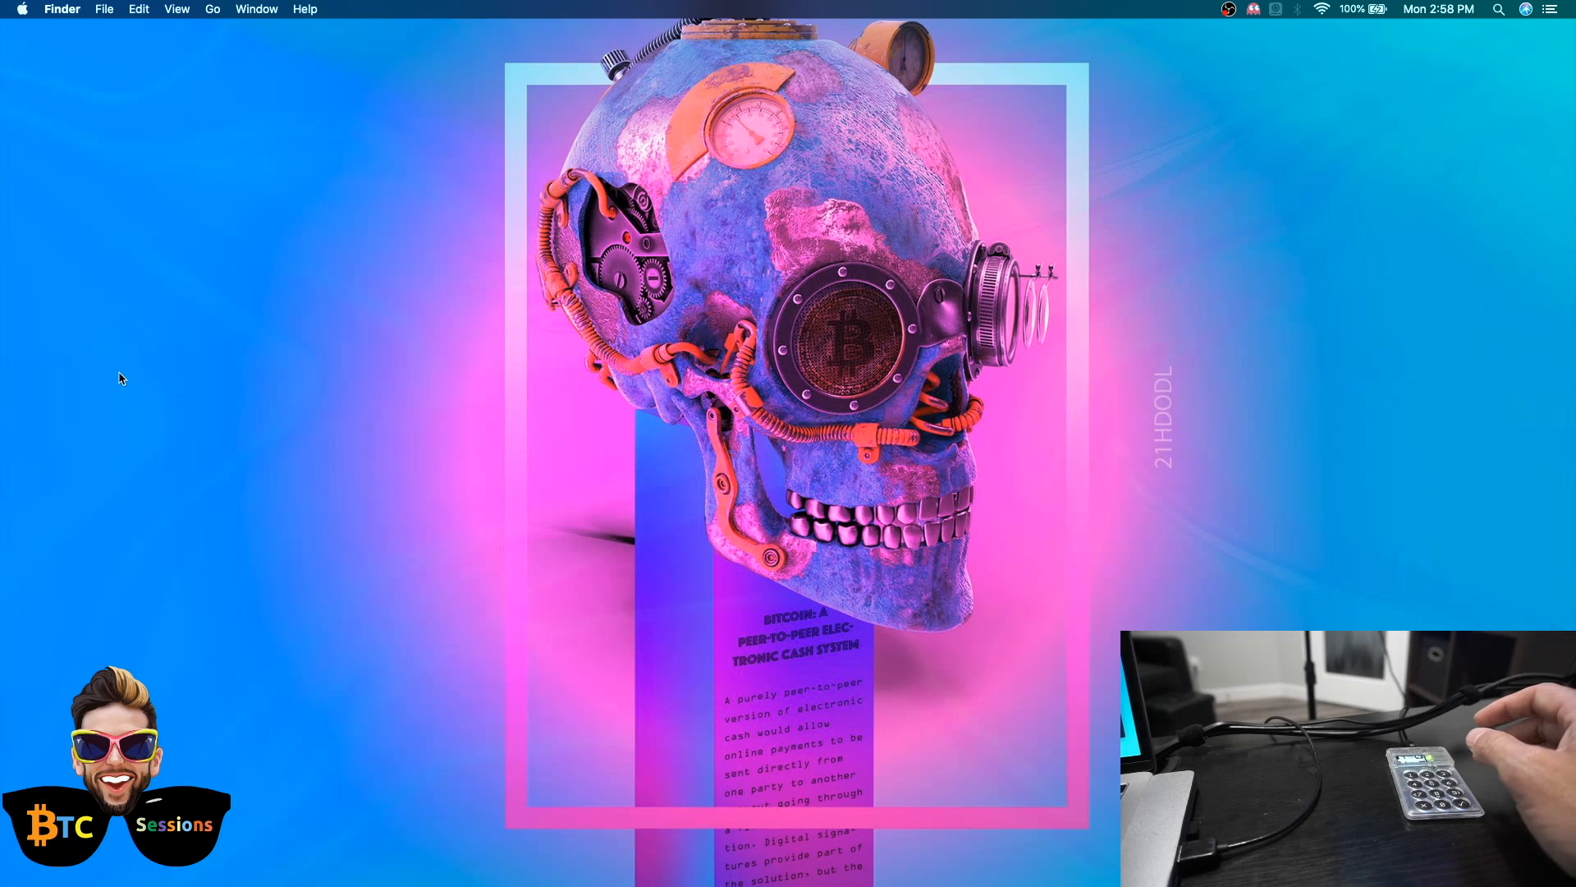
{"action": "key", "text": "ctrl+Right"}
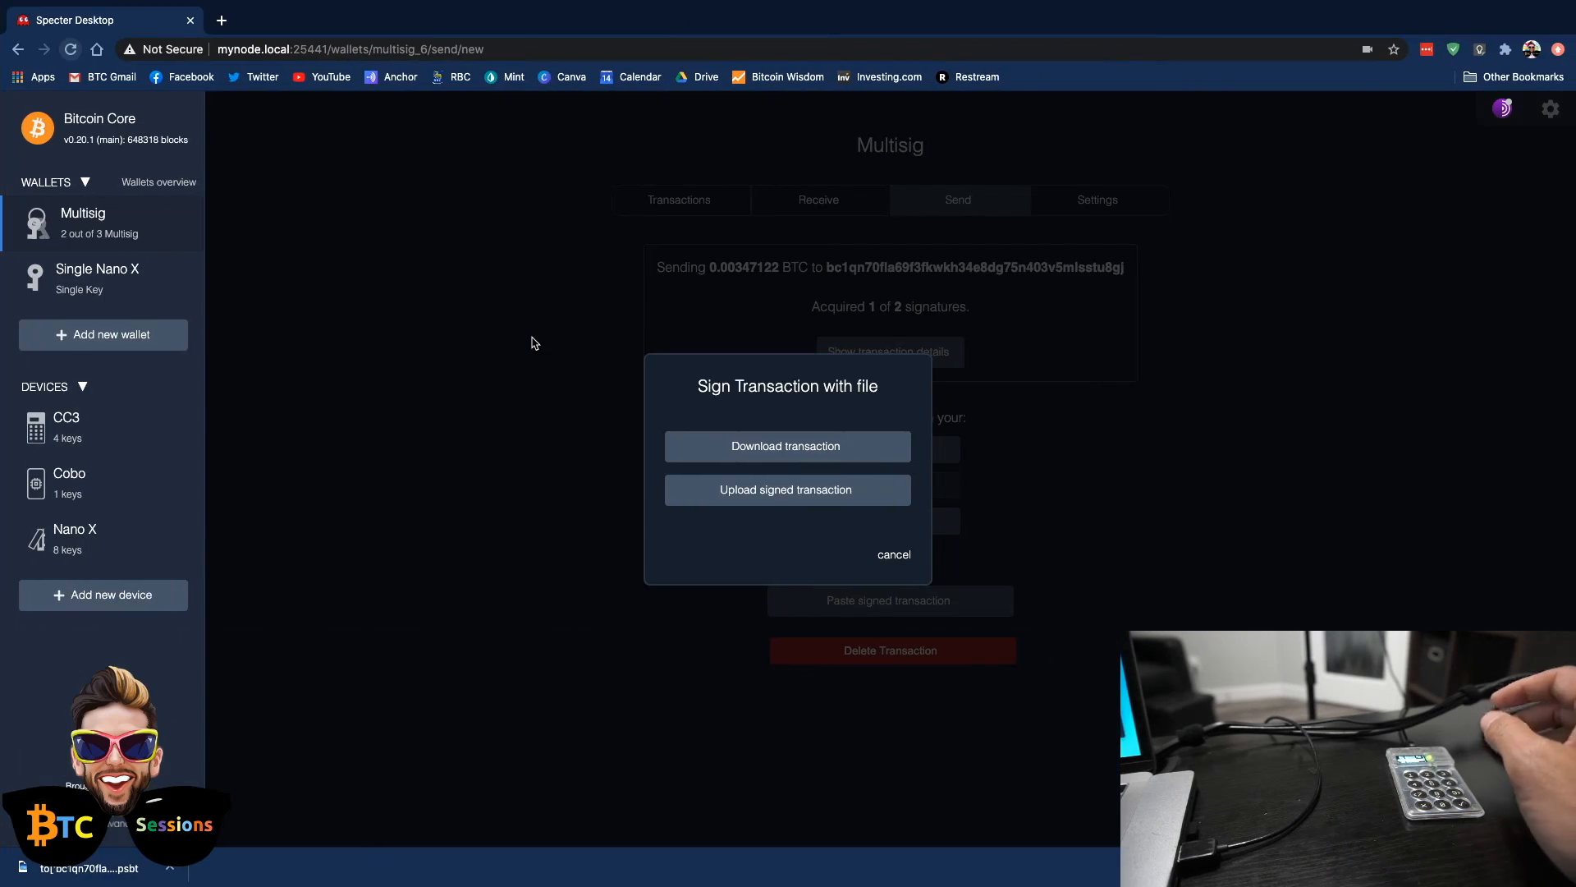
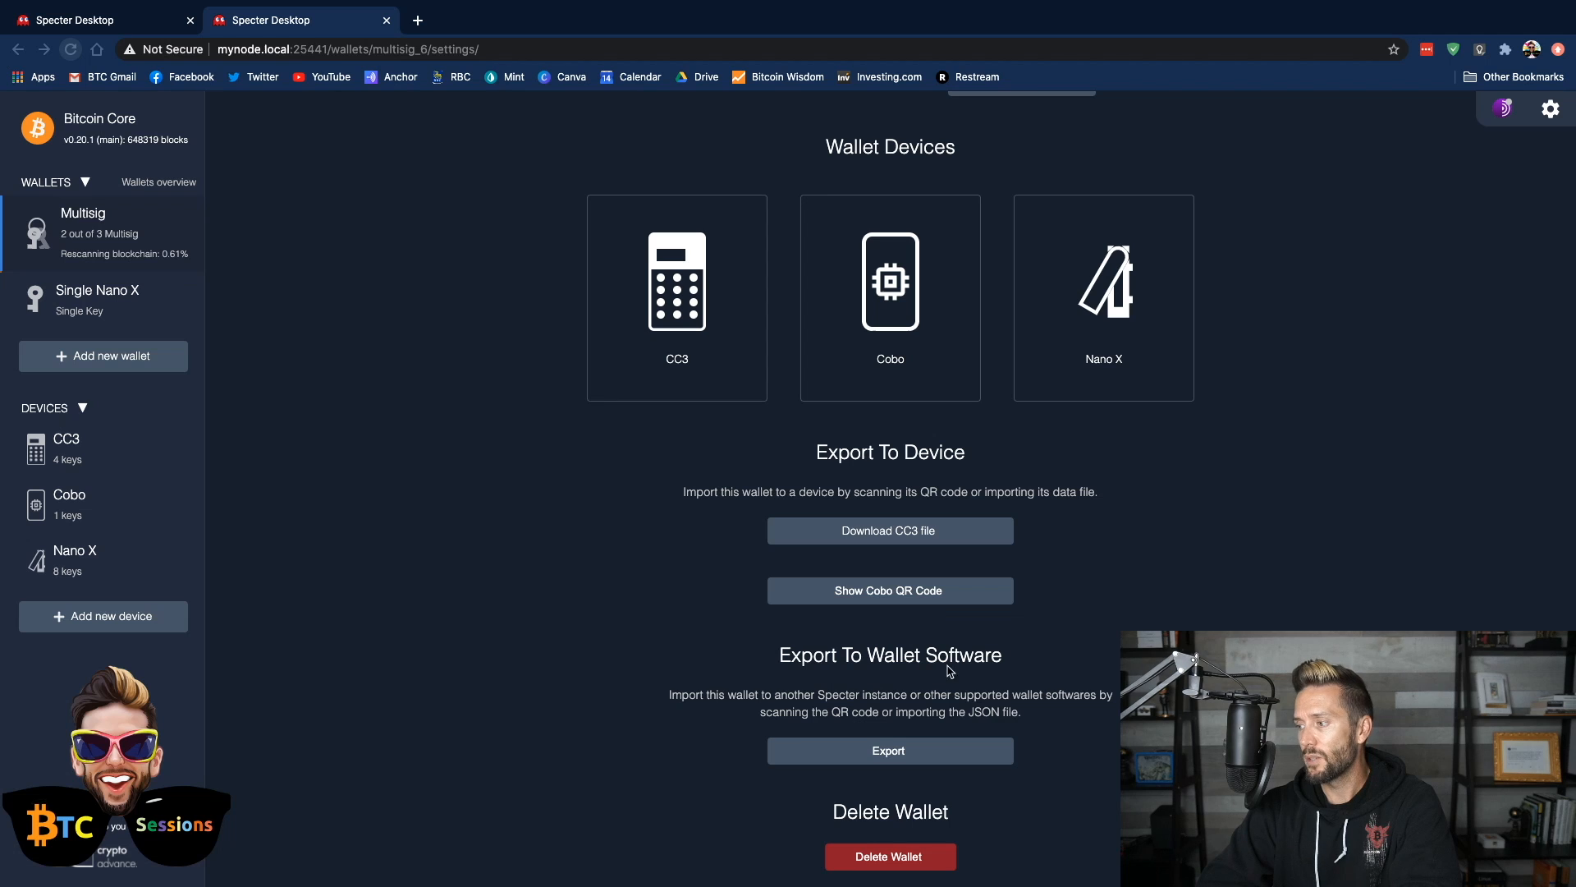
Export the Multisig wallet for wallet software by downloading its JSON file, and try to delete the wallet
{"action": "left_click", "coordinate": [891, 750]}
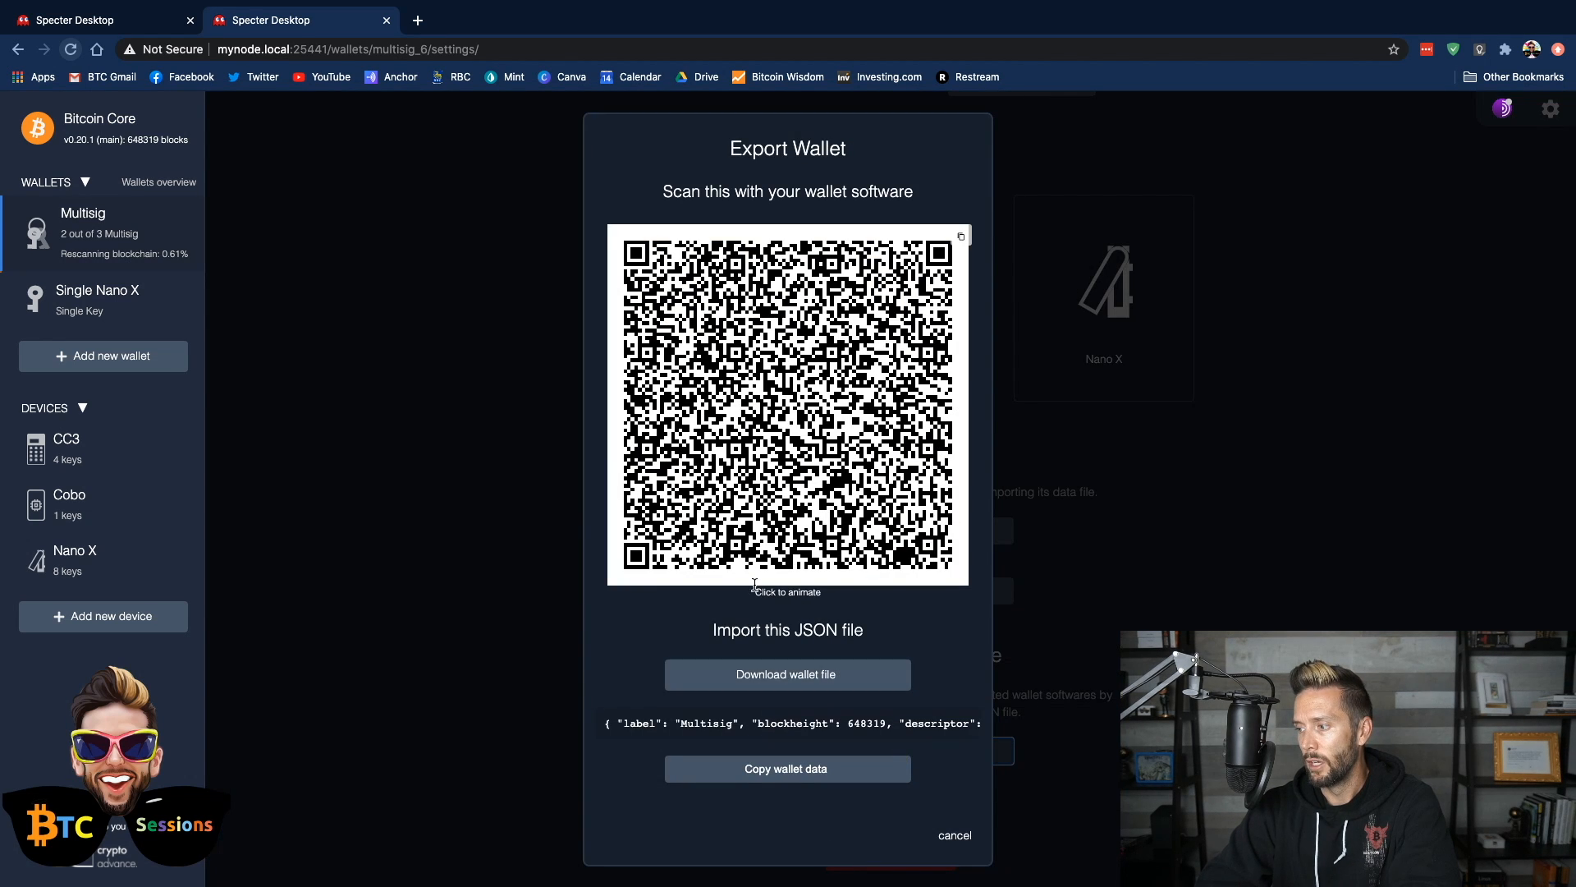
{"action": "left_click", "coordinate": [821, 674]}
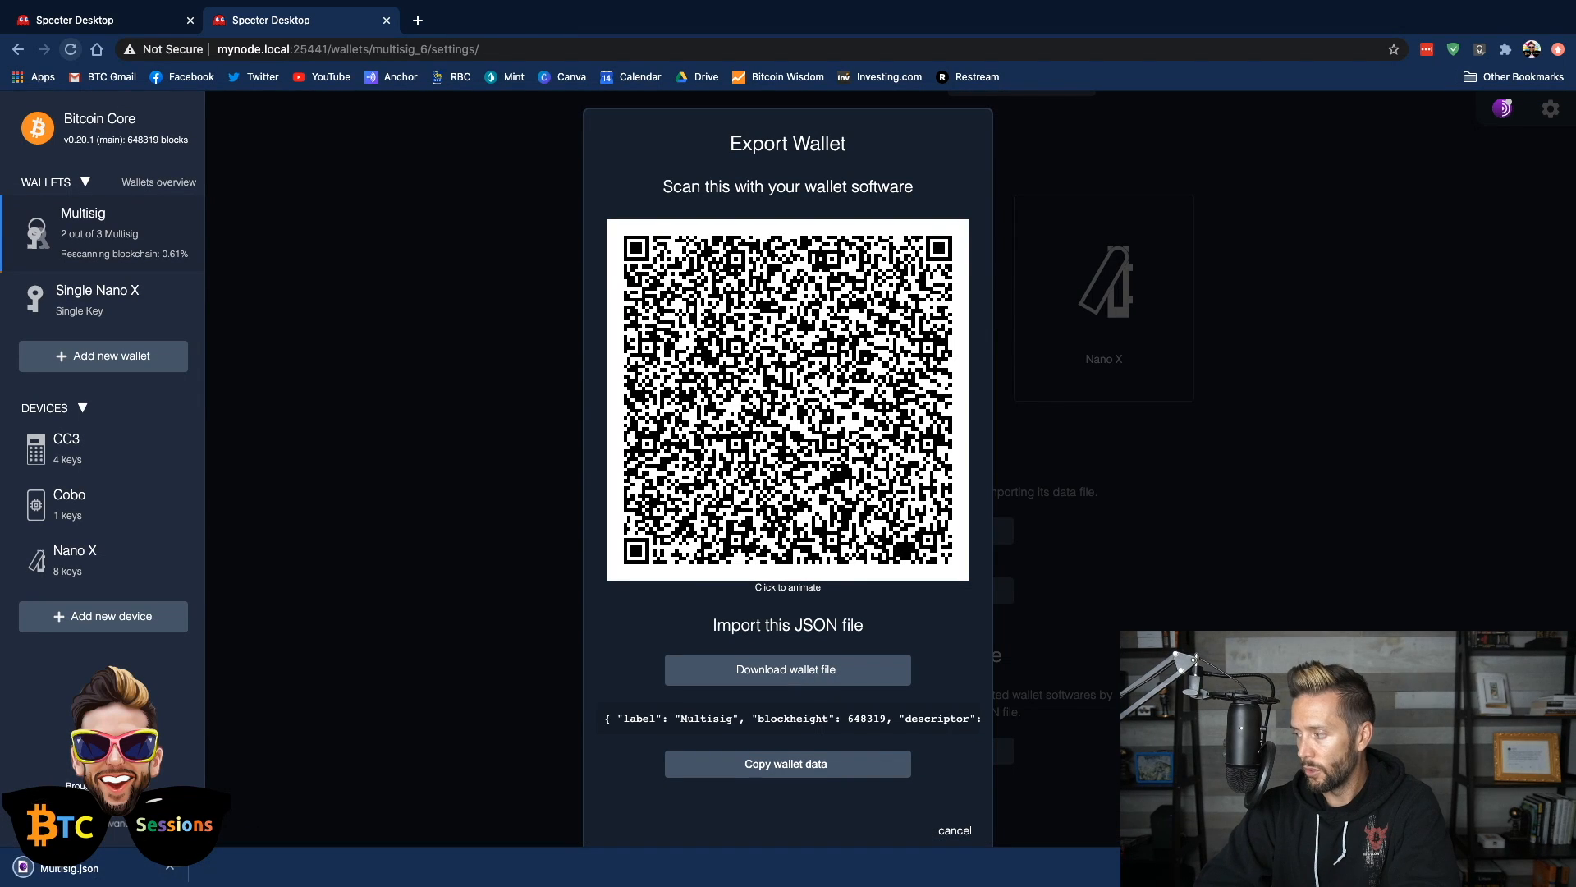
{"action": "left_click", "coordinate": [1558, 867]}
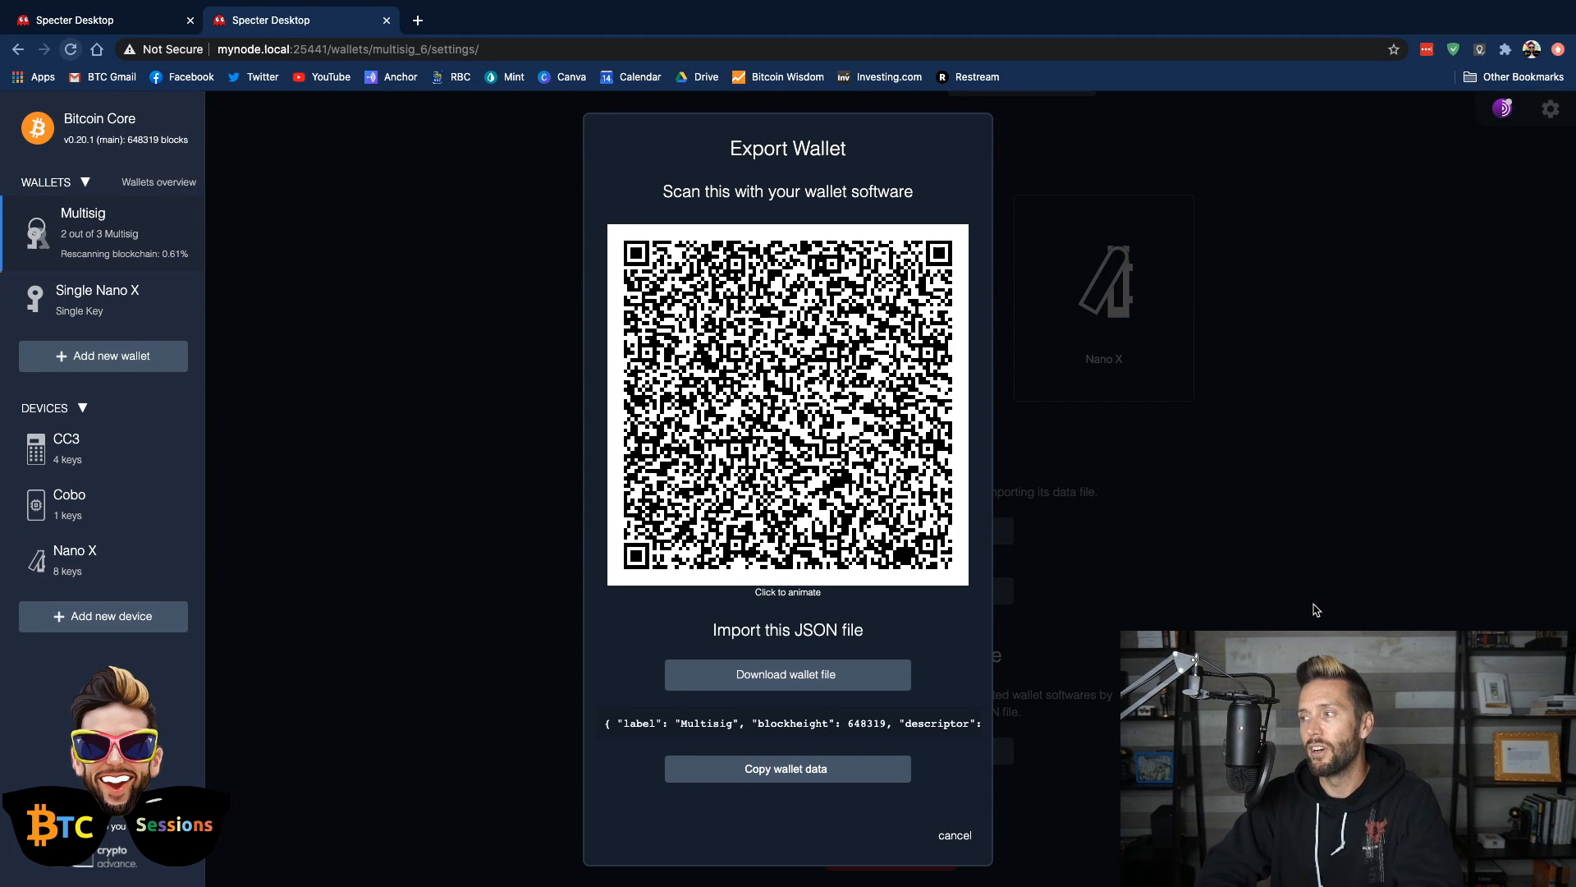
{"action": "left_click", "coordinate": [1297, 320]}
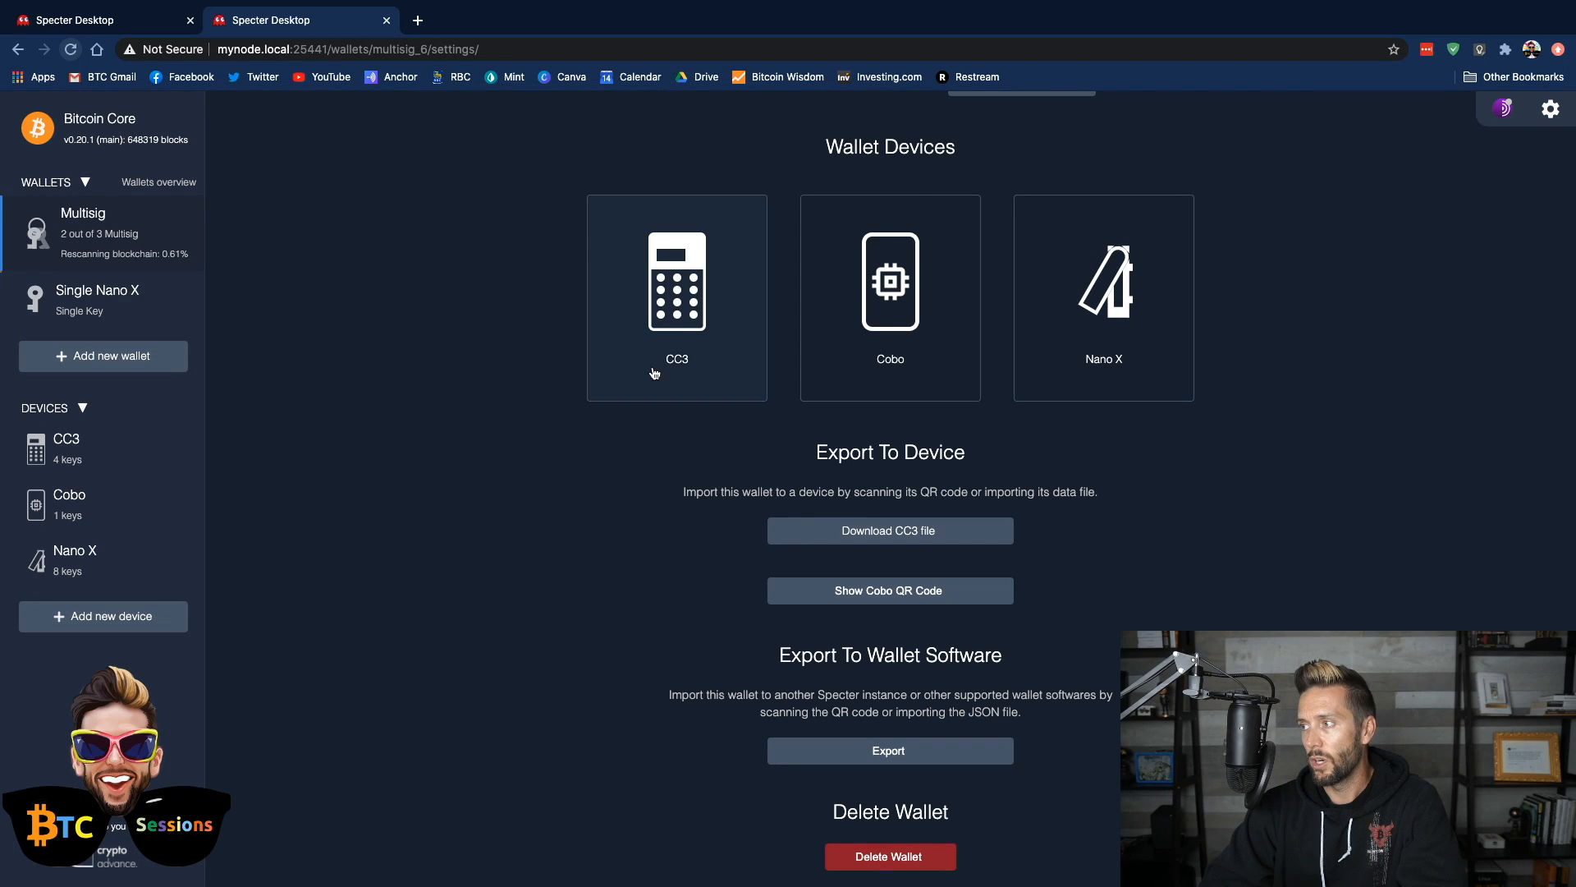
{"action": "left_click", "coordinate": [894, 858]}
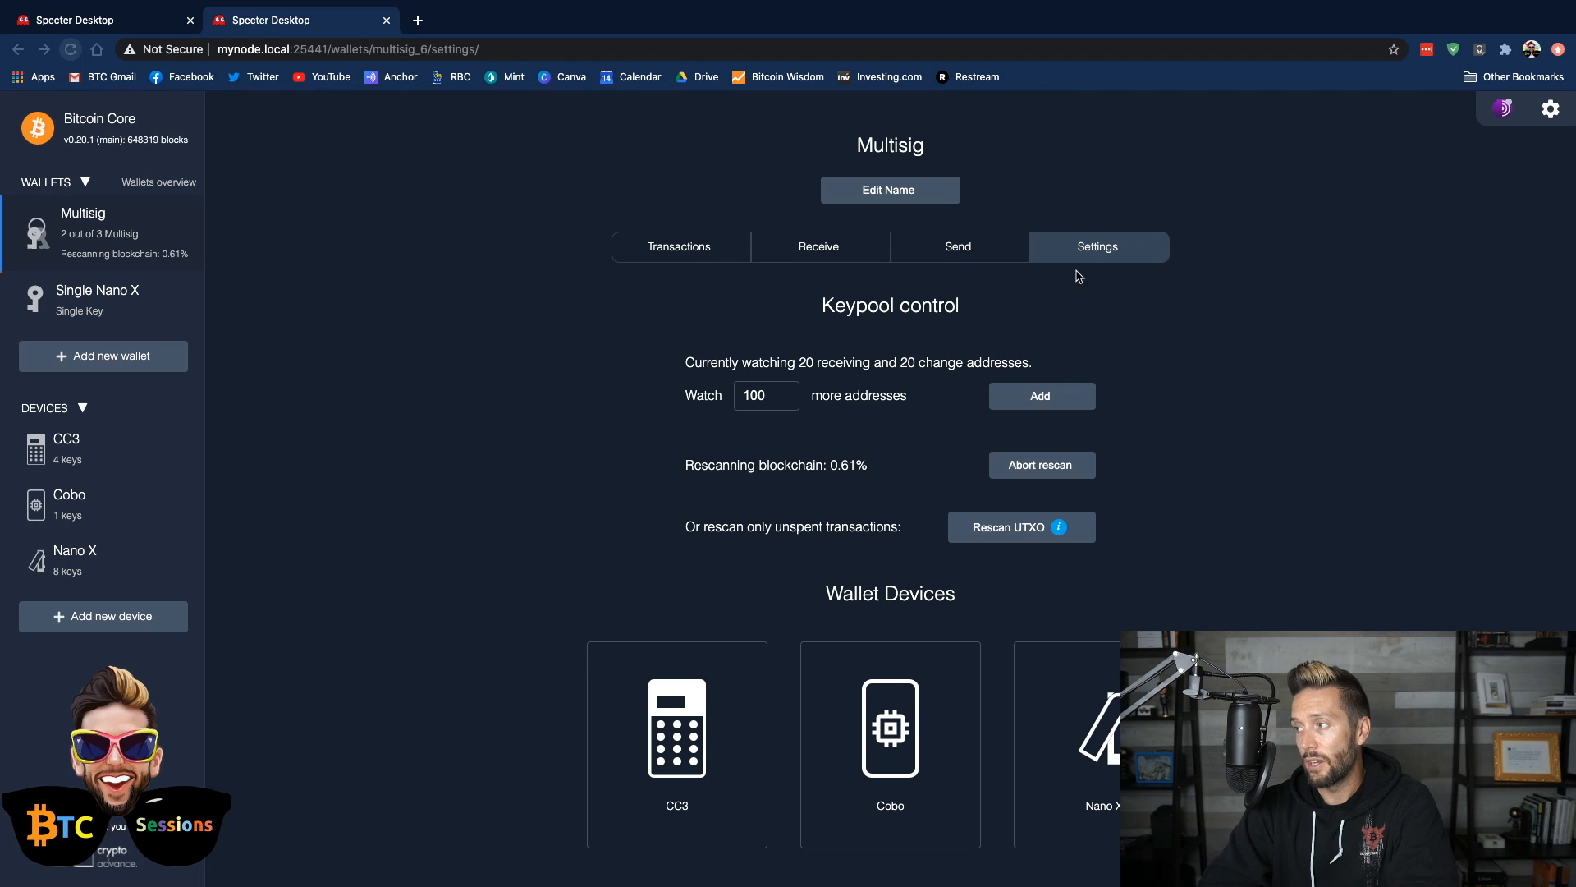
Download the Multisig wallet's JSON export file again as a backup and delete the wallet from Specter
{"action": "scroll", "coordinate": [1238, 438], "scroll_direction": "down", "scroll_amount": 5}
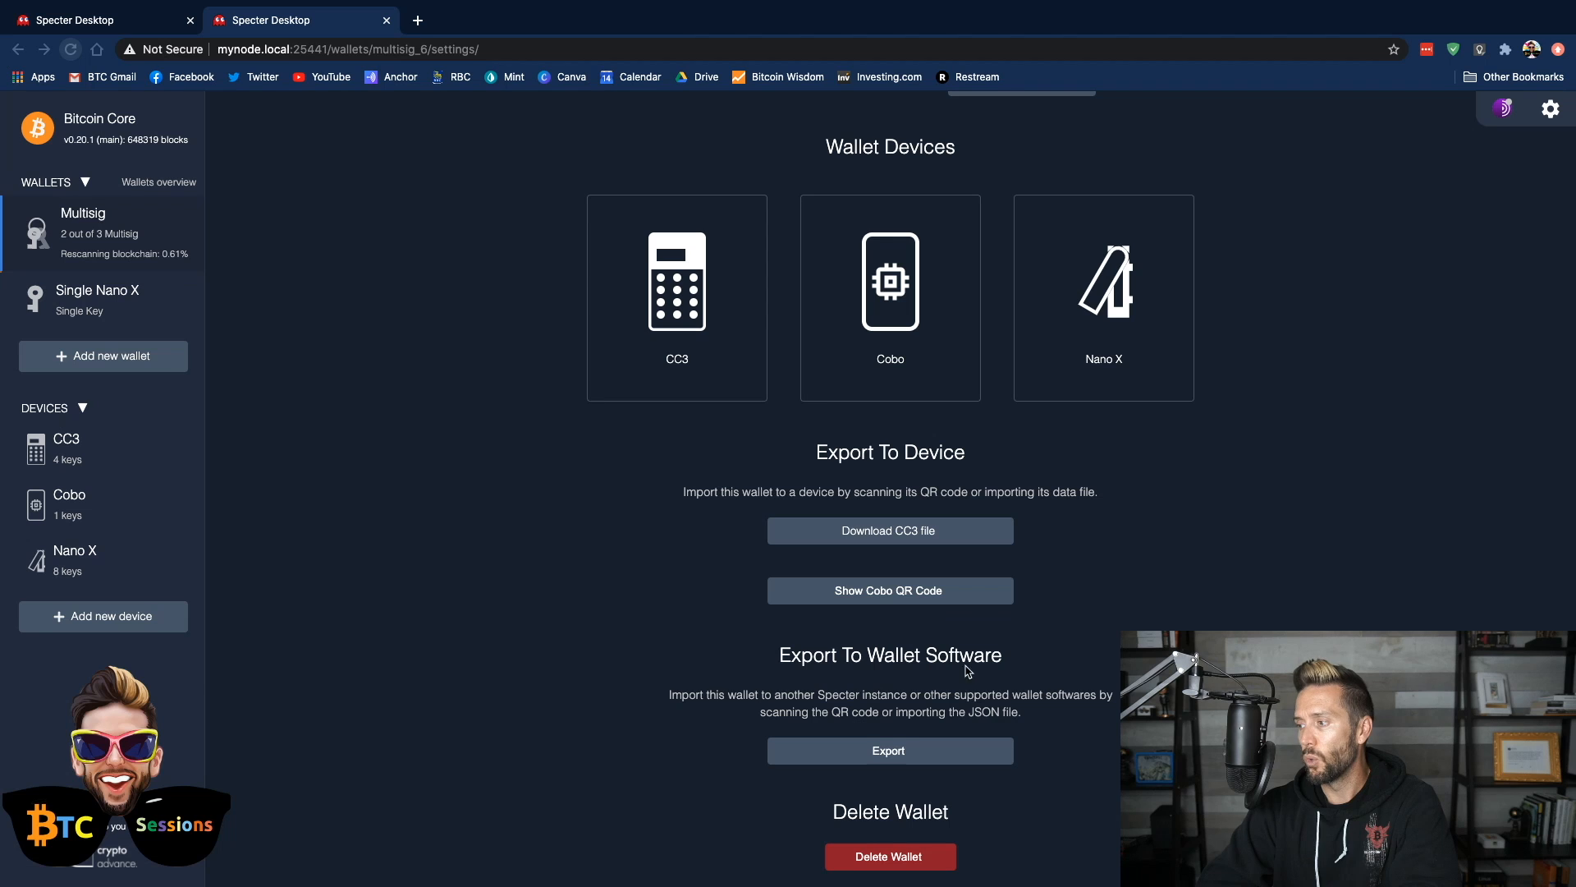
{"action": "left_click", "coordinate": [901, 756]}
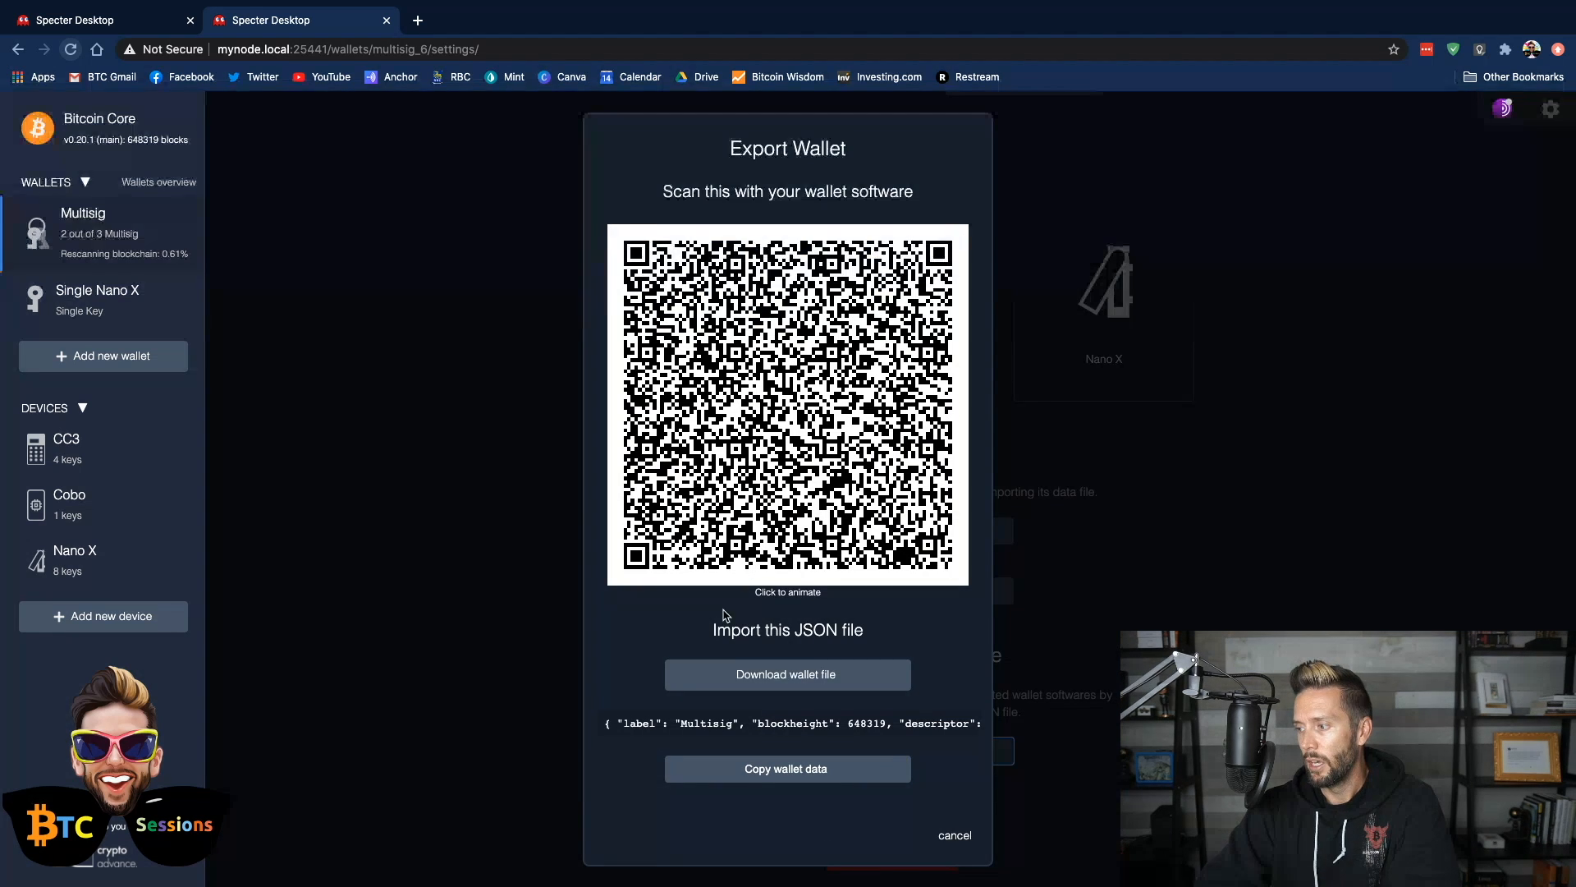
{"action": "left_click", "coordinate": [821, 674]}
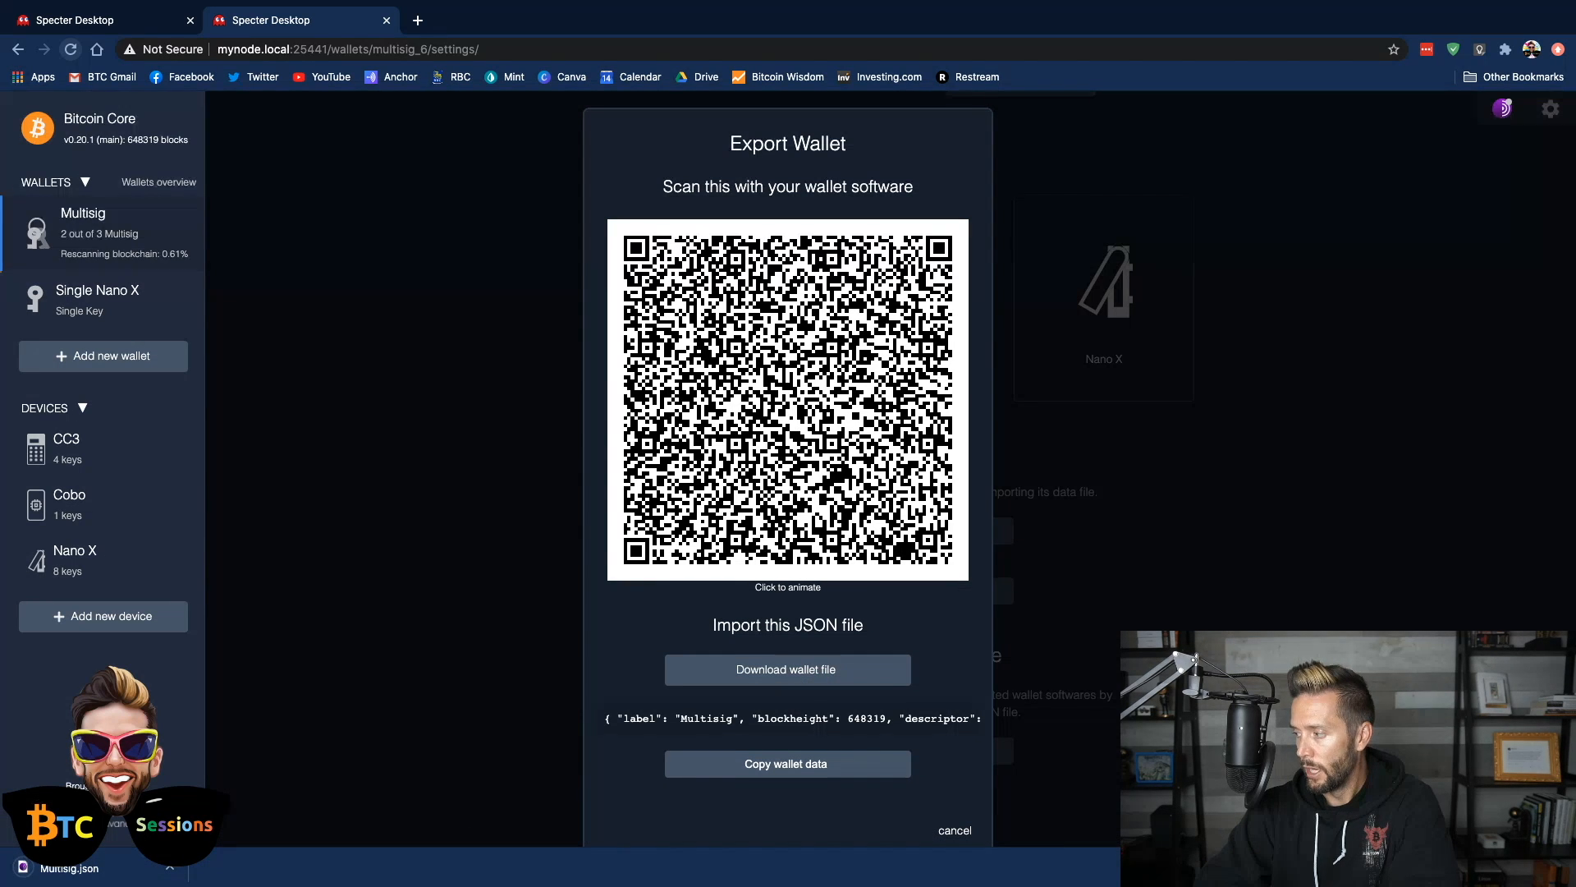
{"action": "left_click", "coordinate": [1558, 866]}
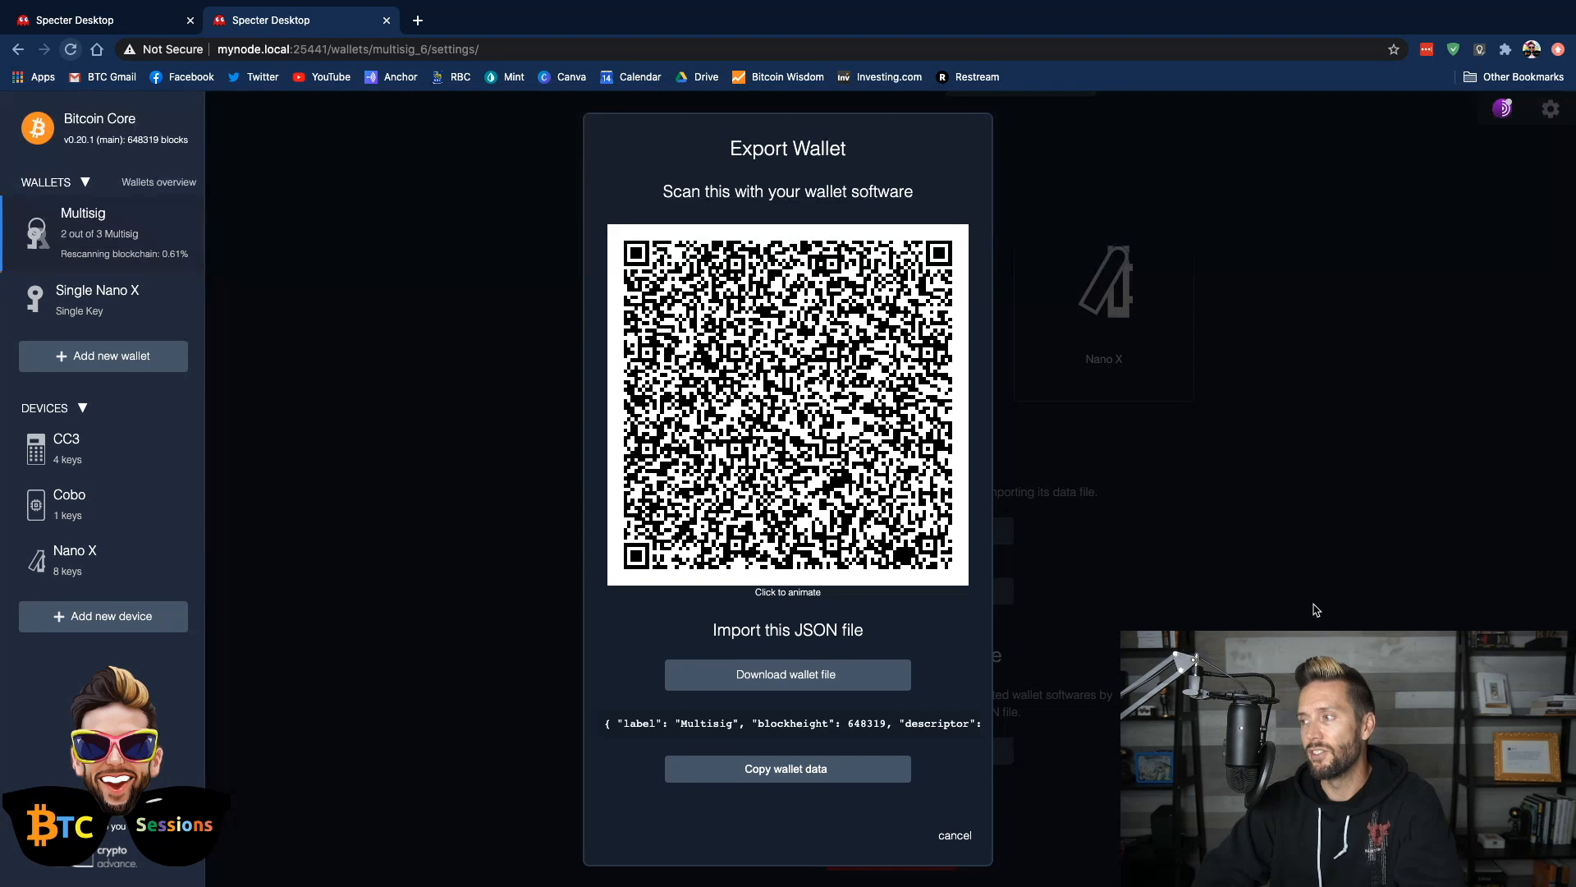
{"action": "left_click", "coordinate": [1302, 326]}
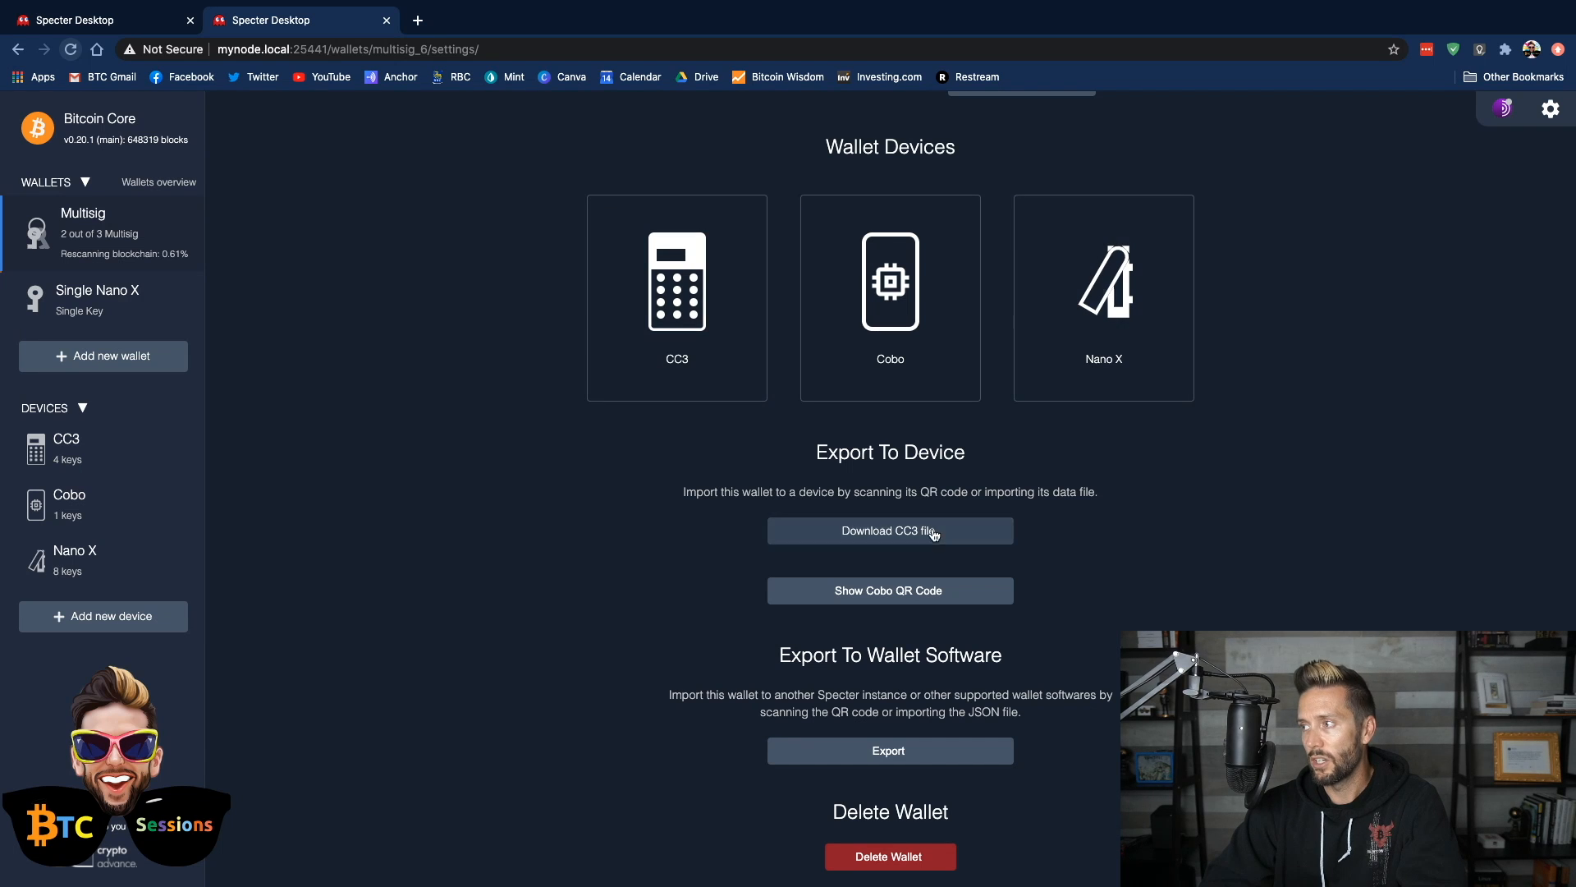
{"action": "left_click", "coordinate": [892, 859]}
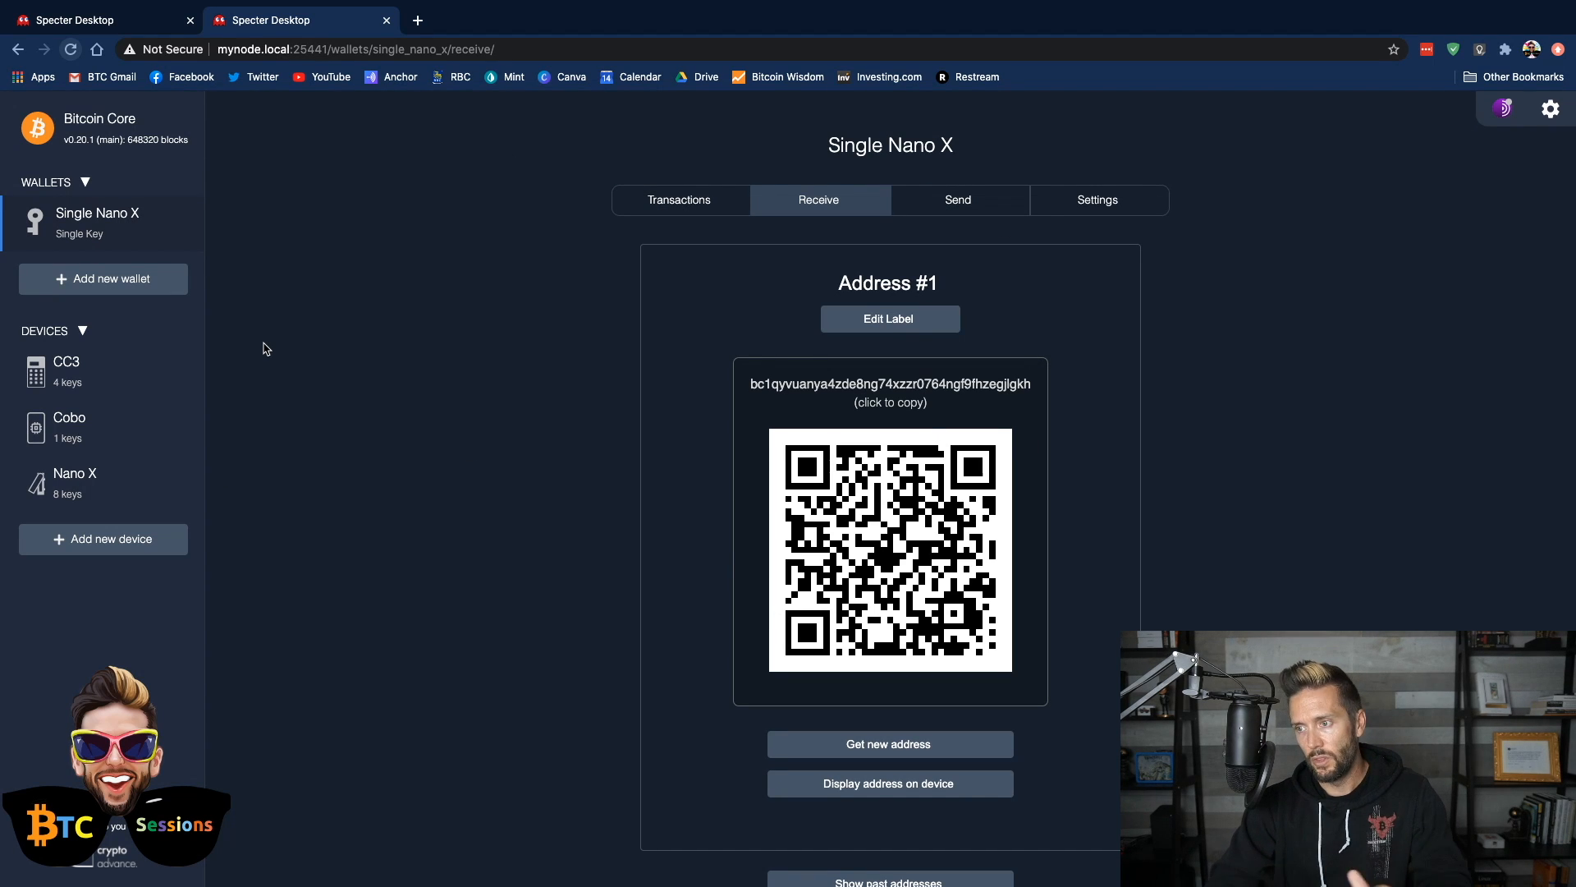
Add a new wallet by importing Multisig.json from Downloads, keeping the name Multisig and its three associated devices
{"action": "left_click", "coordinate": [92, 283]}
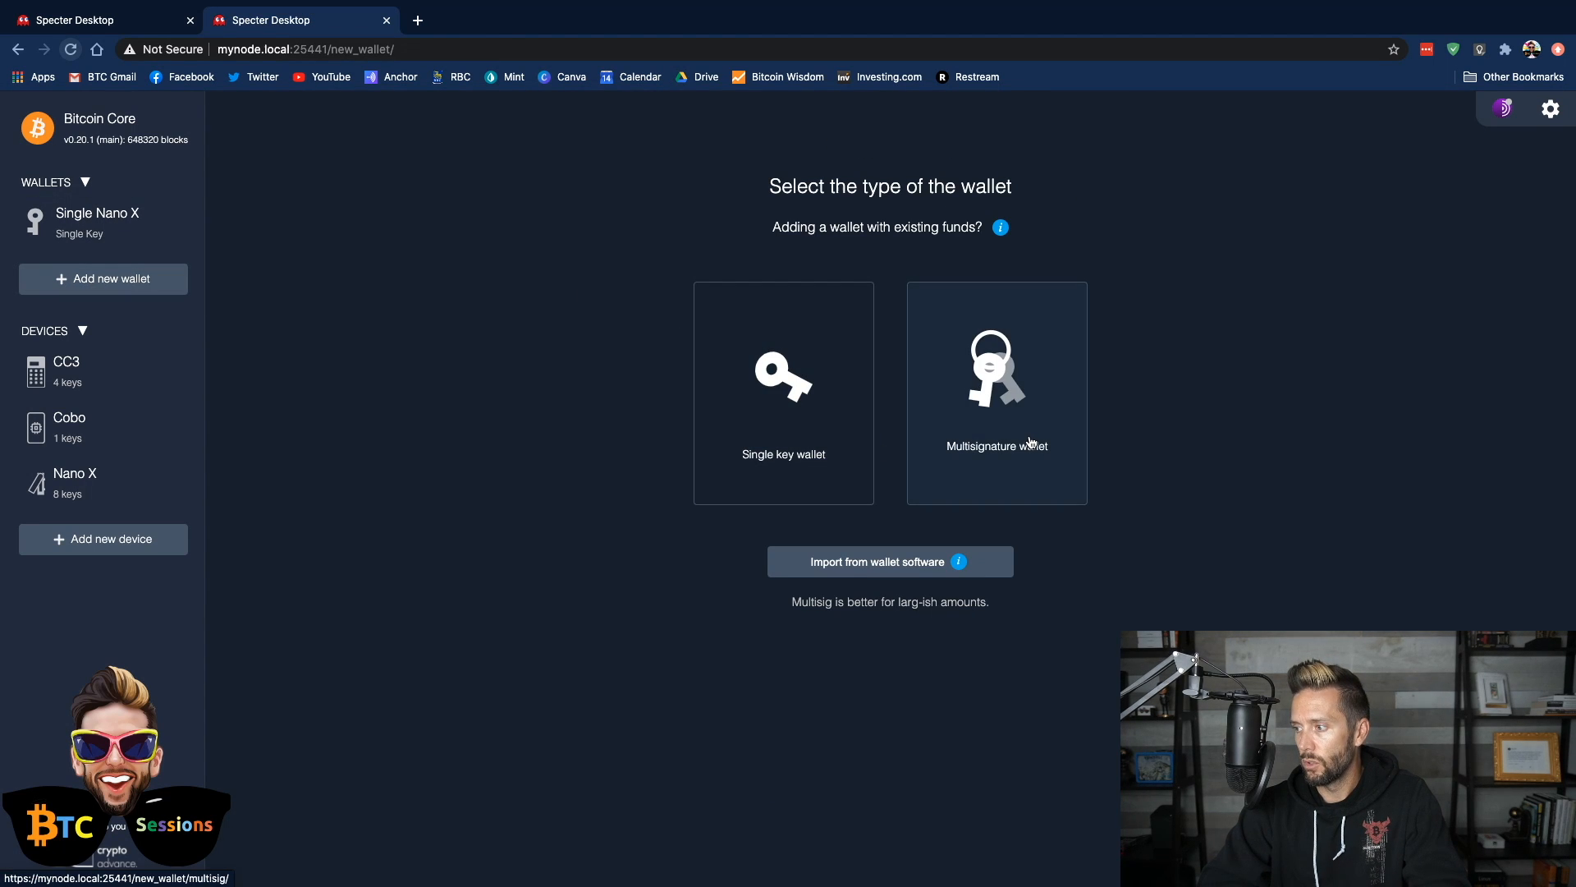
{"action": "left_click", "coordinate": [885, 572]}
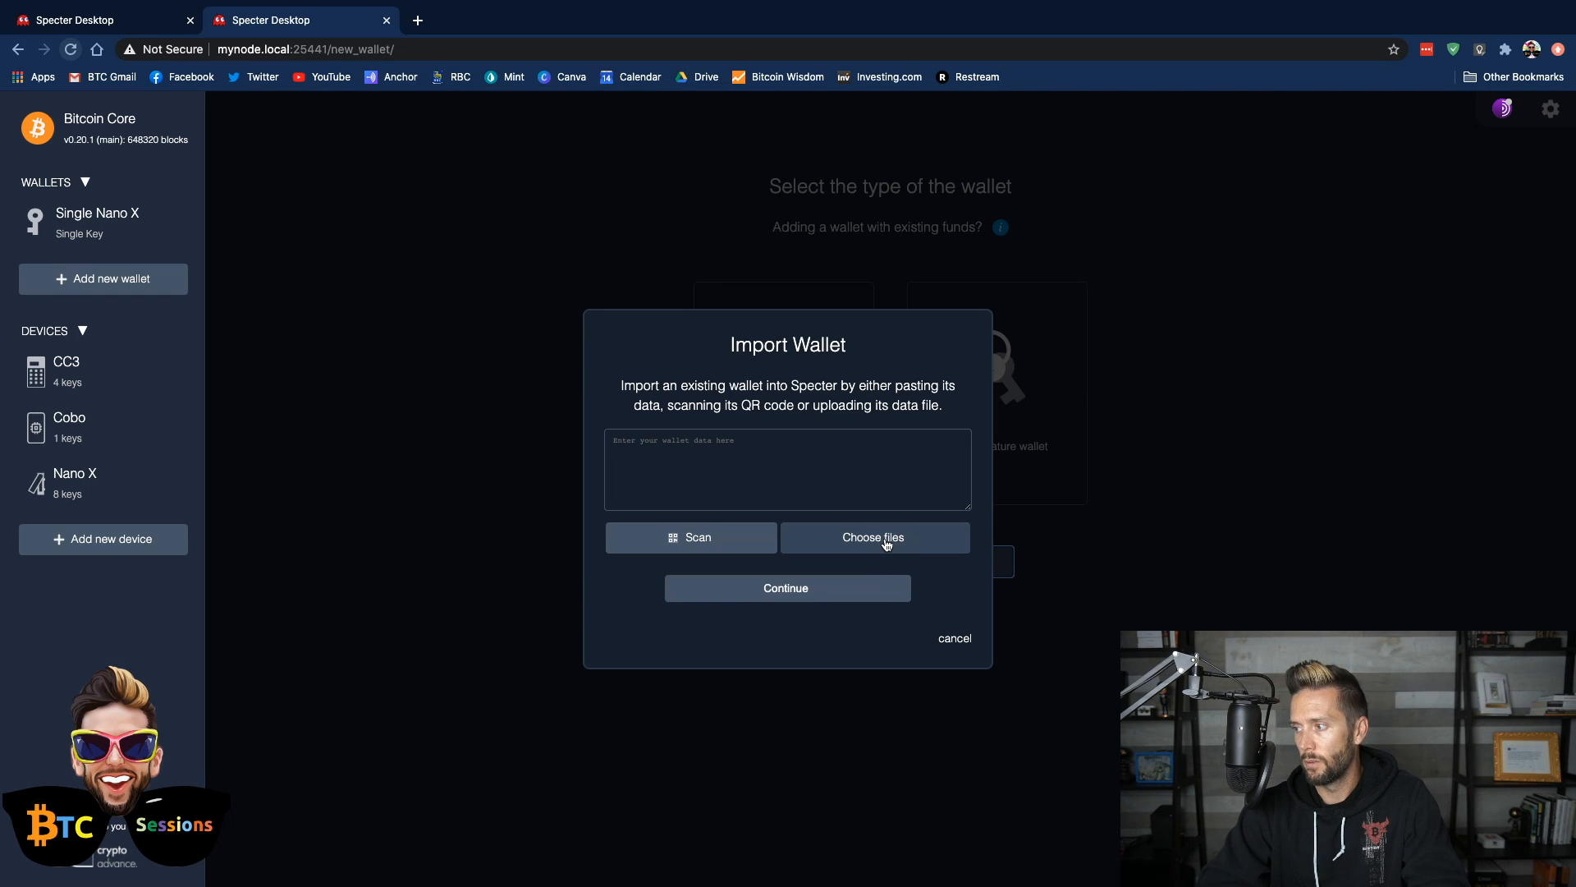
{"action": "left_click", "coordinate": [886, 544]}
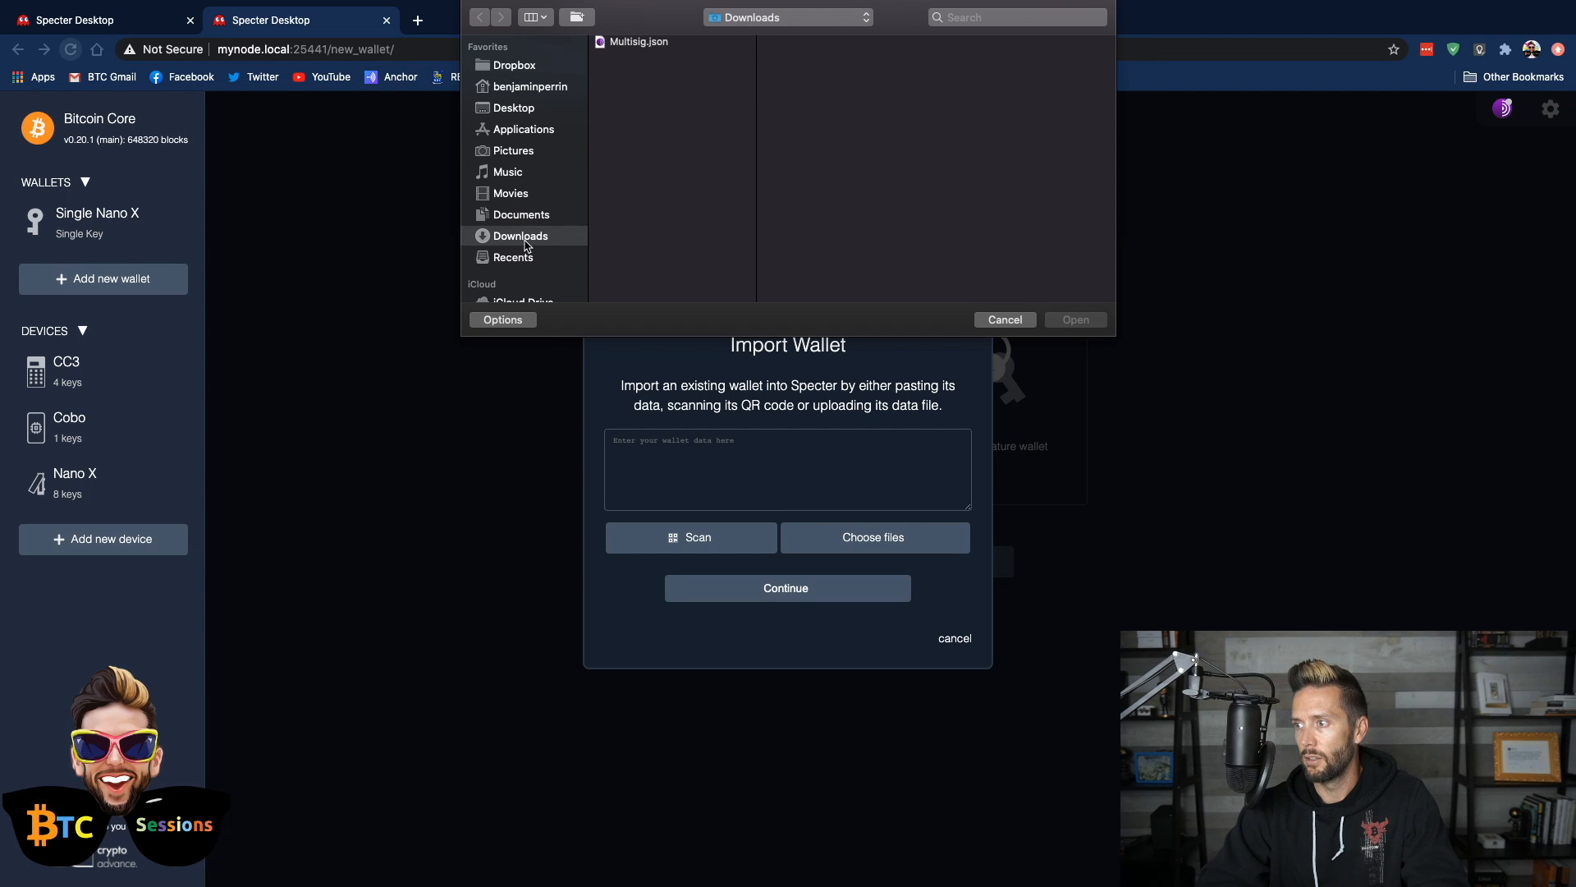
{"action": "left_click", "coordinate": [647, 44]}
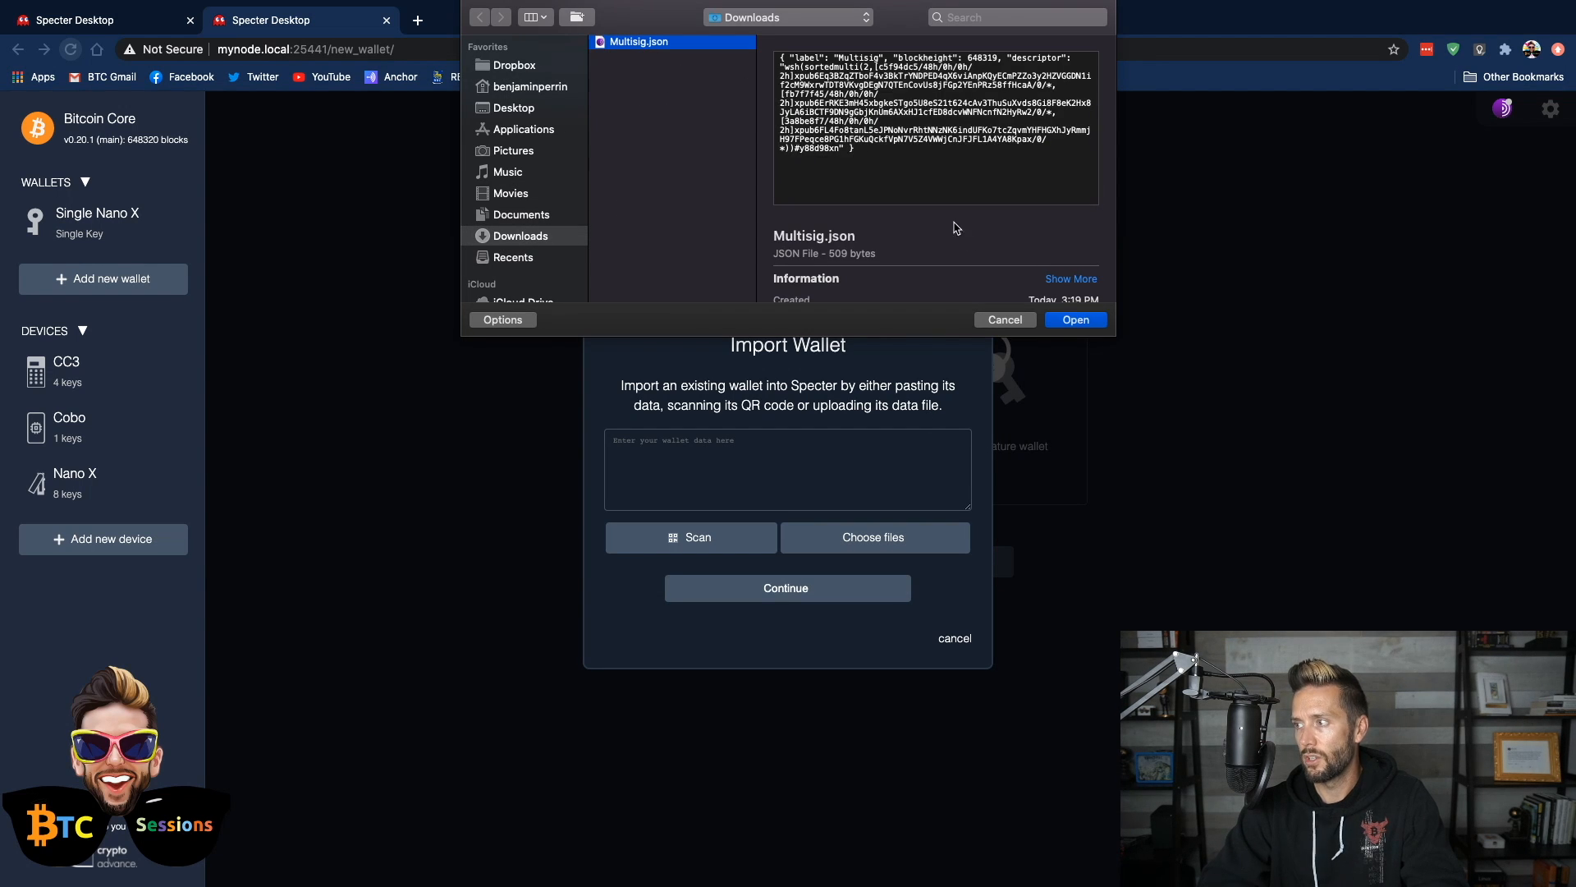
{"action": "left_click", "coordinate": [1075, 320]}
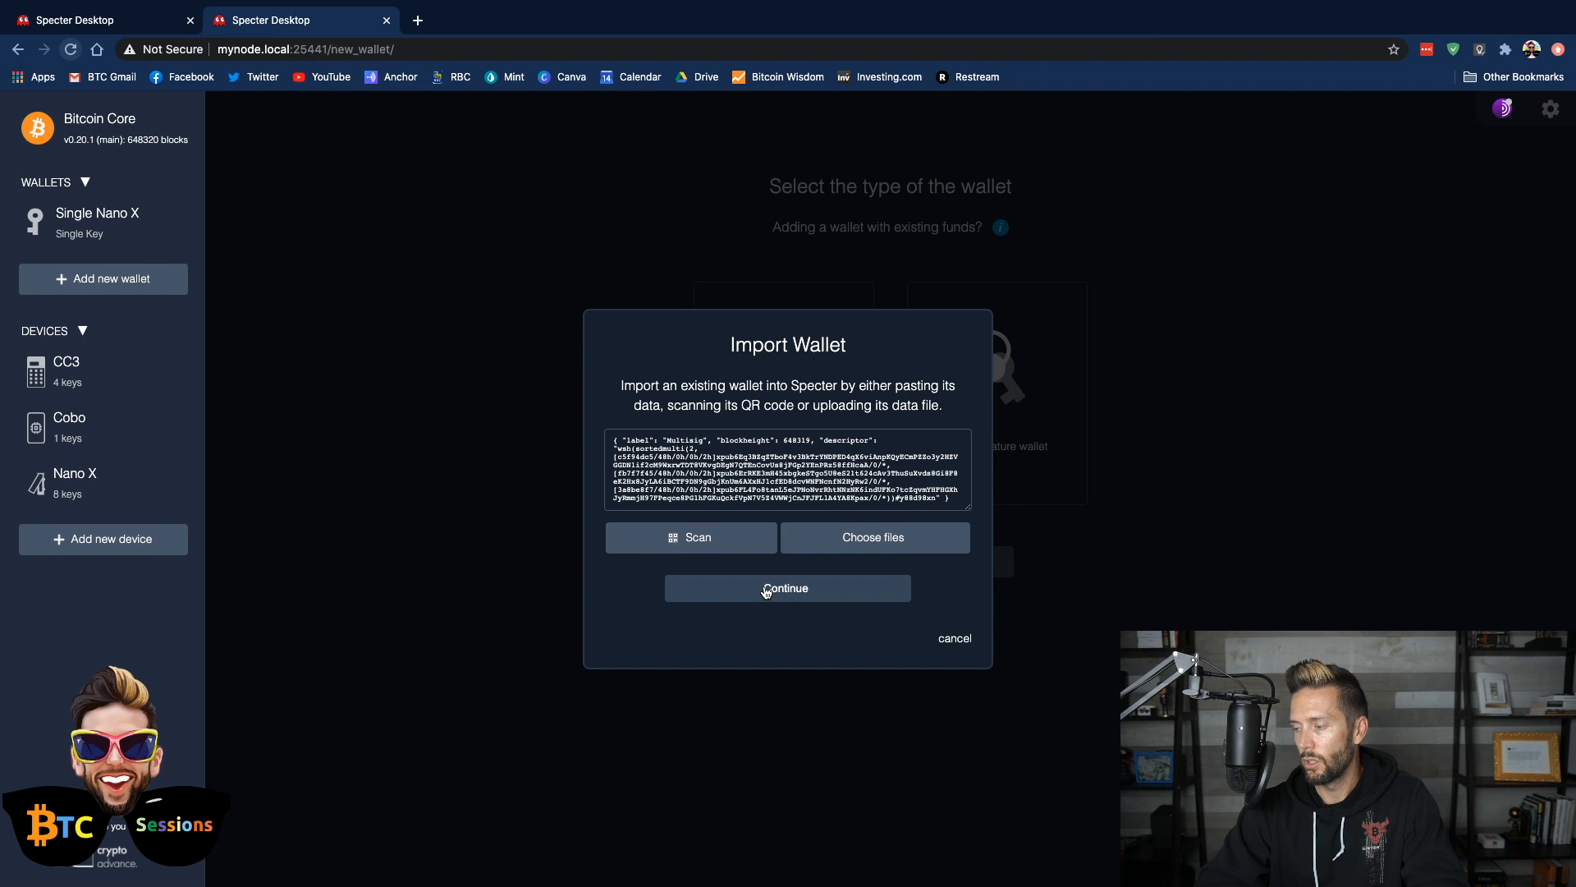
{"action": "left_click", "coordinate": [766, 590]}
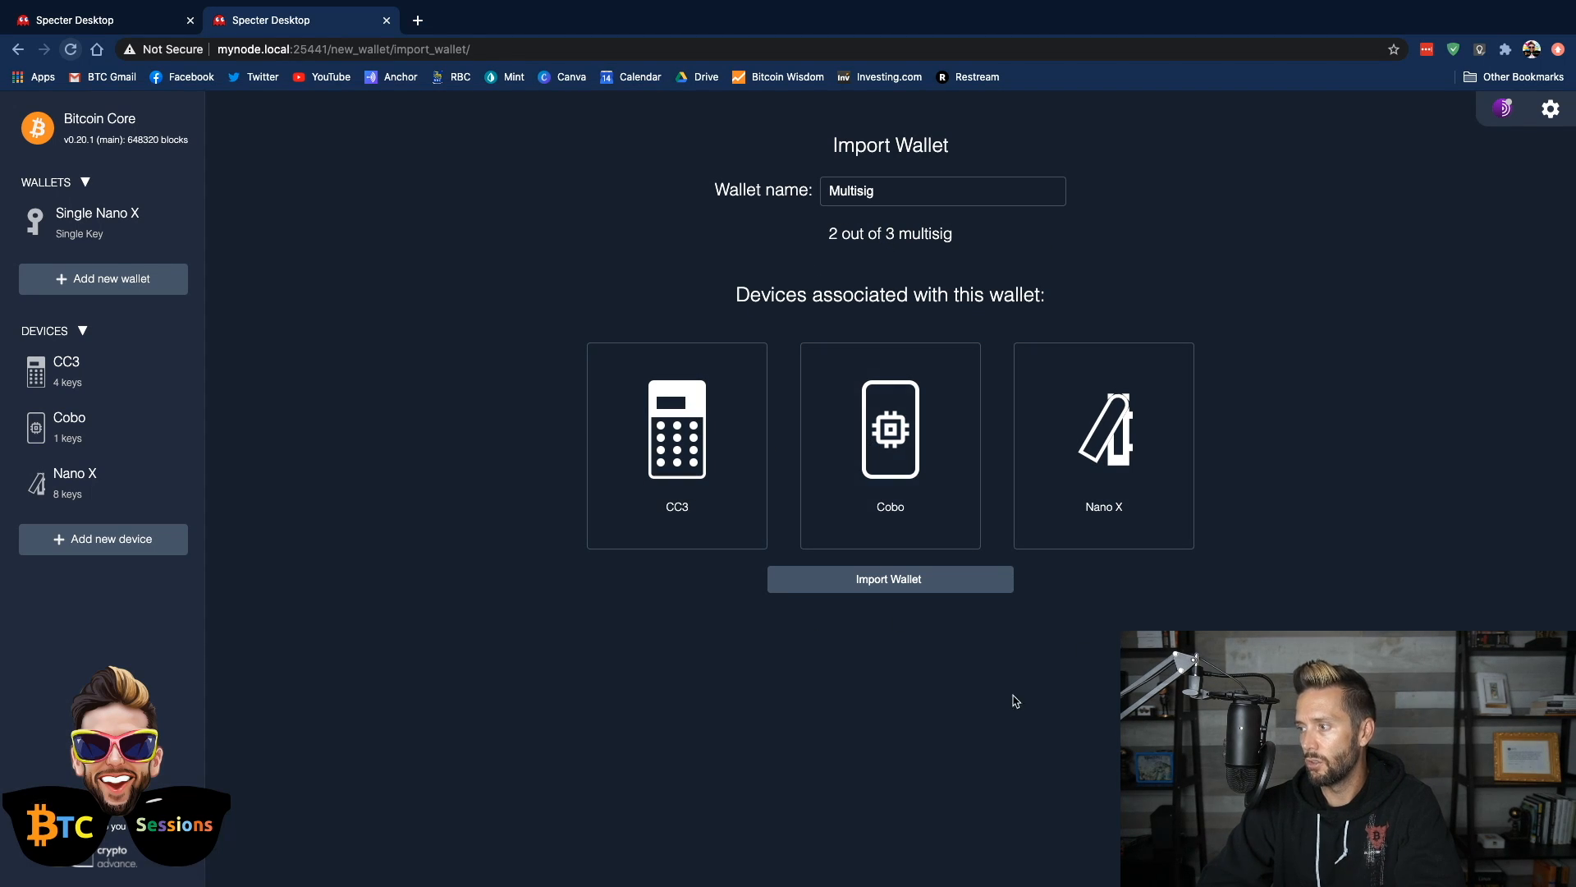
{"action": "left_click", "coordinate": [887, 591]}
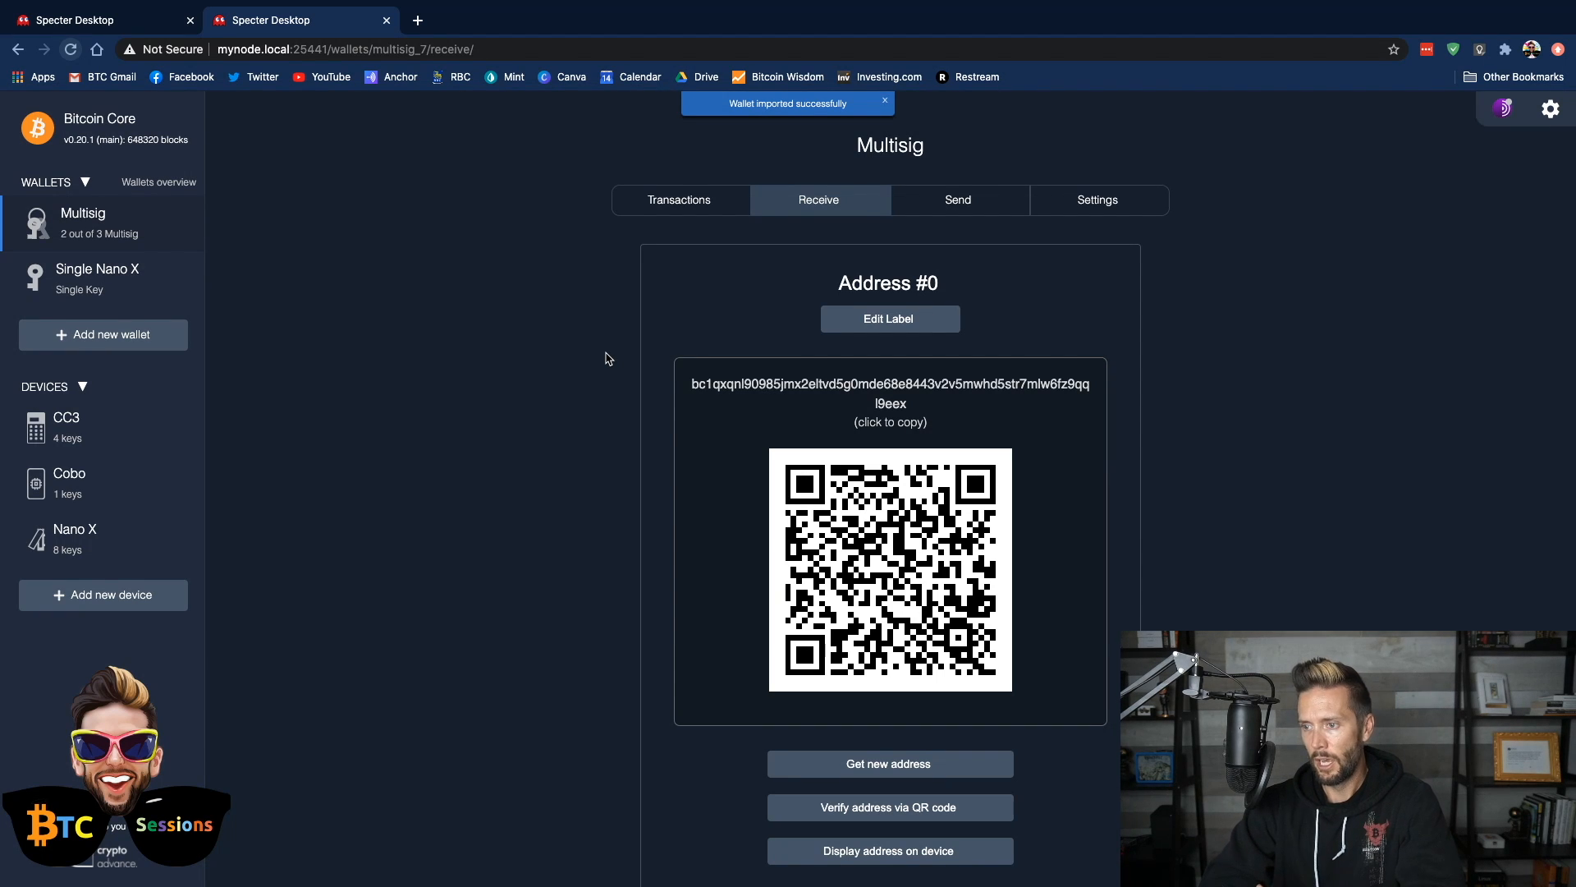
Look over the imported Multisig wallet's receive address and open its settings to review the blockchain rescan options
{"action": "scroll", "coordinate": [1249, 306], "scroll_direction": "down", "scroll_amount": 2}
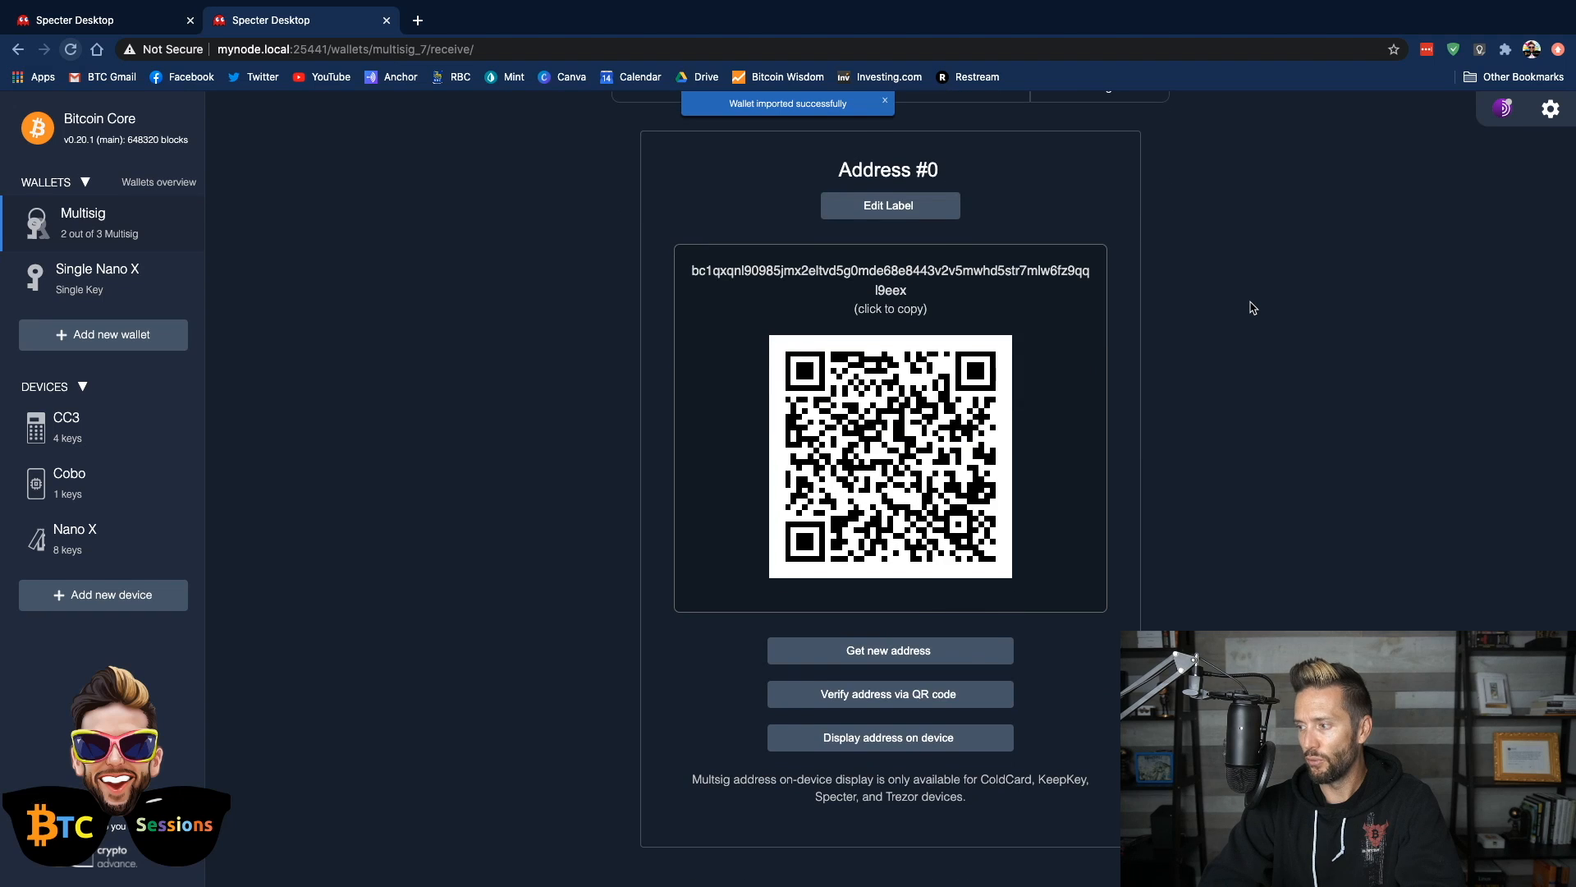
{"action": "scroll", "coordinate": [1249, 306], "scroll_direction": "up", "scroll_amount": 2}
{"action": "left_click", "coordinate": [1097, 203]}
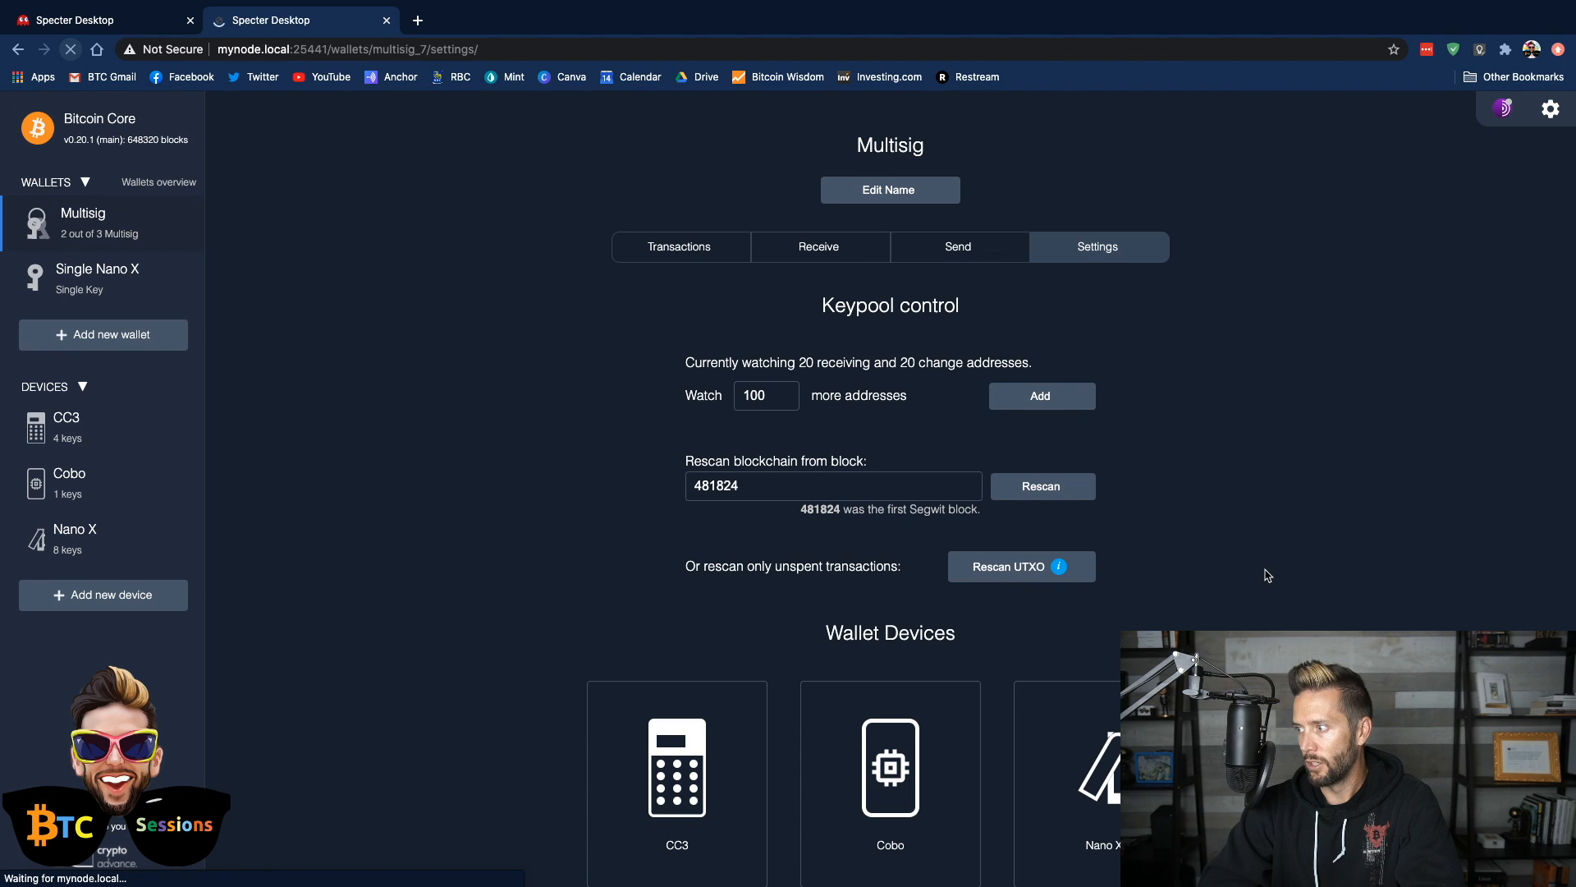
{"action": "scroll", "coordinate": [1266, 574], "scroll_direction": "down", "scroll_amount": 1}
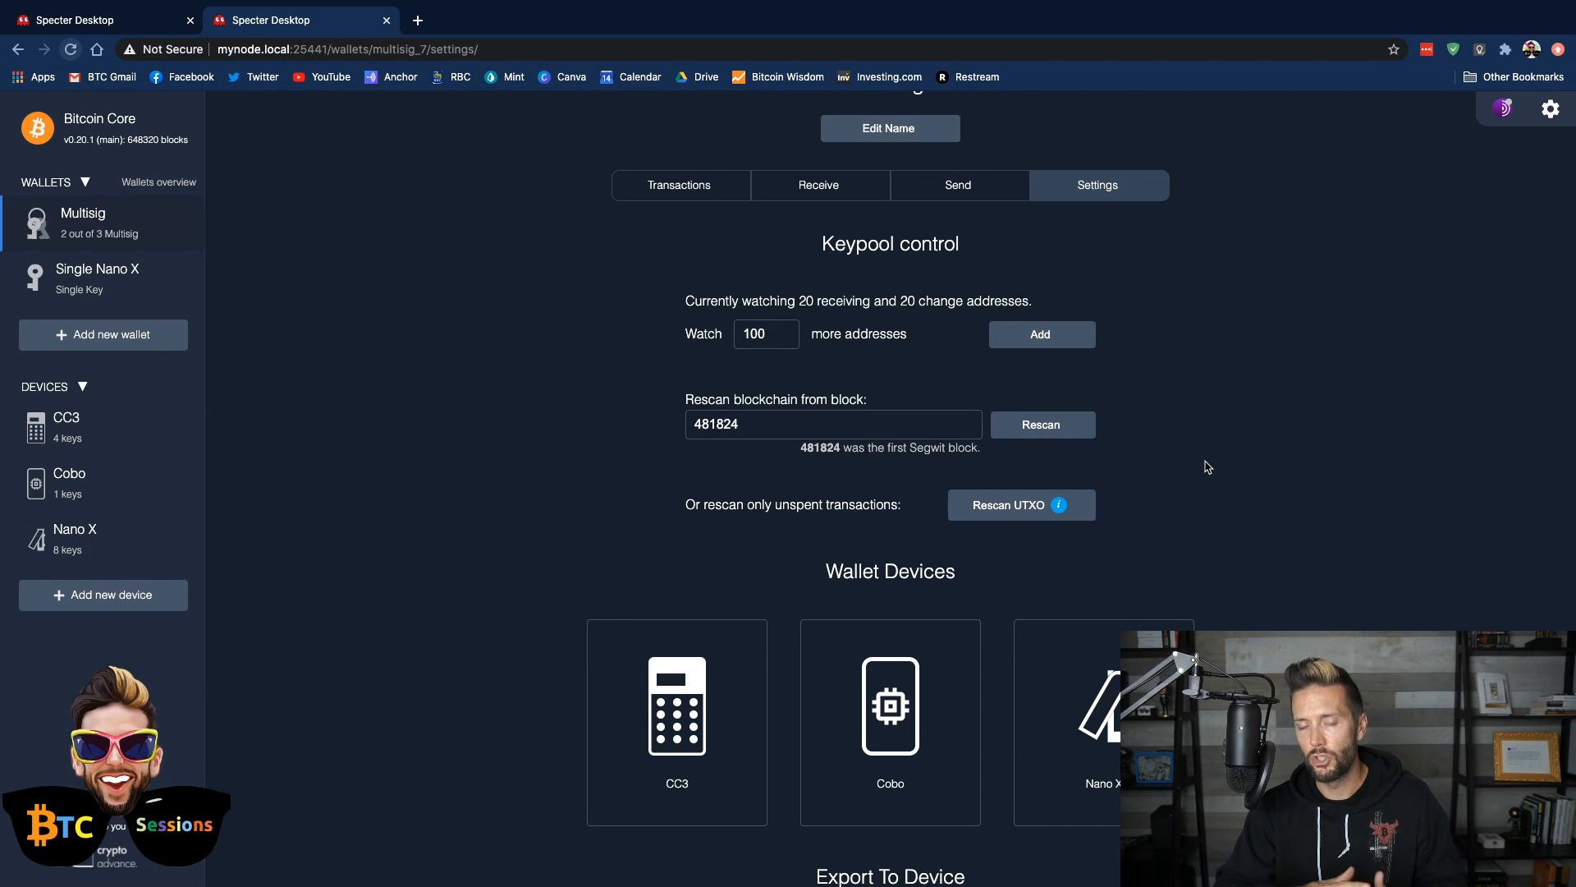
{"action": "scroll", "coordinate": [1209, 467], "scroll_direction": "up", "scroll_amount": 1}
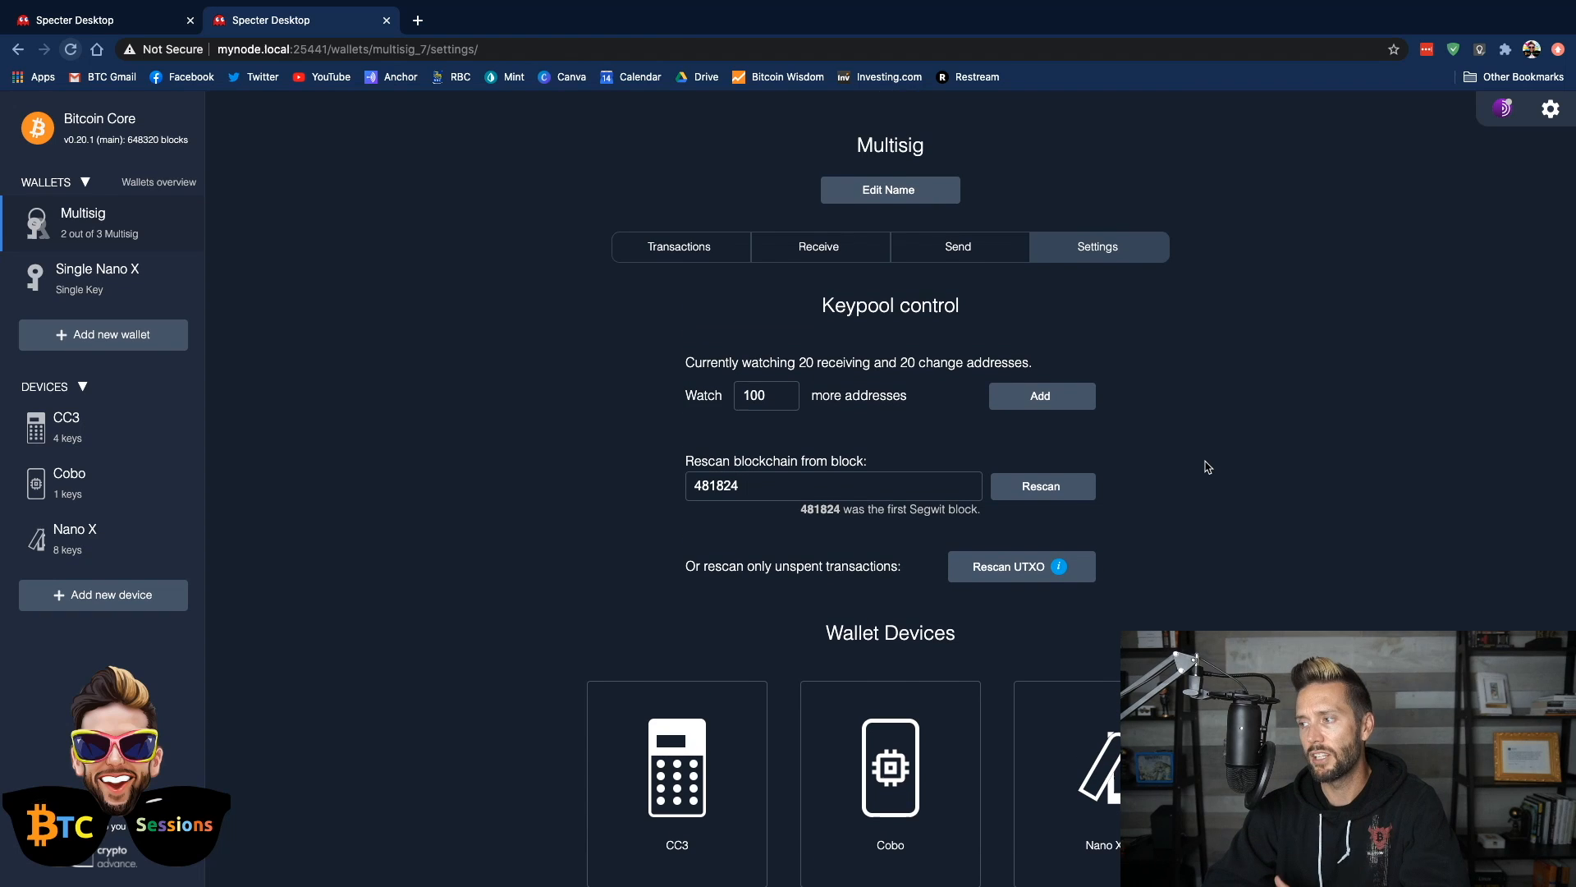